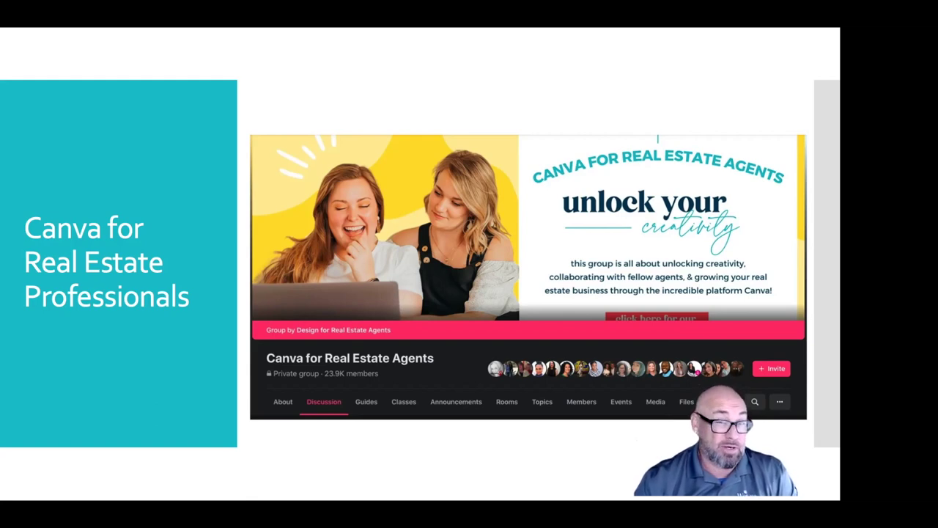
Advance the slideshow to the closing THANK YOU slide with contact handles.
{"action": "key", "text": "Right"}
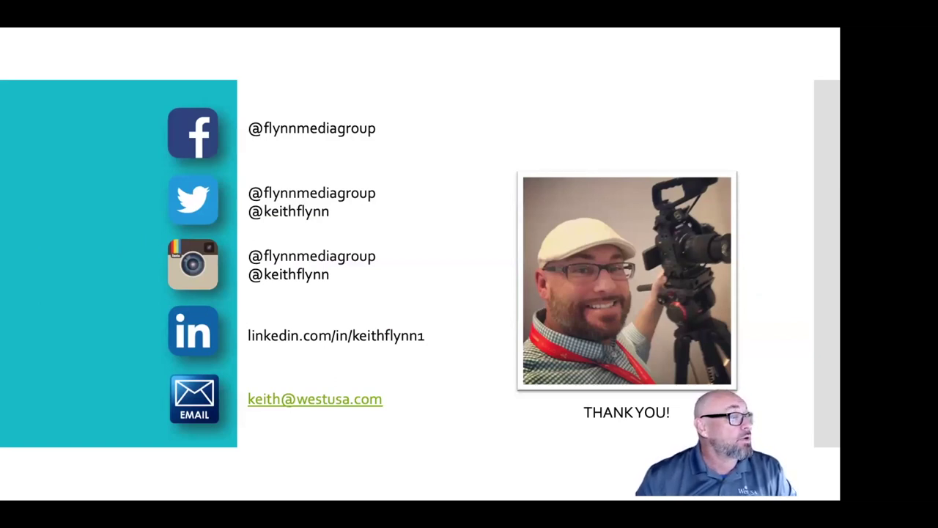
Exit the slideshow and bring up the Canva home page in Chrome.
{"action": "key", "text": "super+Tab"}
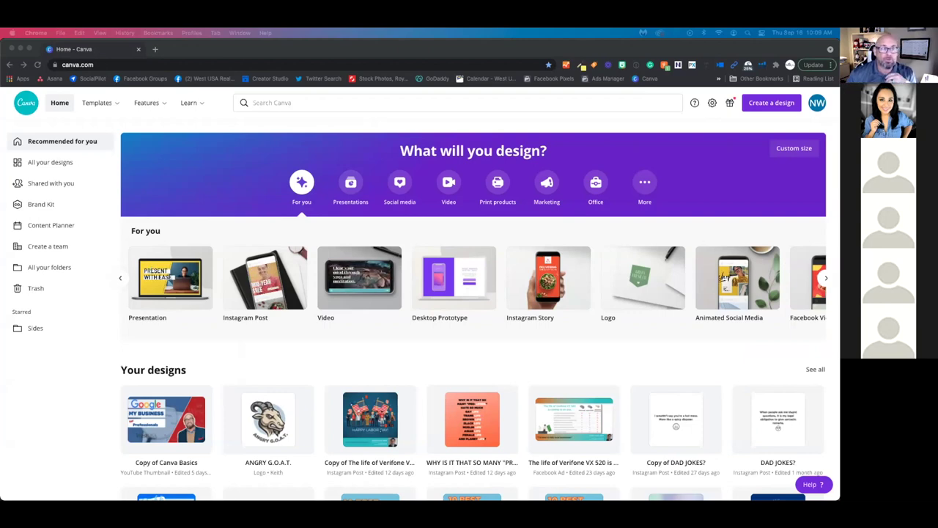
Show the Templates mega-menu listing Social Media, Personal, Business, Marketing, Education and Trending.
{"action": "left_click", "coordinate": [79, 123]}
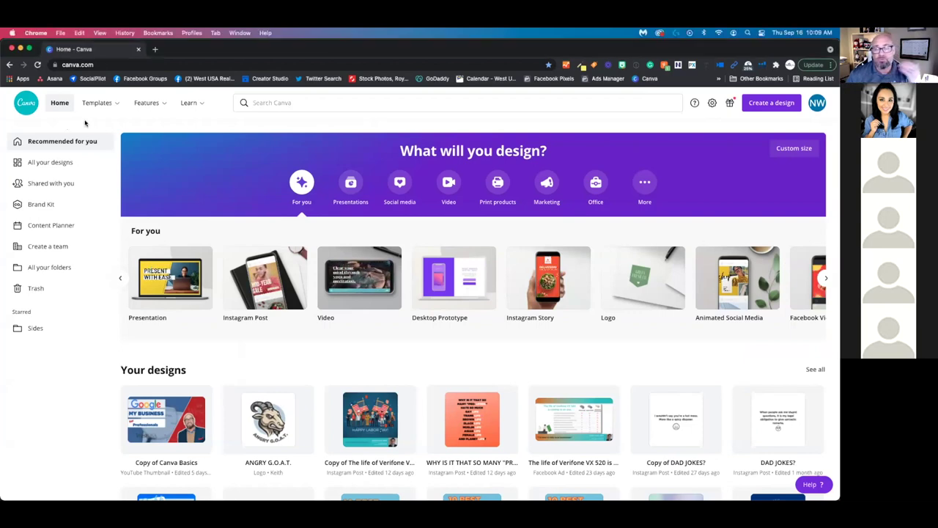
{"action": "mouse_move", "coordinate": [99, 104]}
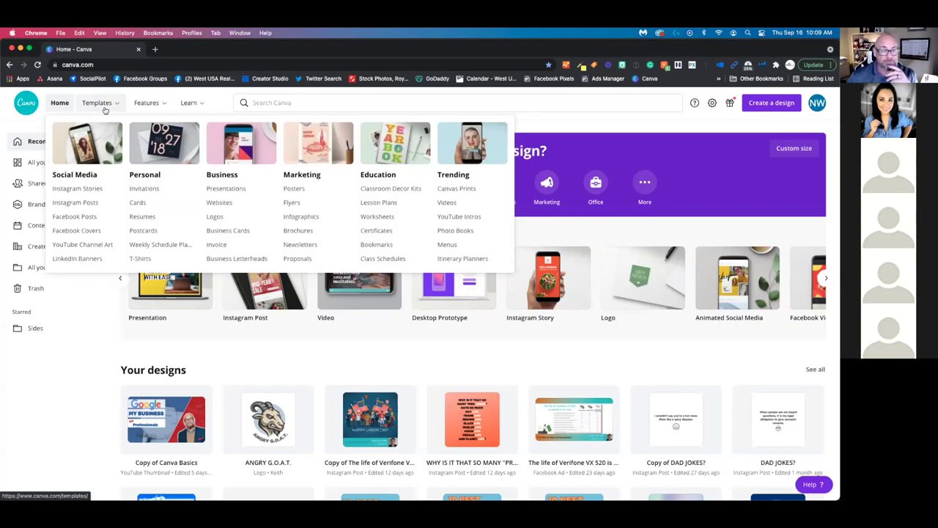
Preview the Learn tutorials, Design School and Blog, then the Features dropdown.
{"action": "mouse_move", "coordinate": [185, 102]}
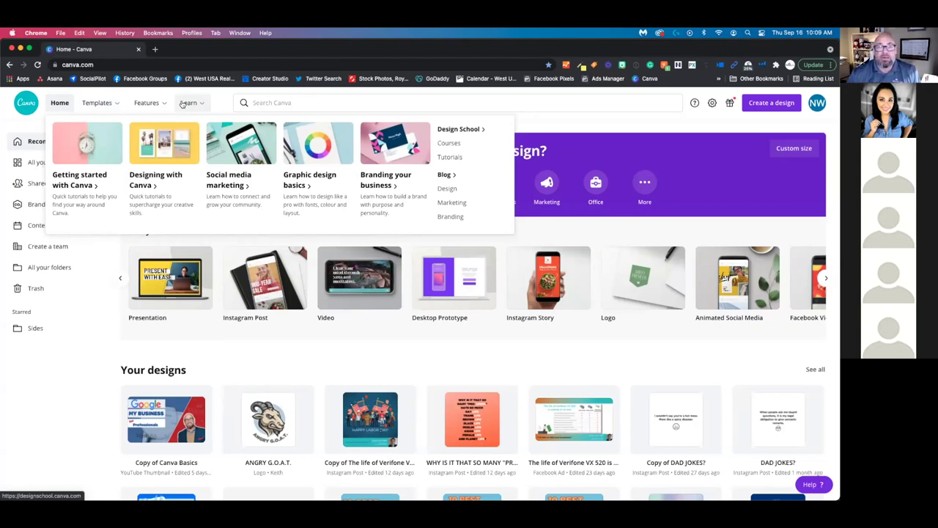
{"action": "mouse_move", "coordinate": [155, 94]}
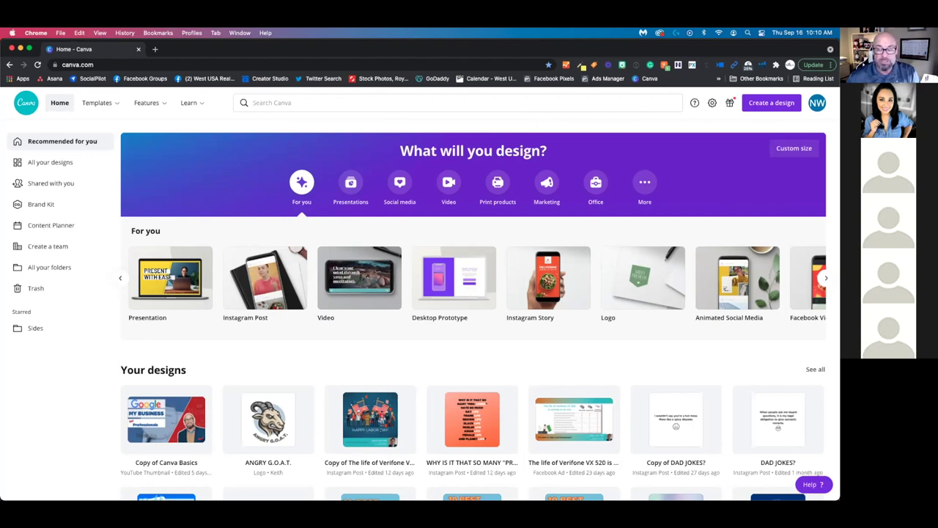
Search Canva for 'Instag' to list Instagram Post, Reels Video and Story suggestions.
{"action": "left_click", "coordinate": [296, 107]}
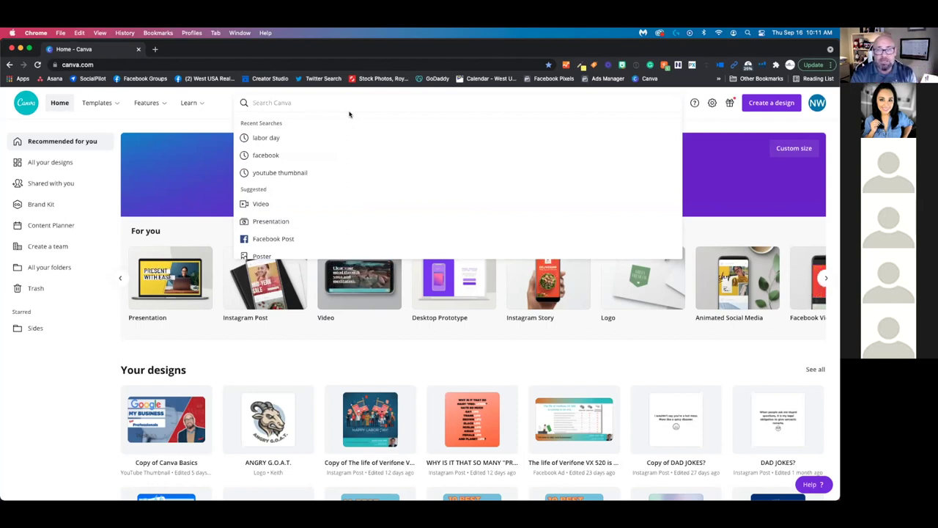
{"action": "type", "text": "cink"}
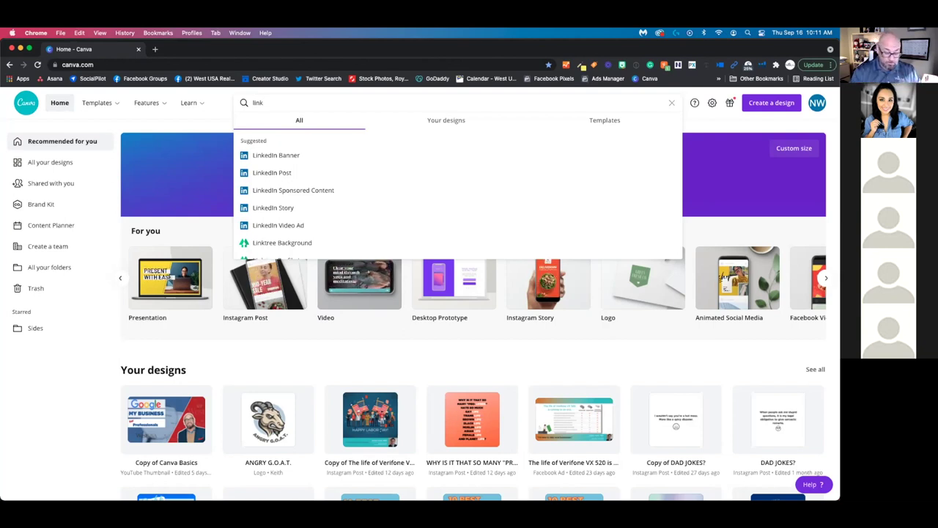
{"action": "key", "text": "BackSpace"}
{"action": "key", "text": "BackSpace"}
{"action": "key", "text": "BackSpace"}
{"action": "key", "text": "BackSpace"}
{"action": "type", "text": "Instag"}
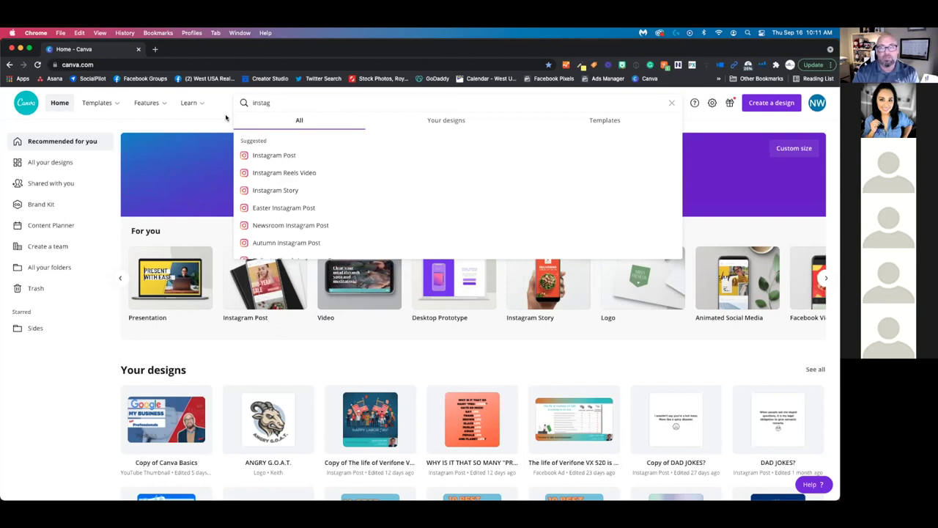
{"action": "left_click", "coordinate": [708, 123]}
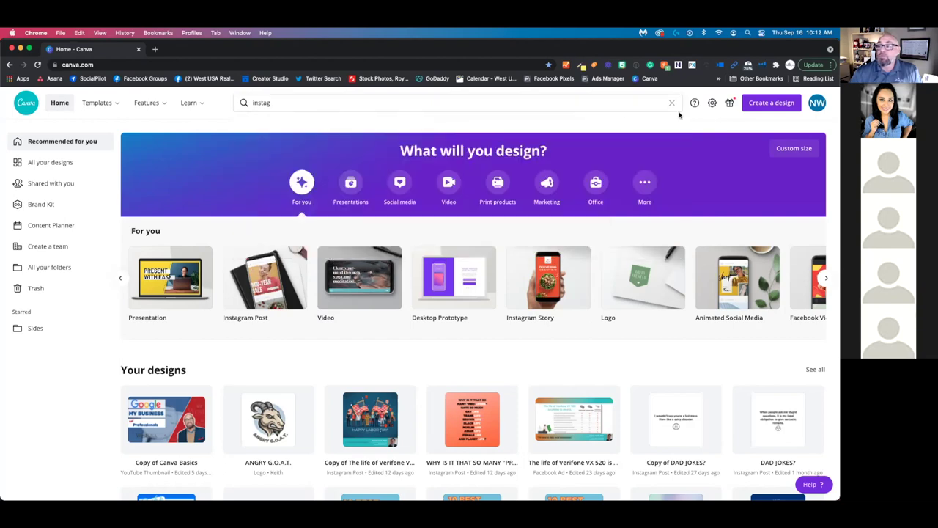
Scroll the Create a design list from Certificate to Postcard, custom size and PDF import.
{"action": "left_click", "coordinate": [768, 105]}
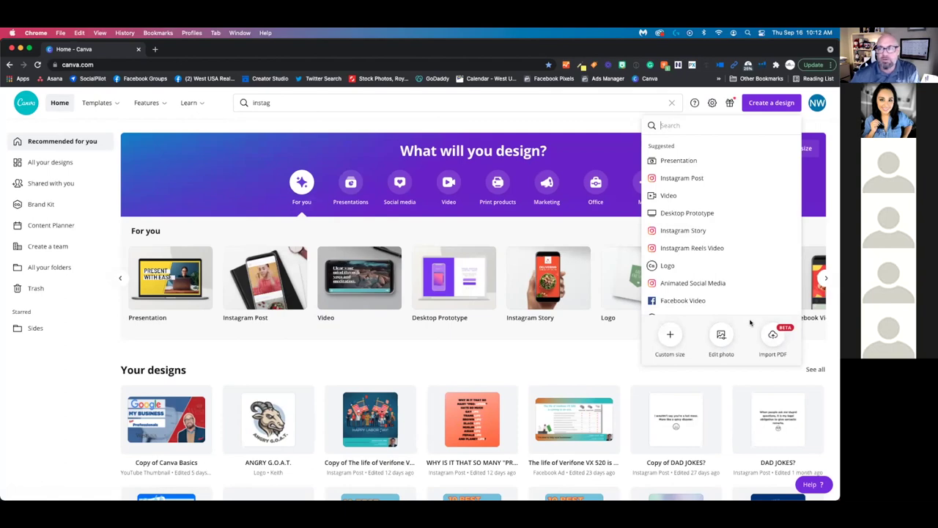
{"action": "left_click", "coordinate": [578, 237]}
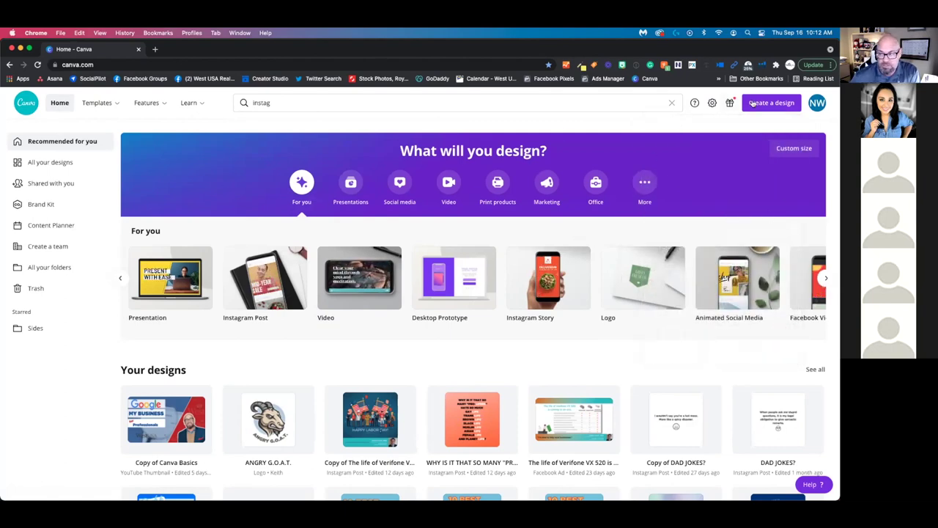
{"action": "left_click", "coordinate": [774, 103]}
{"action": "scroll", "coordinate": [711, 281], "scroll_direction": "down", "scroll_amount": 5}
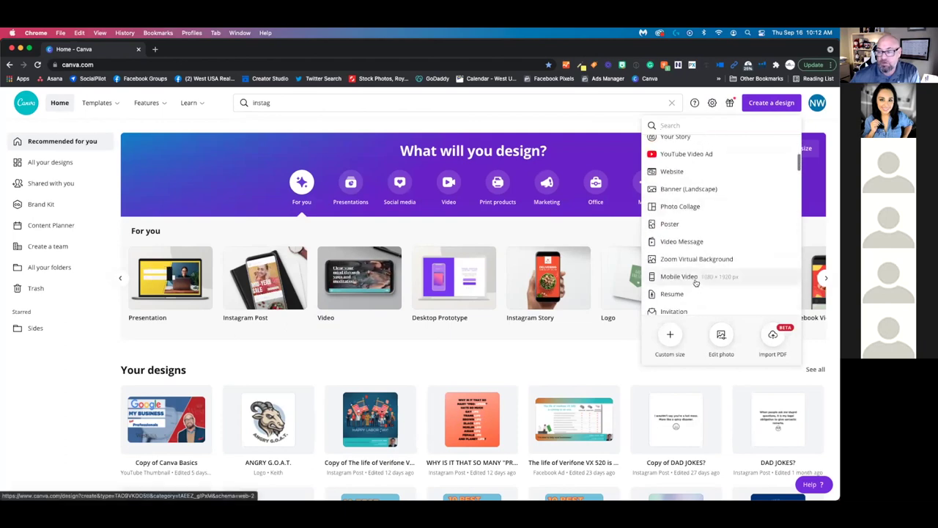
{"action": "scroll", "coordinate": [691, 262], "scroll_direction": "down", "scroll_amount": 10}
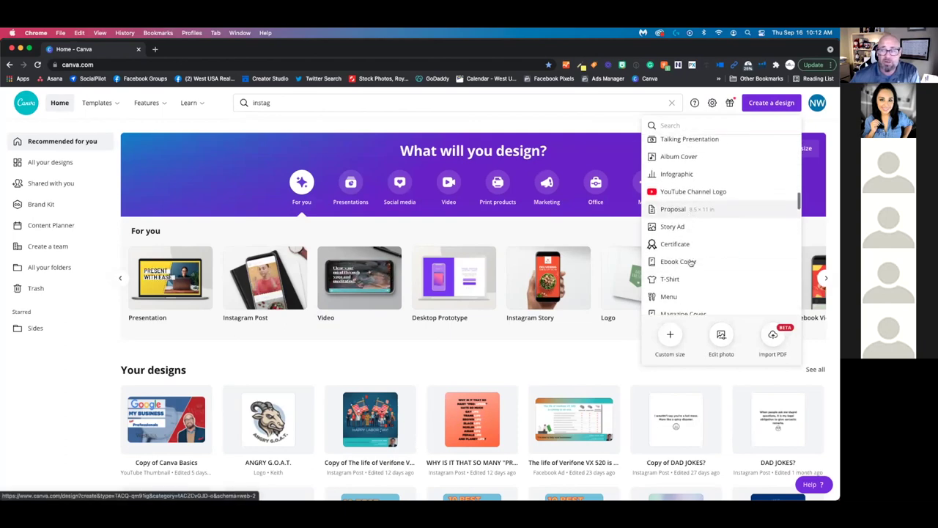
{"action": "scroll", "coordinate": [691, 262], "scroll_direction": "down", "scroll_amount": 5}
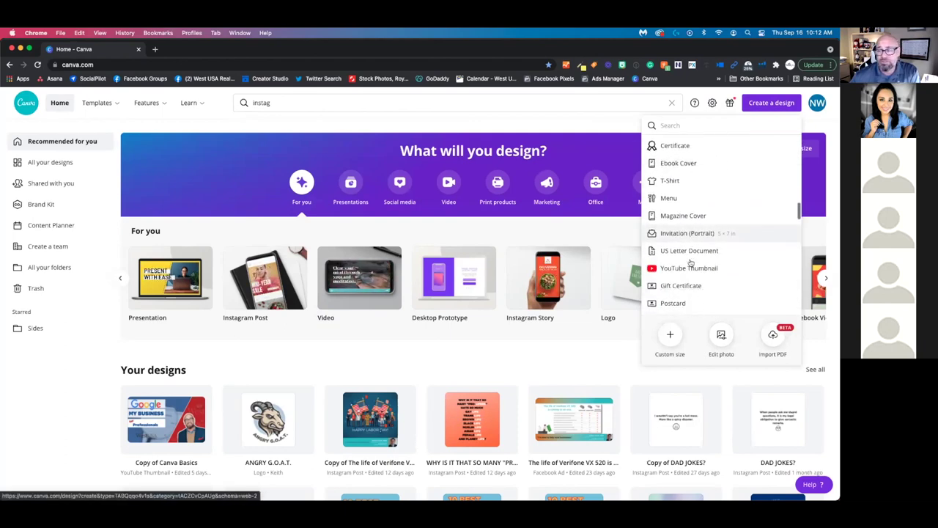
{"action": "left_click", "coordinate": [519, 228]}
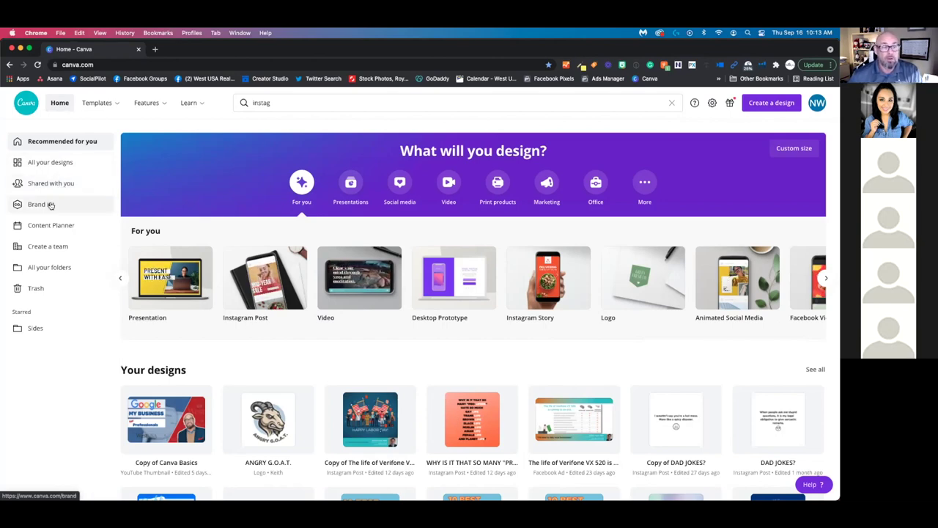
Open the Brand Kit and review its West USA logos, five-colour palette and Gotham fonts.
{"action": "left_click", "coordinate": [50, 205]}
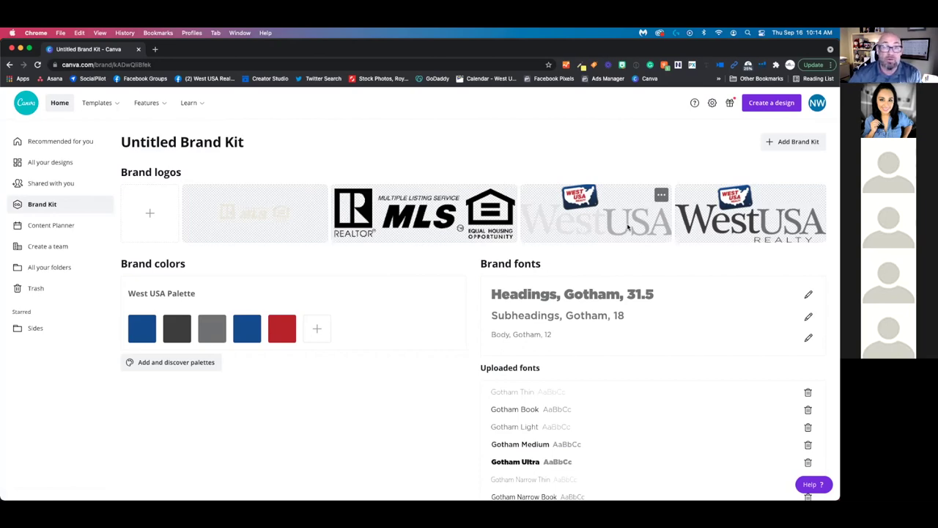
{"action": "mouse_move", "coordinate": [145, 332]}
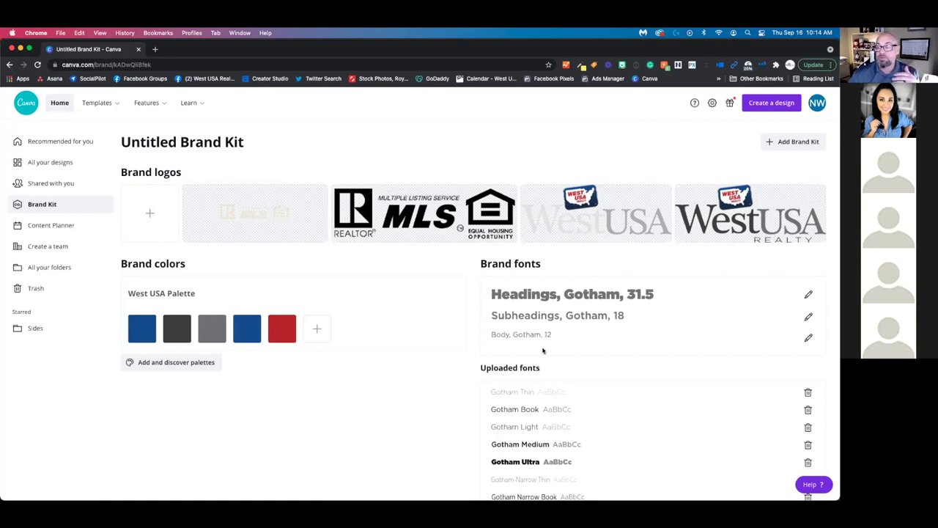
{"action": "scroll", "coordinate": [547, 371], "scroll_direction": "down", "scroll_amount": 3}
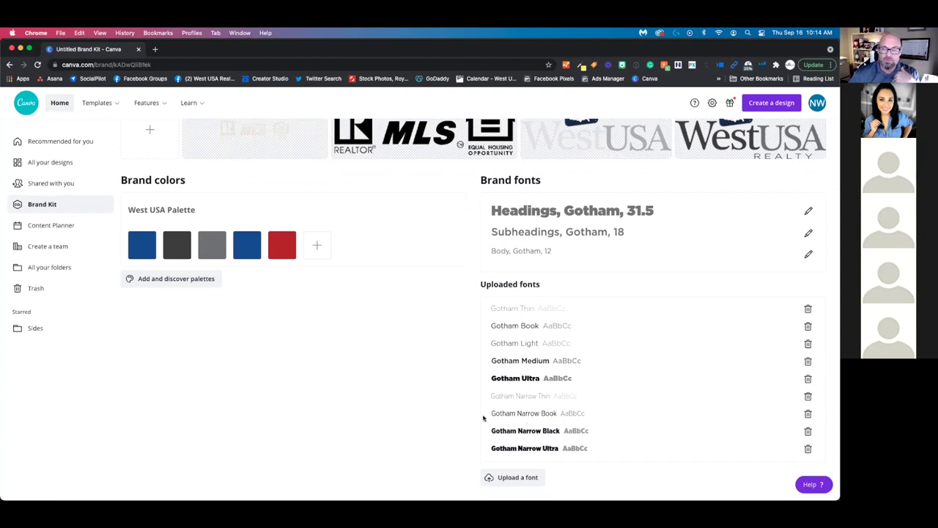
{"action": "scroll", "coordinate": [430, 404], "scroll_direction": "up", "scroll_amount": 3}
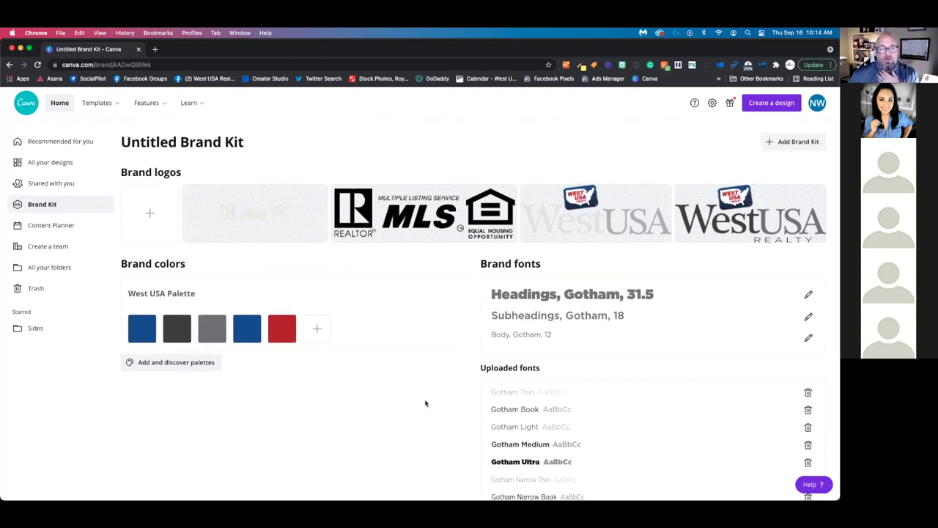
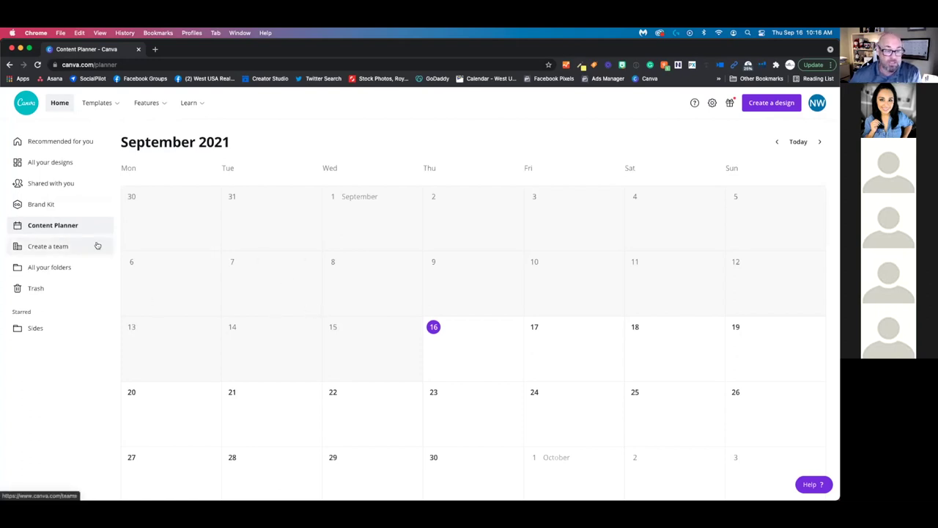
Go from the team invitation page to the Your folders overview listing the account's folders.
{"action": "left_click", "coordinate": [61, 247]}
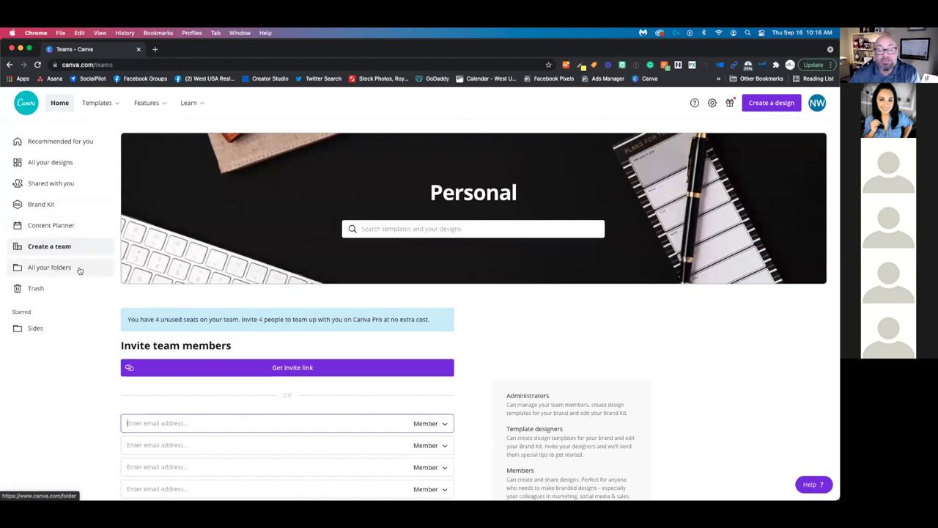
{"action": "scroll", "coordinate": [87, 314], "scroll_direction": "down", "scroll_amount": 3}
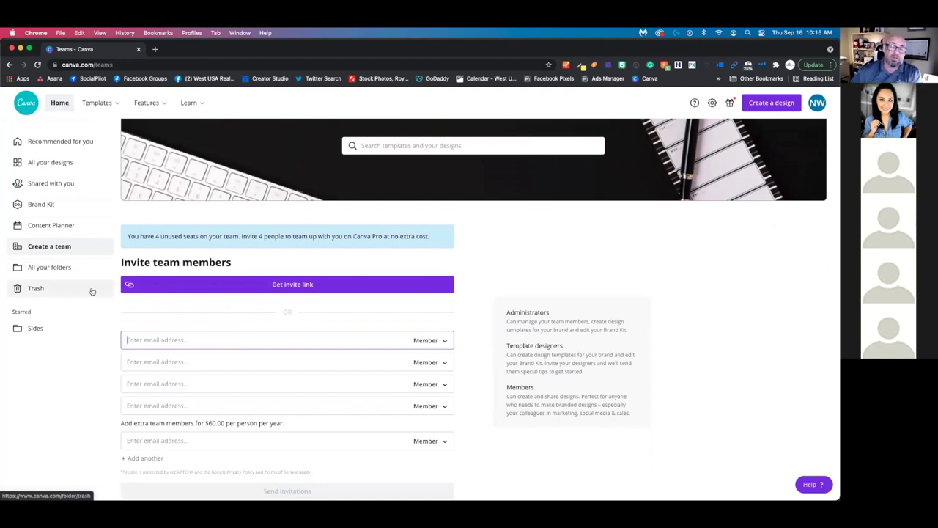
{"action": "left_click", "coordinate": [38, 268]}
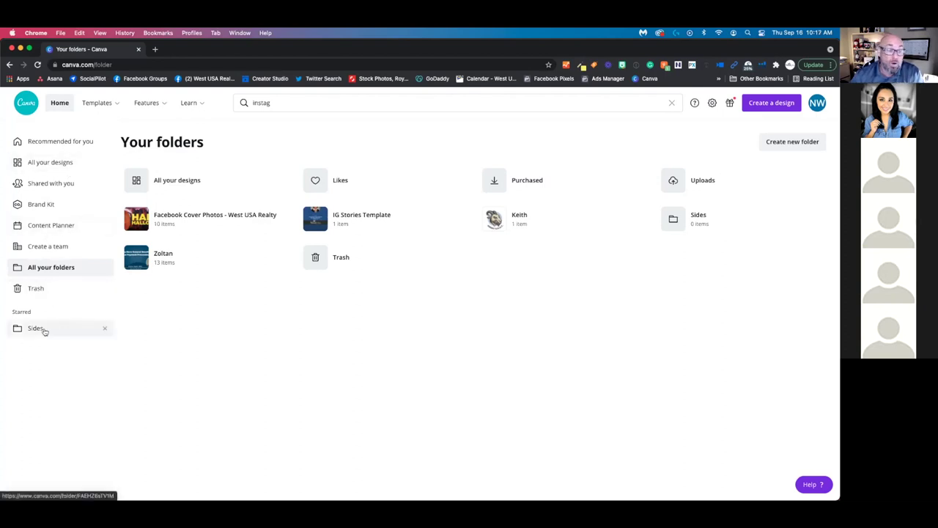
Return to the Home page and create a blank Instagram Post design.
{"action": "left_click", "coordinate": [33, 116]}
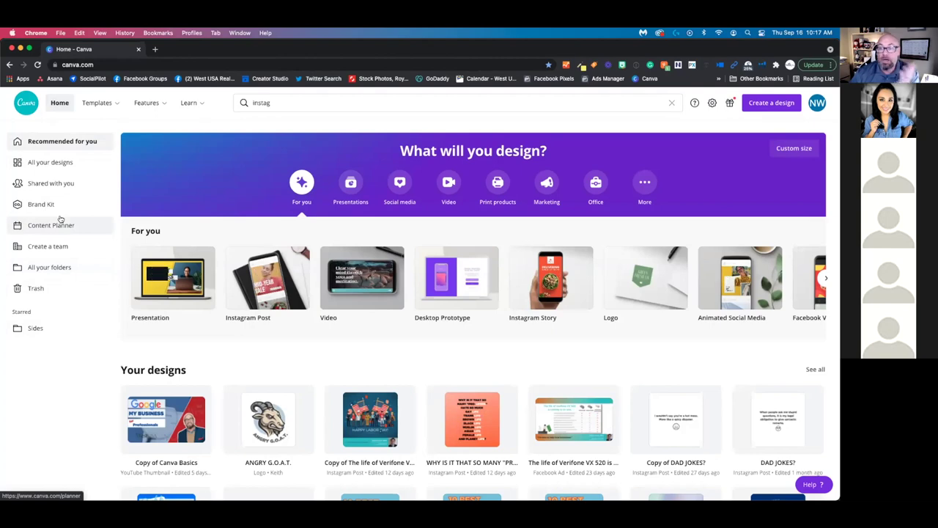
{"action": "scroll", "coordinate": [344, 249], "scroll_direction": "down", "scroll_amount": 3}
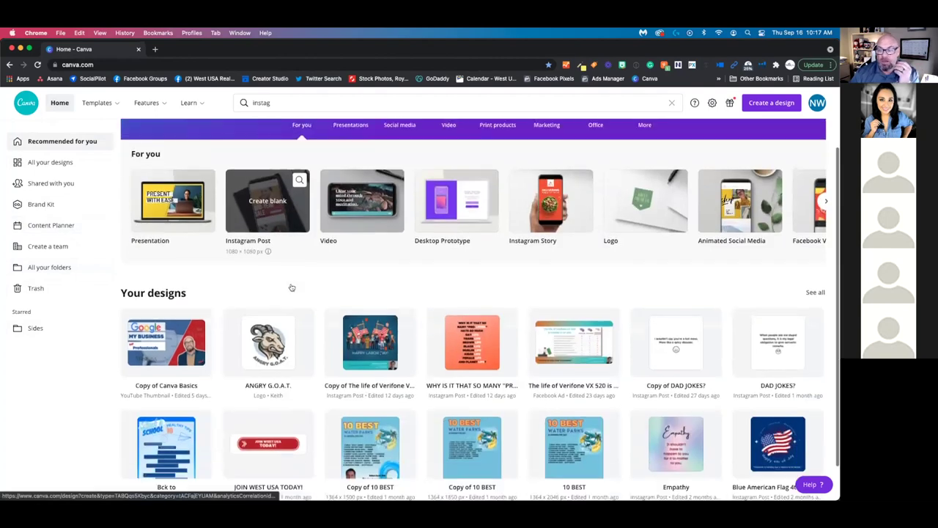
{"action": "scroll", "coordinate": [380, 270], "scroll_direction": "up", "scroll_amount": 3}
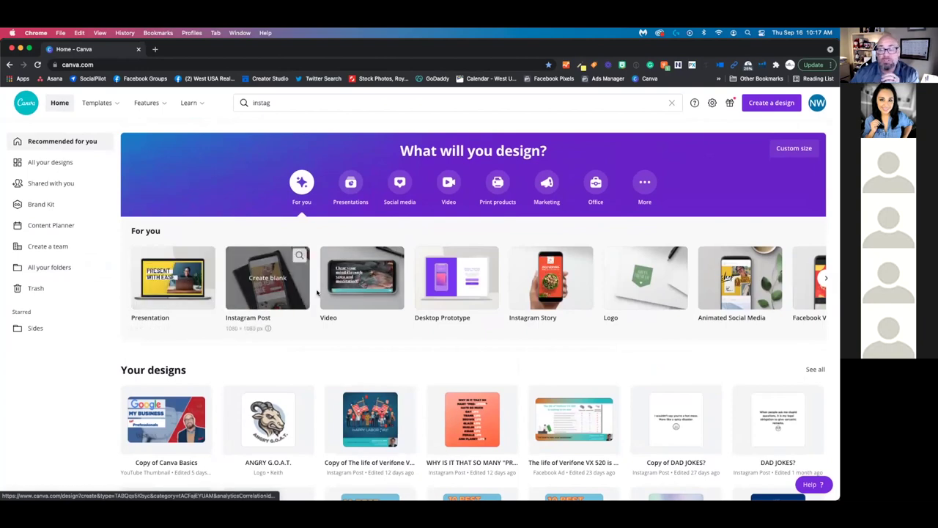
{"action": "left_click", "coordinate": [264, 284]}
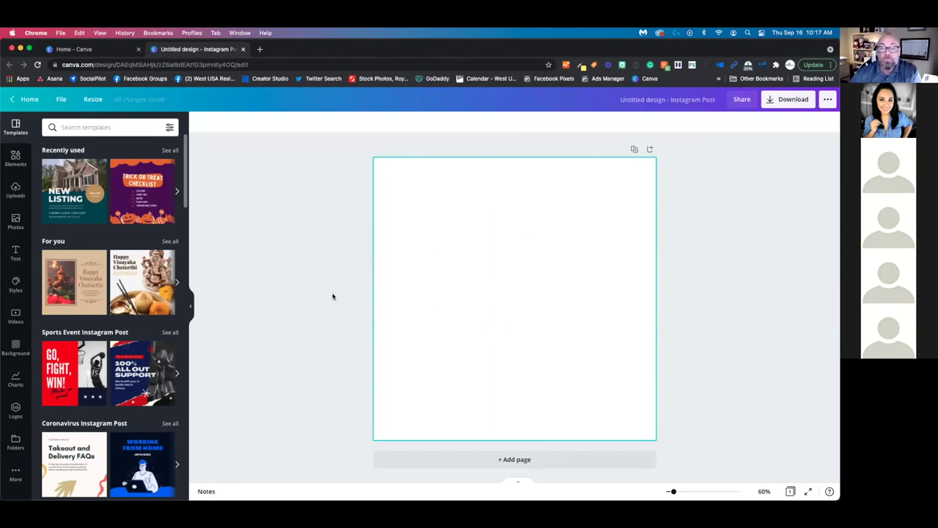
Search templates for 'Listing Presentation', apply the New Listing design, then the Modern Design one.
{"action": "left_click", "coordinate": [101, 127]}
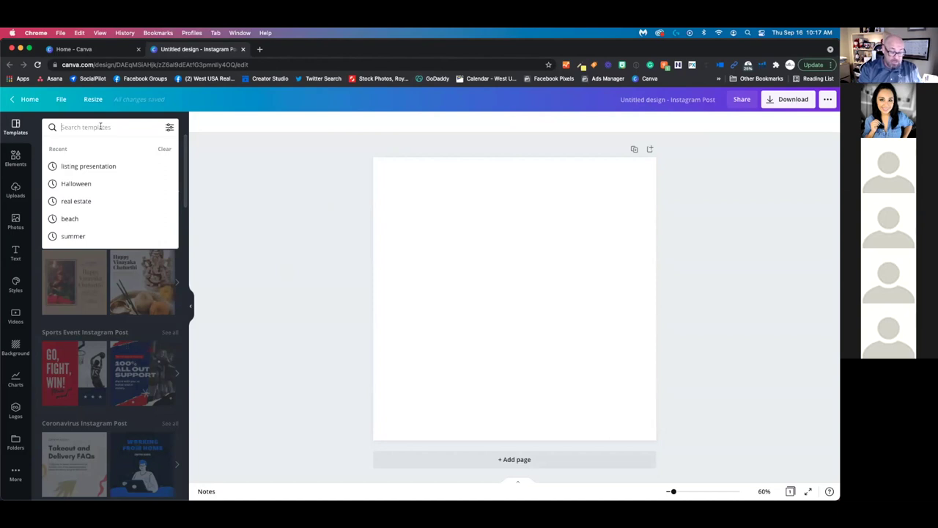
{"action": "type", "text": "Listing"}
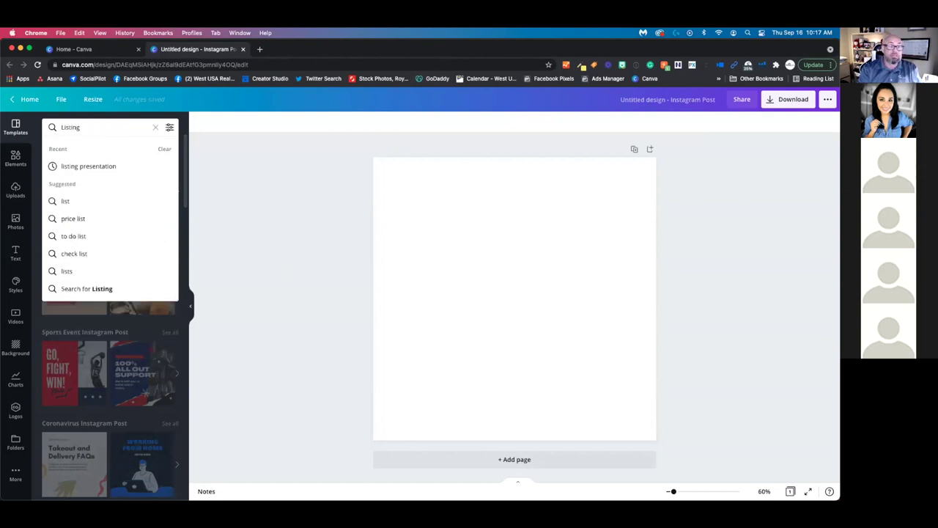
{"action": "type", "text": " Presenta"}
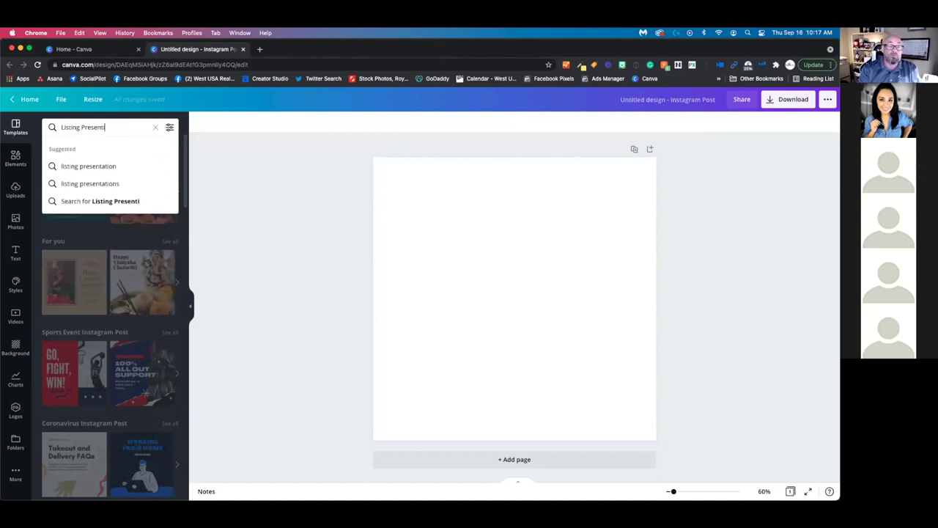
{"action": "type", "text": "tion"}
{"action": "key", "text": "Return"}
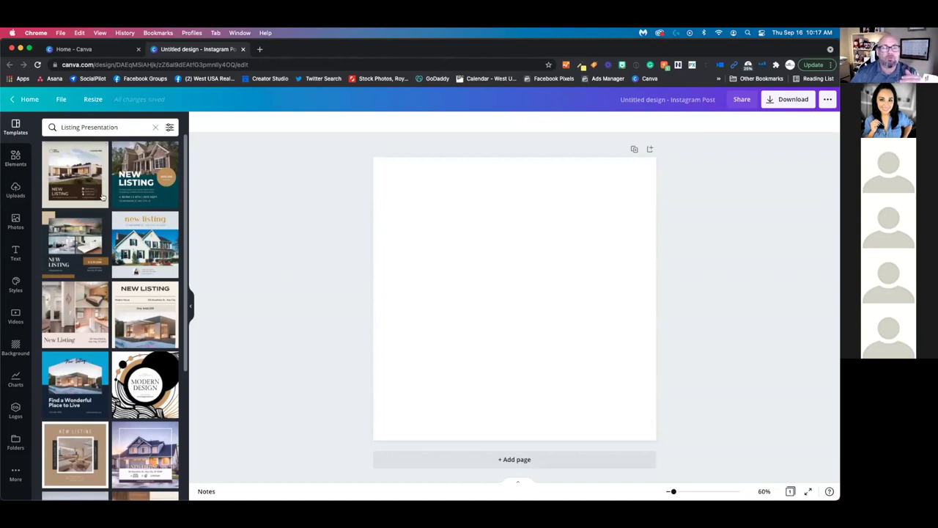
{"action": "left_click", "coordinate": [69, 174]}
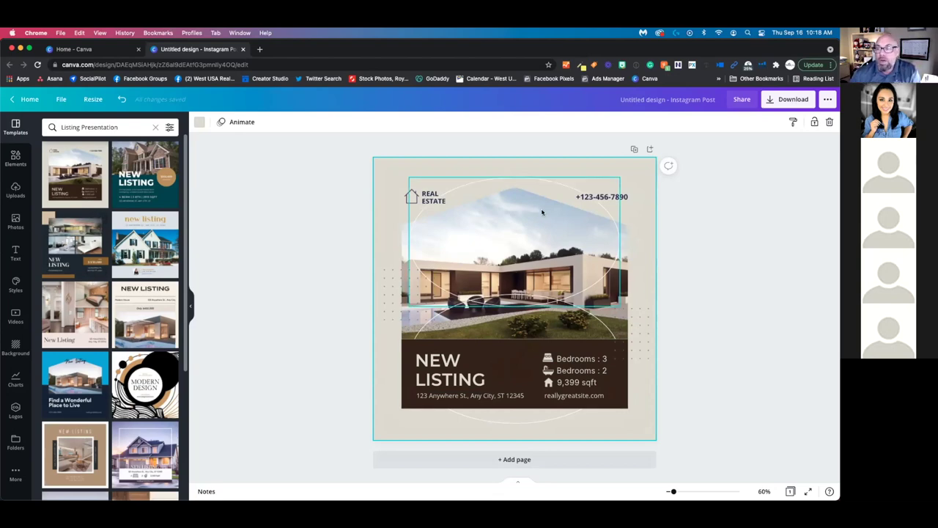
{"action": "scroll", "coordinate": [88, 303], "scroll_direction": "down", "scroll_amount": 5}
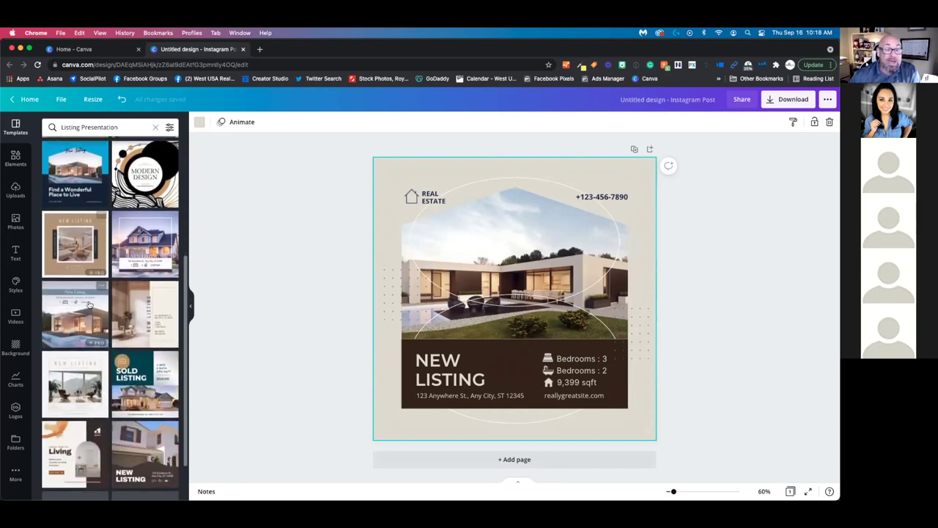
{"action": "left_click", "coordinate": [139, 247]}
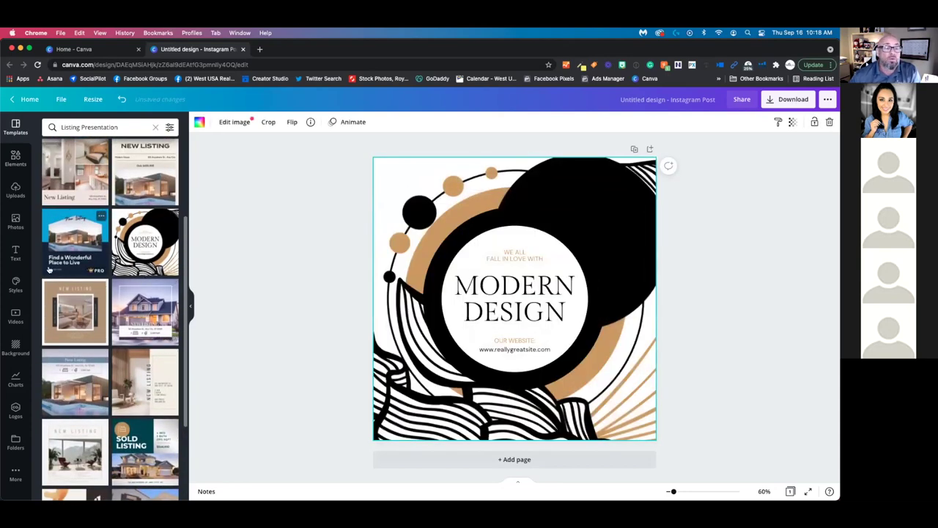
Apply and twice shuffle the West USA palette, then switch to the New Listing collage template.
{"action": "left_click", "coordinate": [16, 286]}
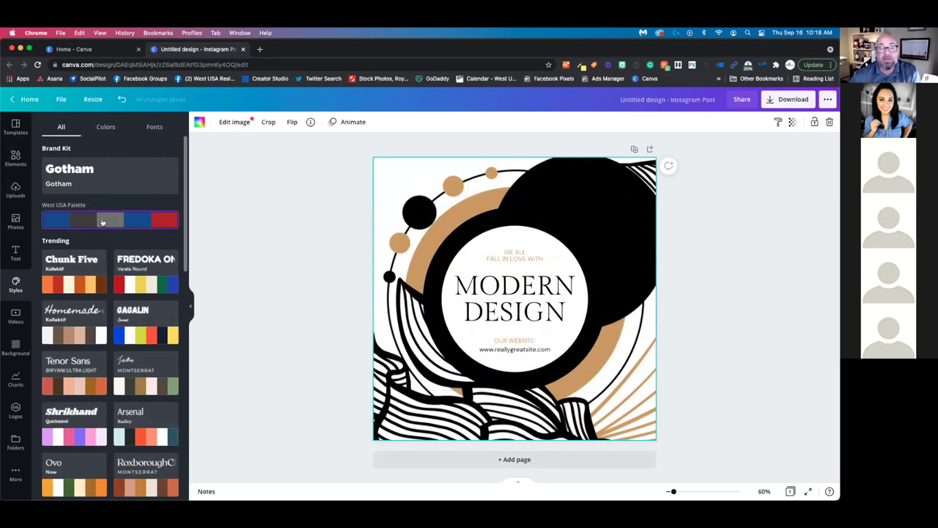
{"action": "left_click", "coordinate": [101, 222]}
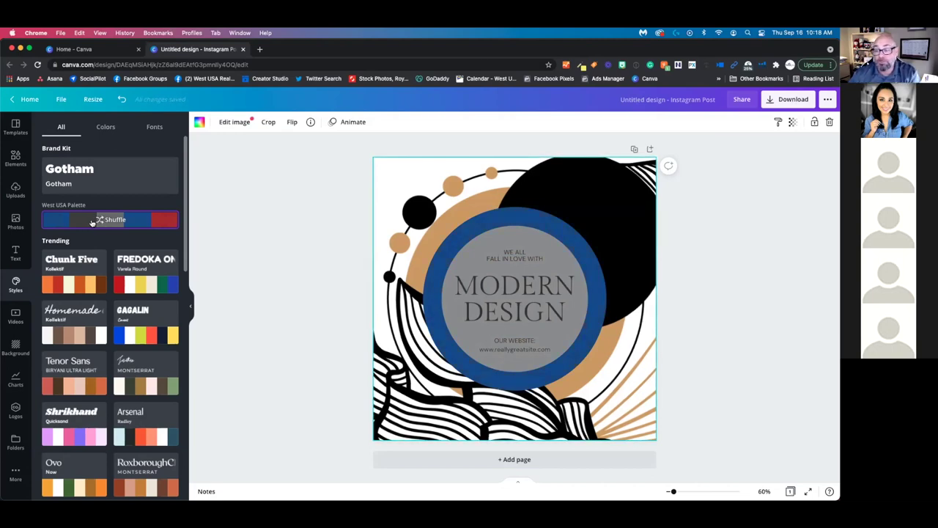
{"action": "left_click", "coordinate": [91, 222]}
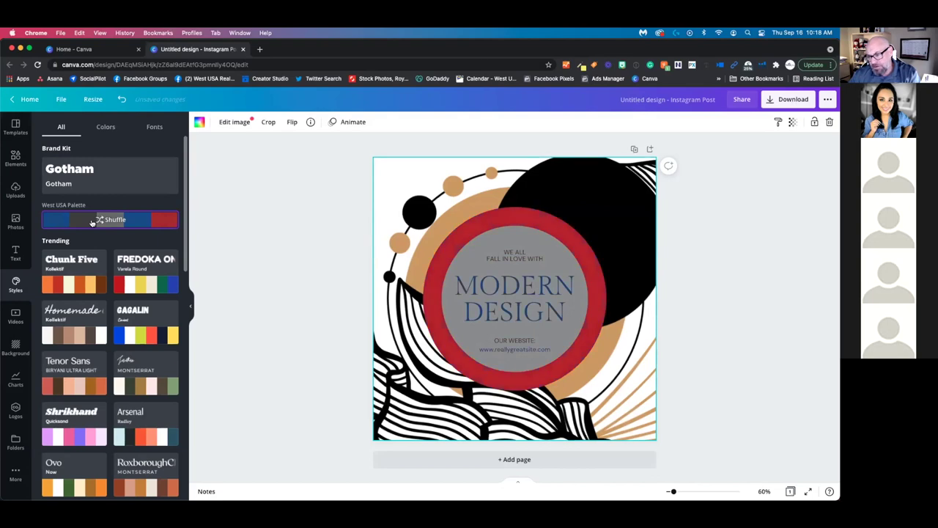
{"action": "left_click", "coordinate": [92, 222]}
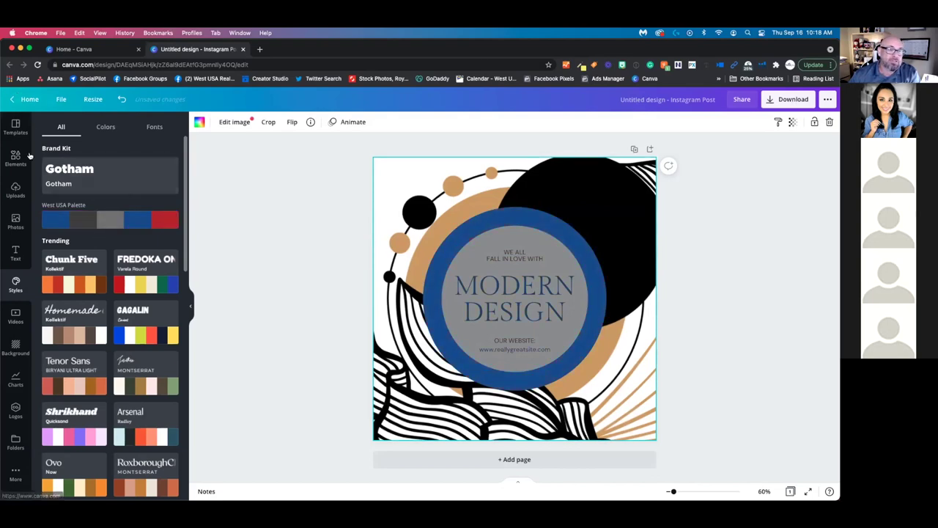
{"action": "left_click", "coordinate": [16, 127]}
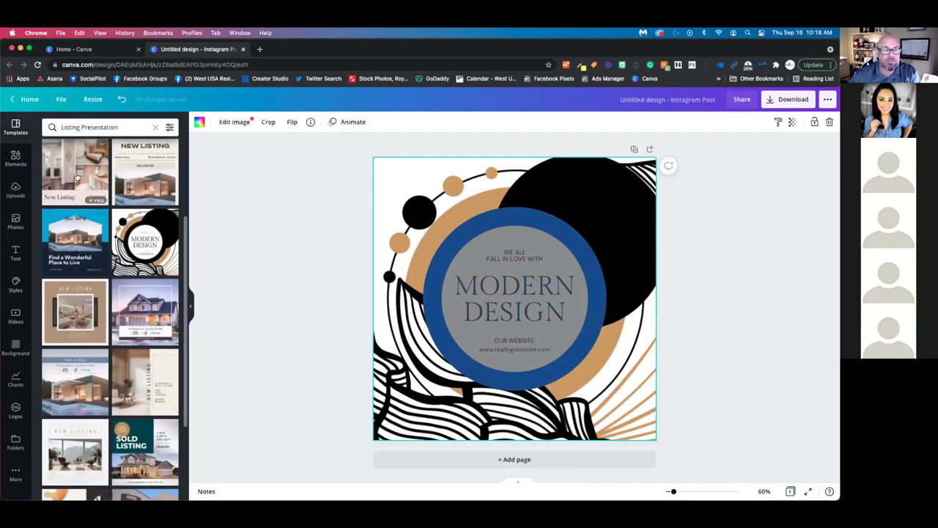
{"action": "left_click", "coordinate": [77, 178]}
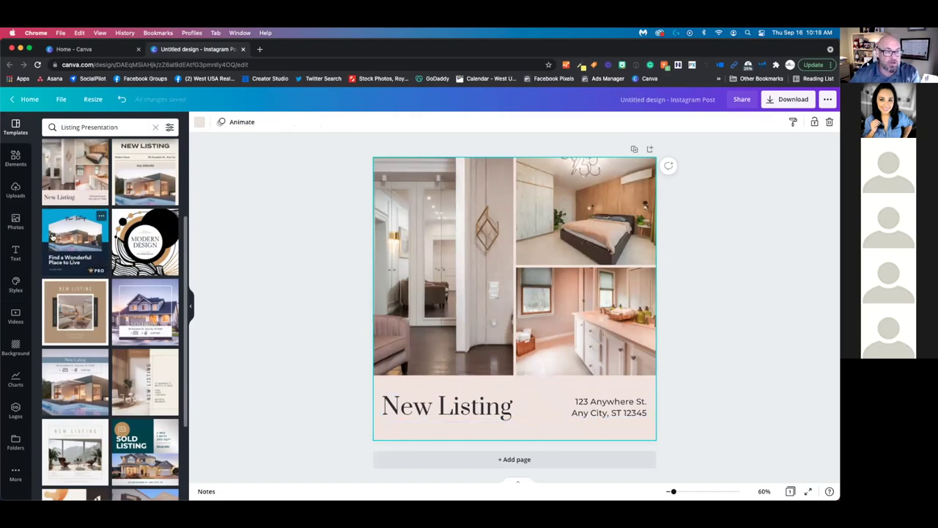
Apply the West USA palette to the collage and shuffle until the bottom panel is blue.
{"action": "left_click", "coordinate": [16, 283]}
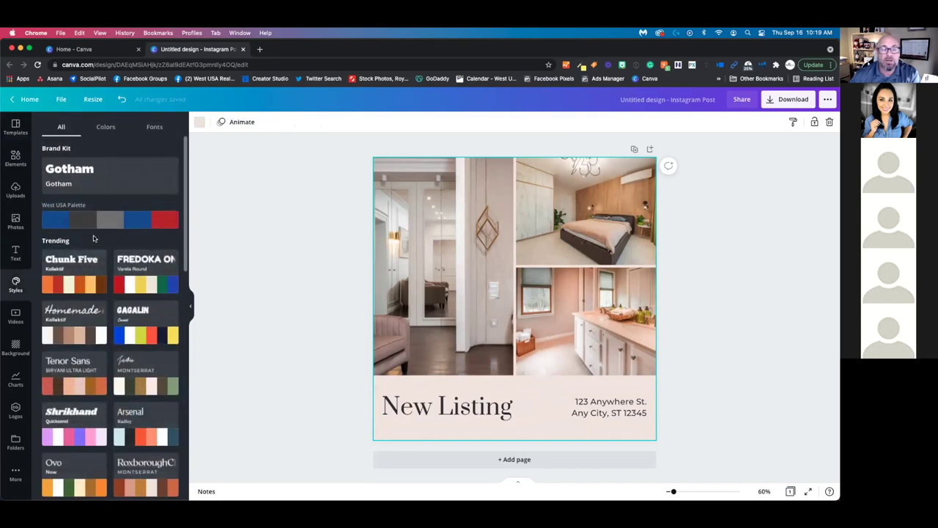
{"action": "left_click", "coordinate": [108, 218]}
{"action": "left_click", "coordinate": [108, 218]}
{"action": "left_click", "coordinate": [108, 219]}
{"action": "left_click", "coordinate": [108, 219]}
{"action": "left_click", "coordinate": [108, 219]}
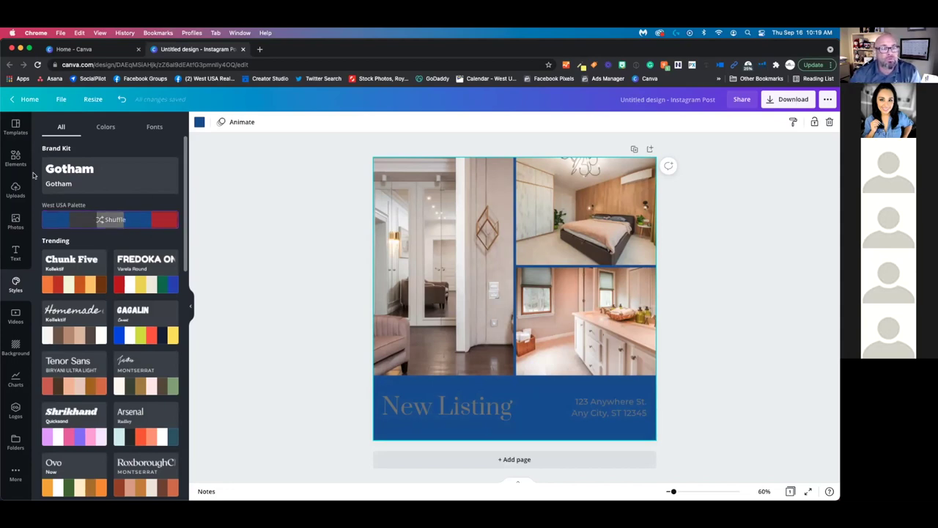
Select the collage's photo grid, then leave the editor for the Canva home page.
{"action": "left_click", "coordinate": [25, 139]}
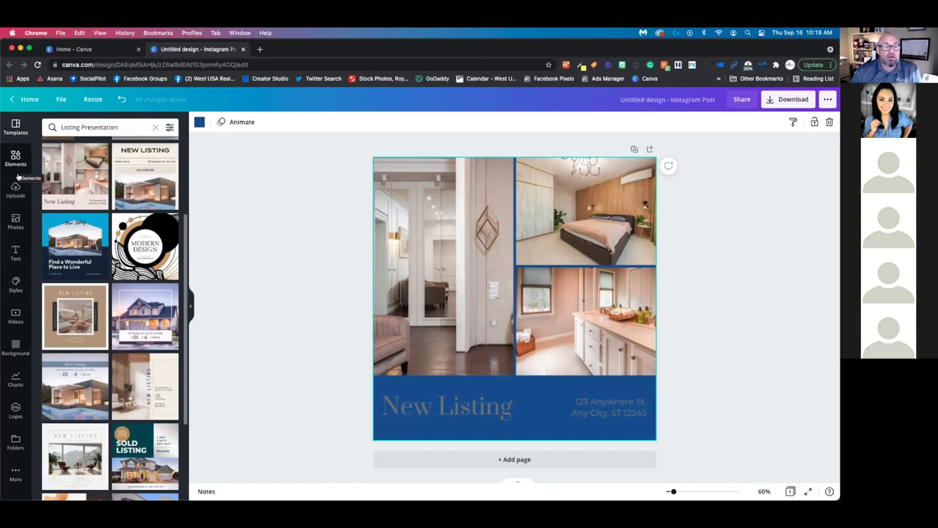
{"action": "left_click", "coordinate": [627, 216]}
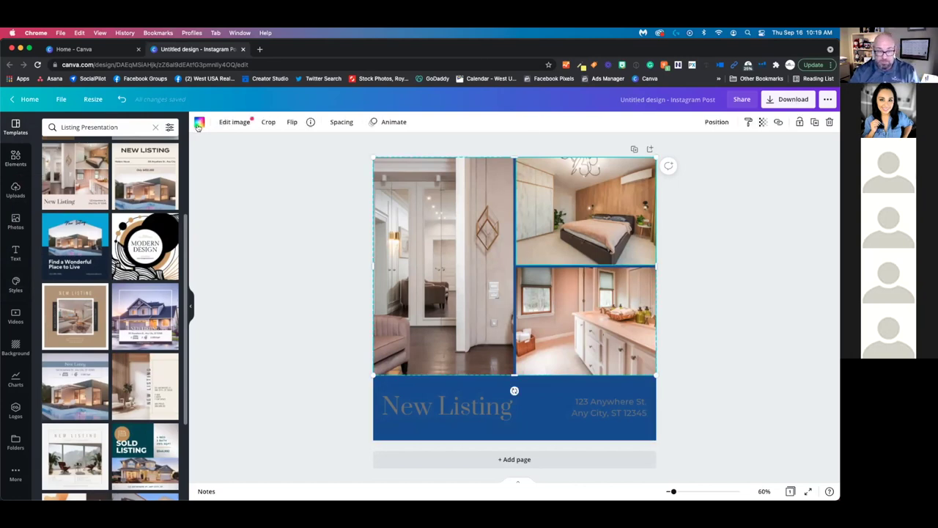
{"action": "left_click", "coordinate": [31, 101]}
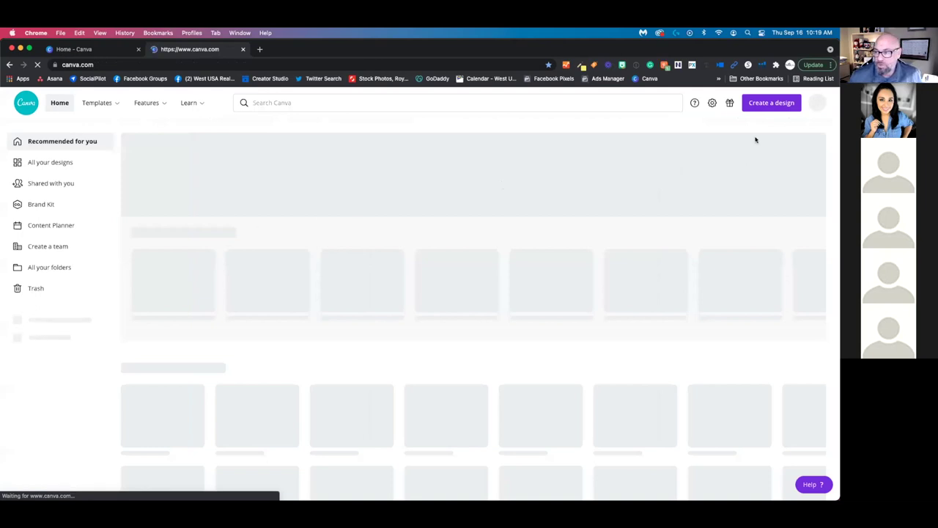
Search 'instag' from the home page, pick Instagram Post, and create a blank design.
{"action": "left_click", "coordinate": [329, 103]}
{"action": "type", "text": "inst"}
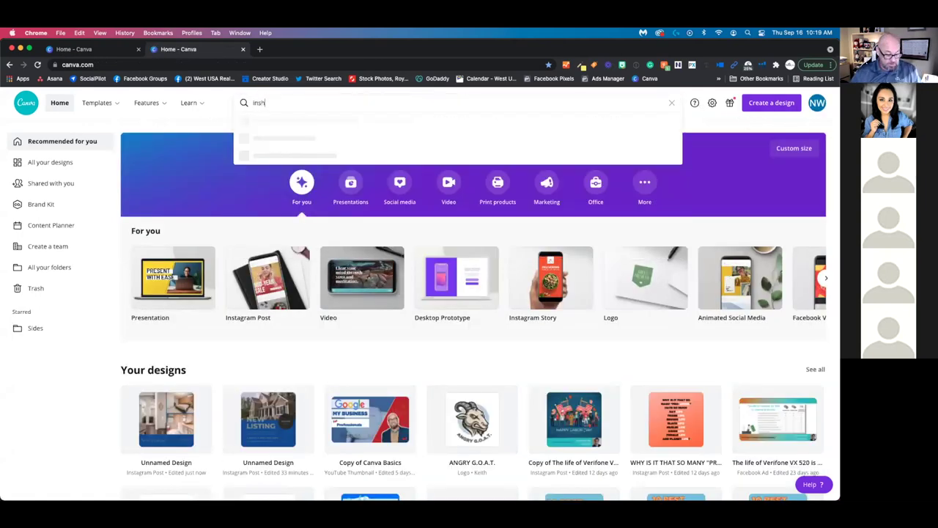
{"action": "key", "text": "BackSpace"}
{"action": "type", "text": "tag"}
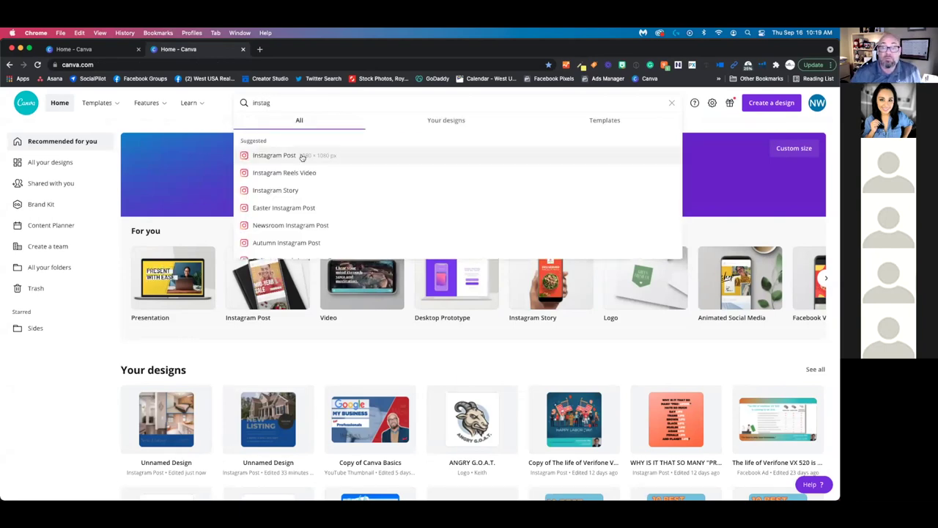
{"action": "left_click", "coordinate": [302, 154]}
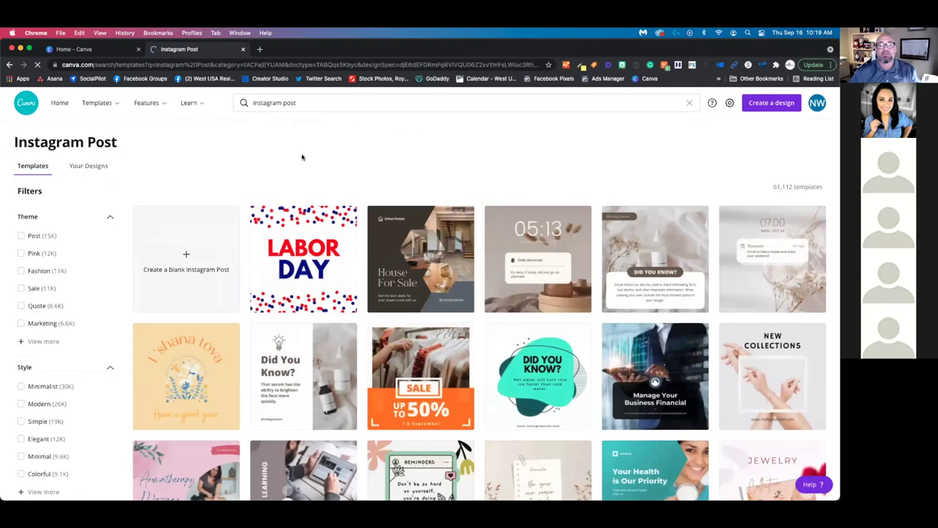
{"action": "left_click", "coordinate": [197, 247]}
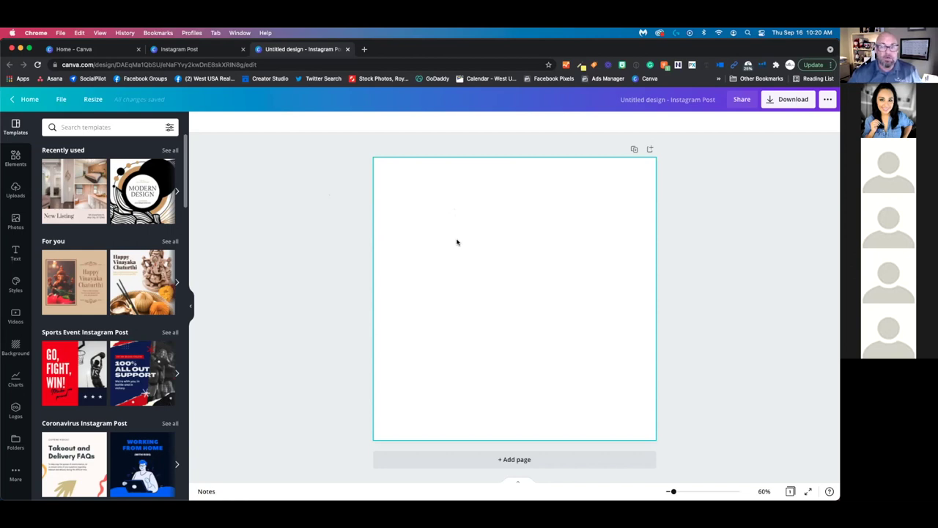
Search templates for 'stars', then refine the search to '5 stars'.
{"action": "left_click", "coordinate": [83, 128]}
{"action": "type", "text": "stars"}
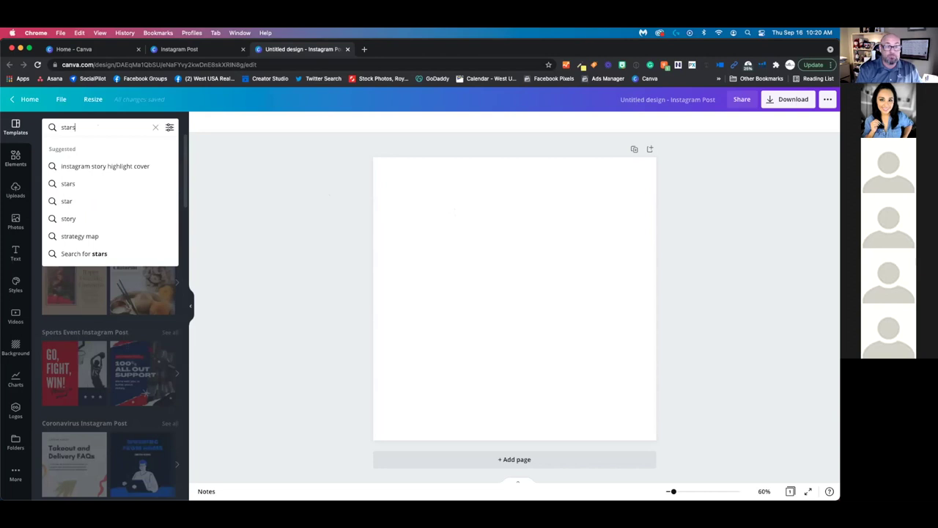
{"action": "key", "text": "Return"}
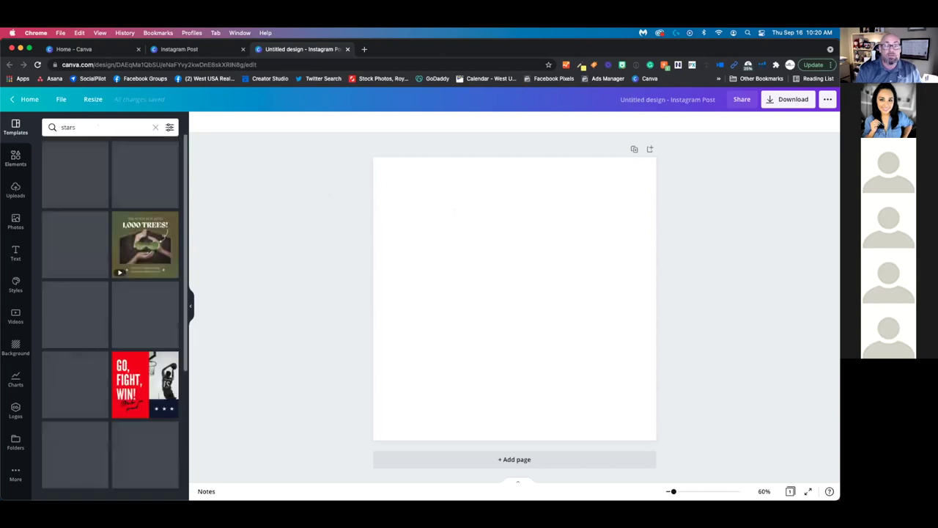
{"action": "left_click", "coordinate": [78, 129]}
{"action": "key", "text": "BackSpace"}
{"action": "key", "text": "BackSpace"}
{"action": "key", "text": "BackSpace"}
{"action": "key", "text": "BackSpace"}
{"action": "key", "text": "BackSpace"}
{"action": "type", "text": "5 stars"}
{"action": "key", "text": "Return"}
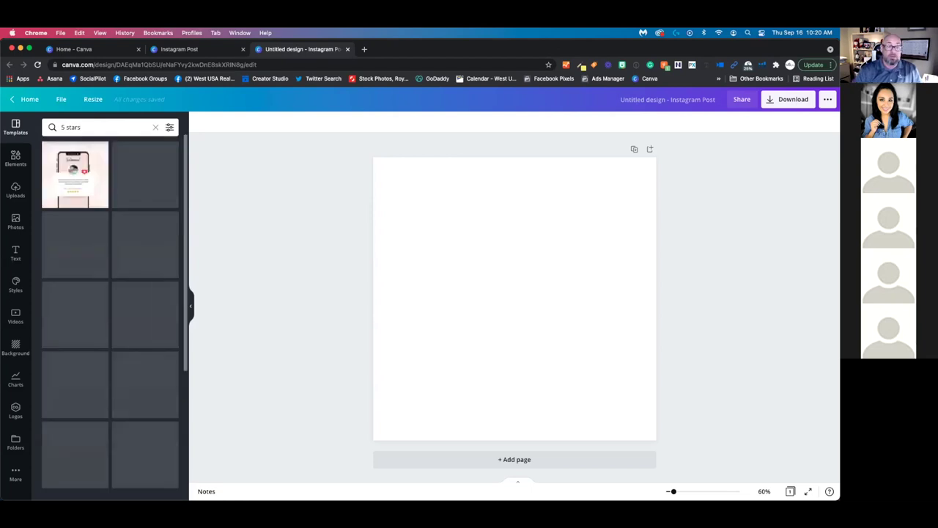
Search Elements for '5 star' and add the five-gold-star rating graphic to the page.
{"action": "left_click", "coordinate": [18, 159]}
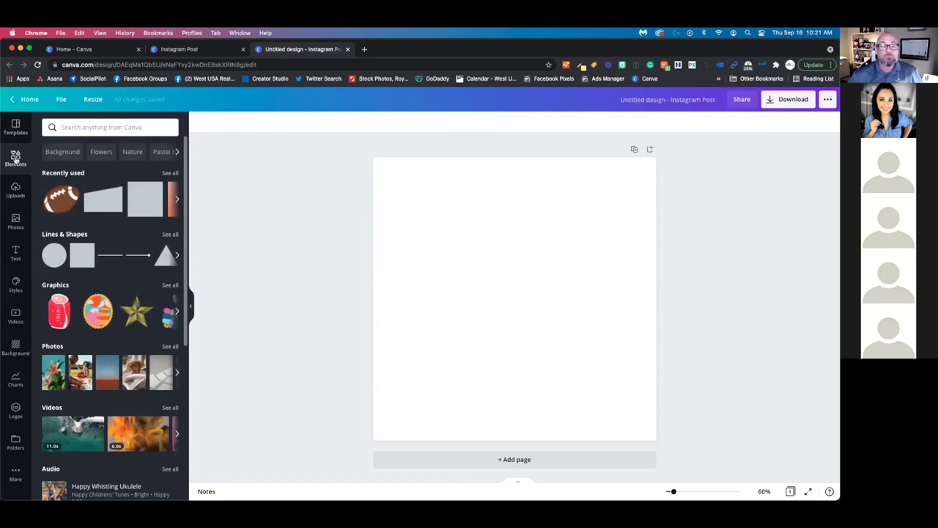
{"action": "left_click", "coordinate": [84, 127]}
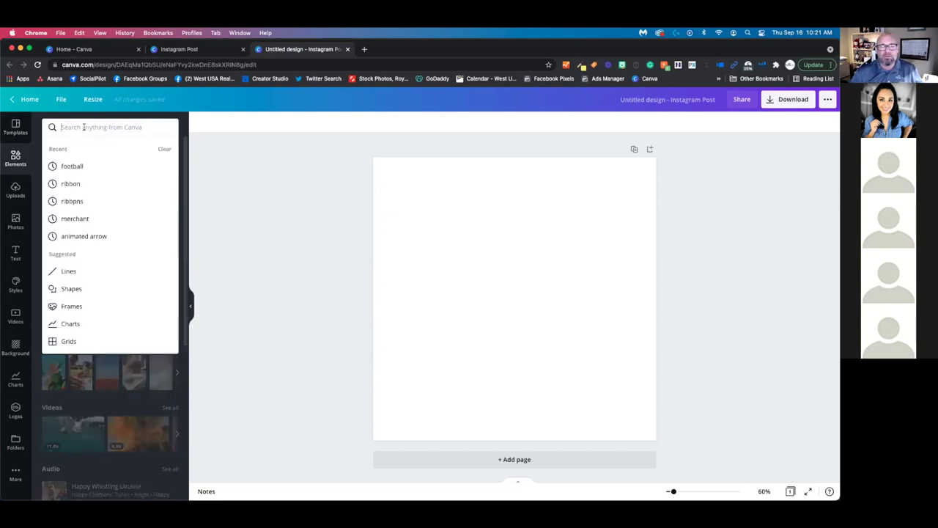
{"action": "type", "text": "5 stars"}
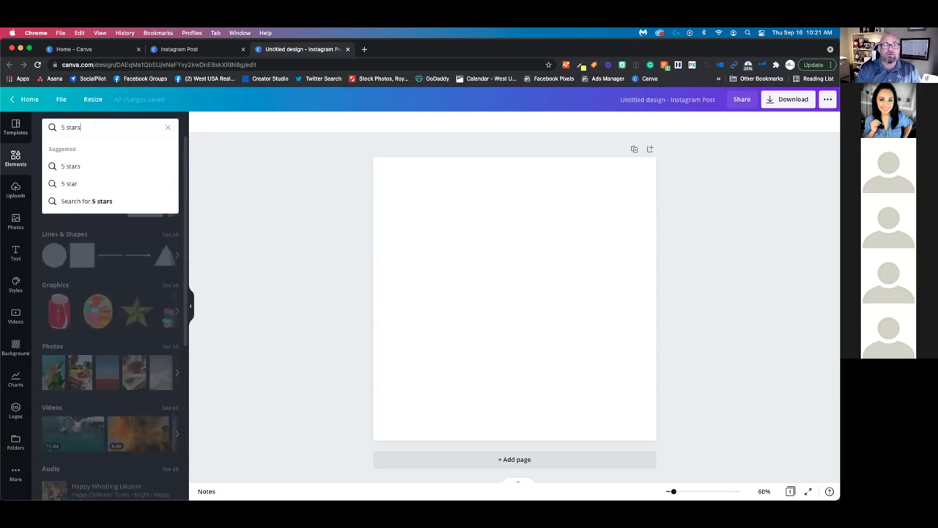
{"action": "key", "text": "Return"}
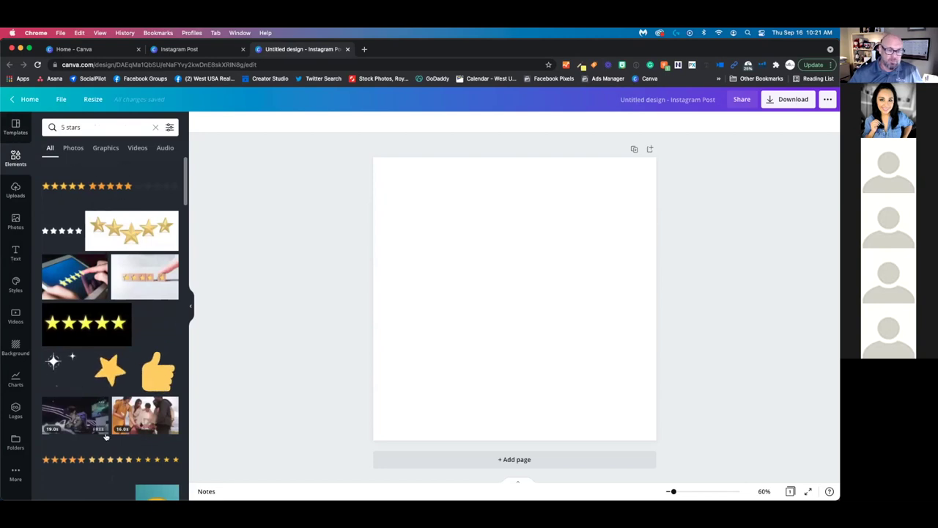
{"action": "left_click", "coordinate": [68, 189]}
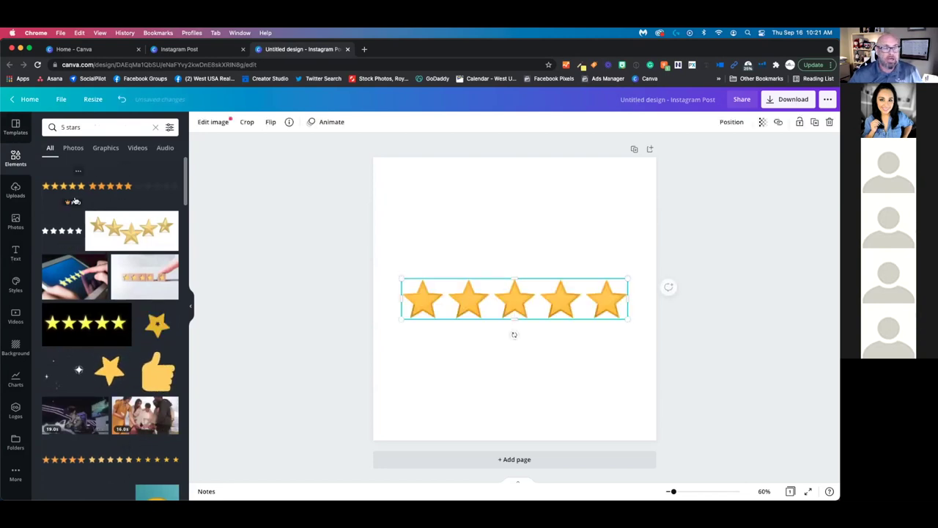
Reposition the five-star graphic, settling it near the top of the page.
{"action": "left_click_drag", "start_coordinate": [534, 293], "coordinate": [511, 208]}
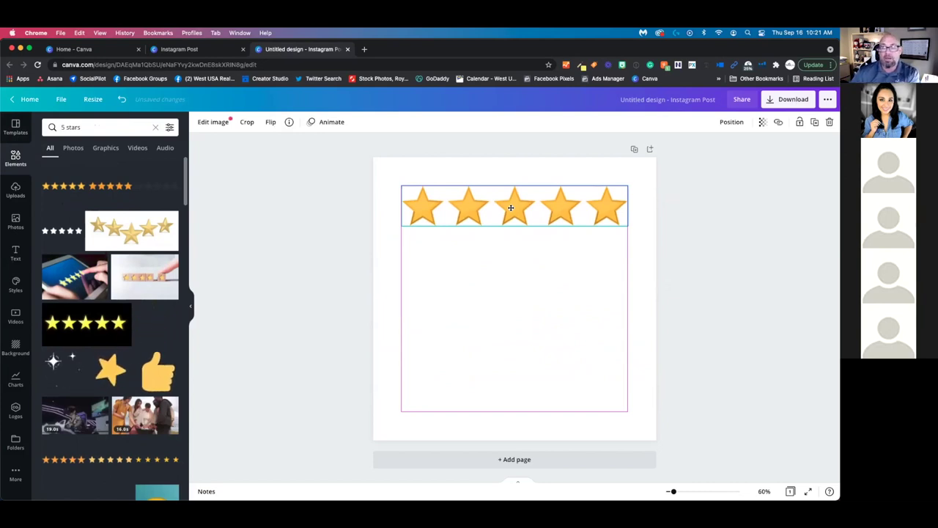
{"action": "mouse_move", "coordinate": [511, 208]}
{"action": "left_mouse_down"}
{"action": "mouse_move", "coordinate": [513, 249]}
{"action": "mouse_move", "coordinate": [512, 209]}
{"action": "left_mouse_up"}
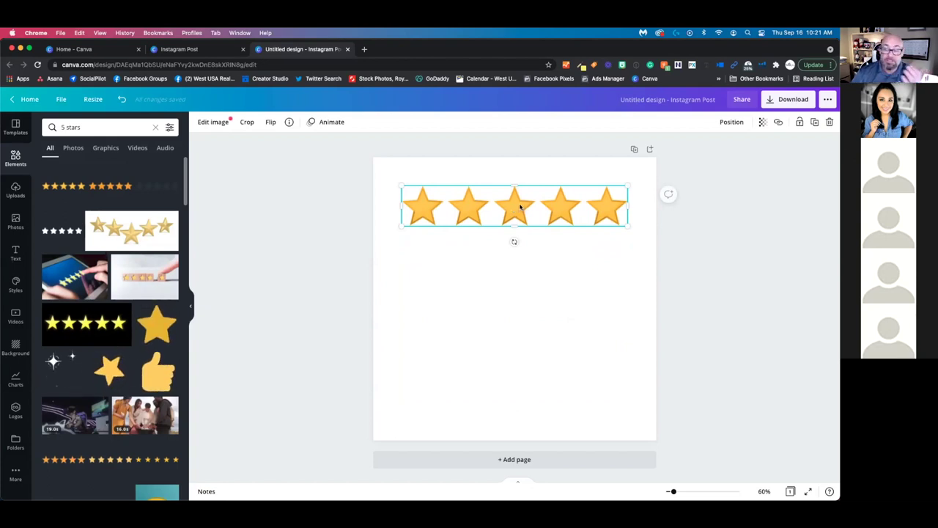
{"action": "left_click_drag", "start_coordinate": [520, 208], "coordinate": [518, 301]}
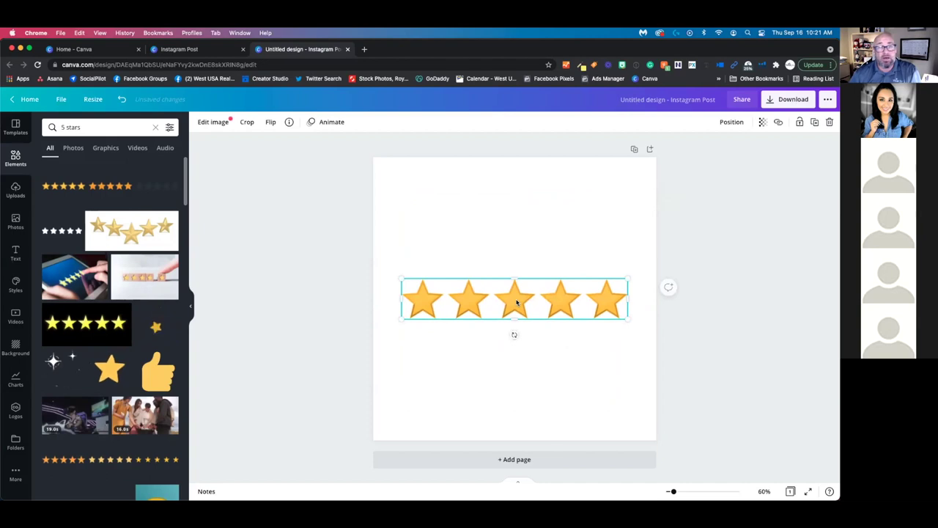
{"action": "left_click_drag", "start_coordinate": [517, 302], "coordinate": [517, 211]}
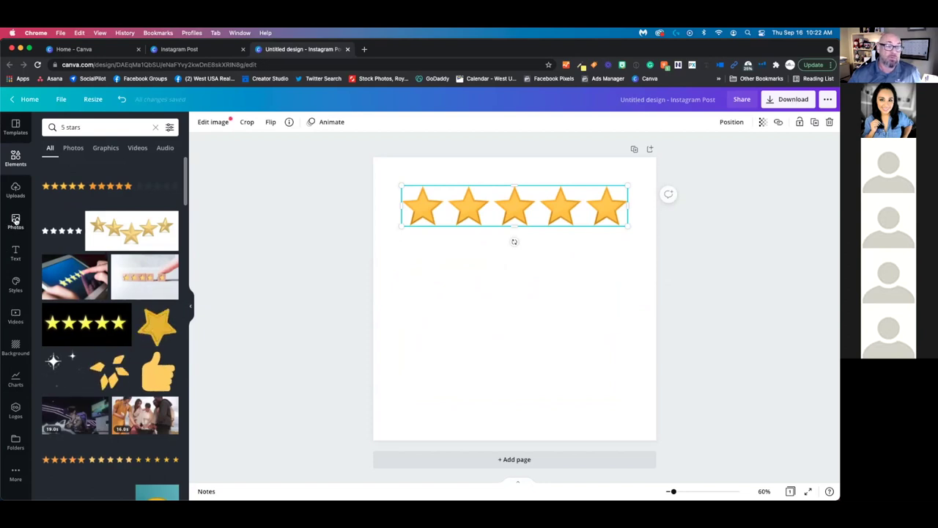
{"action": "left_click", "coordinate": [15, 345]}
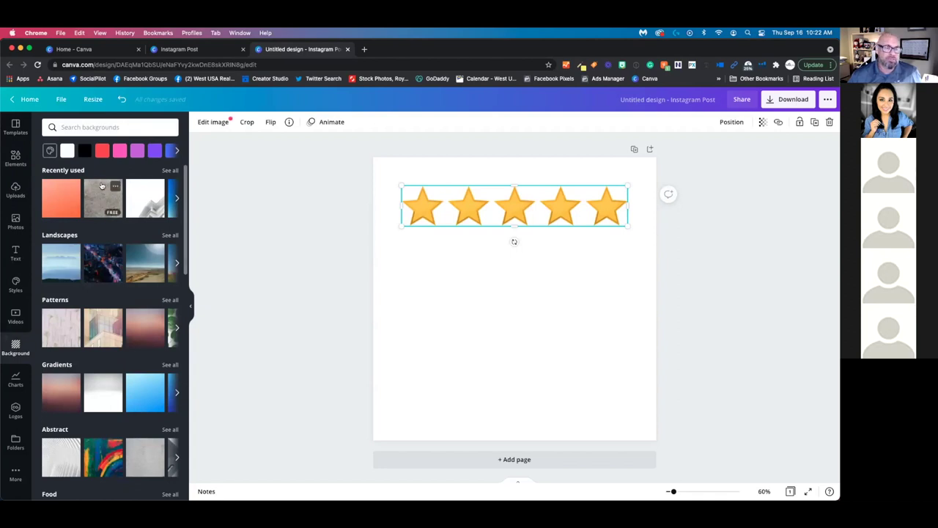
Set a dark blue water texture from the Abstract backgrounds behind the stars.
{"action": "scroll", "coordinate": [115, 242], "scroll_direction": "down", "scroll_amount": 2}
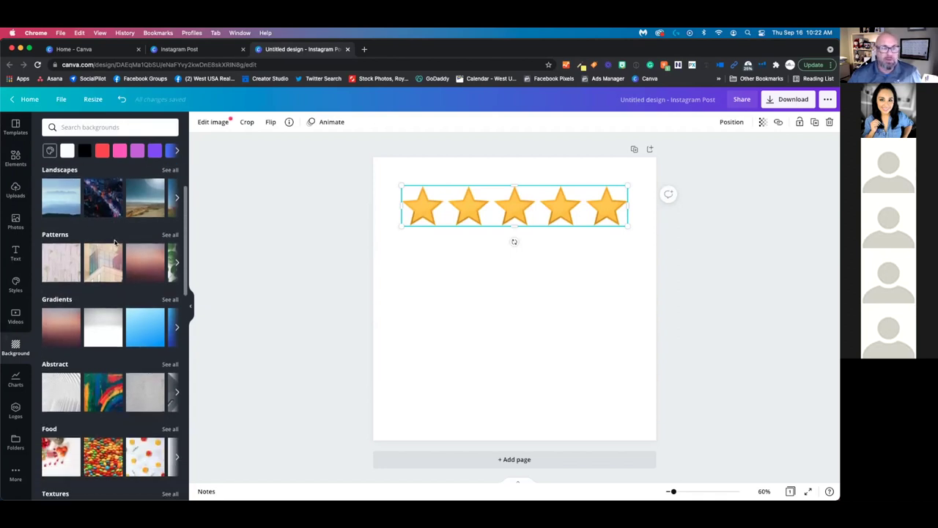
{"action": "scroll", "coordinate": [112, 304], "scroll_direction": "down", "scroll_amount": 1}
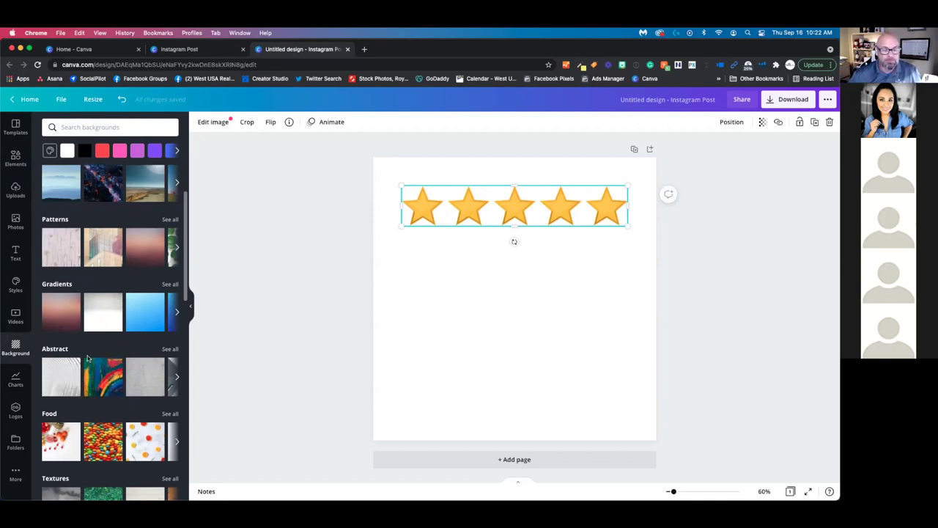
{"action": "left_click", "coordinate": [171, 349]}
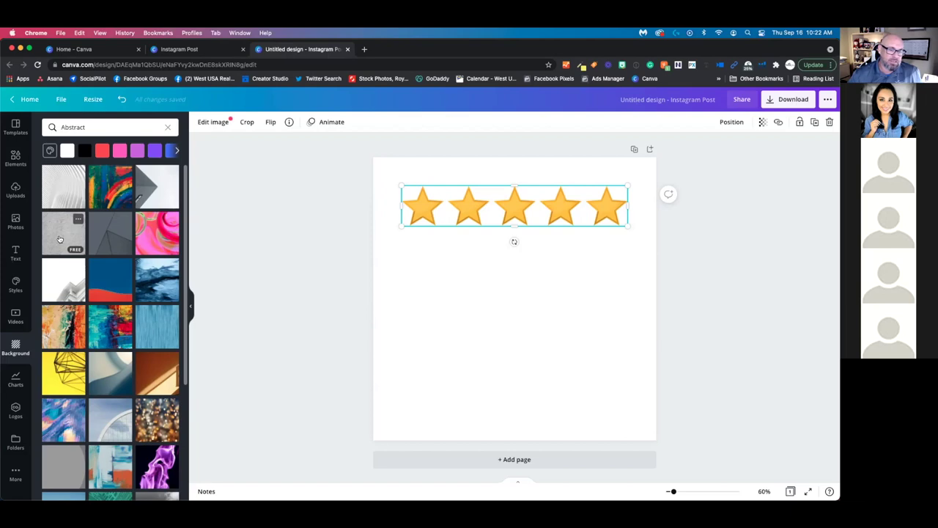
{"action": "scroll", "coordinate": [74, 249], "scroll_direction": "down", "scroll_amount": 5}
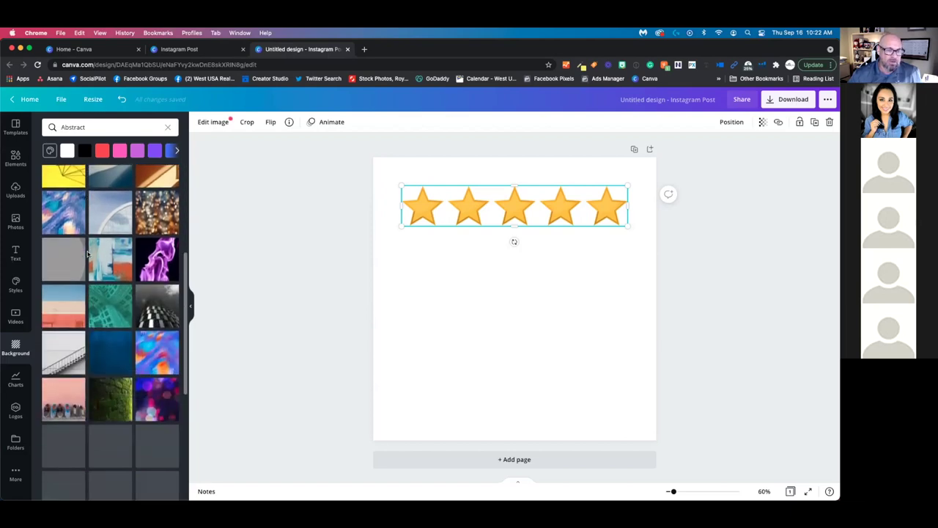
{"action": "scroll", "coordinate": [88, 255], "scroll_direction": "down", "scroll_amount": 2}
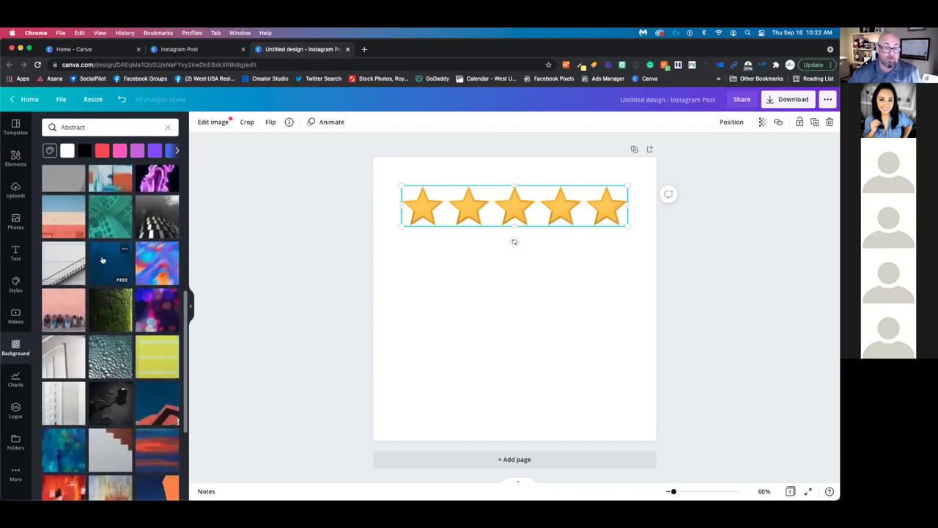
{"action": "left_click", "coordinate": [108, 259]}
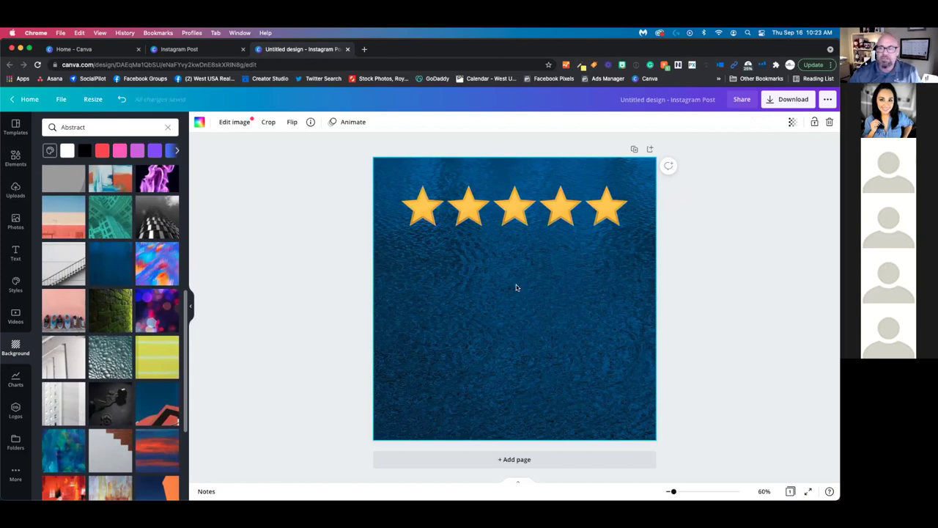
{"action": "left_click", "coordinate": [517, 220]}
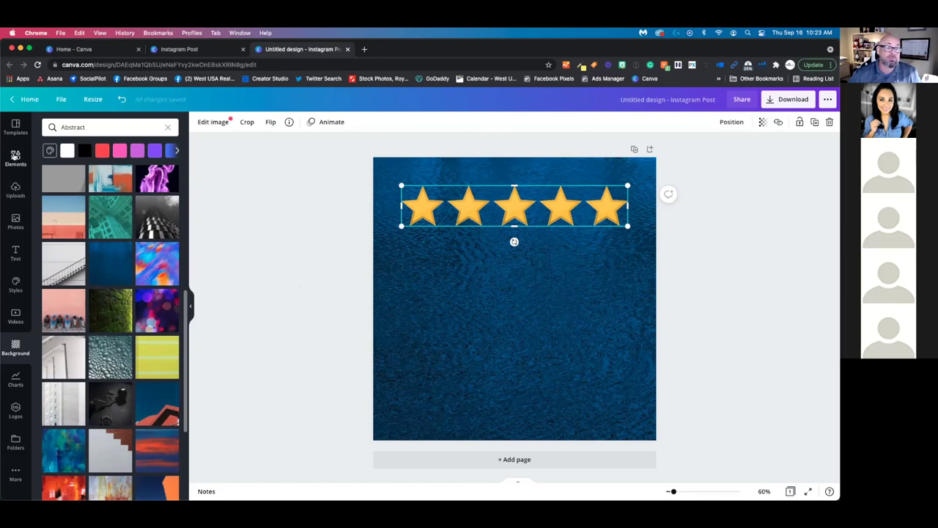
Add the uploaded photo of the smiling man in a white cap to the page centre.
{"action": "left_click", "coordinate": [16, 220]}
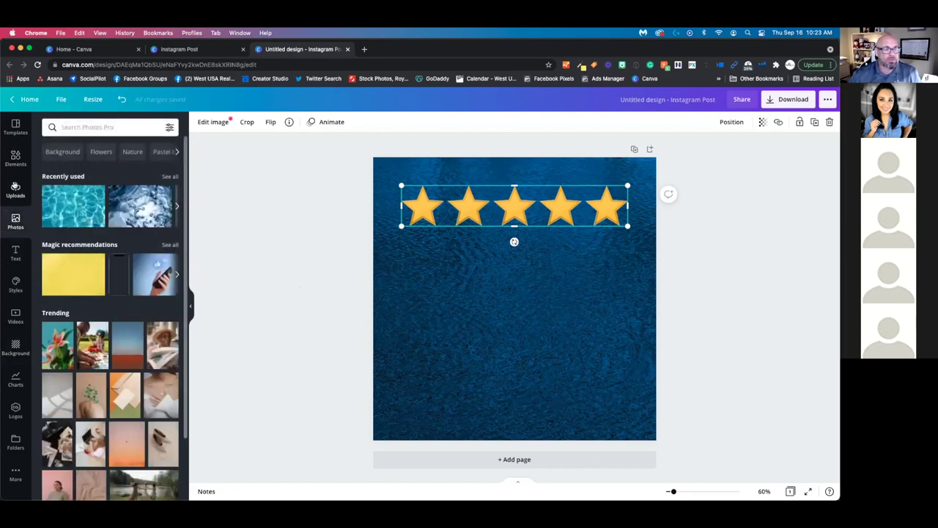
{"action": "left_click", "coordinate": [14, 192]}
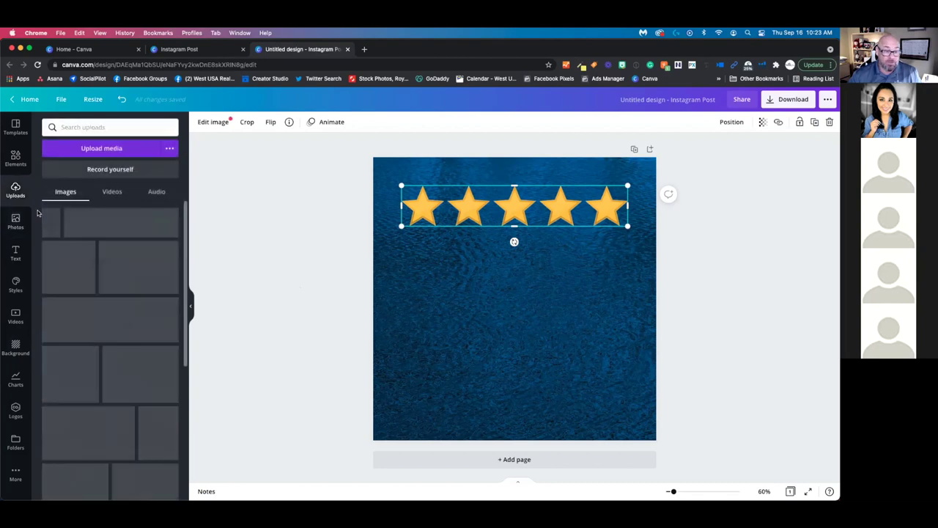
{"action": "scroll", "coordinate": [97, 271], "scroll_direction": "down", "scroll_amount": 1}
{"action": "scroll", "coordinate": [97, 272], "scroll_direction": "down", "scroll_amount": 10}
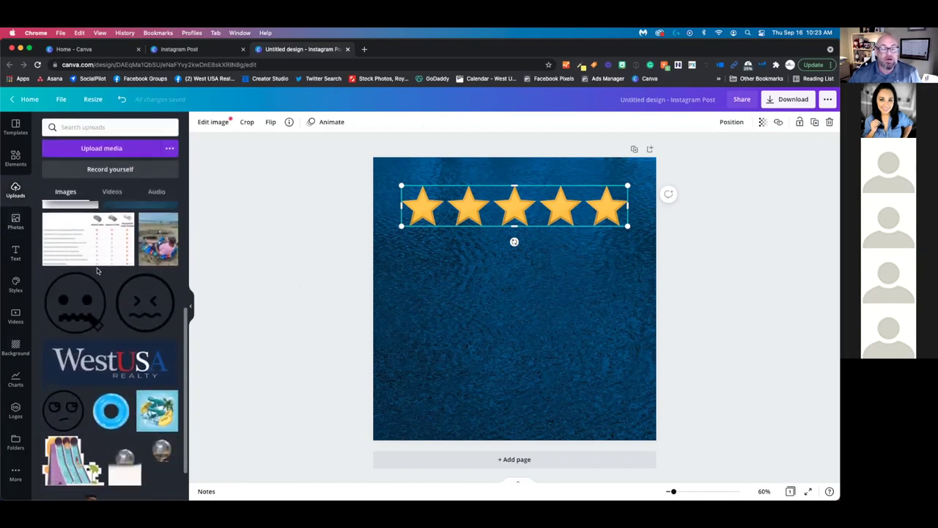
{"action": "scroll", "coordinate": [97, 271], "scroll_direction": "down", "scroll_amount": 10}
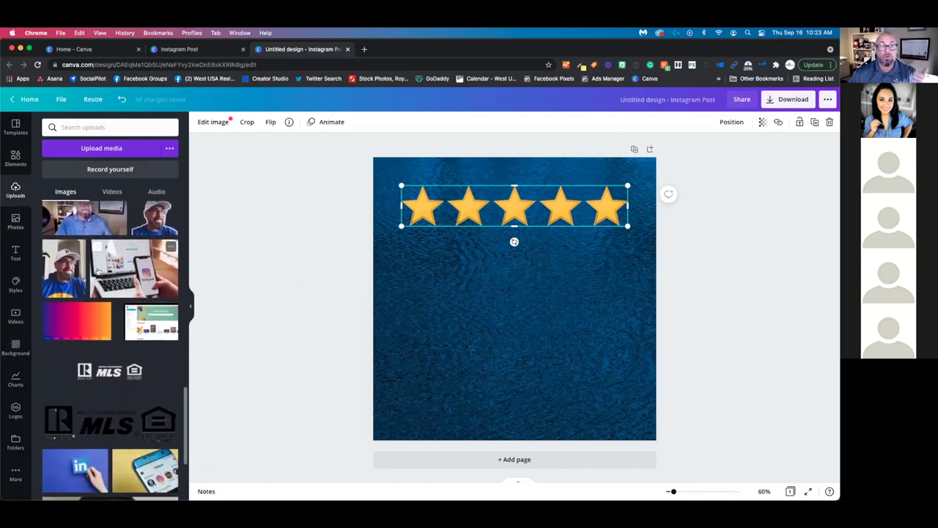
{"action": "scroll", "coordinate": [97, 272], "scroll_direction": "down", "scroll_amount": 1}
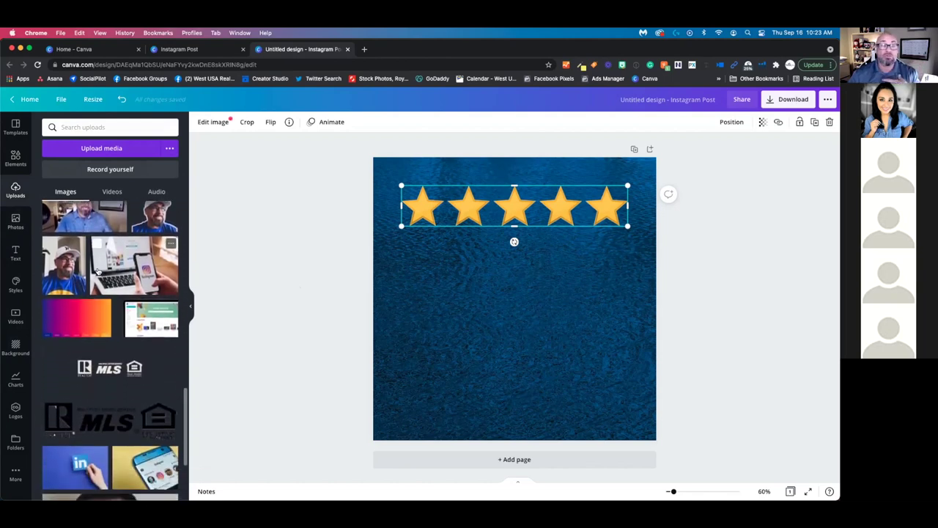
{"action": "scroll", "coordinate": [96, 271], "scroll_direction": "down", "scroll_amount": 2}
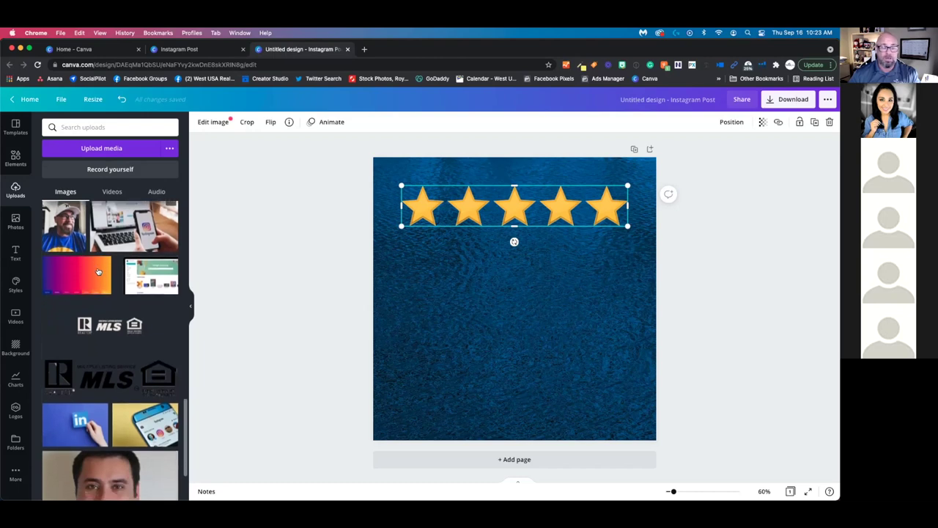
{"action": "scroll", "coordinate": [97, 271], "scroll_direction": "up", "scroll_amount": 3}
{"action": "scroll", "coordinate": [97, 271], "scroll_direction": "up", "scroll_amount": 1}
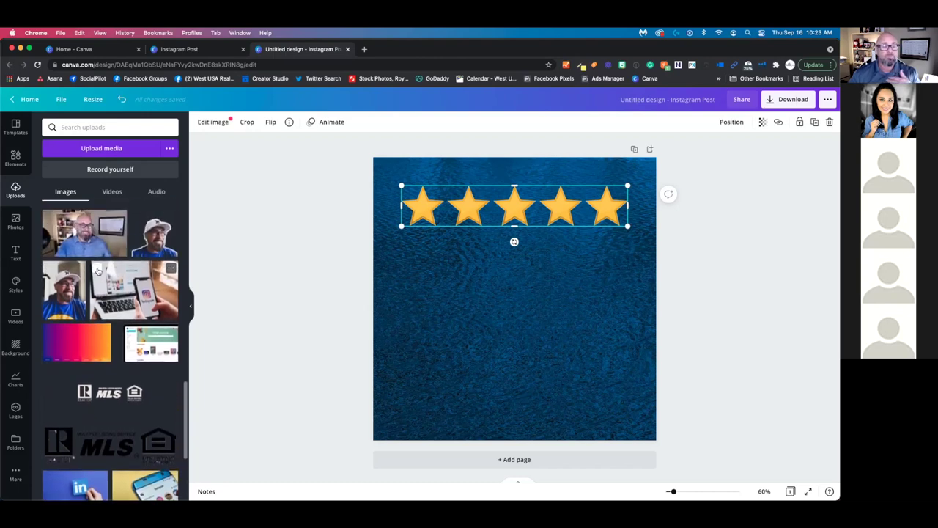
{"action": "scroll", "coordinate": [98, 272], "scroll_direction": "up", "scroll_amount": 1}
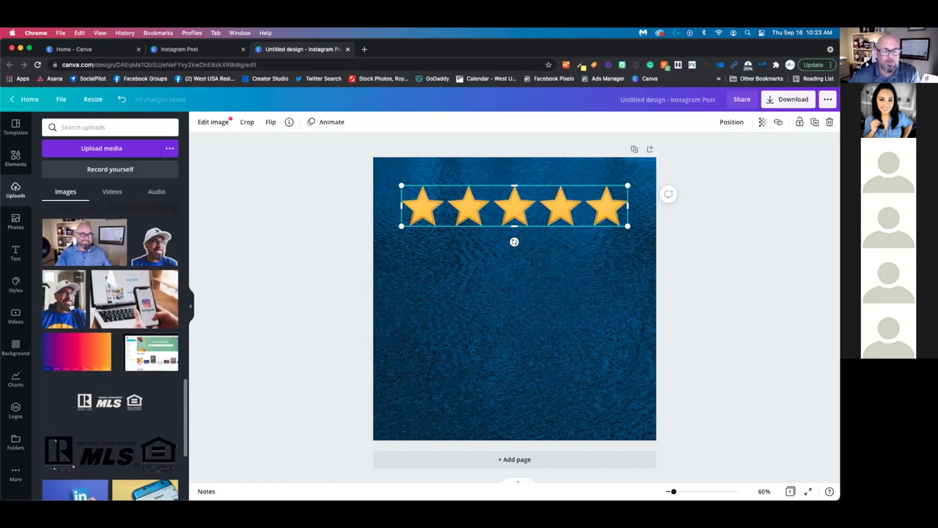
{"action": "left_click", "coordinate": [70, 300]}
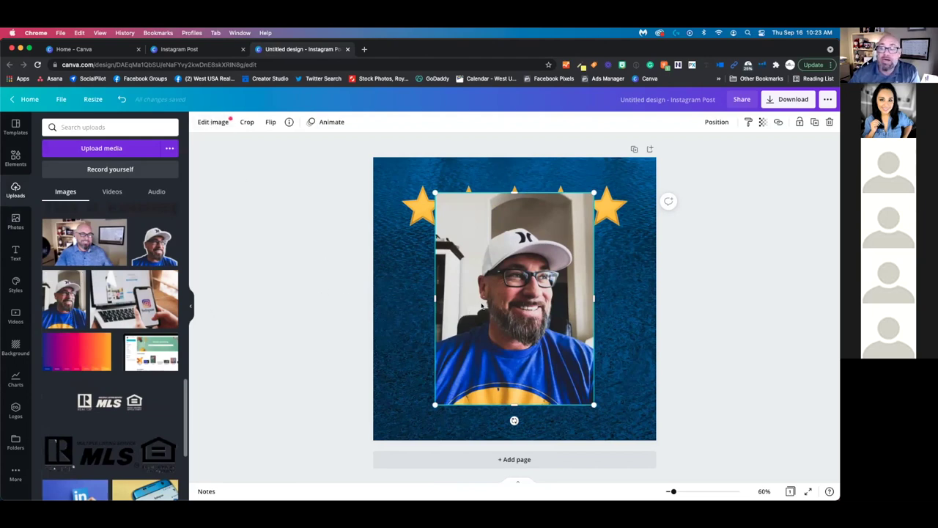
{"action": "left_click", "coordinate": [224, 126]}
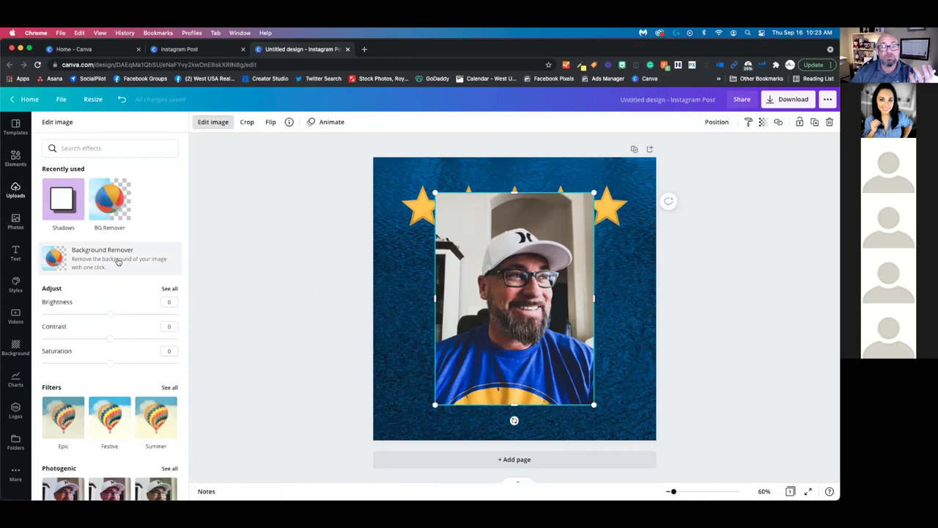
Apply Background Remover to the man's photo so he sits directly on the blue water texture.
{"action": "left_click", "coordinate": [216, 126]}
{"action": "left_click", "coordinate": [215, 124]}
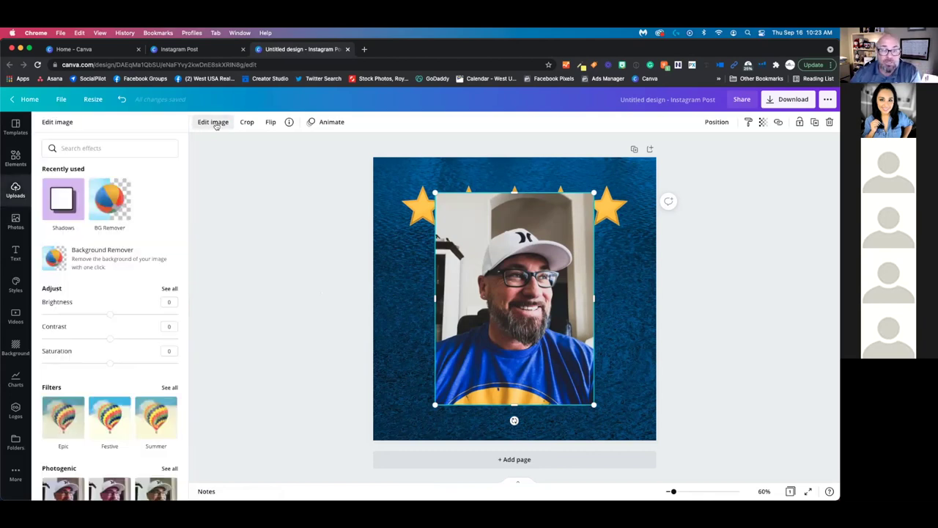
{"action": "left_click", "coordinate": [94, 257]}
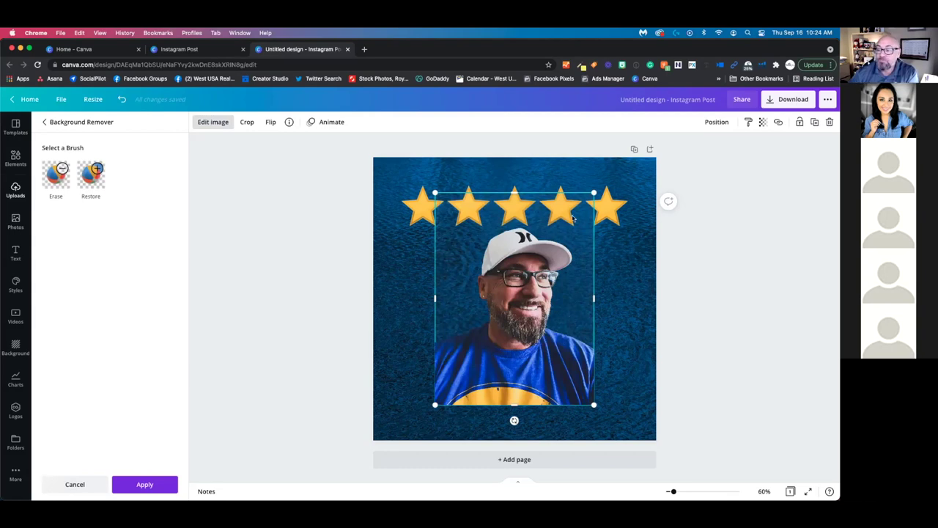
Shrink the man's cutout and align it flush in the design's bottom-left corner.
{"action": "left_click_drag", "start_coordinate": [518, 284], "coordinate": [455, 319]}
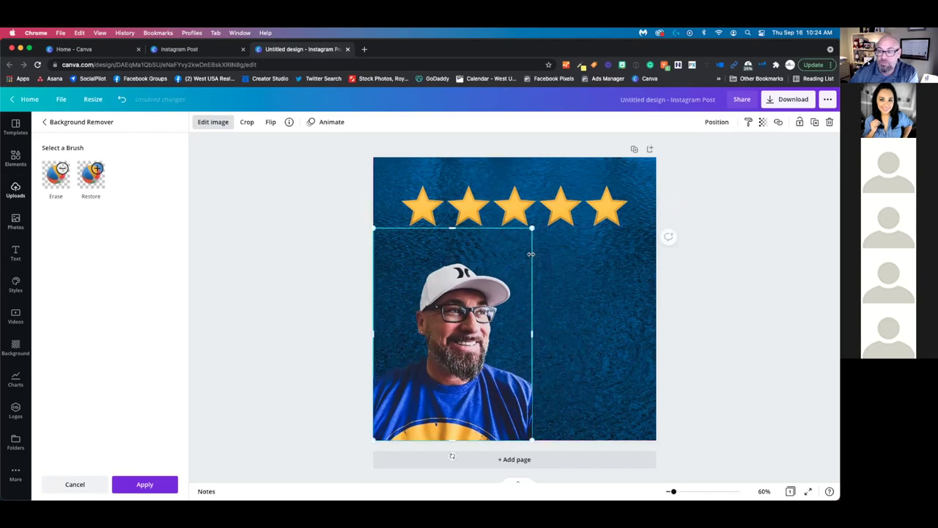
{"action": "left_click_drag", "start_coordinate": [532, 228], "coordinate": [474, 325]}
{"action": "mouse_move", "coordinate": [424, 392]}
{"action": "left_mouse_down"}
{"action": "mouse_move", "coordinate": [433, 396]}
{"action": "mouse_move", "coordinate": [423, 401]}
{"action": "left_mouse_up"}
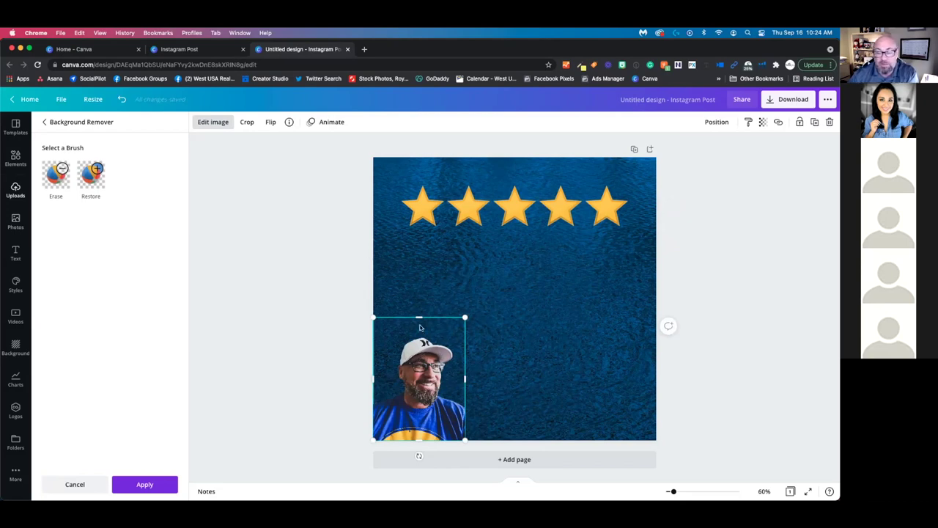
{"action": "left_click_drag", "start_coordinate": [465, 317], "coordinate": [465, 313]}
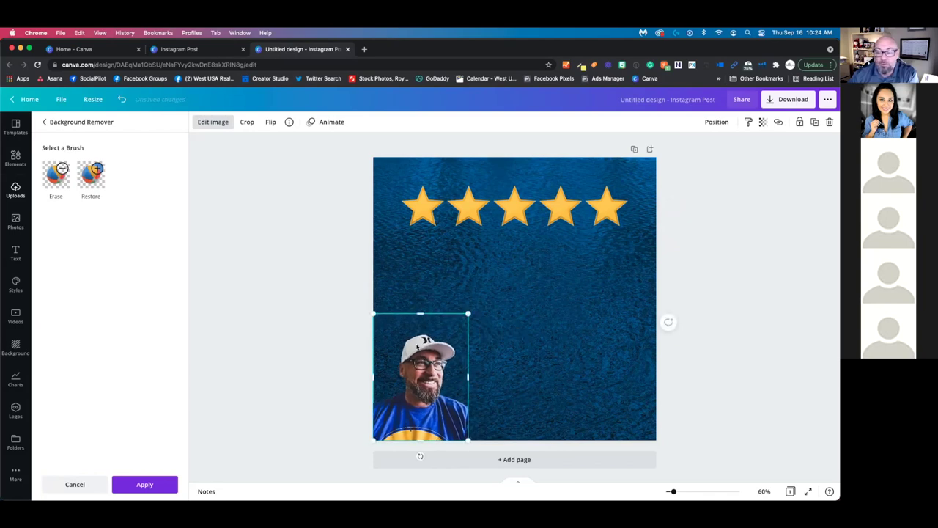
{"action": "left_click", "coordinate": [423, 273]}
{"action": "left_click", "coordinate": [467, 266]}
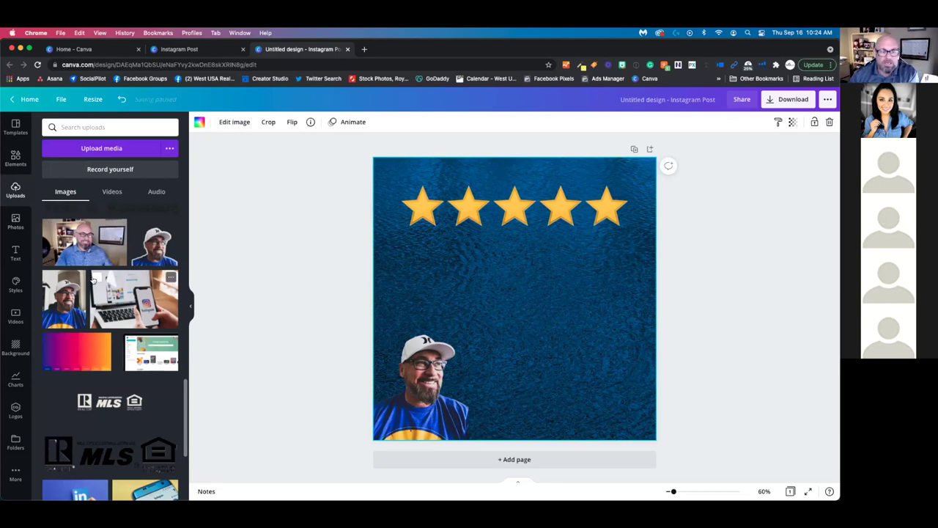
Show the Elements library with the '5 stars' search cleared and browse its default categories.
{"action": "scroll", "coordinate": [94, 278], "scroll_direction": "up", "scroll_amount": 3}
{"action": "scroll", "coordinate": [94, 279], "scroll_direction": "up", "scroll_amount": 1}
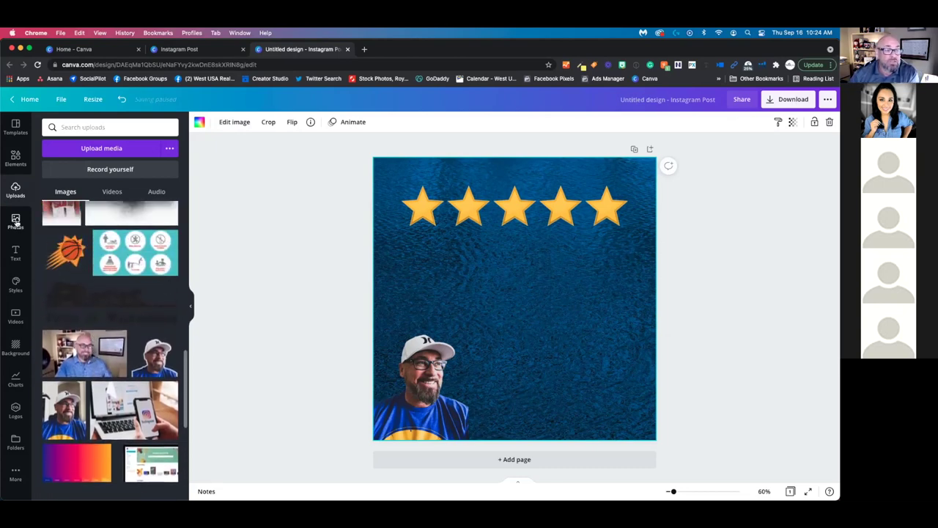
{"action": "left_click", "coordinate": [16, 158]}
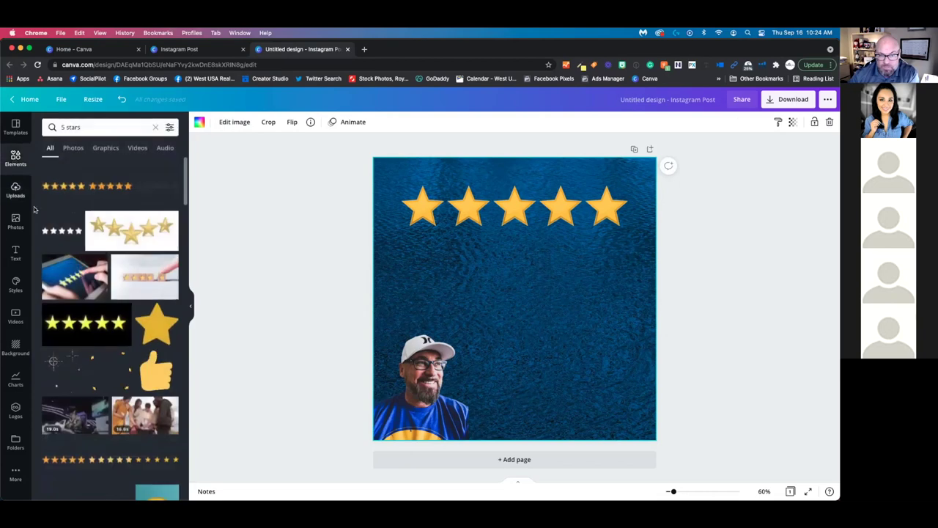
{"action": "left_click", "coordinate": [153, 128]}
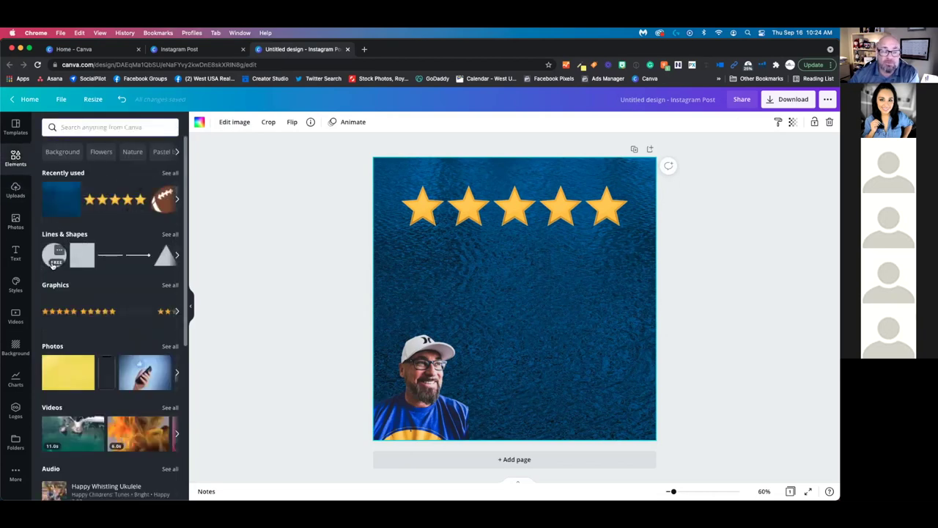
{"action": "scroll", "coordinate": [92, 323], "scroll_direction": "down", "scroll_amount": 5}
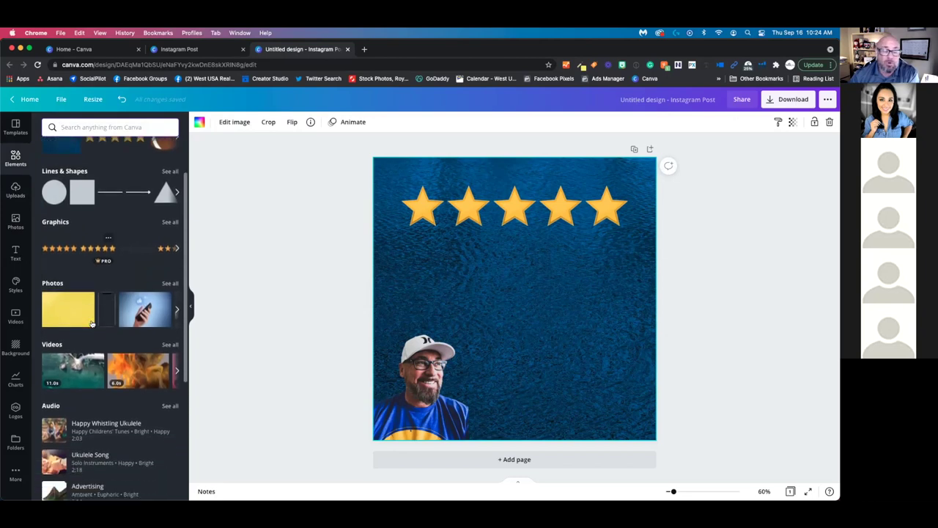
{"action": "scroll", "coordinate": [91, 322], "scroll_direction": "down", "scroll_amount": 4}
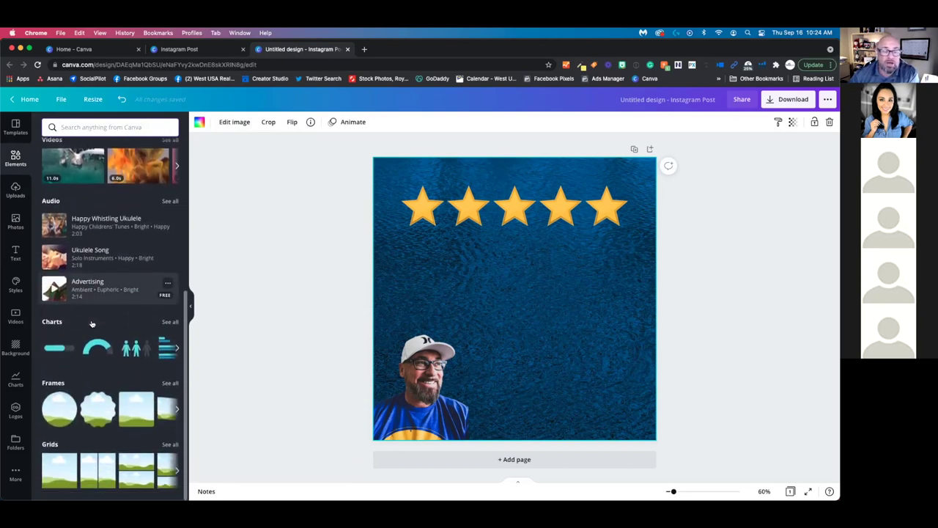
{"action": "scroll", "coordinate": [88, 354], "scroll_direction": "right", "scroll_amount": 1}
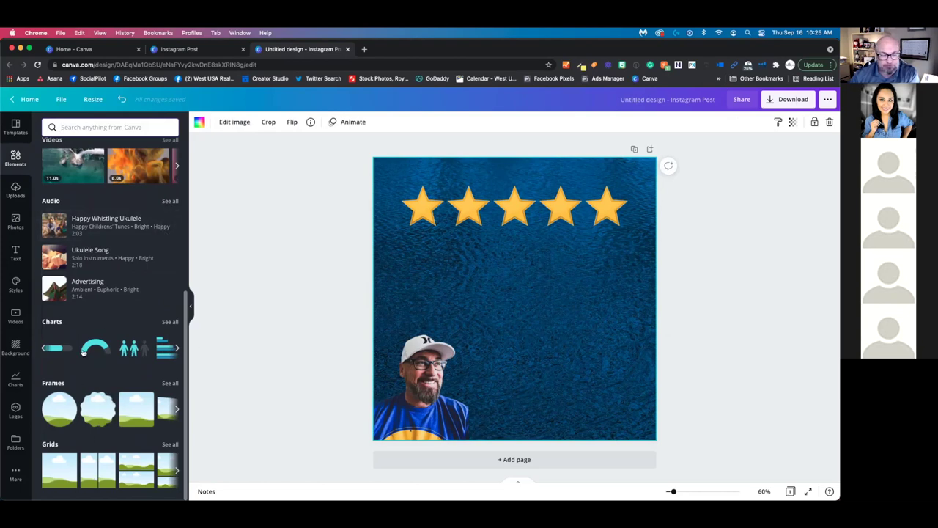
{"action": "scroll", "coordinate": [109, 284], "scroll_direction": "up", "scroll_amount": 1}
{"action": "scroll", "coordinate": [108, 284], "scroll_direction": "down", "scroll_amount": 1}
{"action": "scroll", "coordinate": [109, 284], "scroll_direction": "up", "scroll_amount": 5}
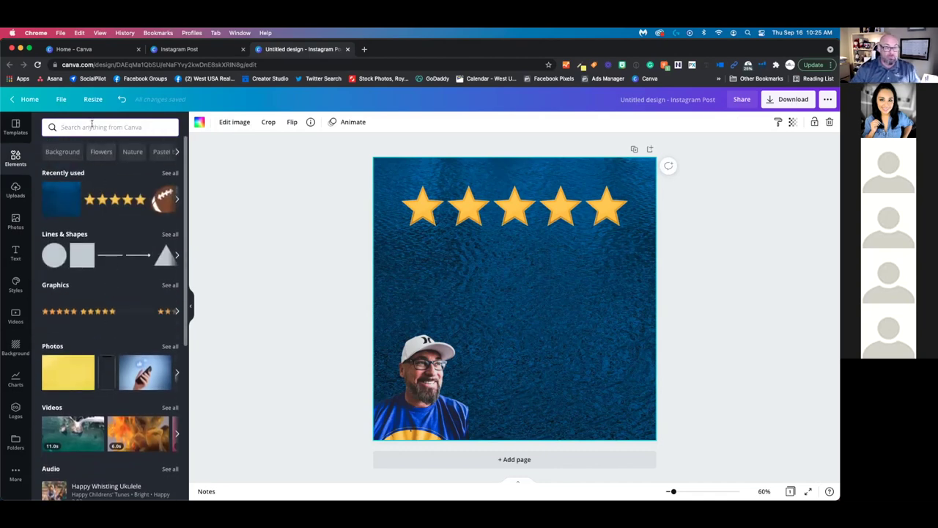
Add a square shape to the design and colour it white.
{"action": "left_click", "coordinate": [79, 257]}
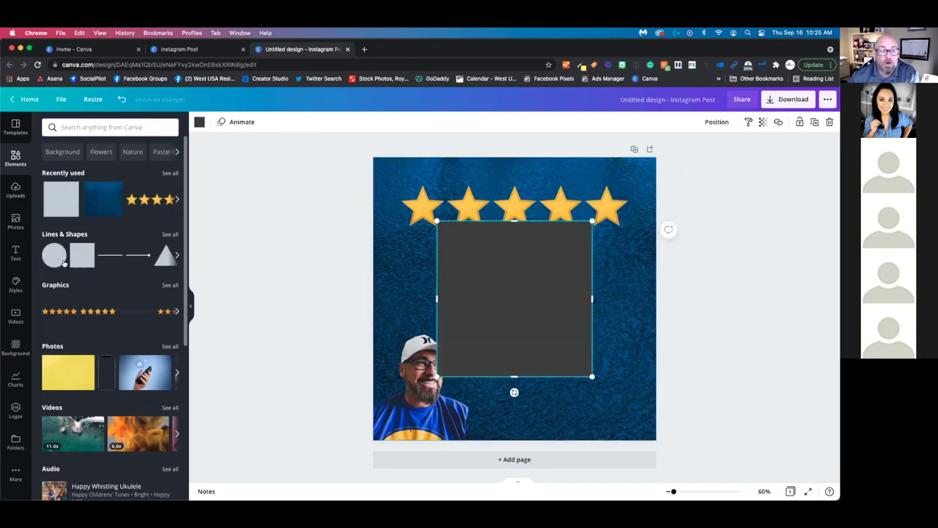
{"action": "left_click_drag", "start_coordinate": [511, 275], "coordinate": [507, 297]}
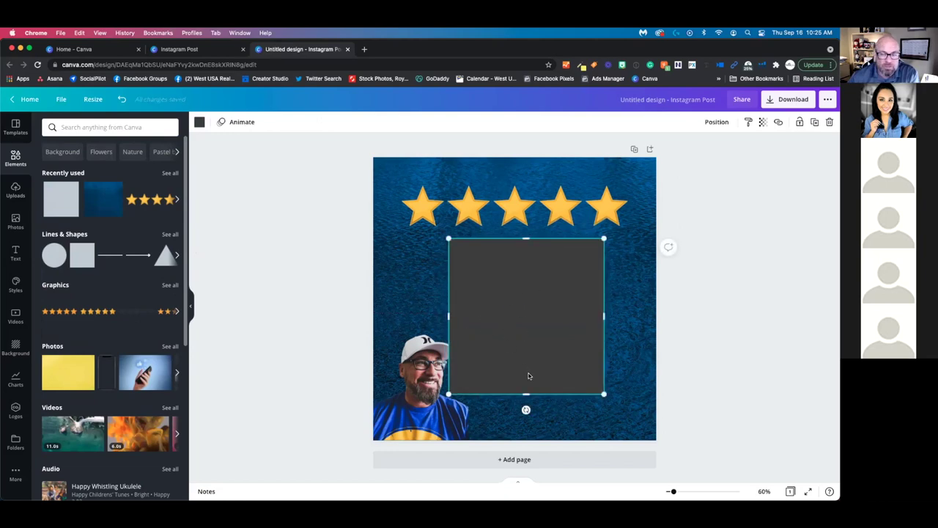
{"action": "left_click", "coordinate": [198, 121]}
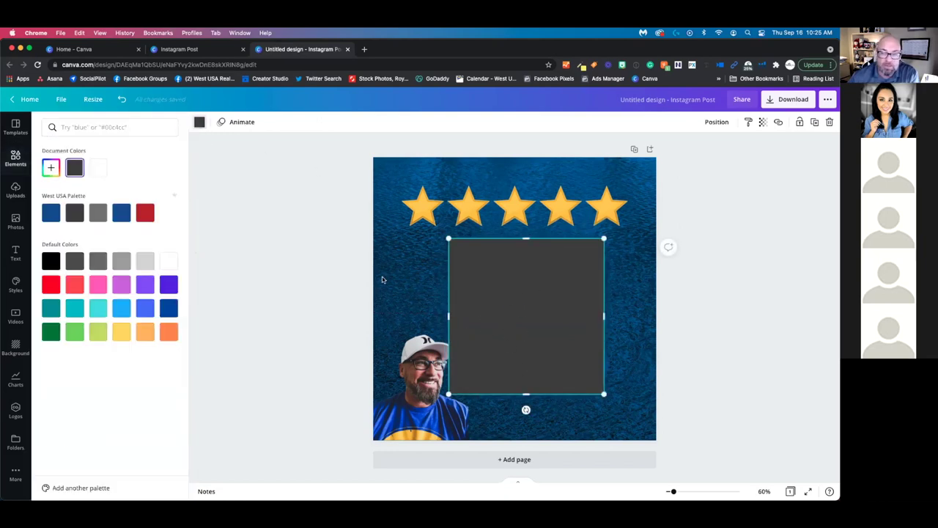
{"action": "left_click", "coordinate": [174, 264]}
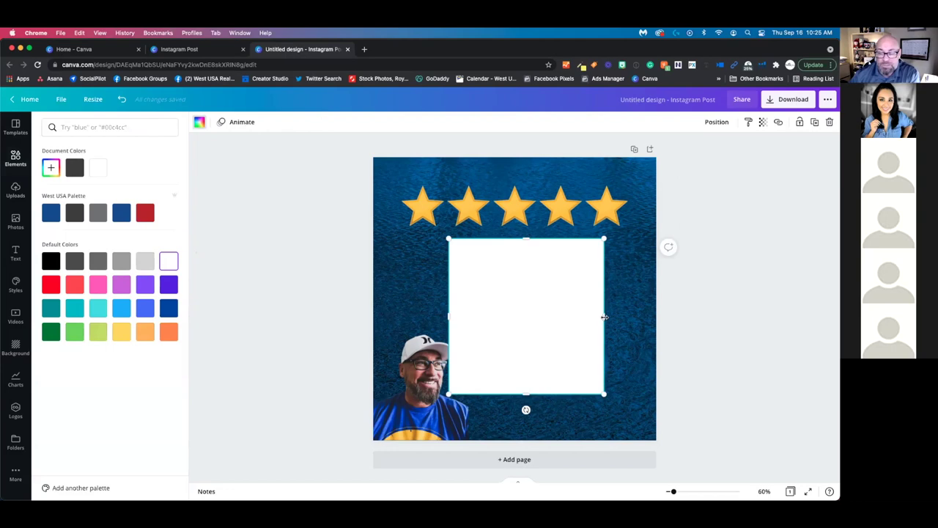
Stretch the white square into a flat bar spanning the full bottom edge.
{"action": "left_click_drag", "start_coordinate": [604, 317], "coordinate": [631, 301]}
{"action": "left_click_drag", "start_coordinate": [537, 236], "coordinate": [549, 413]}
{"action": "mouse_move", "coordinate": [650, 422]}
{"action": "left_mouse_down"}
{"action": "mouse_move", "coordinate": [663, 421]}
{"action": "mouse_move", "coordinate": [646, 423]}
{"action": "left_mouse_up"}
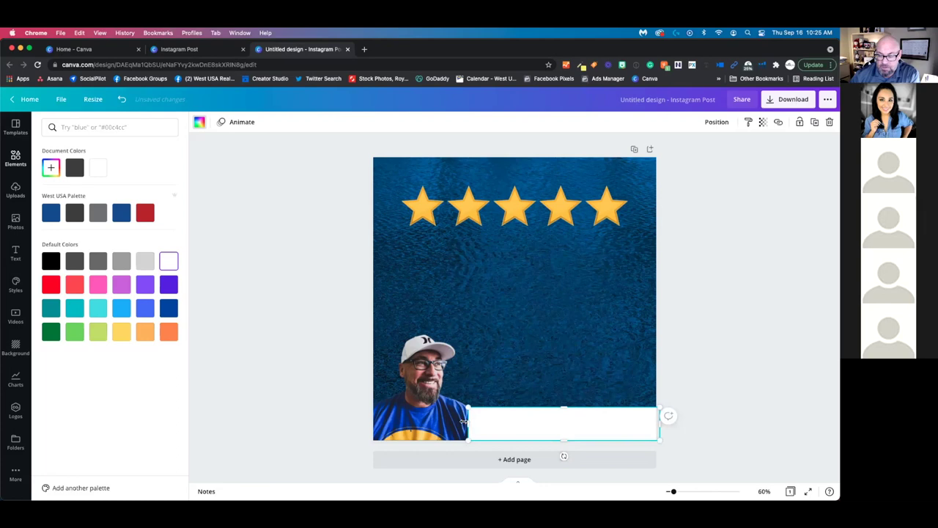
{"action": "left_click_drag", "start_coordinate": [467, 423], "coordinate": [374, 416]}
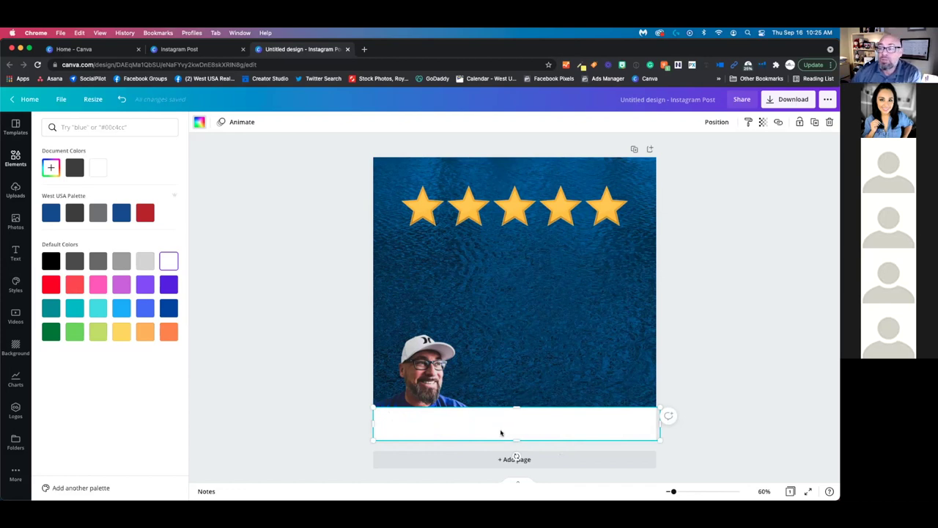
{"action": "left_click", "coordinate": [719, 123]}
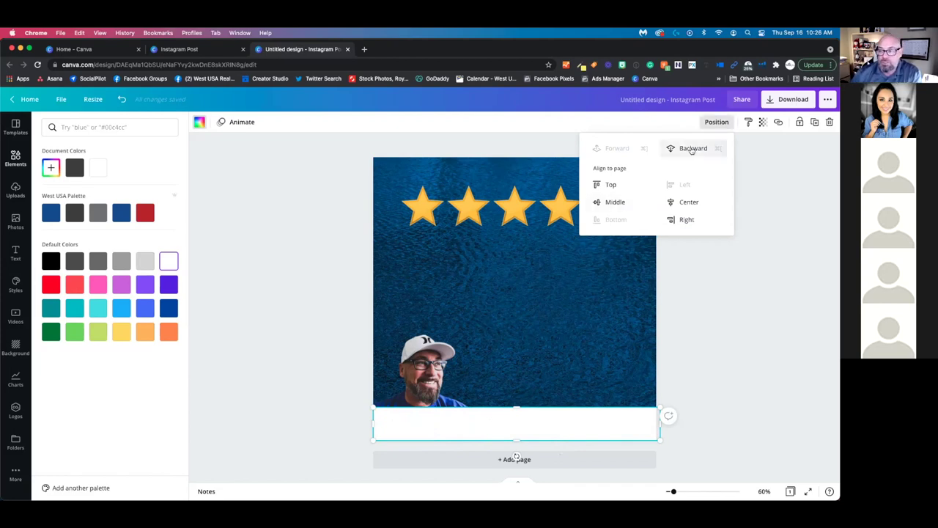
Rearrange layer order, sending the white bar and then the man's photo backward.
{"action": "left_click", "coordinate": [691, 149]}
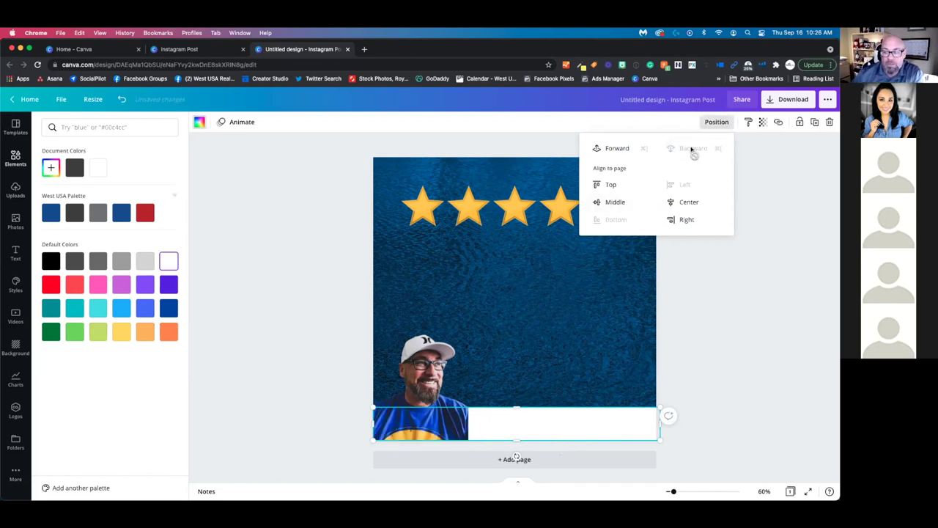
{"action": "left_click", "coordinate": [705, 345]}
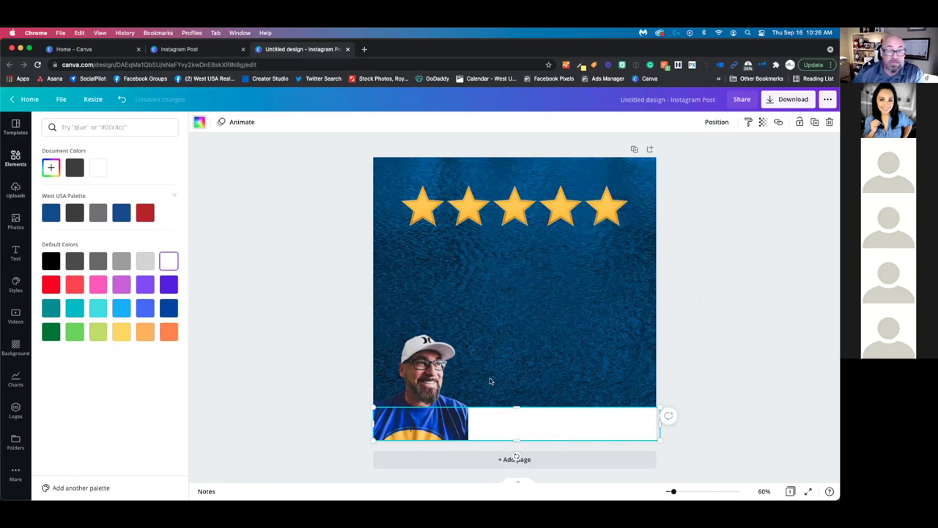
{"action": "left_click", "coordinate": [306, 384]}
{"action": "left_click", "coordinate": [429, 427]}
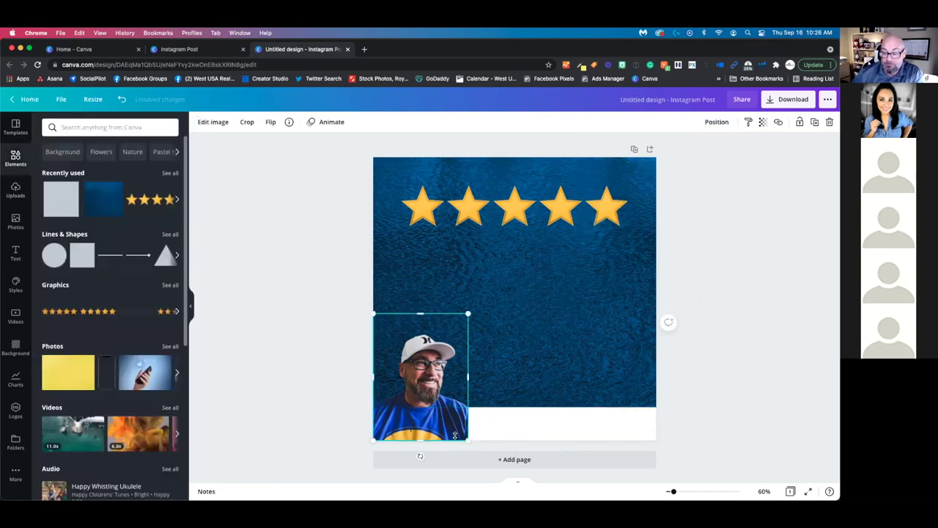
{"action": "left_click", "coordinate": [717, 122]}
{"action": "left_click", "coordinate": [685, 150]}
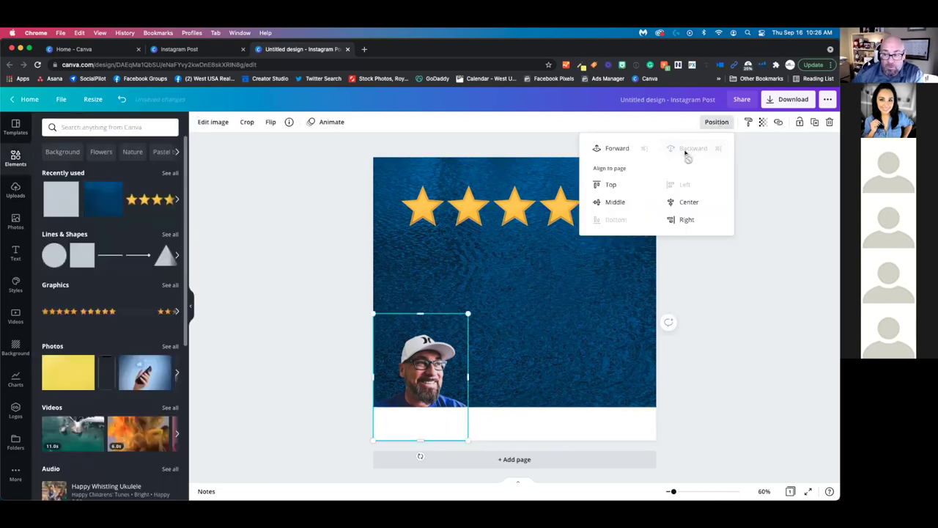
{"action": "left_click", "coordinate": [711, 123]}
Leave the man's photo layered in front of the white bar and bring up the Text panel.
{"action": "left_click", "coordinate": [709, 125]}
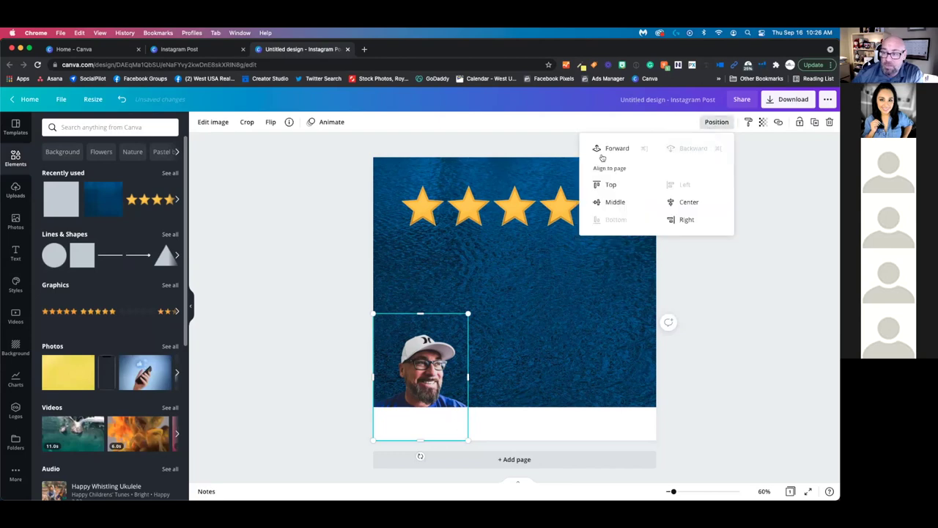
{"action": "left_click", "coordinate": [605, 150]}
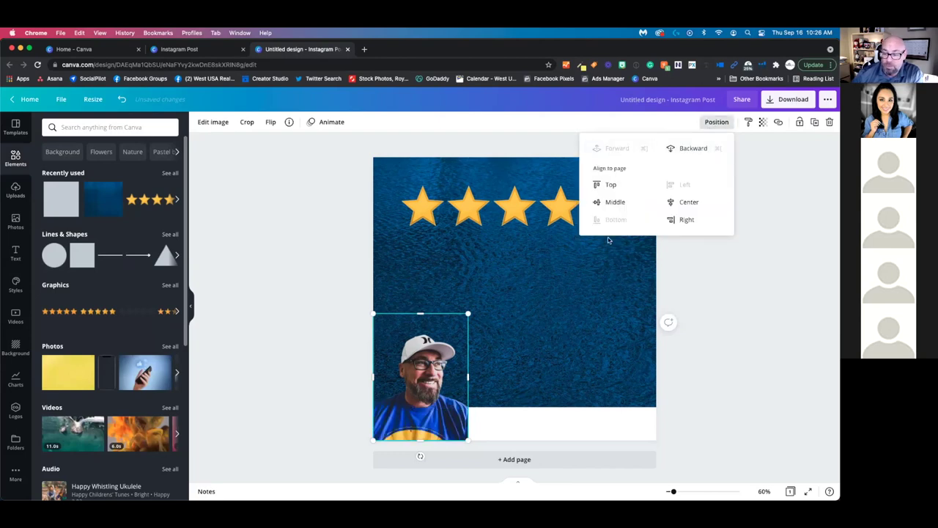
{"action": "left_click", "coordinate": [689, 149]}
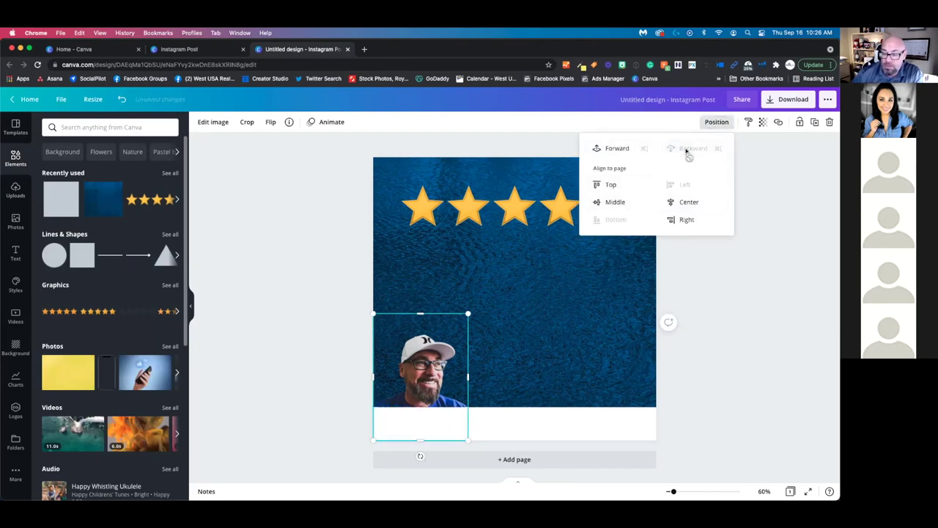
{"action": "left_click", "coordinate": [616, 150]}
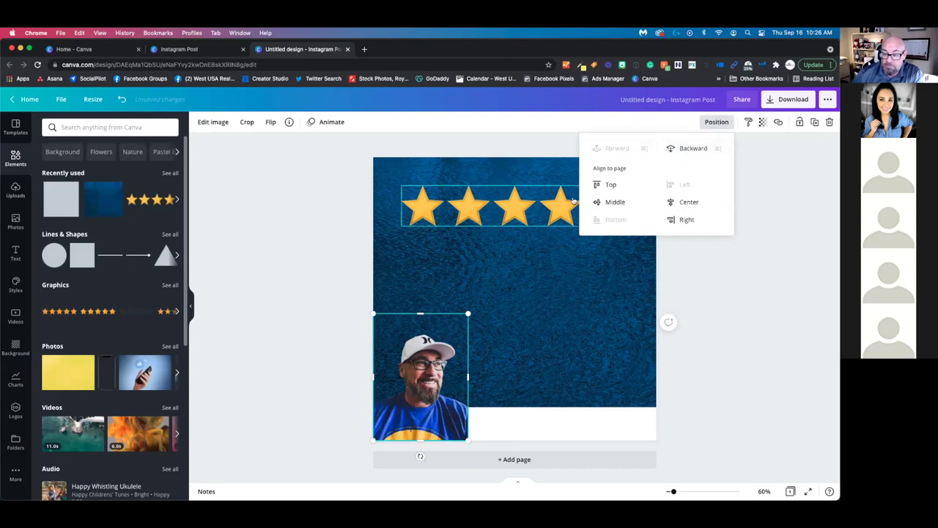
{"action": "left_click", "coordinate": [673, 149]}
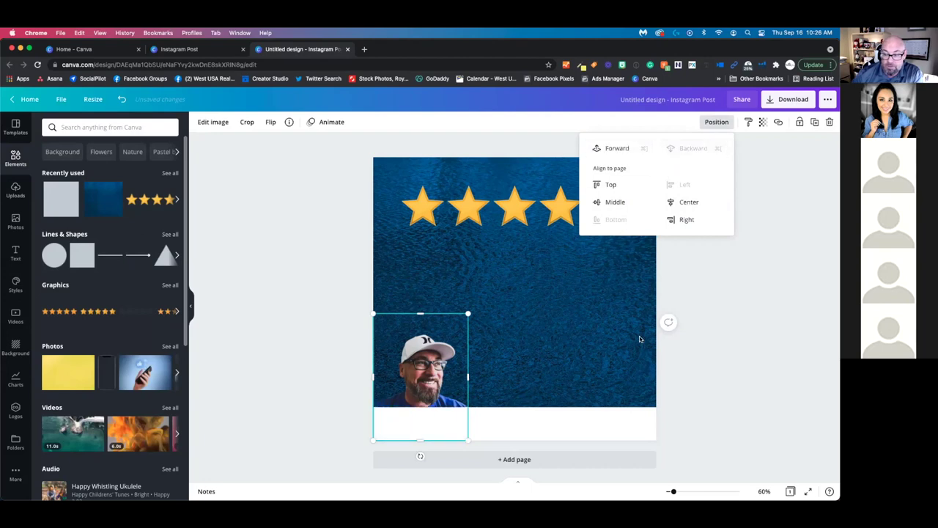
{"action": "left_click", "coordinate": [617, 148]}
{"action": "left_click", "coordinate": [699, 268]}
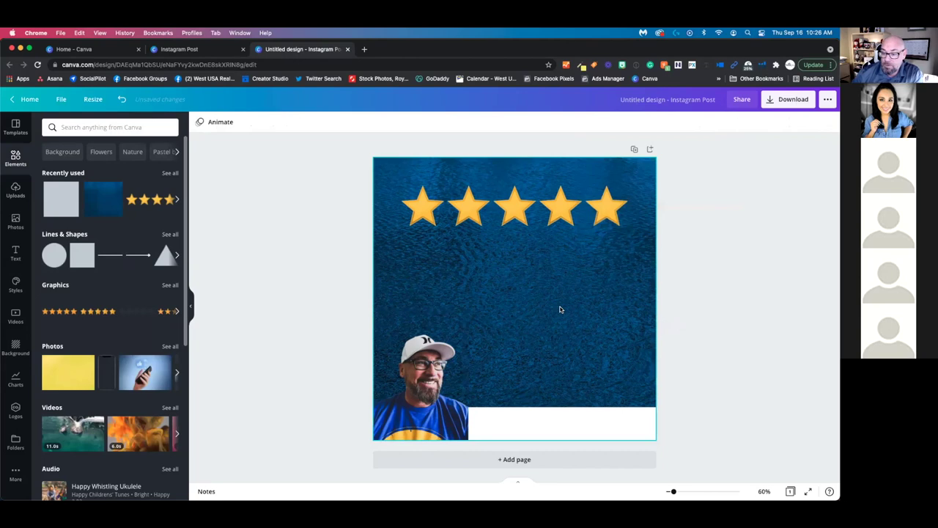
{"action": "left_click", "coordinate": [550, 421]}
{"action": "left_click", "coordinate": [722, 190]}
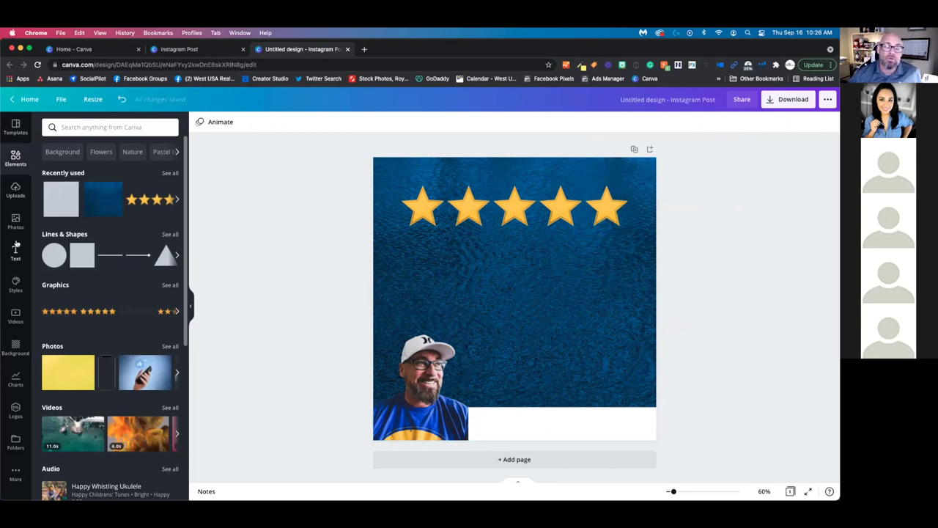
{"action": "left_click", "coordinate": [16, 252]}
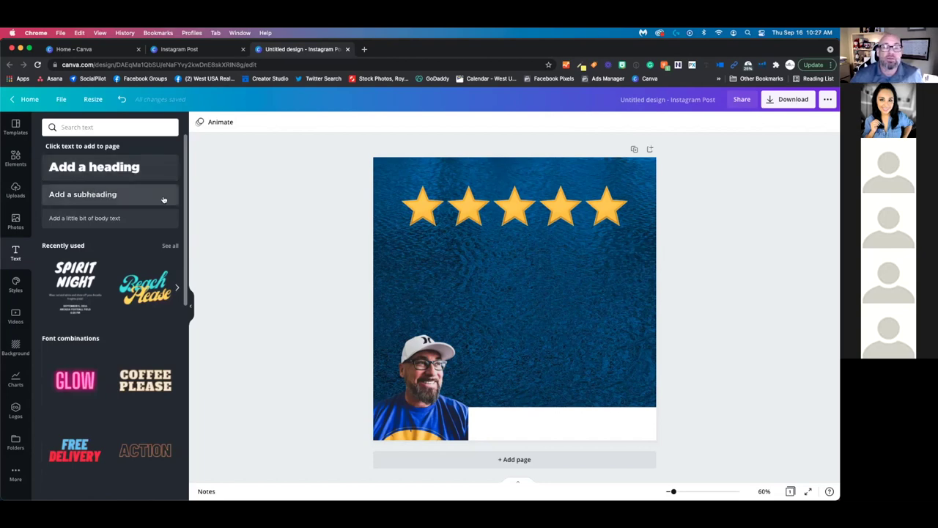
Add a heading text box and enlarge it to about twice its size.
{"action": "left_click", "coordinate": [110, 167]}
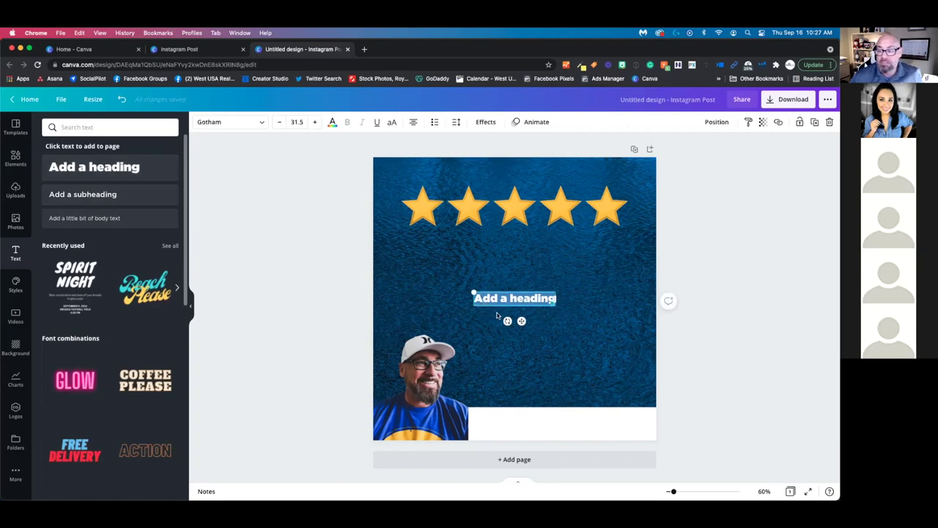
{"action": "left_click", "coordinate": [481, 301]}
{"action": "left_click_drag", "start_coordinate": [474, 299], "coordinate": [557, 302]}
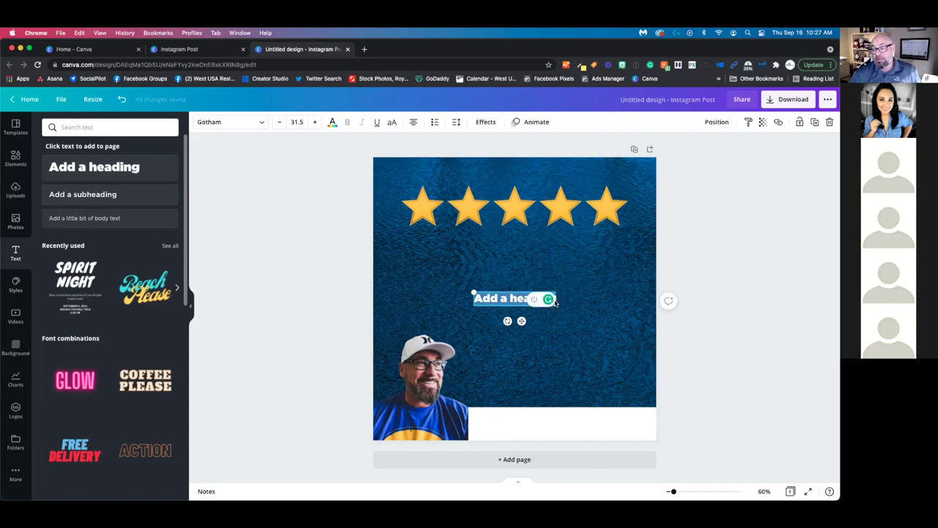
{"action": "left_click_drag", "start_coordinate": [475, 292], "coordinate": [389, 279]}
Replace the heading text with the featured person's full name and select it.
{"action": "left_click", "coordinate": [492, 292]}
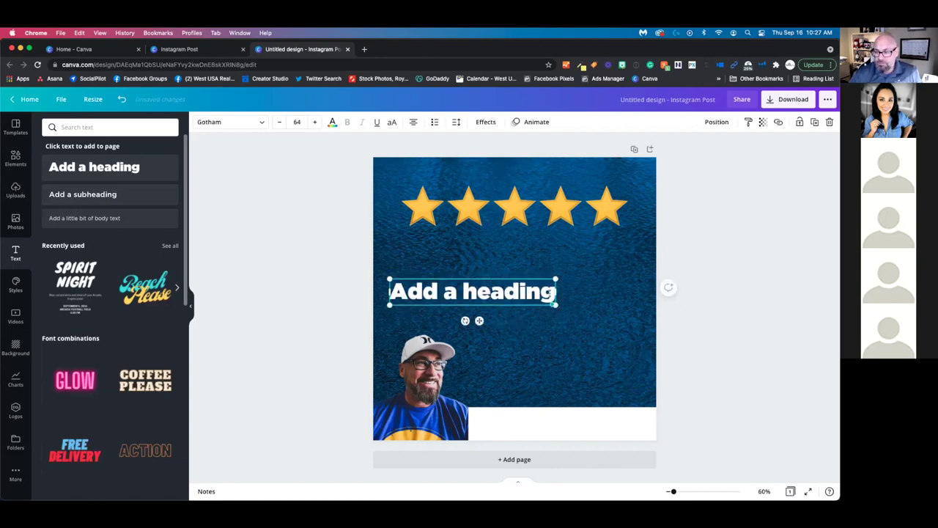
{"action": "left_click_drag", "start_coordinate": [555, 291], "coordinate": [392, 292]}
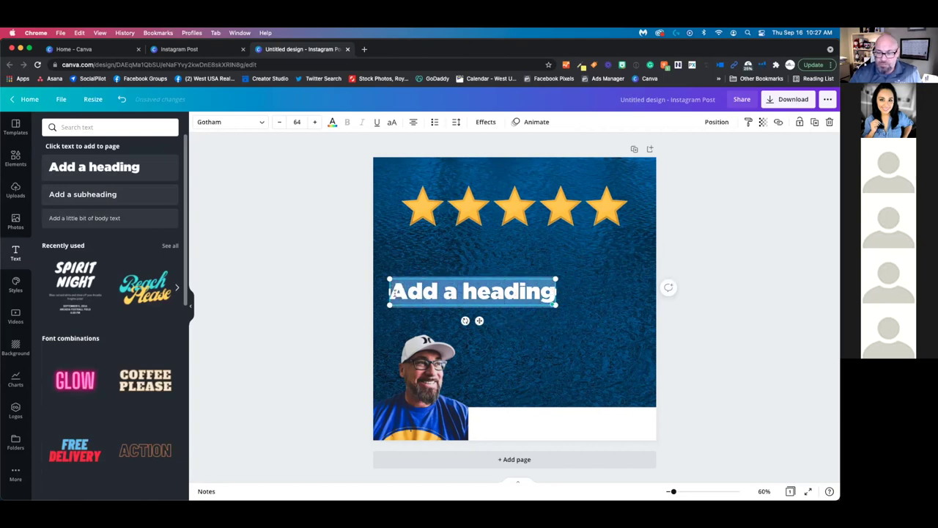
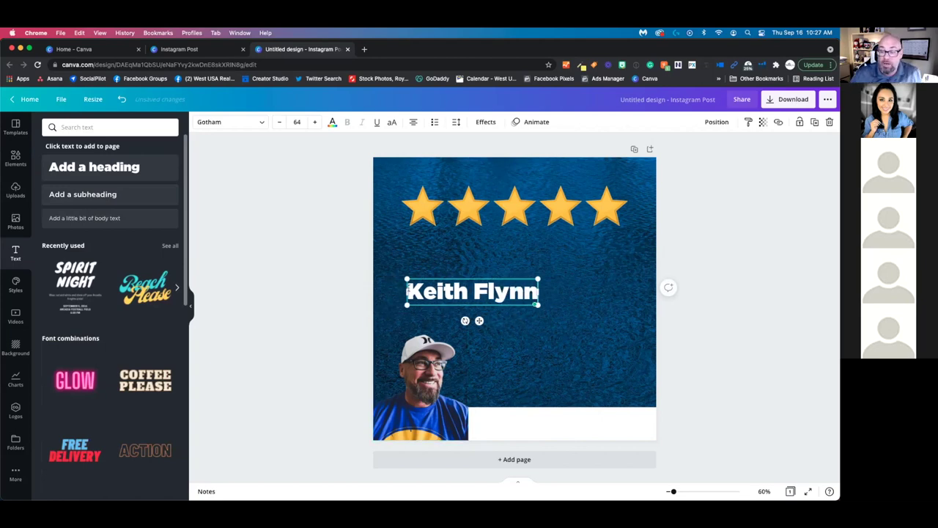
{"action": "left_click_drag", "start_coordinate": [407, 291], "coordinate": [531, 285]}
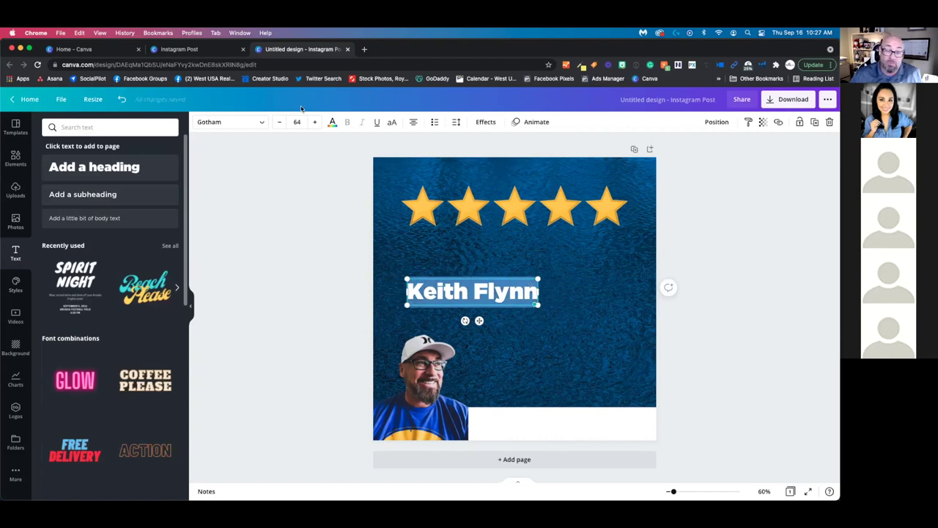
{"action": "left_click", "coordinate": [332, 122]}
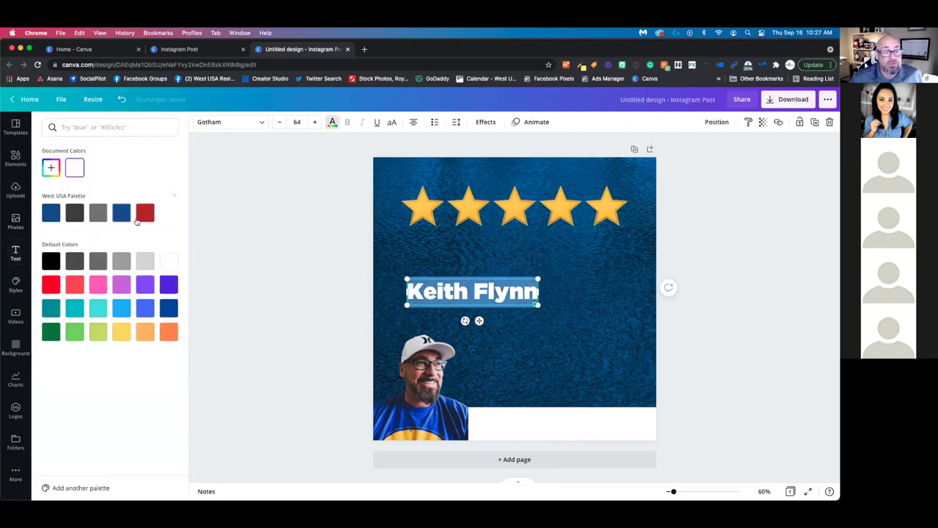
Colour the name heading grey and fit it into the white strip beside the photo.
{"action": "left_click", "coordinate": [144, 220]}
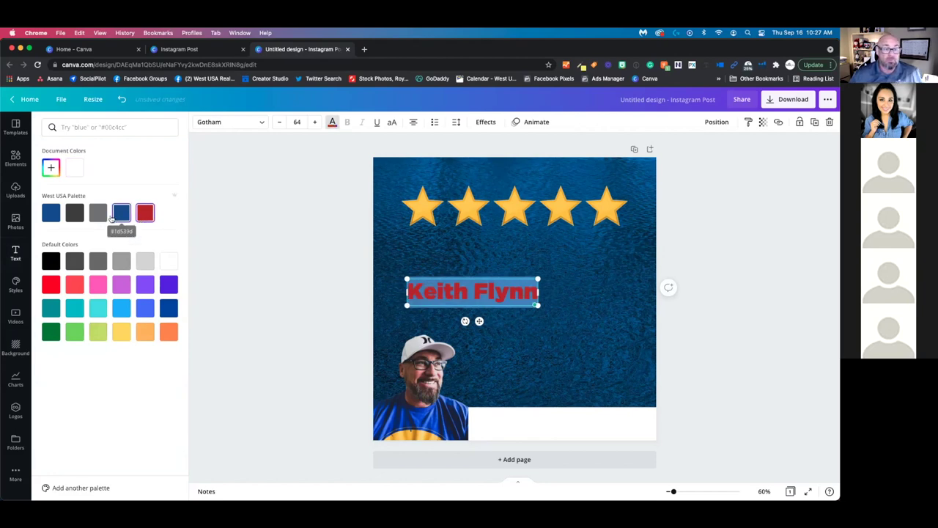
{"action": "left_click", "coordinate": [100, 215]}
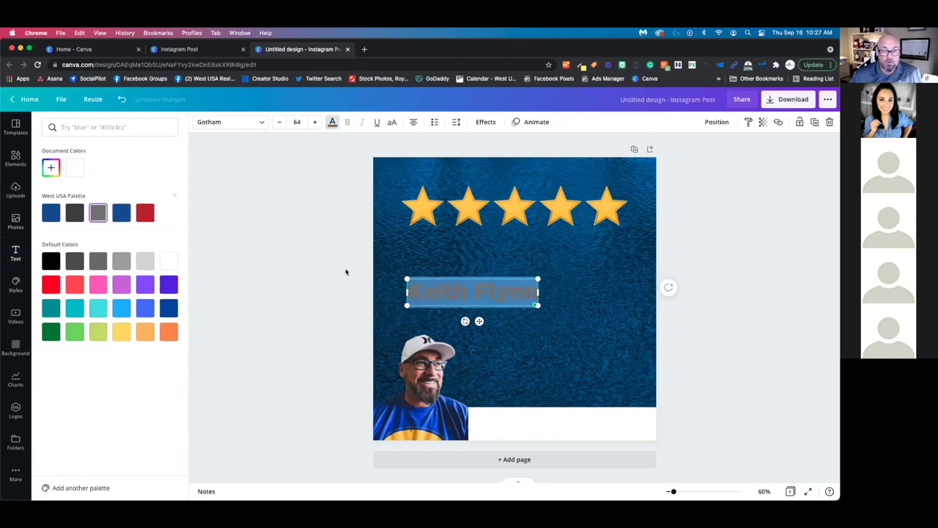
{"action": "left_click_drag", "start_coordinate": [479, 321], "coordinate": [544, 454]}
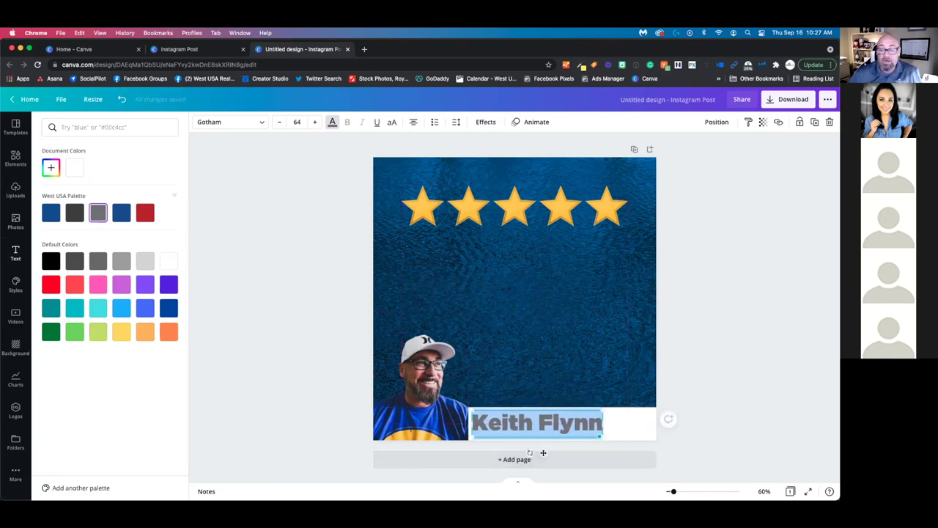
{"action": "left_click", "coordinate": [590, 434]}
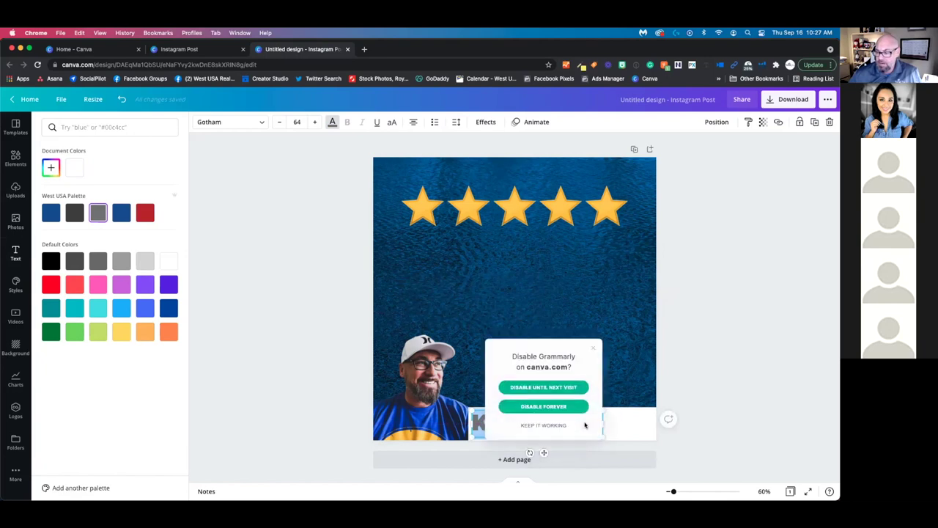
{"action": "left_click", "coordinate": [593, 348]}
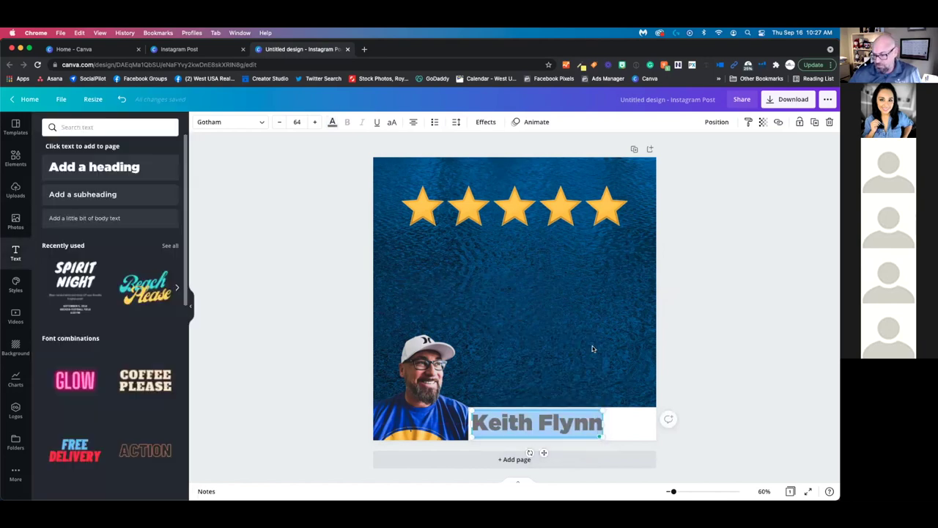
{"action": "left_click_drag", "start_coordinate": [603, 438], "coordinate": [539, 426]}
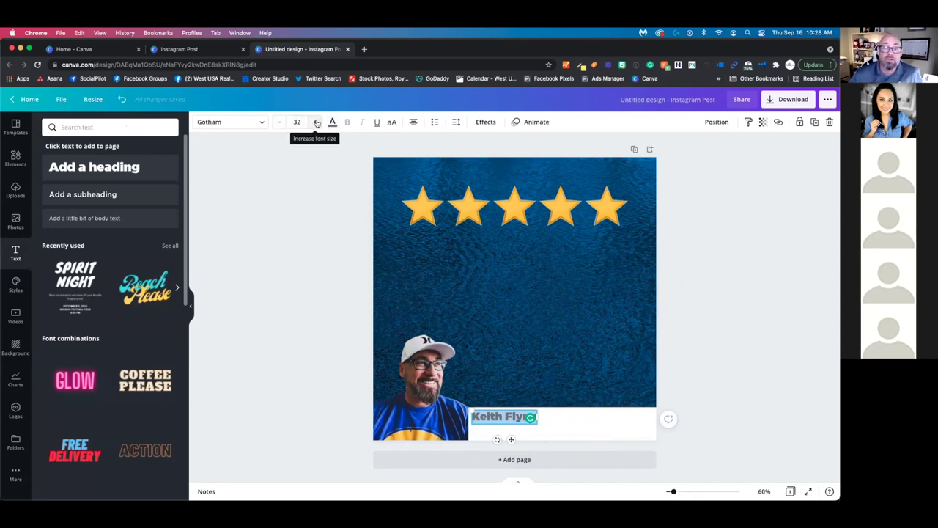
Adjust the name heading's font size to 35.
{"action": "left_click", "coordinate": [316, 123]}
{"action": "left_click", "coordinate": [316, 123]}
{"action": "left_click", "coordinate": [316, 124]}
{"action": "left_click", "coordinate": [316, 123]}
{"action": "left_click", "coordinate": [316, 123]}
{"action": "left_click", "coordinate": [316, 123]}
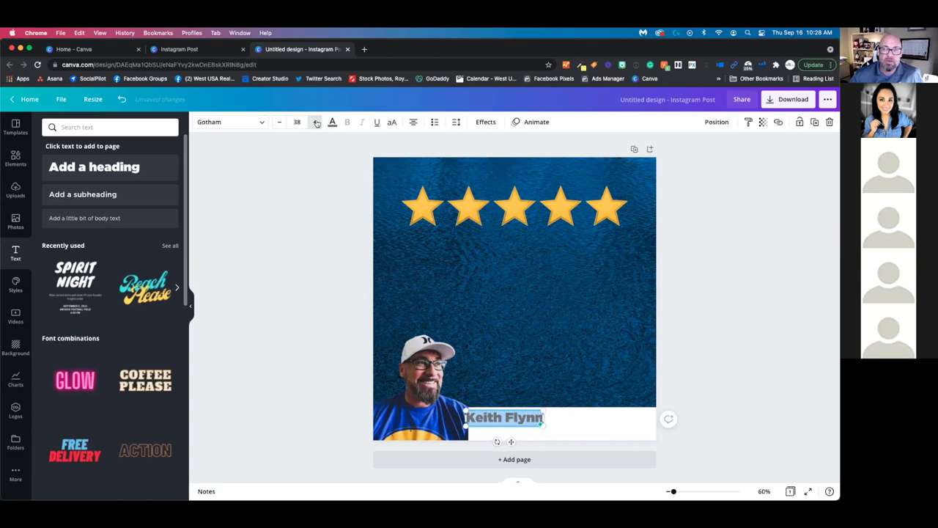
{"action": "left_click", "coordinate": [279, 123]}
{"action": "left_click", "coordinate": [279, 123]}
{"action": "left_click", "coordinate": [279, 123]}
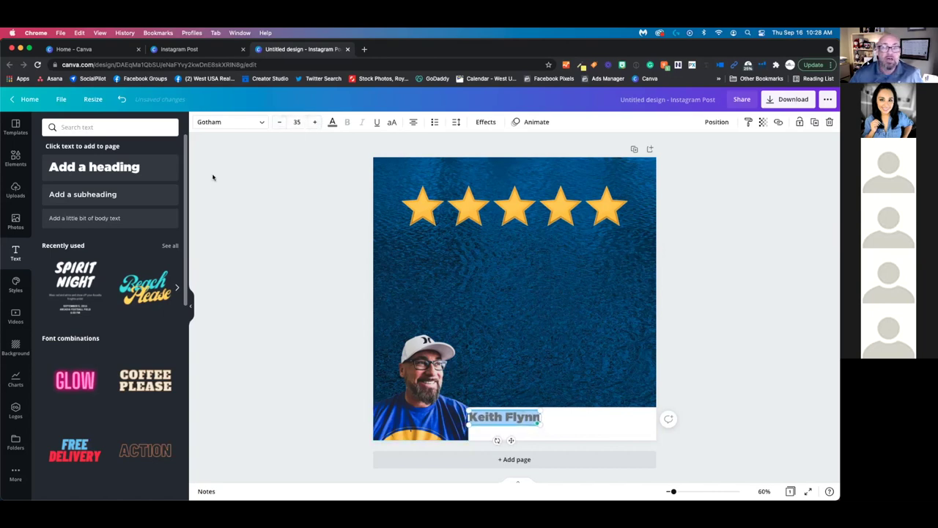
{"action": "left_click", "coordinate": [261, 125]}
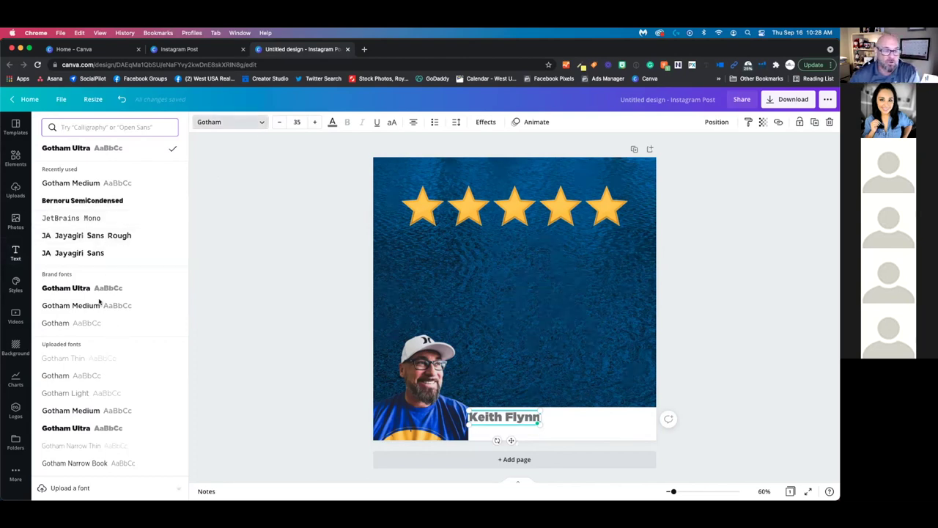
Switch the name to Gotham Medium and nudge it slightly right within the white strip.
{"action": "scroll", "coordinate": [99, 301], "scroll_direction": "down", "scroll_amount": 10}
{"action": "scroll", "coordinate": [99, 301], "scroll_direction": "down", "scroll_amount": 3}
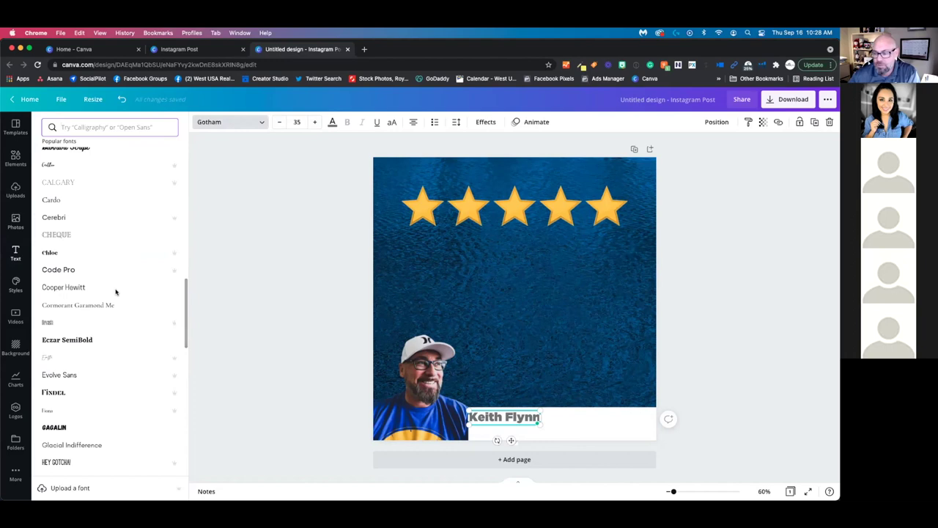
{"action": "scroll", "coordinate": [111, 265], "scroll_direction": "up", "scroll_amount": 13}
{"action": "scroll", "coordinate": [114, 271], "scroll_direction": "down", "scroll_amount": 1}
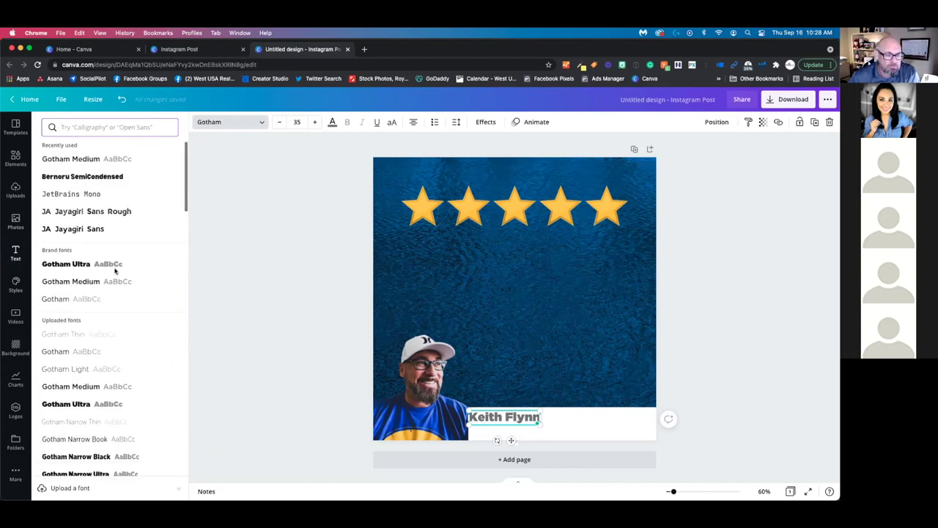
{"action": "left_click", "coordinate": [77, 272]}
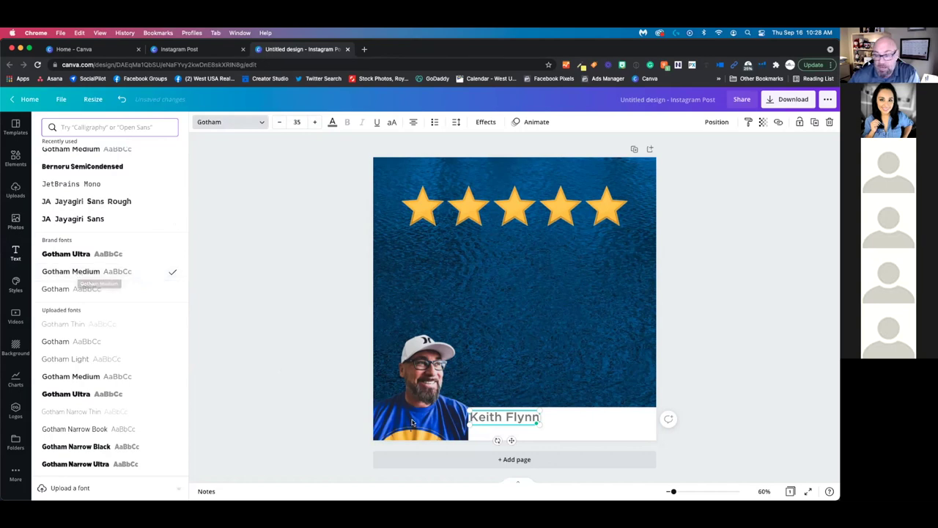
{"action": "left_click", "coordinate": [577, 427]}
{"action": "left_click", "coordinate": [503, 417]}
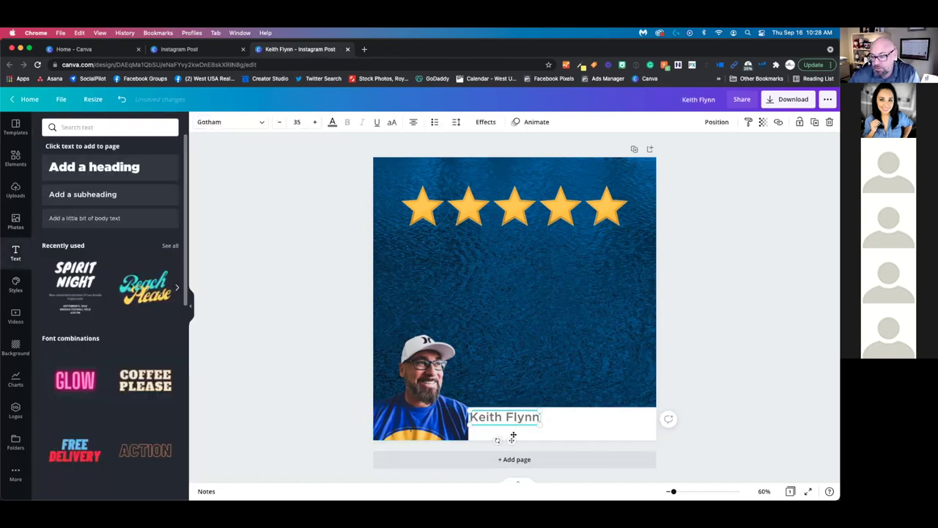
{"action": "left_click_drag", "start_coordinate": [509, 440], "coordinate": [518, 440]}
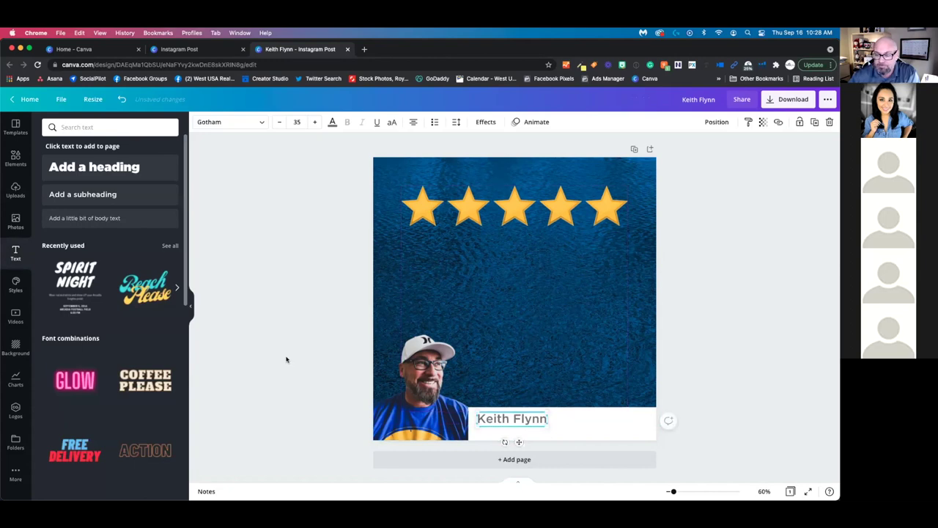
{"action": "left_click", "coordinate": [520, 440]}
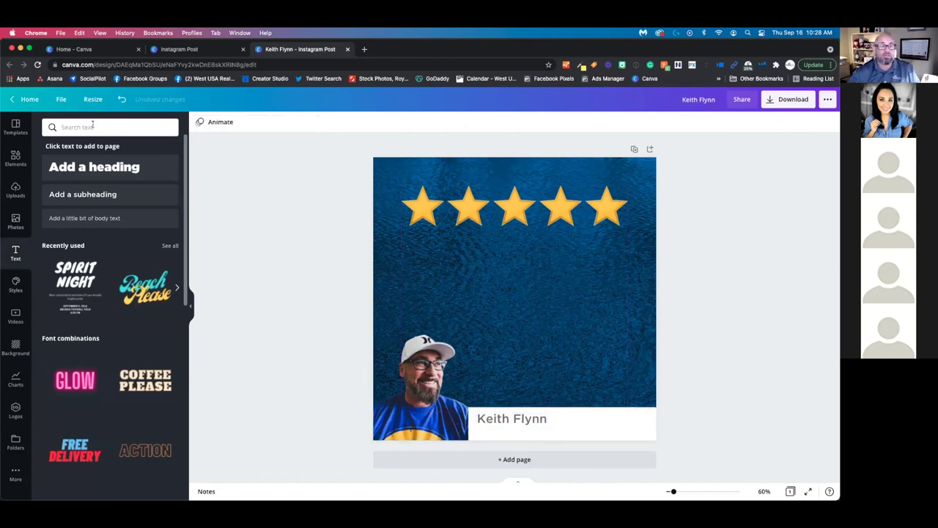
Add a subheading reading 'Real Estate P' and centre it on the page.
{"action": "left_click", "coordinate": [83, 194]}
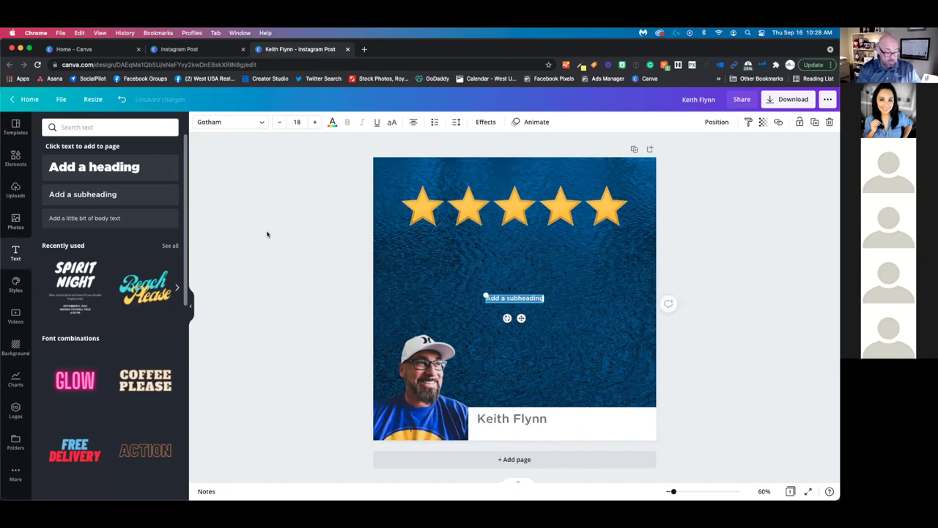
{"action": "key", "text": "BackSpace"}
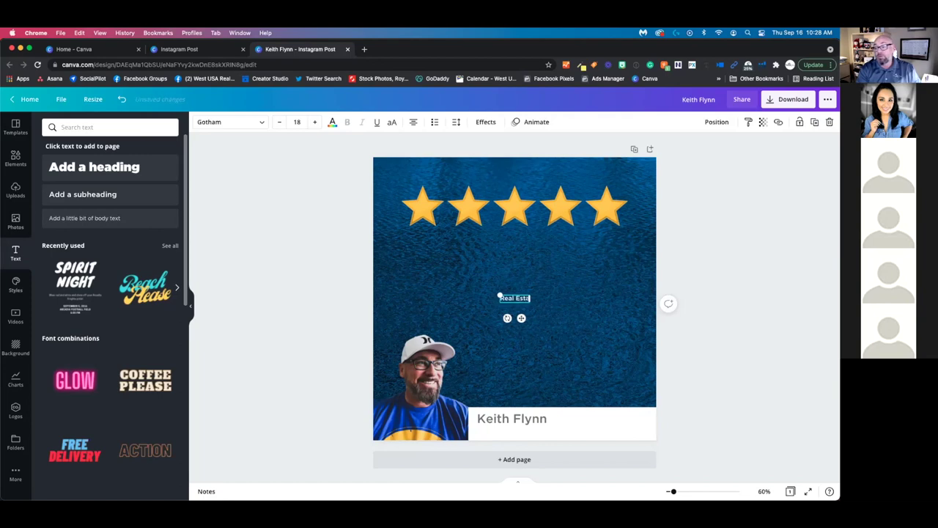
{"action": "type", "text": "Real Estate P"}
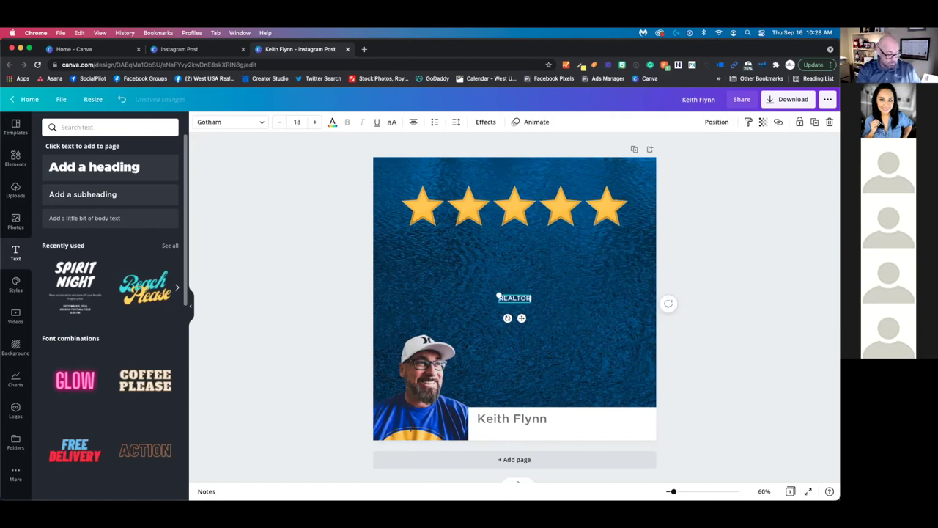
{"action": "left_click_drag", "start_coordinate": [514, 298], "coordinate": [515, 298]}
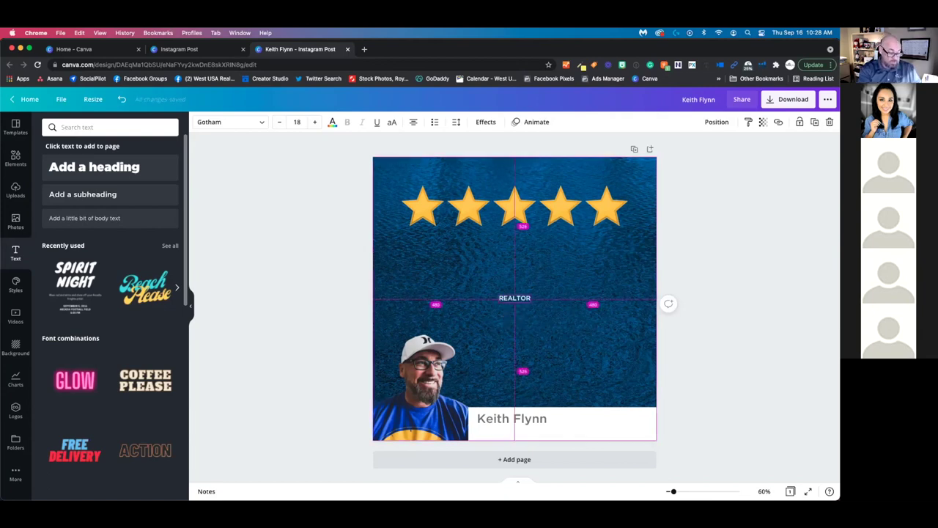
{"action": "left_click_drag", "start_coordinate": [515, 297], "coordinate": [515, 298]}
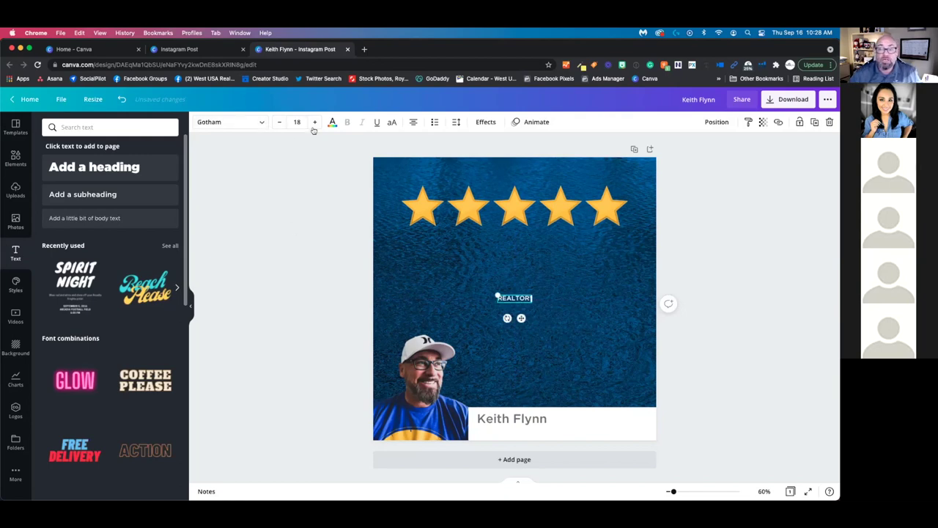
Place the REALTOR text just beneath the agent's name in the white band.
{"action": "left_click", "coordinate": [332, 123]}
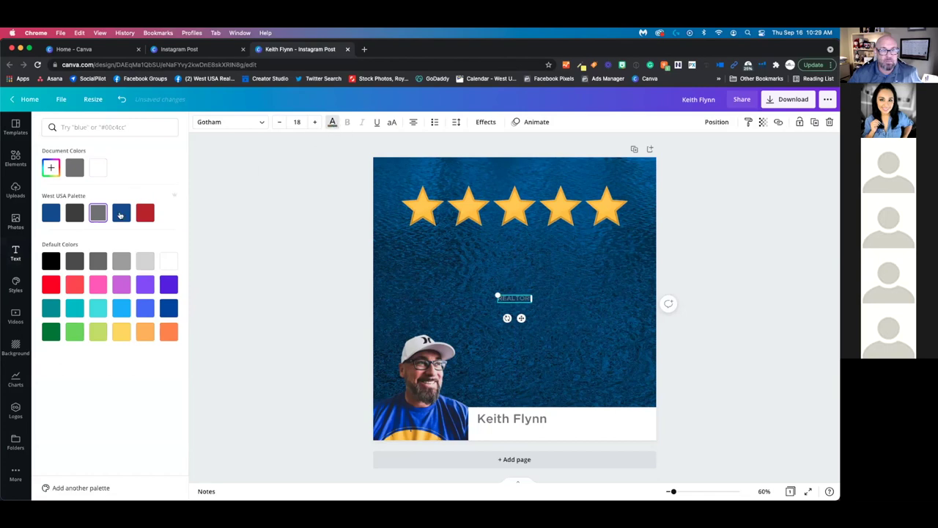
{"action": "left_click_drag", "start_coordinate": [522, 318], "coordinate": [500, 449]}
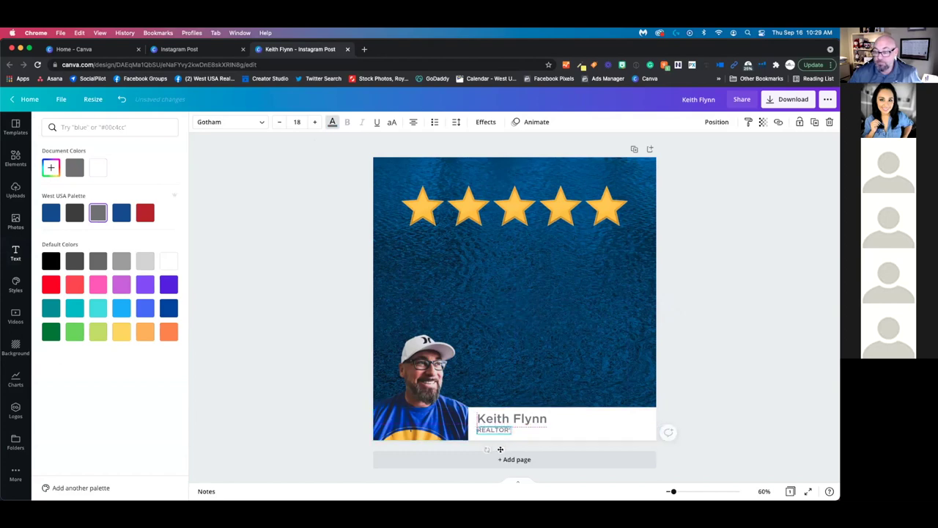
{"action": "key", "text": "Escape"}
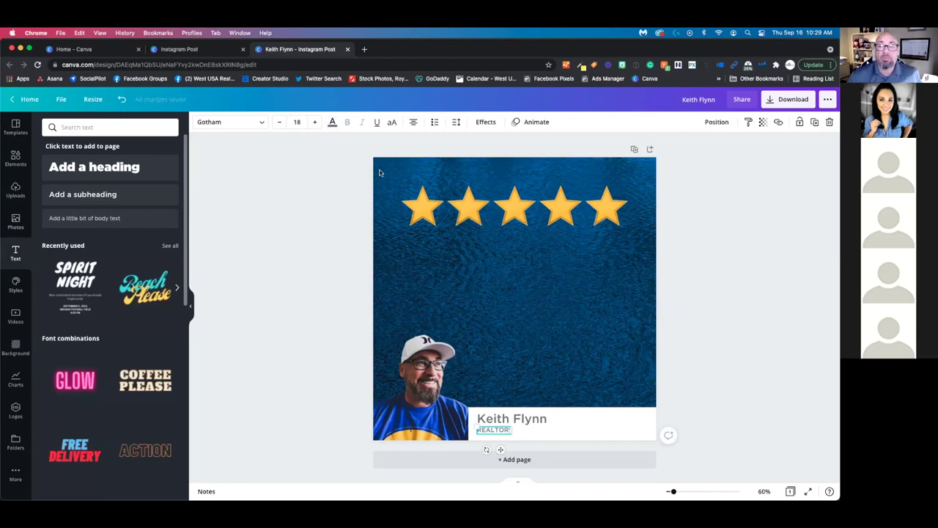
{"action": "key", "text": "ctrl+Up"}
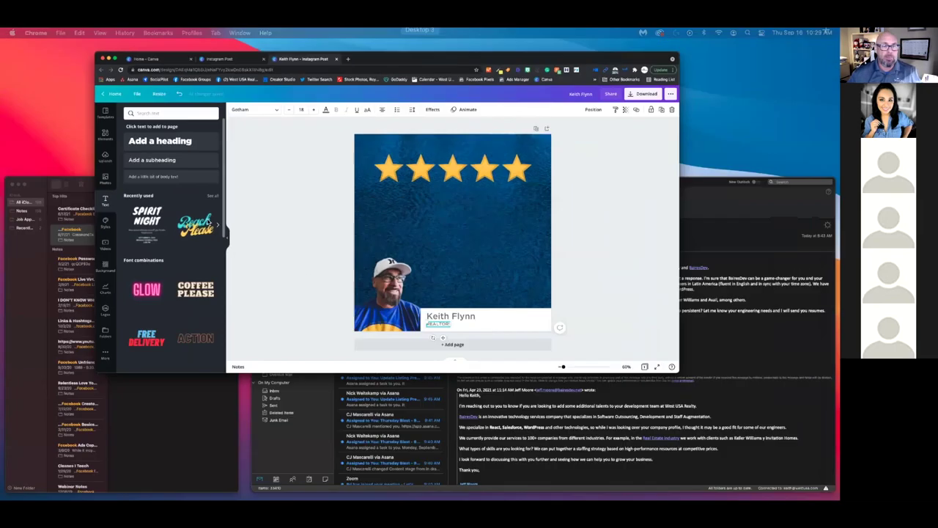
Search elements for 'bullet points' and add the red arrow graphic below the stars.
{"action": "left_click", "coordinate": [298, 171]}
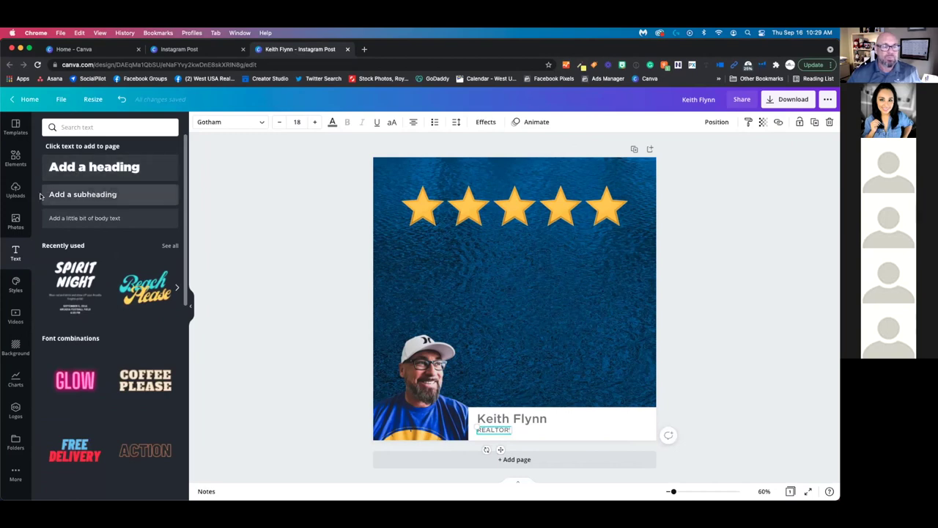
{"action": "left_click", "coordinate": [15, 157]}
{"action": "left_click", "coordinate": [91, 127]}
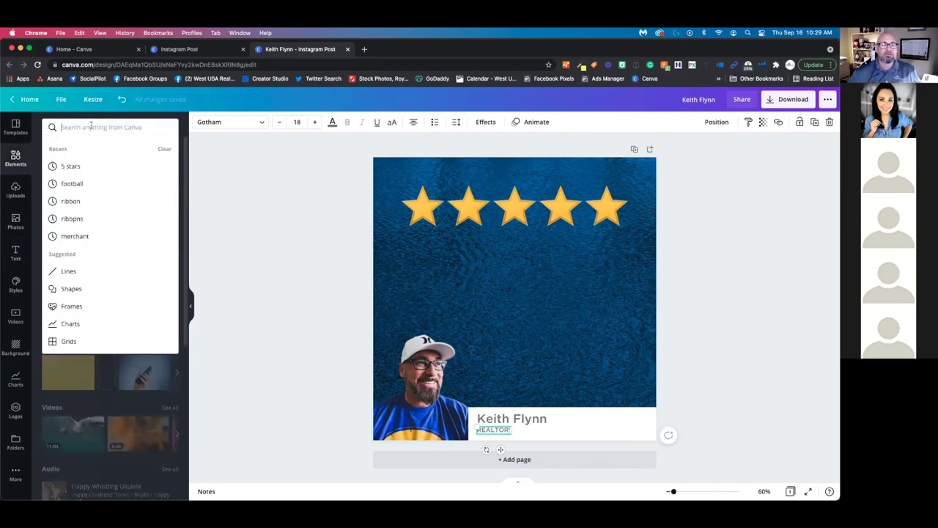
{"action": "type", "text": "bullet"}
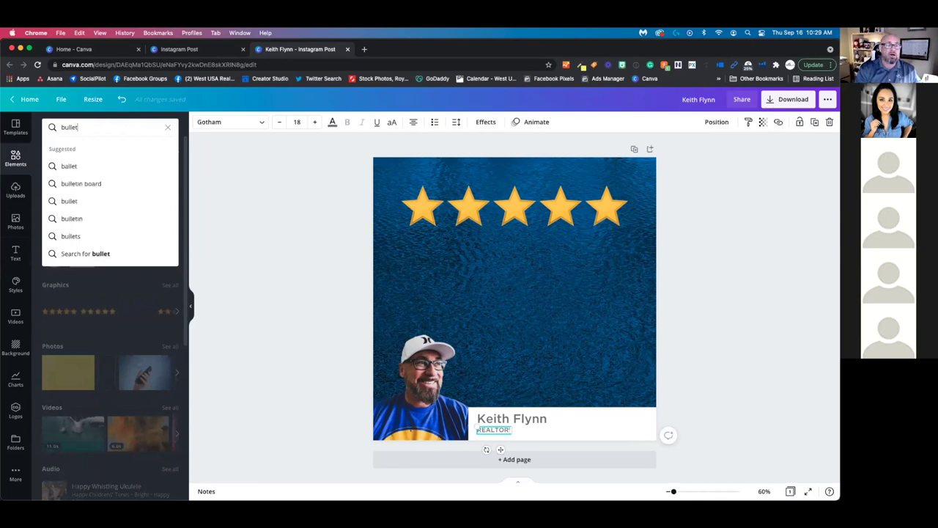
{"action": "key", "text": "BackSpace"}
{"action": "type", "text": "t points"}
{"action": "key", "text": "Return"}
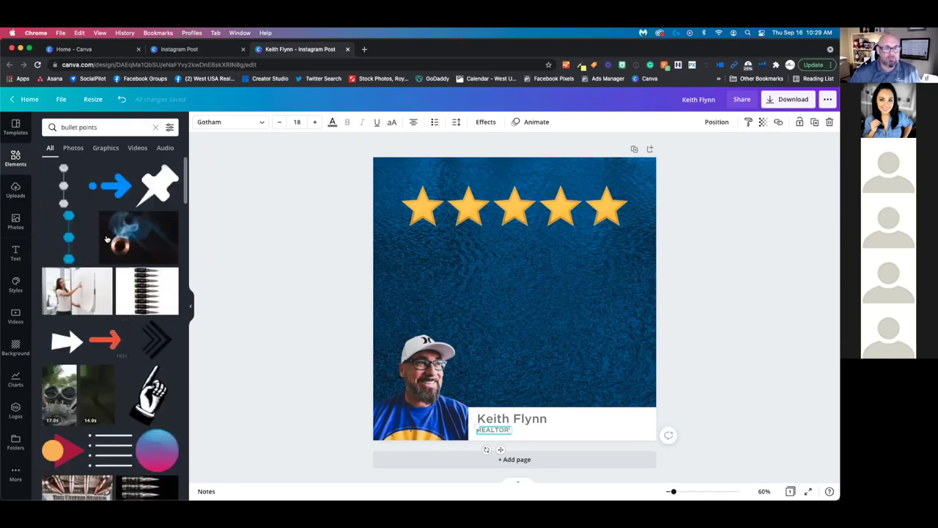
{"action": "scroll", "coordinate": [104, 274], "scroll_direction": "down", "scroll_amount": 1}
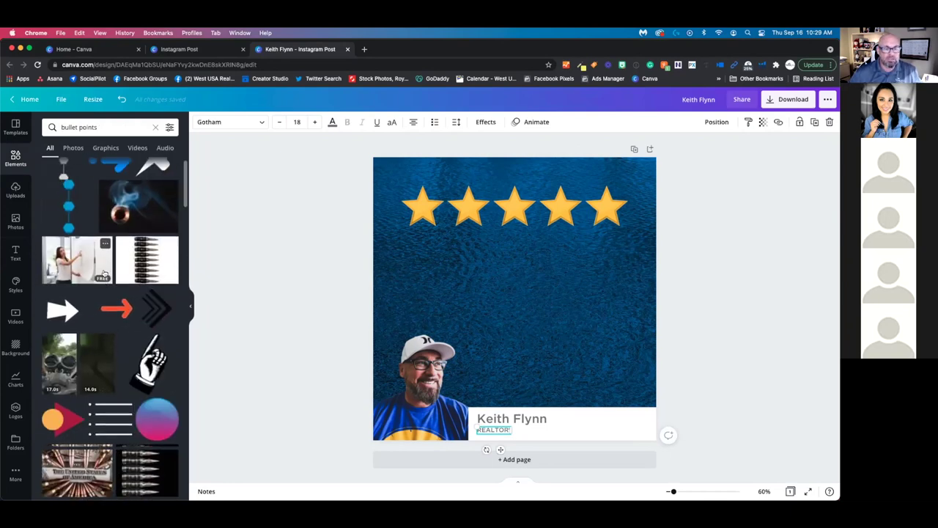
{"action": "scroll", "coordinate": [104, 274], "scroll_direction": "down", "scroll_amount": 1}
{"action": "left_click", "coordinate": [106, 291]}
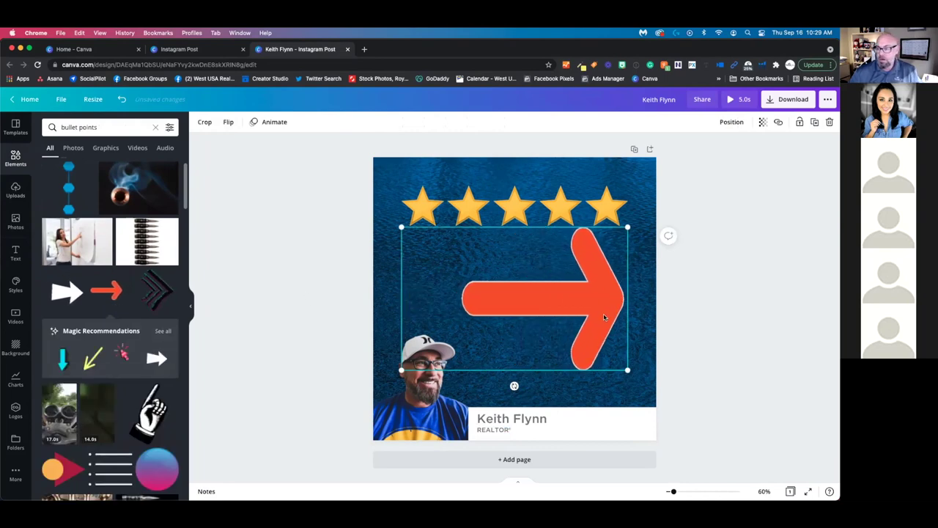
Shrink the red arrow to a small size just below the stars and open the Download panel.
{"action": "left_click_drag", "start_coordinate": [627, 371], "coordinate": [460, 282]}
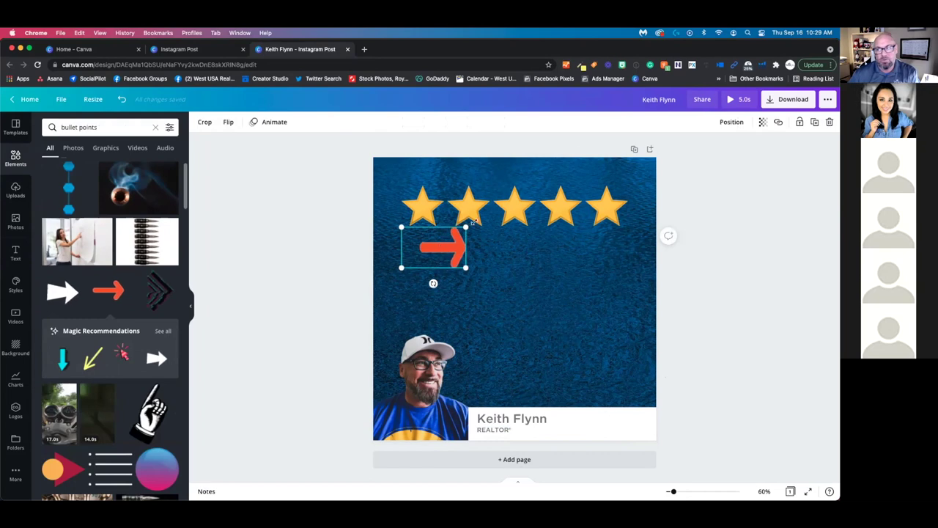
{"action": "left_click", "coordinate": [799, 103]}
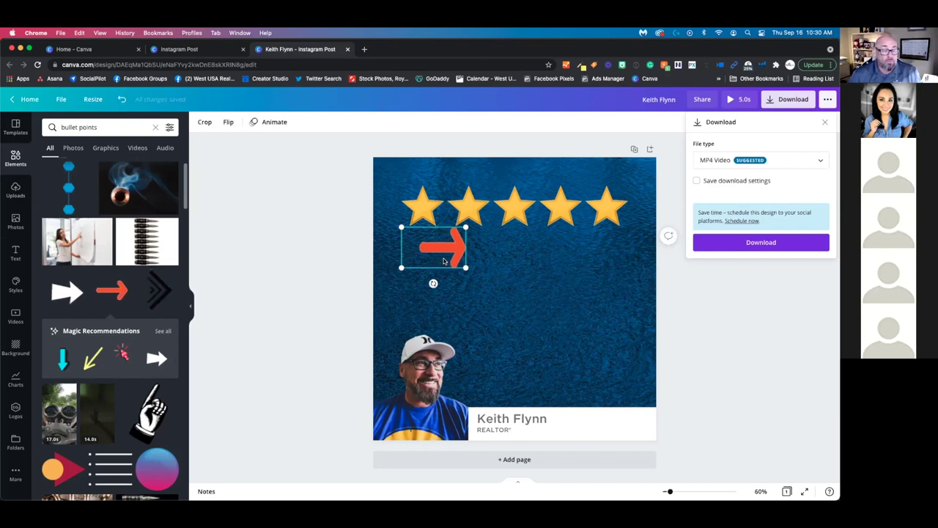
Close the Download panel and make two arrow copies, stacking all three in a column under the stars.
{"action": "left_click", "coordinate": [471, 266]}
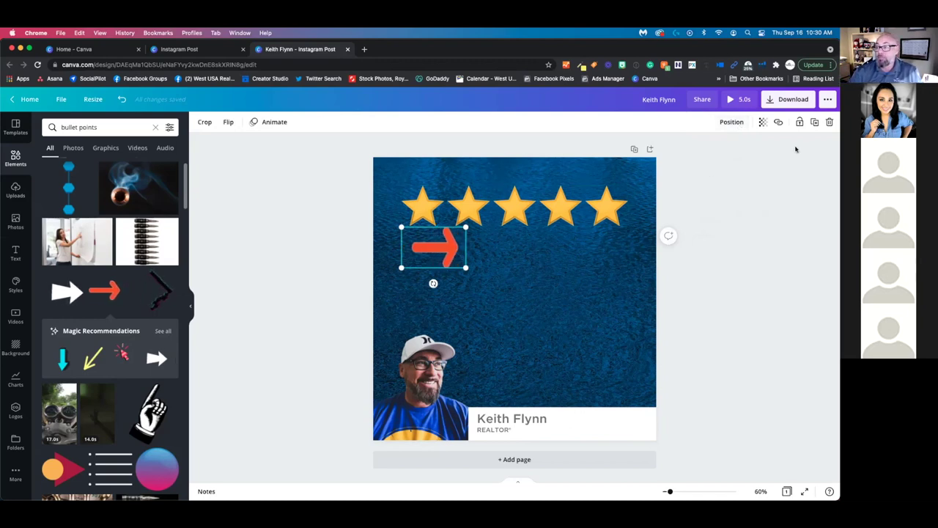
{"action": "left_click", "coordinate": [814, 121]}
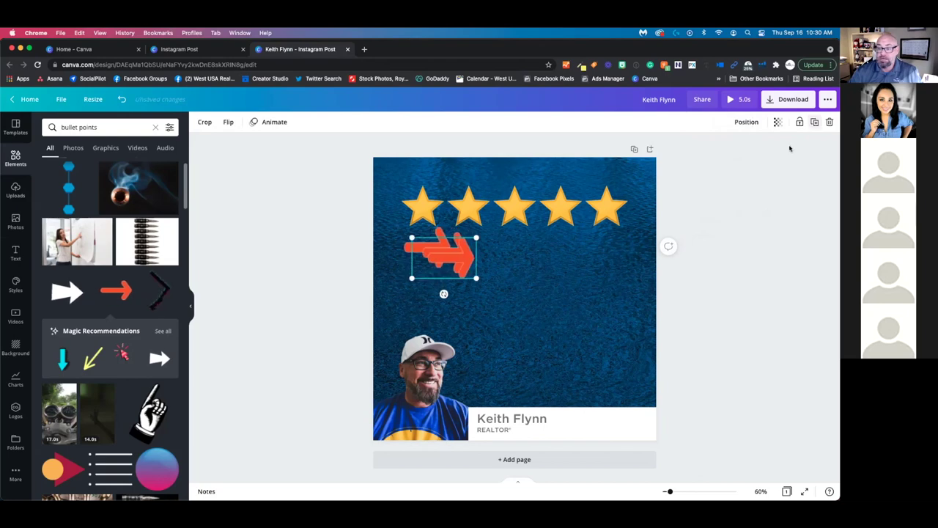
{"action": "left_click_drag", "start_coordinate": [432, 253], "coordinate": [490, 335]}
{"action": "key", "text": "super+d"}
{"action": "left_click_drag", "start_coordinate": [459, 286], "coordinate": [478, 287]}
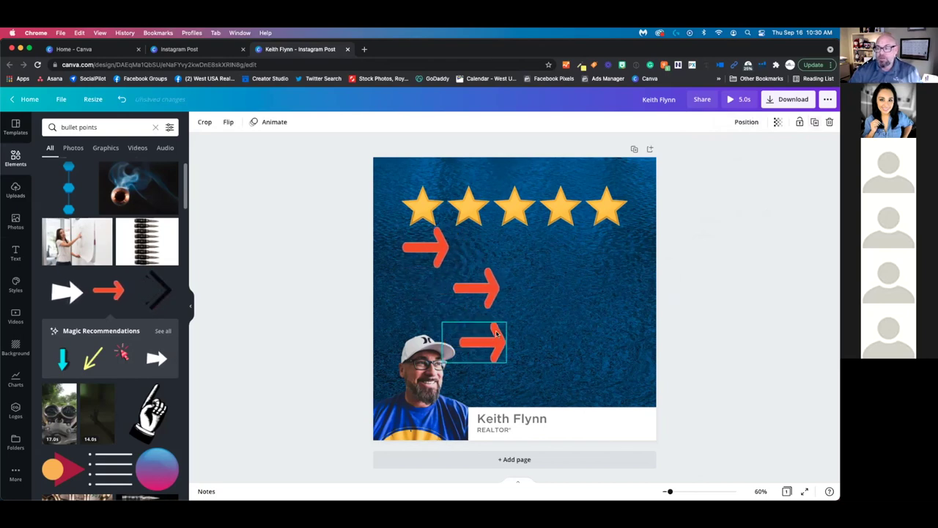
{"action": "left_click_drag", "start_coordinate": [443, 249], "coordinate": [469, 244]}
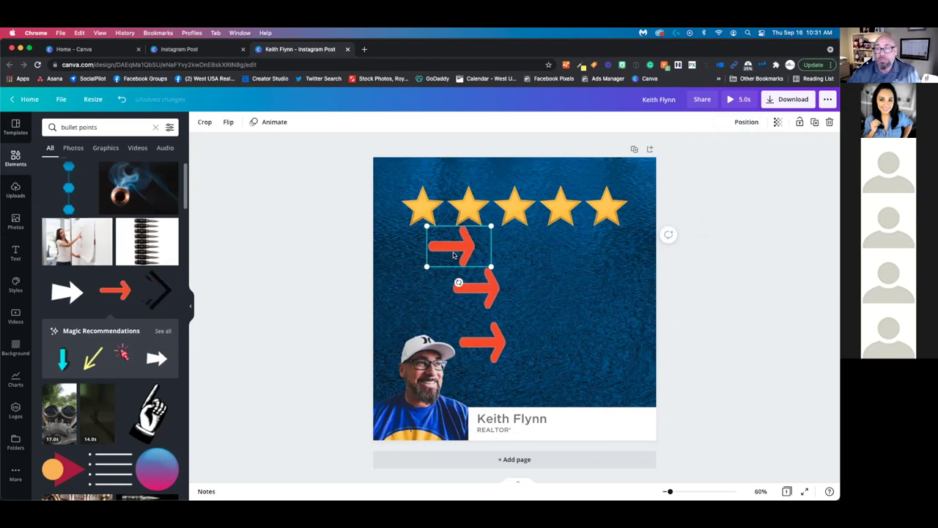
Select all three red arrows, tidy them into an aligned column with Position > Tidy up, then delete them.
{"action": "left_click", "coordinate": [469, 288], "text": "shift"}
{"action": "left_click", "coordinate": [473, 340], "text": "shift"}
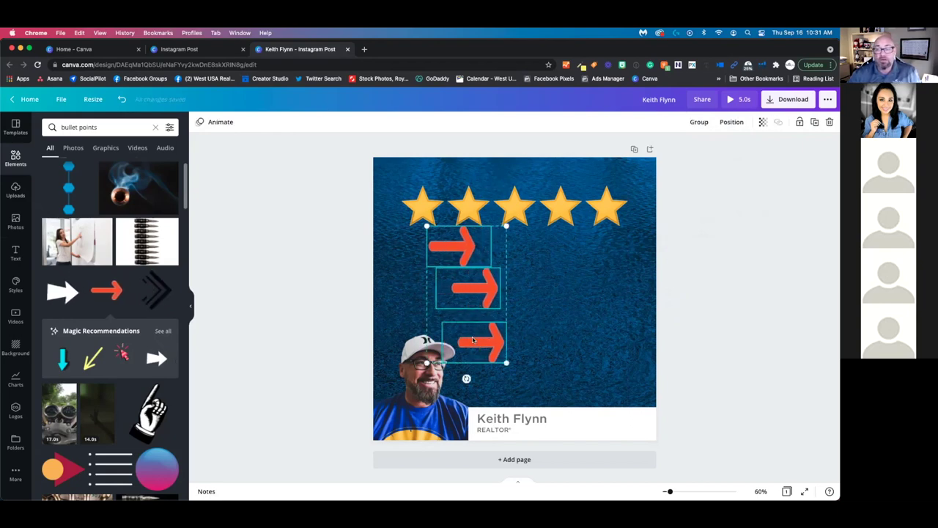
{"action": "left_click_drag", "start_coordinate": [469, 291], "coordinate": [494, 304]}
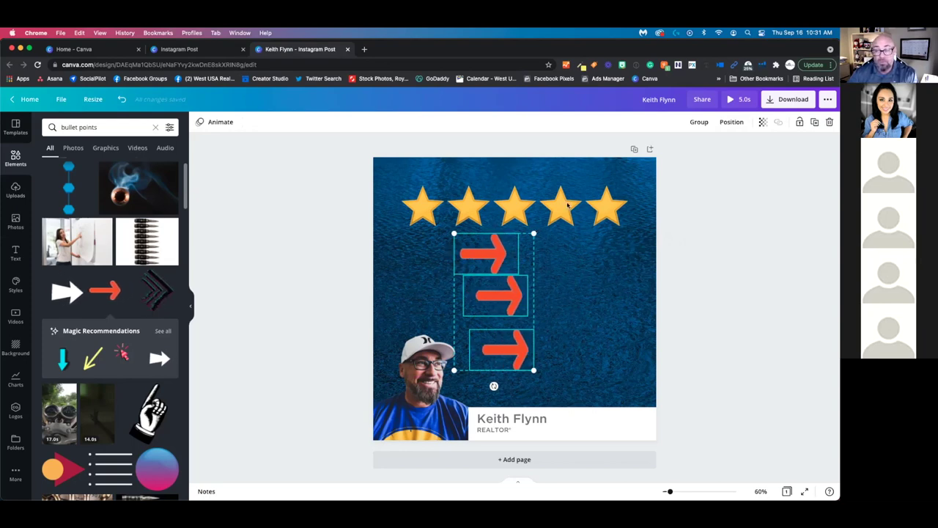
{"action": "left_click", "coordinate": [731, 123]}
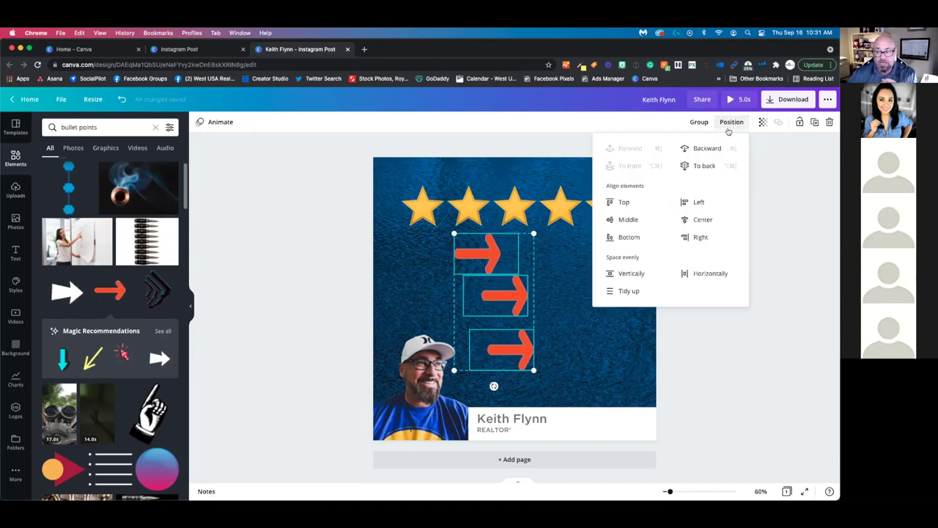
{"action": "left_click", "coordinate": [629, 292]}
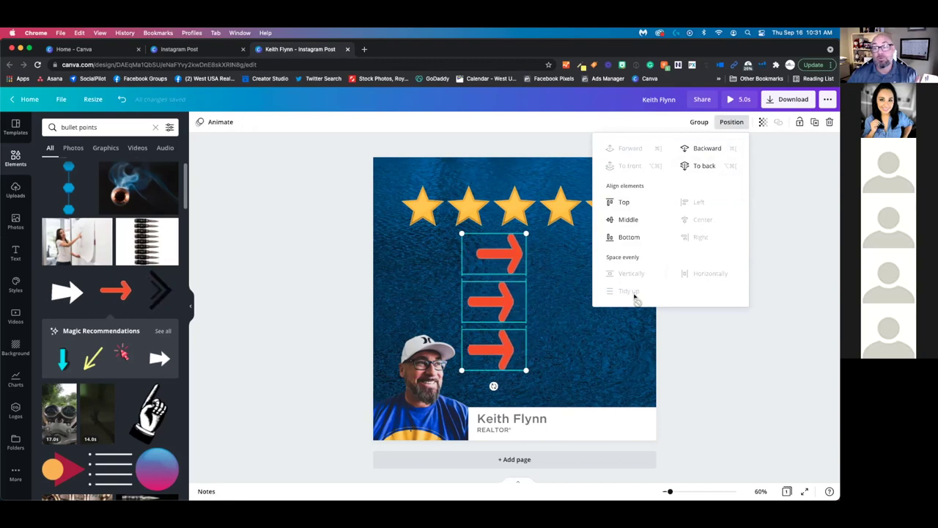
{"action": "left_click", "coordinate": [518, 277]}
{"action": "key", "text": "Delete"}
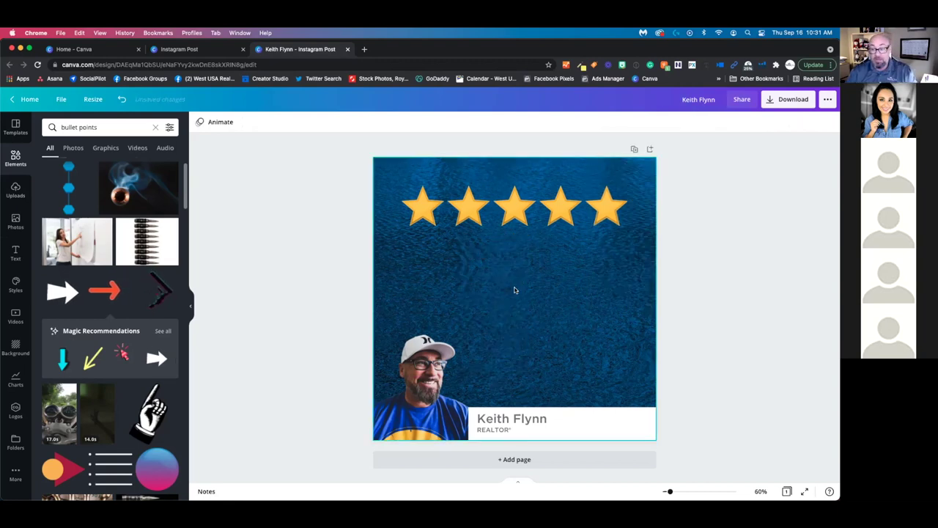
Add a blue hexagon, shrink it to bullet size and make three copies.
{"action": "scroll", "coordinate": [95, 295], "scroll_direction": "down", "scroll_amount": 6}
{"action": "scroll", "coordinate": [96, 296], "scroll_direction": "down", "scroll_amount": 6}
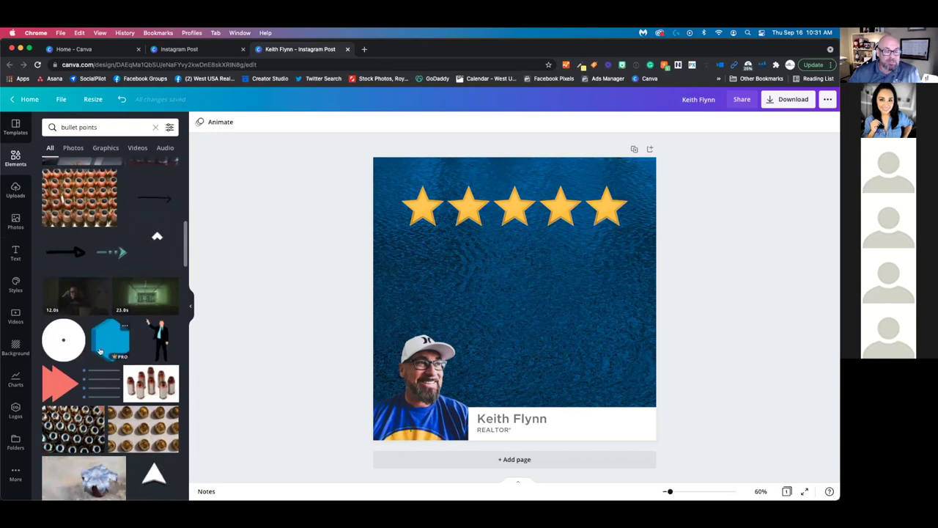
{"action": "left_click", "coordinate": [110, 339]}
{"action": "left_click_drag", "start_coordinate": [564, 354], "coordinate": [490, 270]}
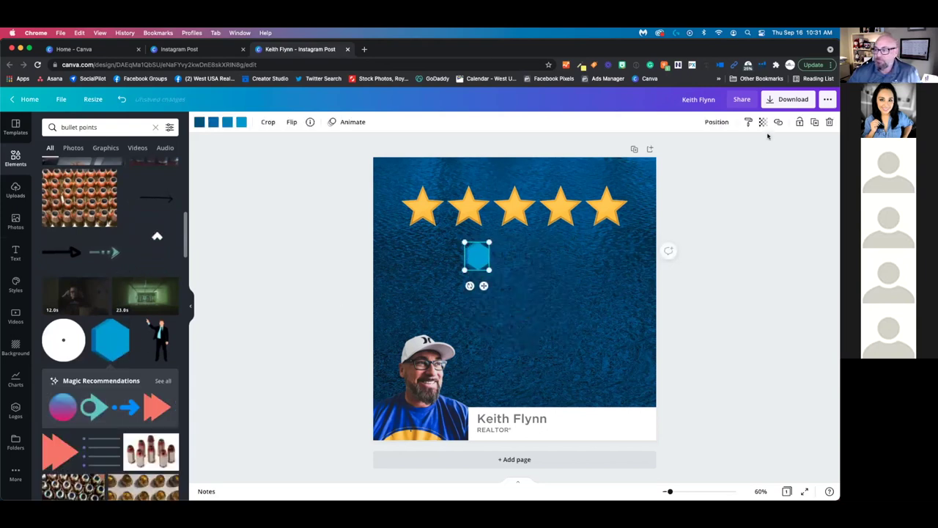
{"action": "left_click", "coordinate": [813, 121]}
{"action": "left_click", "coordinate": [814, 122]}
{"action": "left_click", "coordinate": [814, 122]}
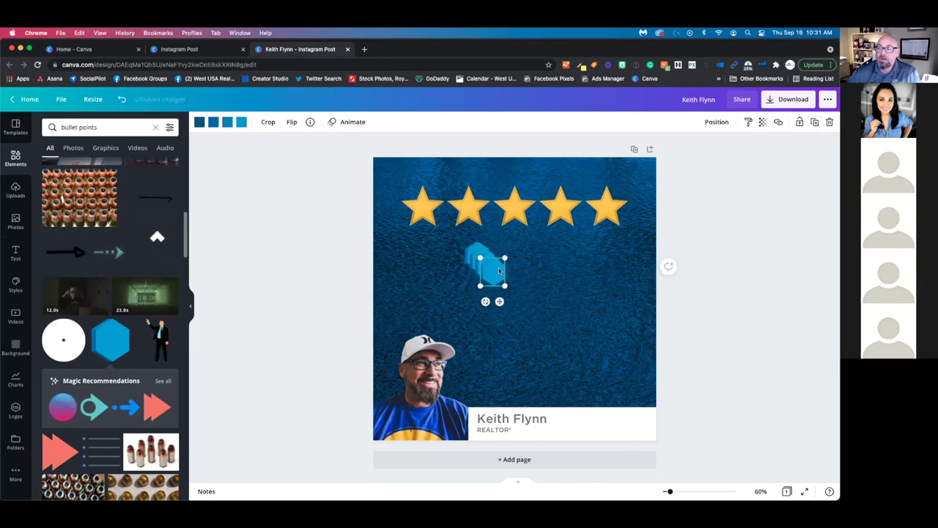
Arrange the four hexagons into a rough column beneath the stars.
{"action": "left_click_drag", "start_coordinate": [499, 271], "coordinate": [501, 311]}
{"action": "left_click_drag", "start_coordinate": [487, 270], "coordinate": [484, 290]}
{"action": "left_click_drag", "start_coordinate": [486, 339], "coordinate": [484, 396]}
{"action": "left_click_drag", "start_coordinate": [494, 312], "coordinate": [480, 328]}
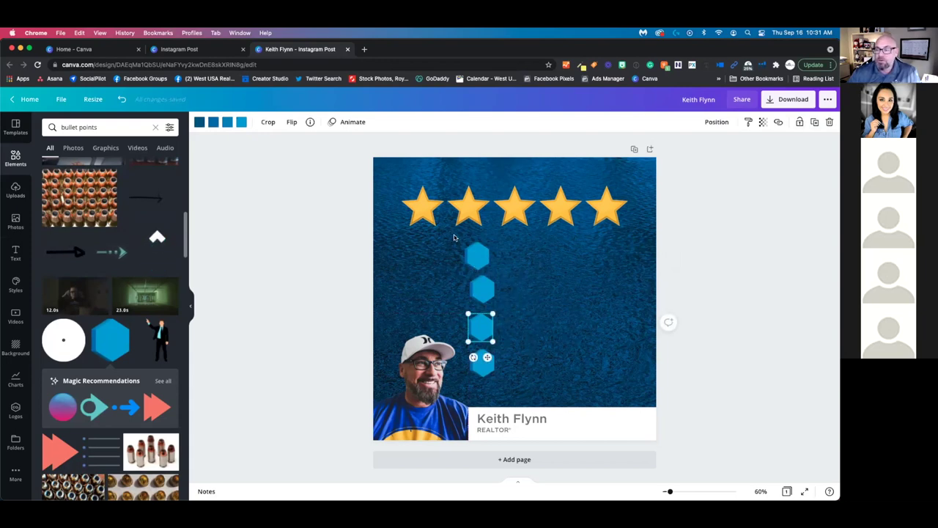
{"action": "left_click_drag", "start_coordinate": [454, 236], "coordinate": [513, 392]}
{"action": "left_click", "coordinate": [451, 261]}
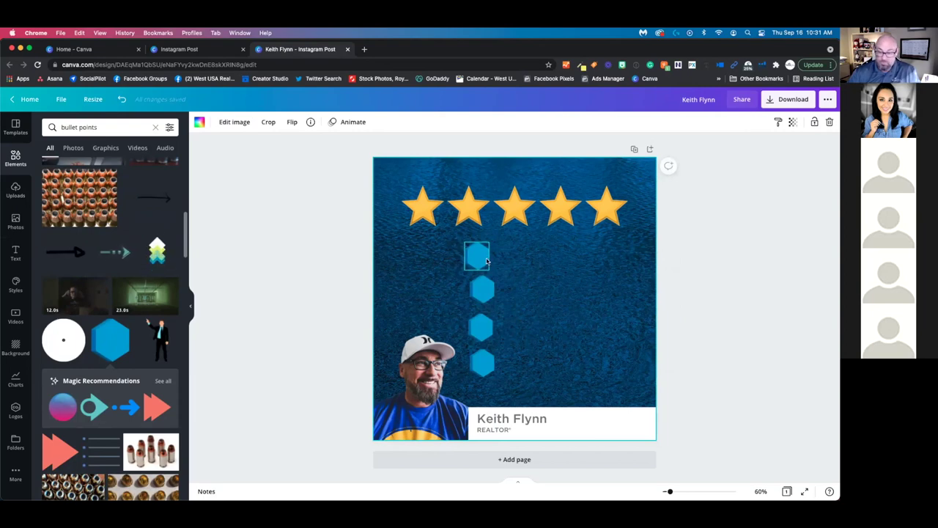
Select all four hexagons and tidy them into an evenly spaced column.
{"action": "left_click", "coordinate": [483, 283]}
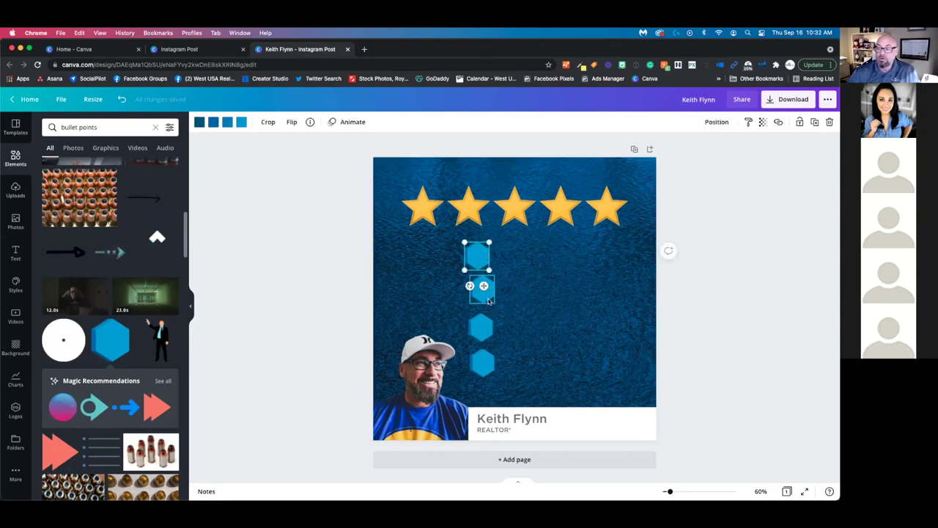
{"action": "left_click", "coordinate": [488, 297], "text": "shift"}
{"action": "left_click", "coordinate": [481, 328], "text": "shift"}
{"action": "left_click", "coordinate": [484, 363], "text": "shift"}
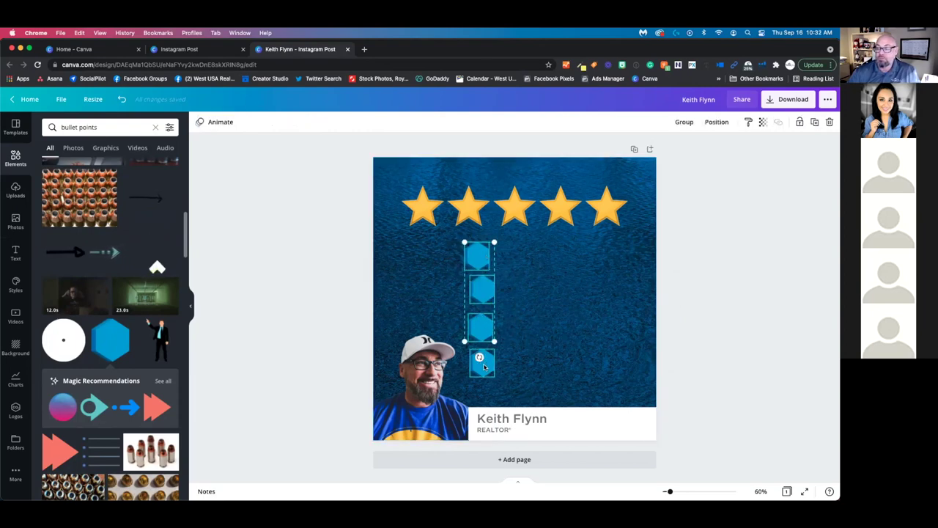
{"action": "left_click", "coordinate": [713, 123]}
{"action": "left_click", "coordinate": [614, 292]}
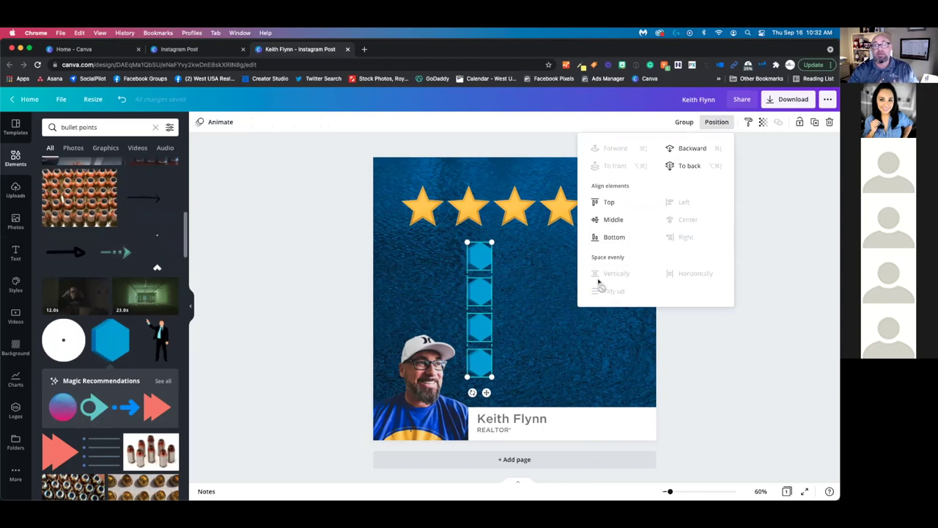
{"action": "left_click", "coordinate": [450, 290]}
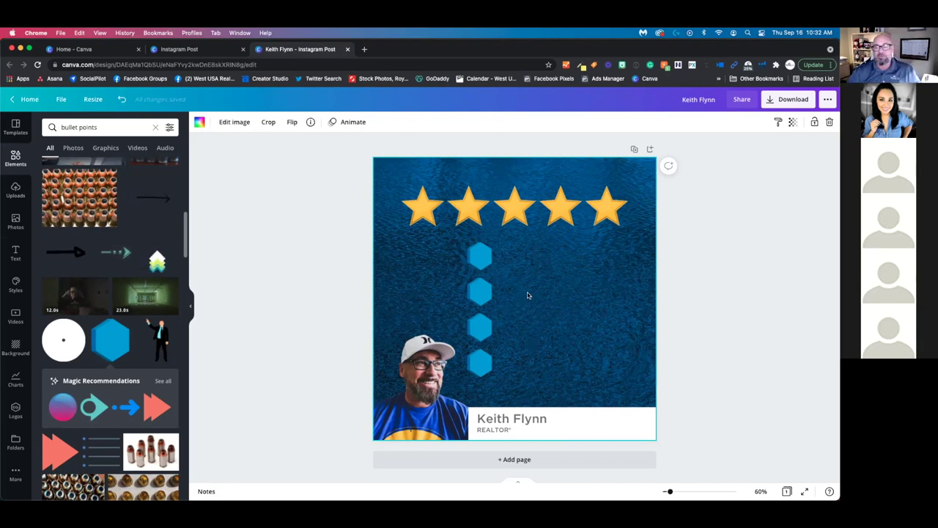
Select all four hexagons in the column and delete them.
{"action": "left_click", "coordinate": [481, 255]}
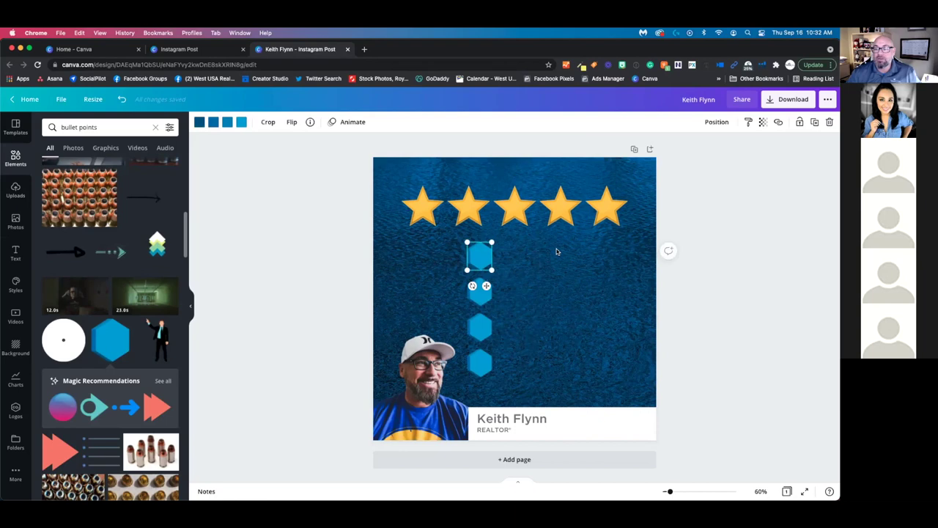
{"action": "left_click", "coordinate": [198, 226]}
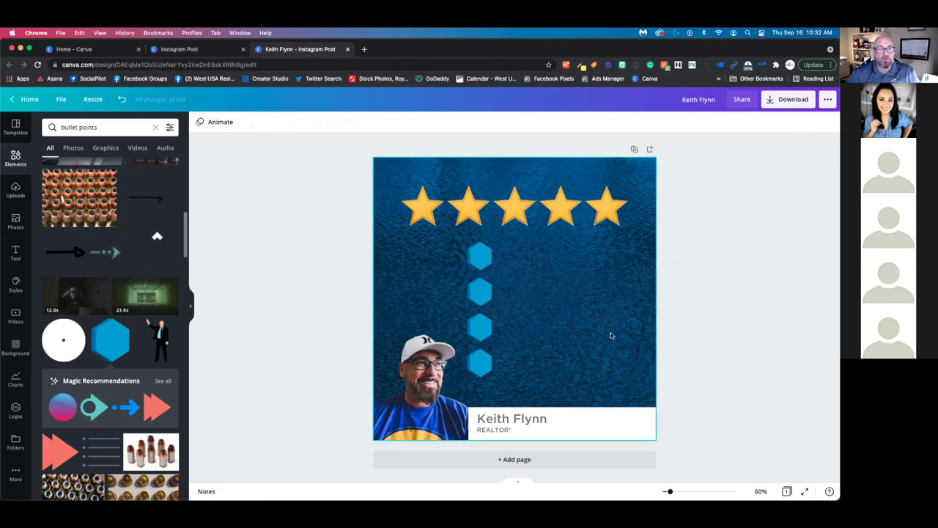
{"action": "left_click", "coordinate": [452, 245]}
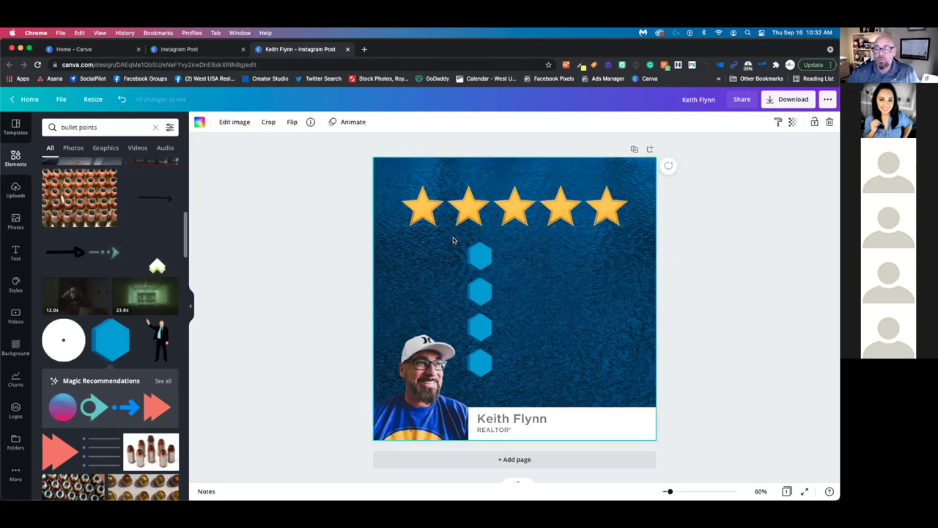
{"action": "left_click_drag", "start_coordinate": [458, 245], "coordinate": [504, 308]}
{"action": "left_click", "coordinate": [480, 330], "text": "shift"}
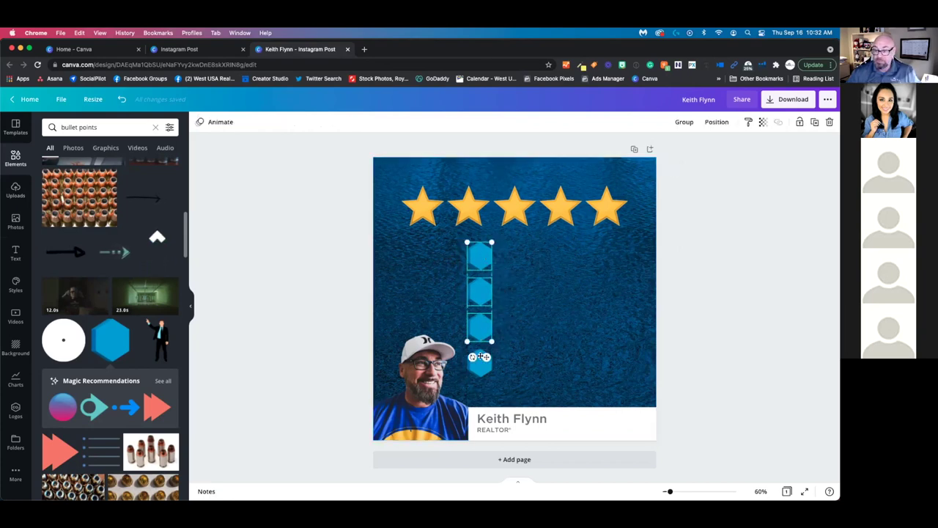
{"action": "left_click", "coordinate": [481, 364], "text": "shift"}
{"action": "key", "text": "Delete"}
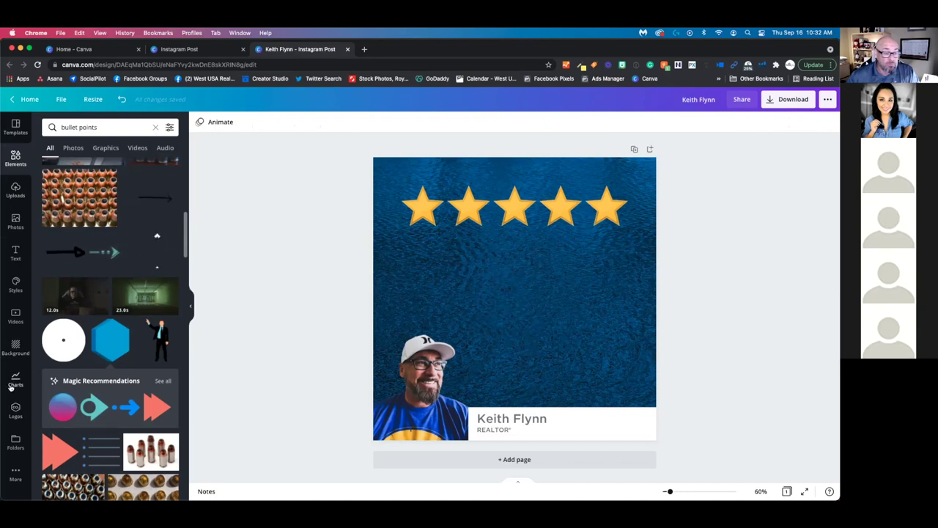
Browse the Styles palettes and fonts, Folders, Text and Elements panels, ending on Uploads.
{"action": "left_click", "coordinate": [15, 190]}
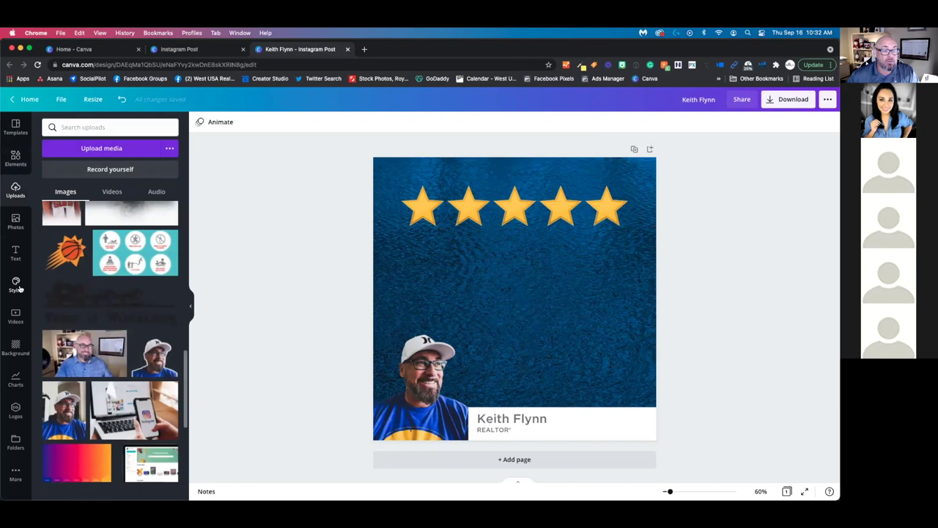
{"action": "left_click", "coordinate": [17, 284]}
{"action": "scroll", "coordinate": [74, 218], "scroll_direction": "down", "scroll_amount": 1}
{"action": "scroll", "coordinate": [74, 217], "scroll_direction": "up", "scroll_amount": 1}
{"action": "left_click", "coordinate": [106, 127]}
{"action": "left_click", "coordinate": [143, 130]}
{"action": "left_click", "coordinate": [61, 127]}
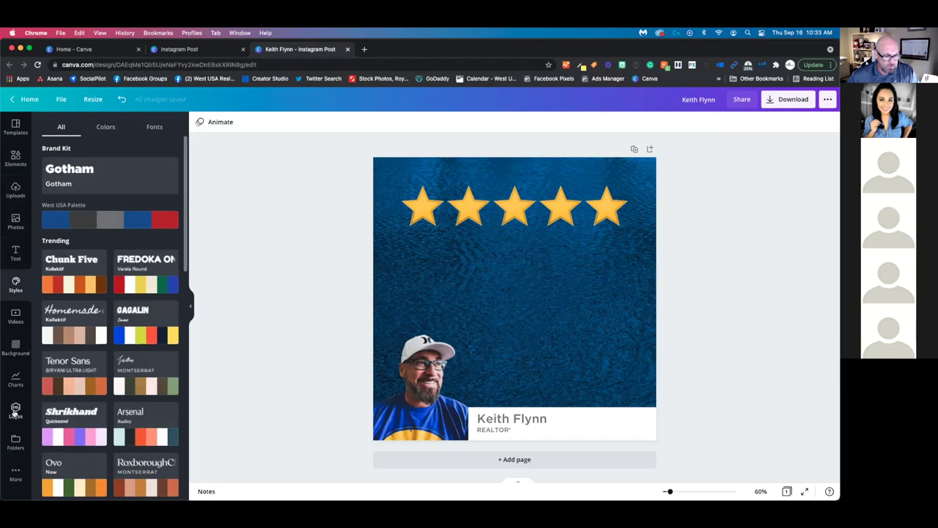
{"action": "left_click", "coordinate": [15, 441]}
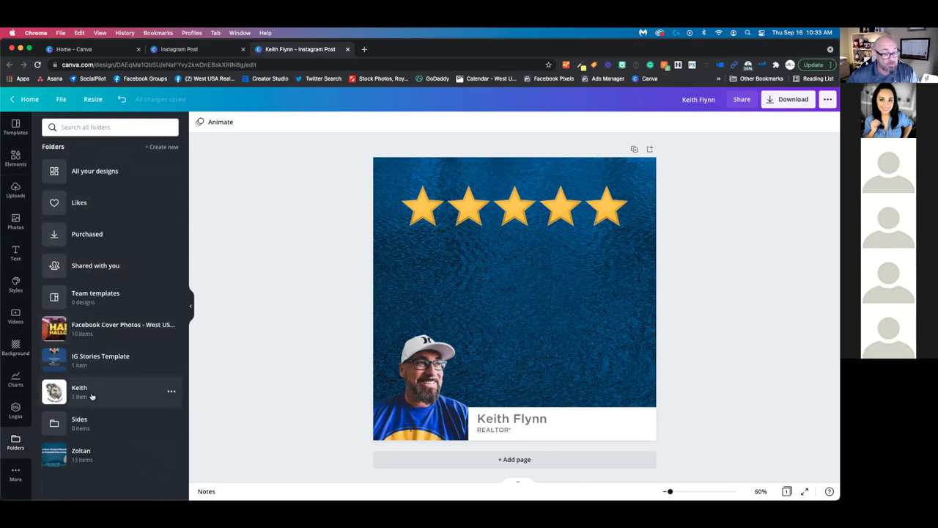
{"action": "left_click", "coordinate": [15, 266]}
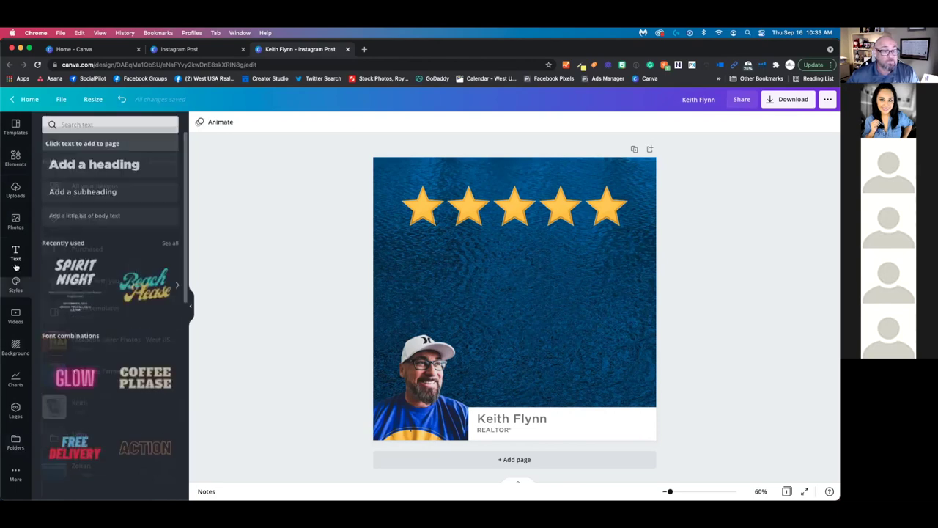
{"action": "left_click", "coordinate": [16, 159]}
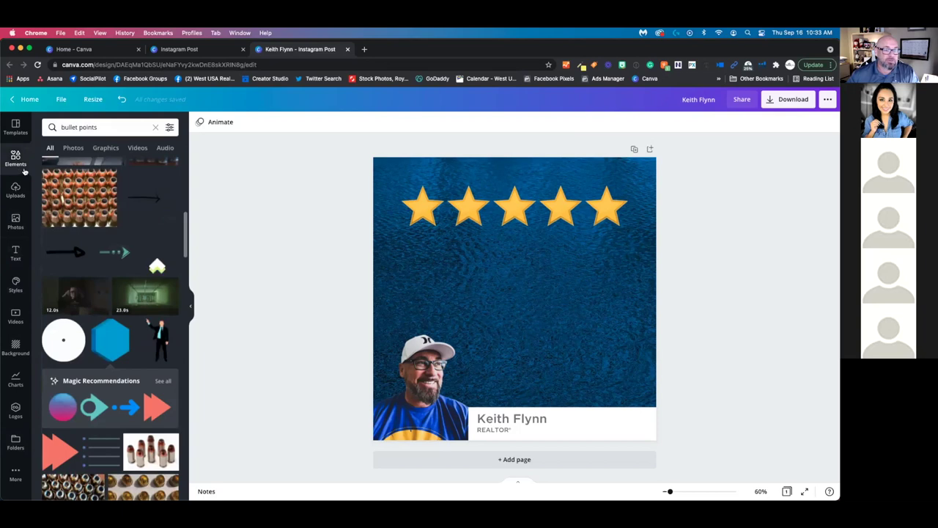
{"action": "left_click", "coordinate": [15, 190]}
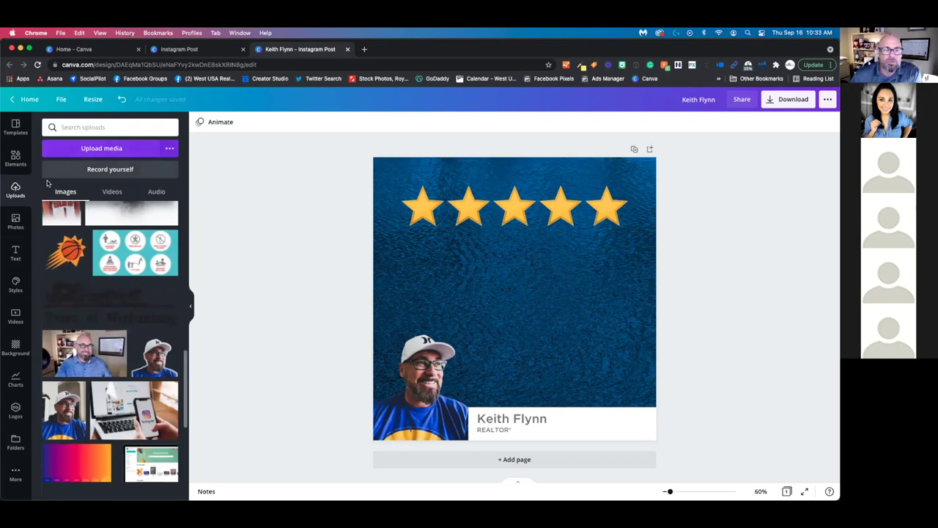
Upload WUSA_Logo_NoShield_Dark-01.png and a second logo from Desktop > West USA Logo 2017 > New Logo 2021.
{"action": "left_click", "coordinate": [115, 149]}
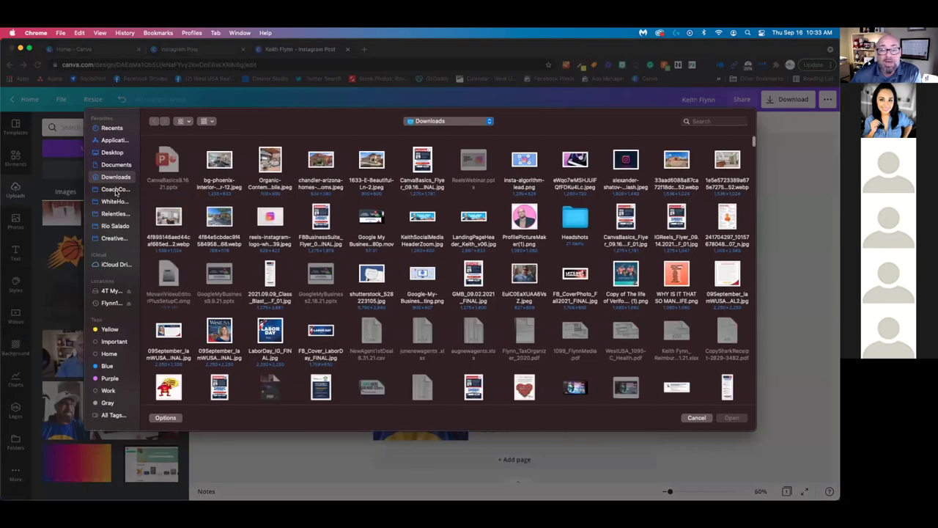
{"action": "left_click", "coordinate": [113, 153]}
{"action": "double_click", "coordinate": [320, 163]}
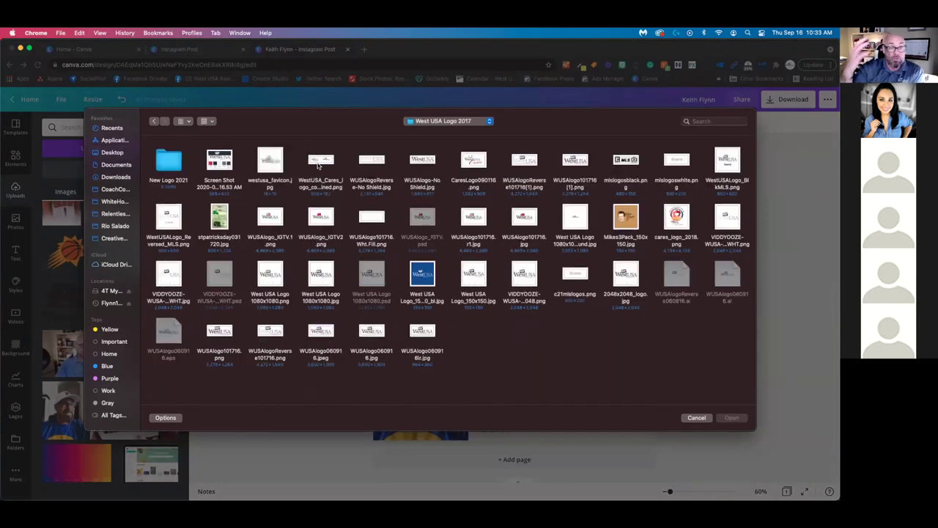
{"action": "double_click", "coordinate": [171, 163]}
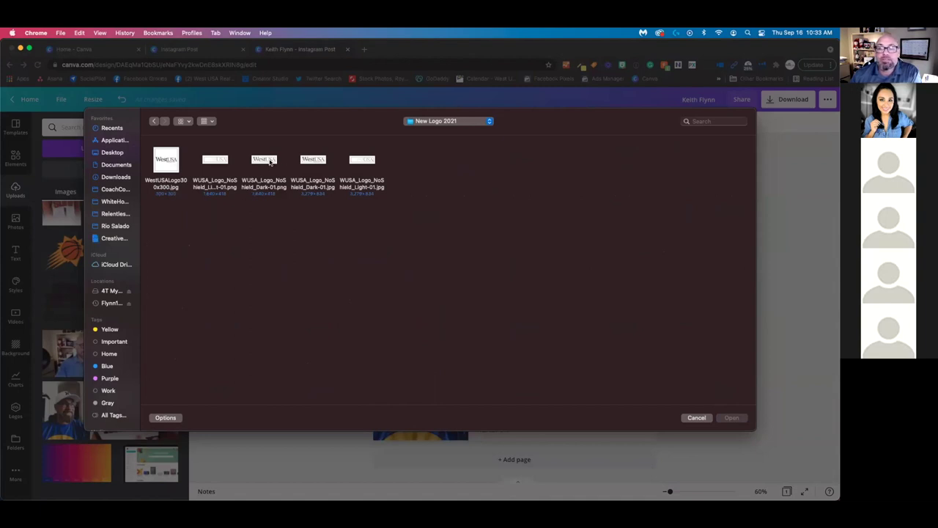
{"action": "left_click", "coordinate": [269, 162]}
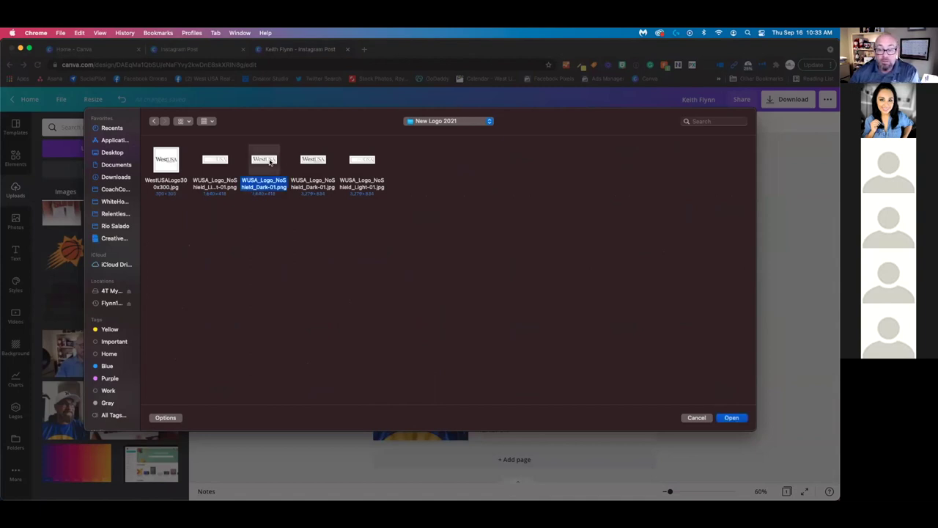
{"action": "left_click", "coordinate": [216, 161], "text": "super"}
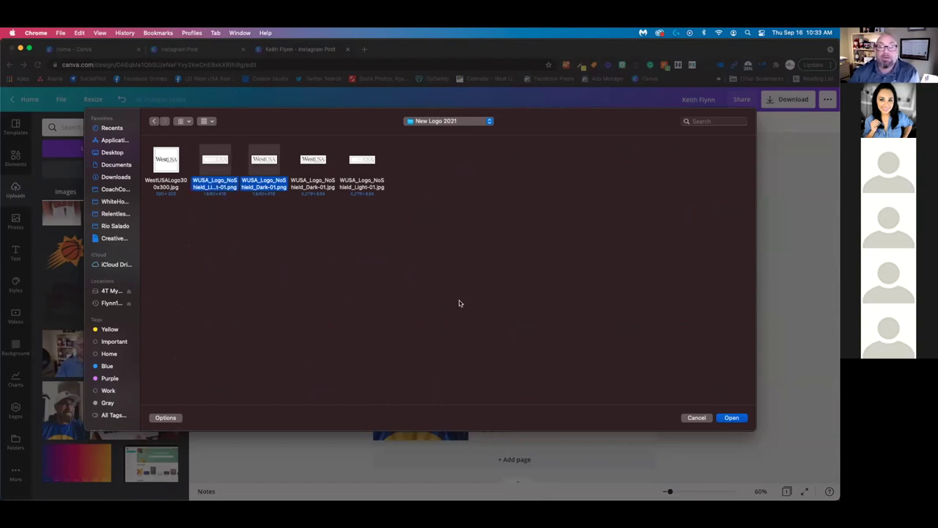
{"action": "left_click", "coordinate": [729, 418]}
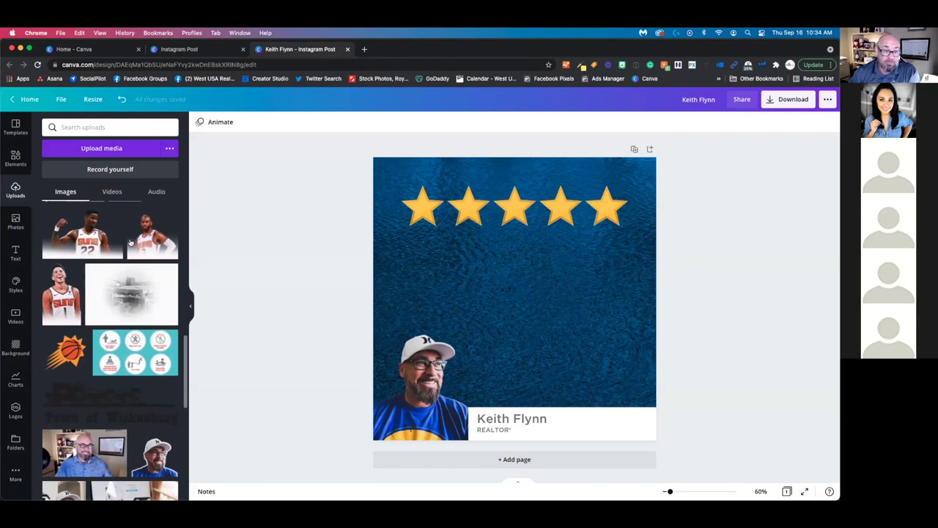
Add the second WestUSA logo and shrink it onto the right end of the white name bar.
{"action": "scroll", "coordinate": [119, 265], "scroll_direction": "down", "scroll_amount": 2}
{"action": "scroll", "coordinate": [119, 266], "scroll_direction": "up", "scroll_amount": 5}
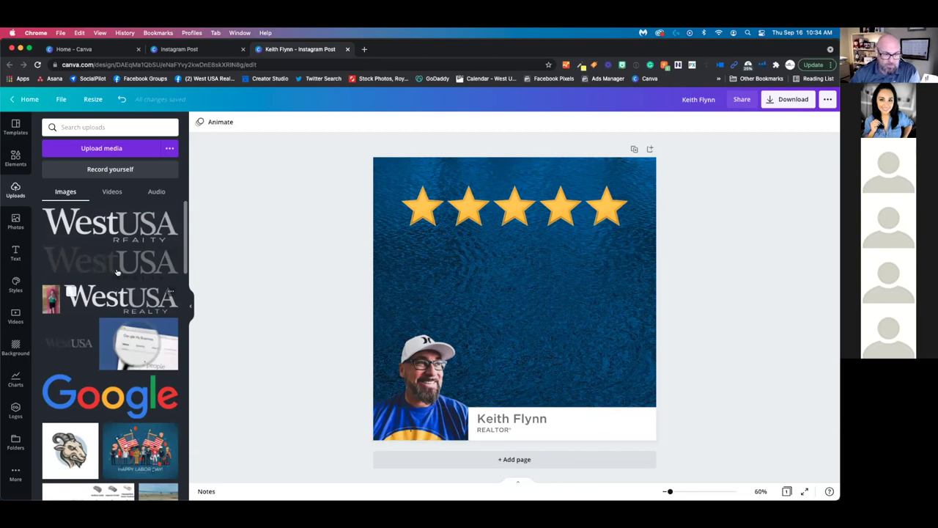
{"action": "left_click", "coordinate": [109, 263]}
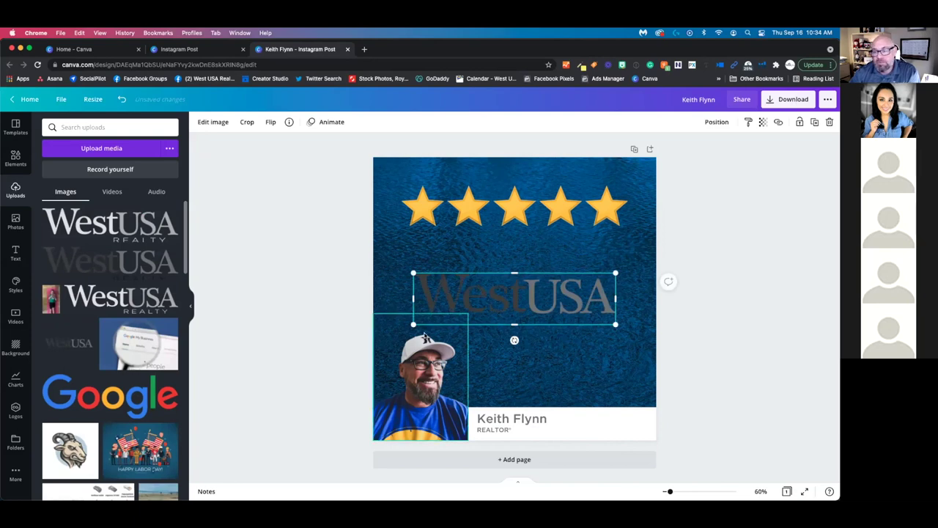
{"action": "left_click_drag", "start_coordinate": [414, 325], "coordinate": [619, 450]}
{"action": "left_click", "coordinate": [675, 401]}
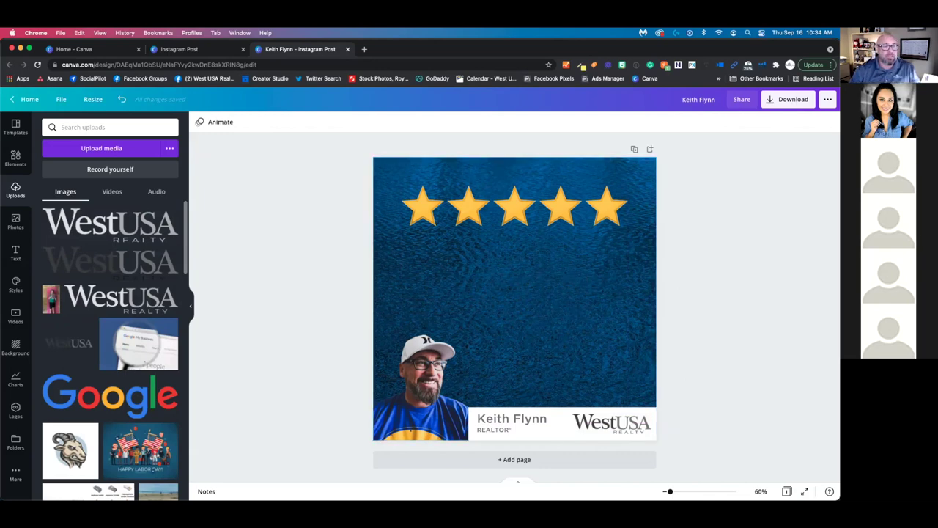
{"action": "left_click", "coordinate": [16, 253]}
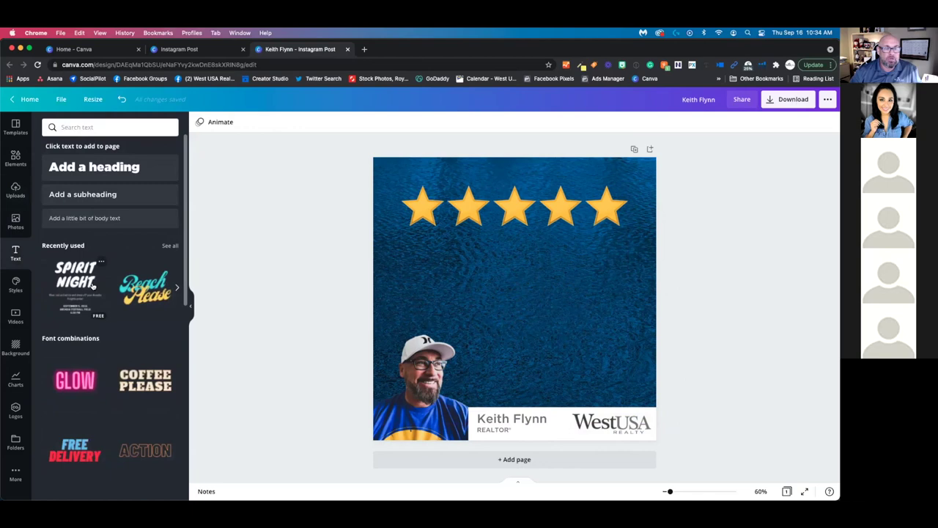
Add a subheading reading 'It was a pleasure working with [agent's name]. He was knowledgeable and polite.'.
{"action": "left_click", "coordinate": [86, 194]}
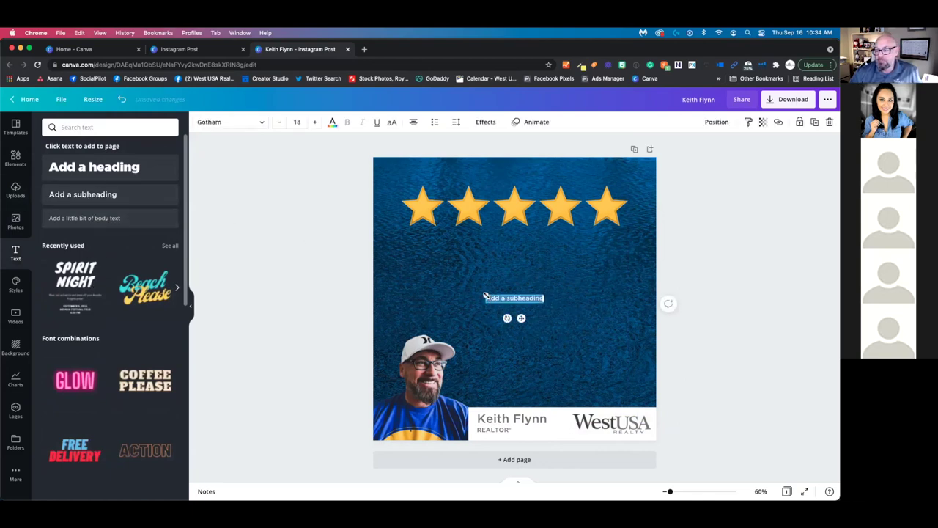
{"action": "left_click_drag", "start_coordinate": [435, 294], "coordinate": [544, 294]}
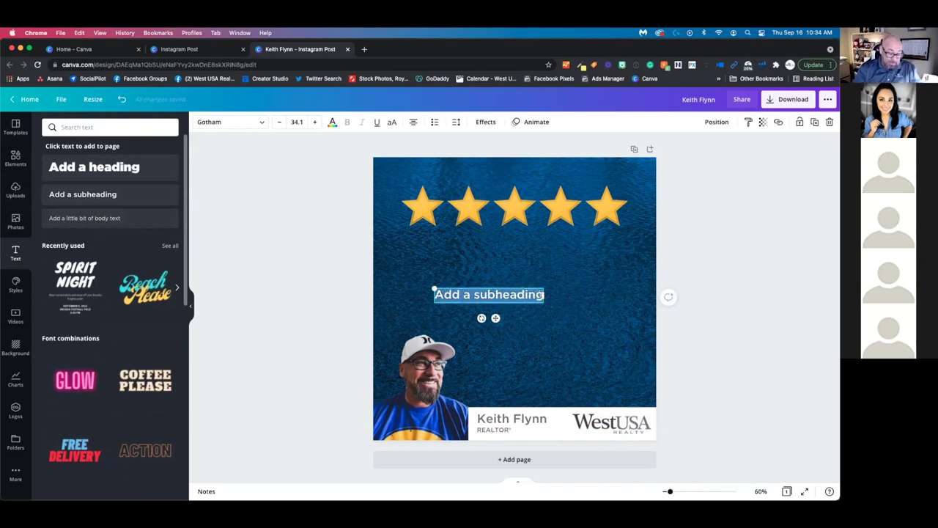
{"action": "type", "text": "It was a pleasure working with Keth"}
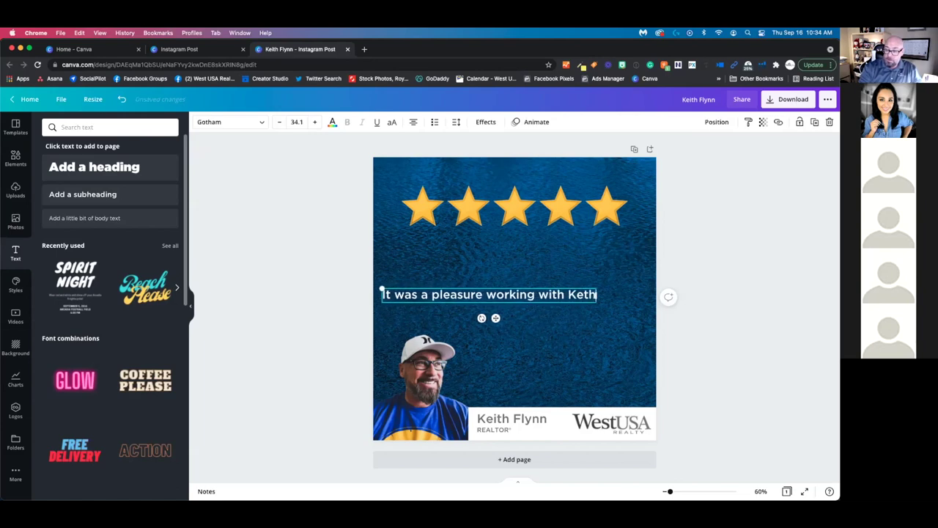
{"action": "key", "text": "BackSpace"}
{"action": "key", "text": "BackSpace"}
{"action": "type", "text": "ith. "}
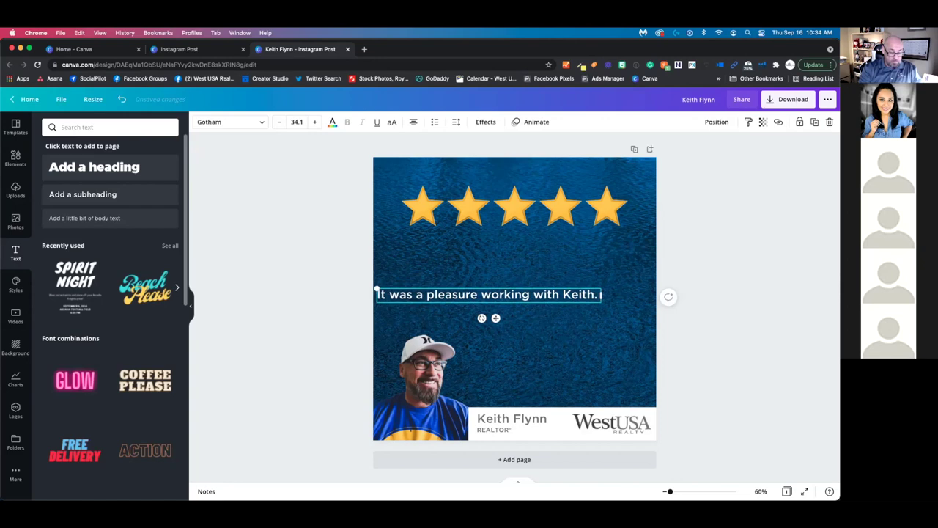
{"action": "type", "text": "He was kn"}
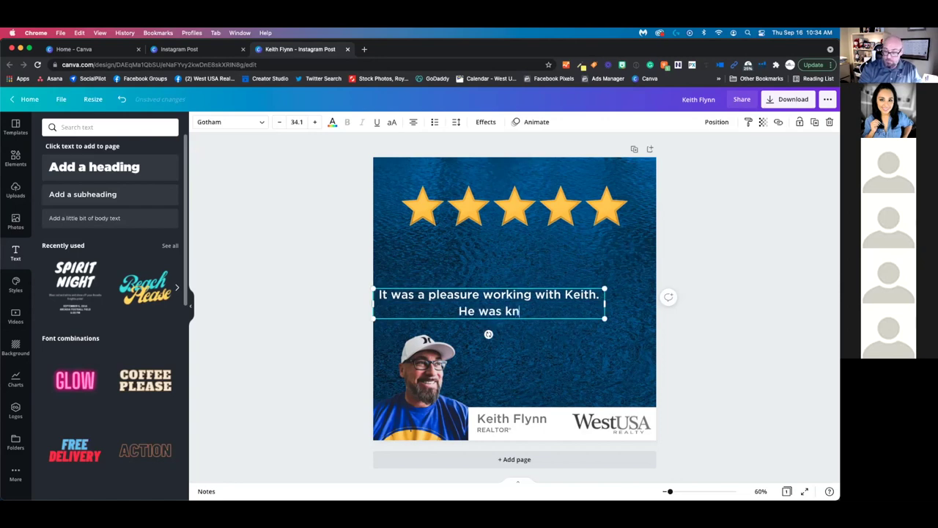
{"action": "type", "text": "owlef"}
{"action": "key", "text": "BackSpace"}
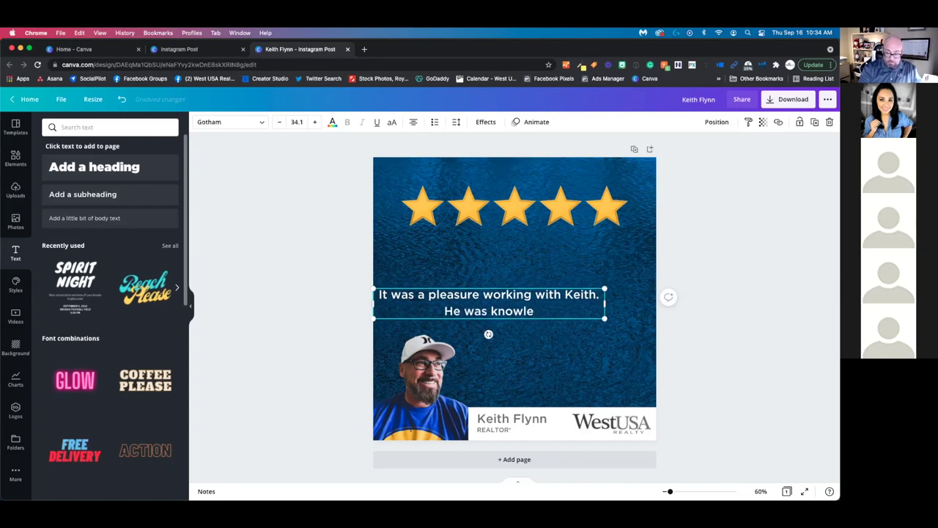
{"action": "type", "text": "dgablel and"}
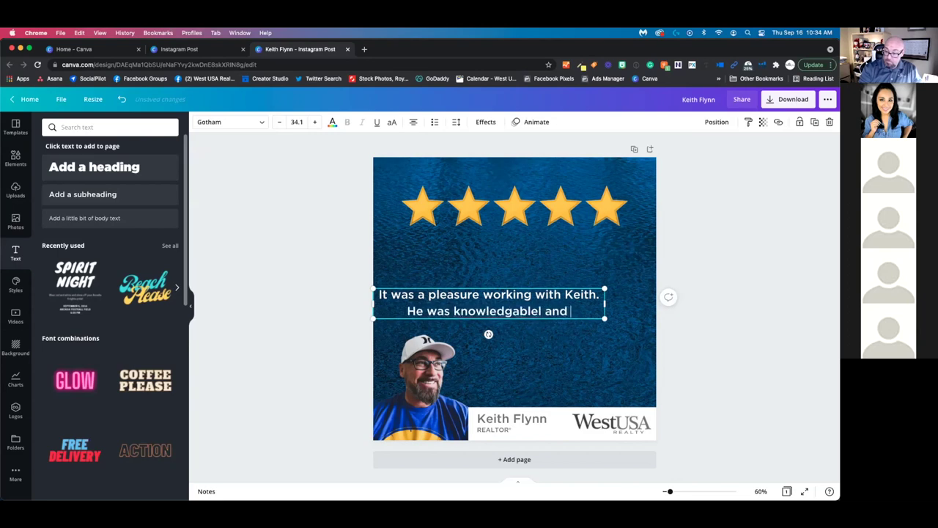
{"action": "right_click", "coordinate": [498, 311]}
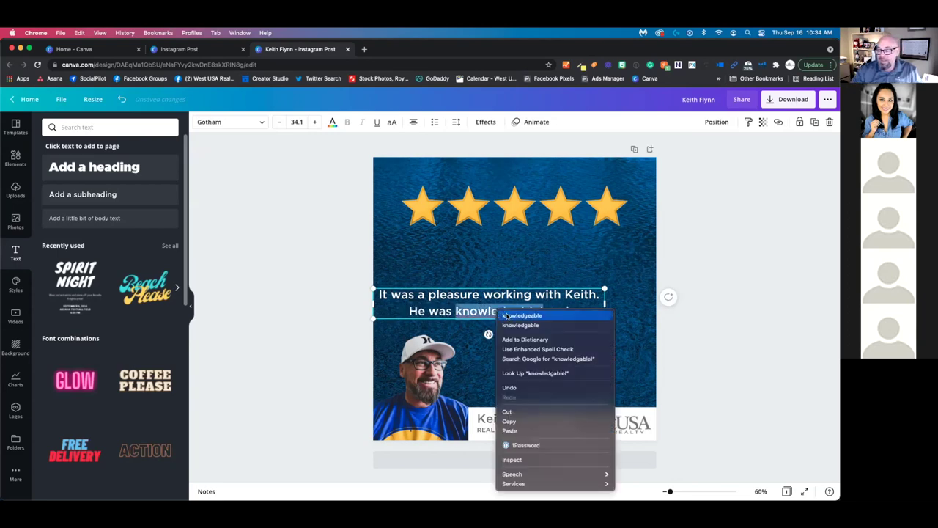
{"action": "left_click", "coordinate": [555, 316]}
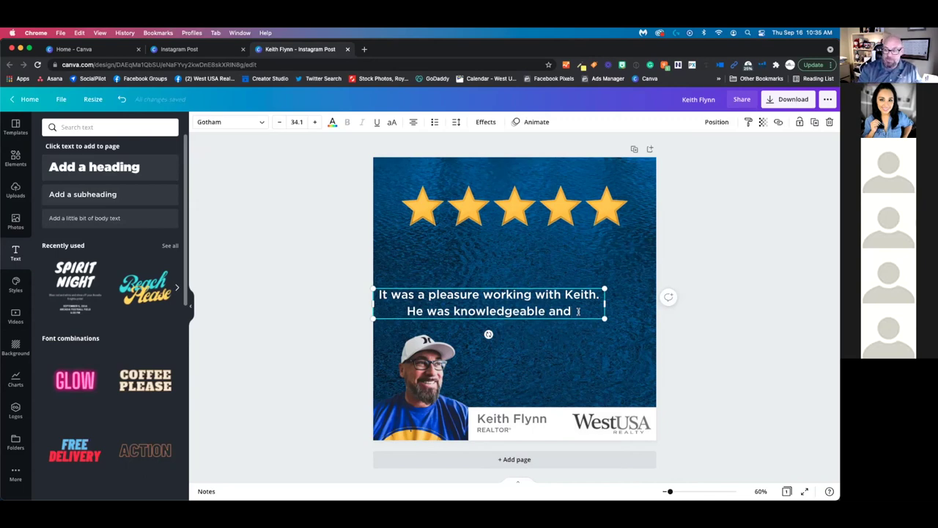
{"action": "key", "text": "BackSpace"}
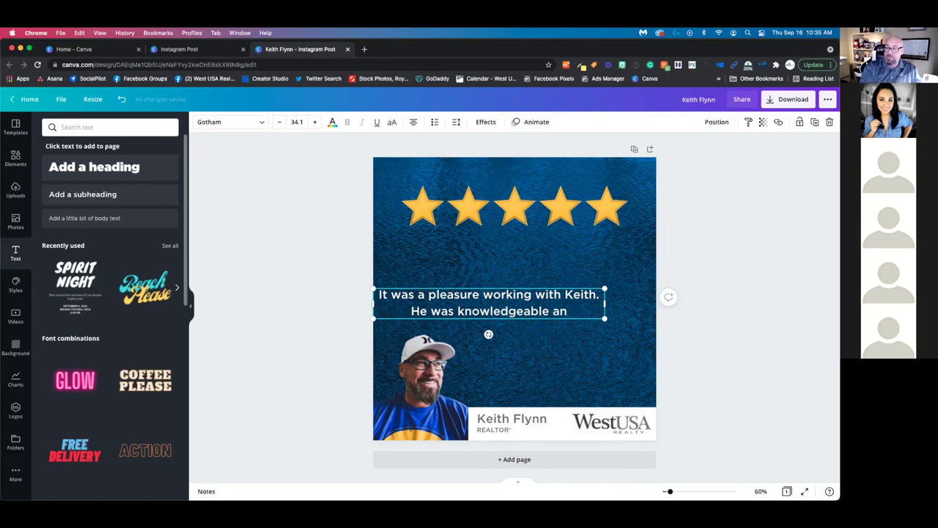
{"action": "type", "text": "d polite."}
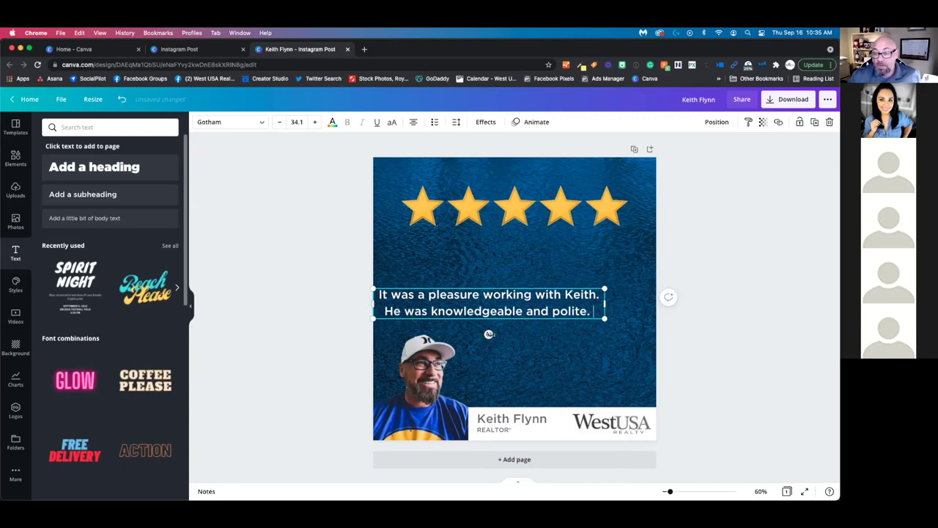
Narrow the quote box into a three-line block and centre it under the stars.
{"action": "left_click", "coordinate": [469, 255]}
{"action": "left_click_drag", "start_coordinate": [463, 308], "coordinate": [494, 276]}
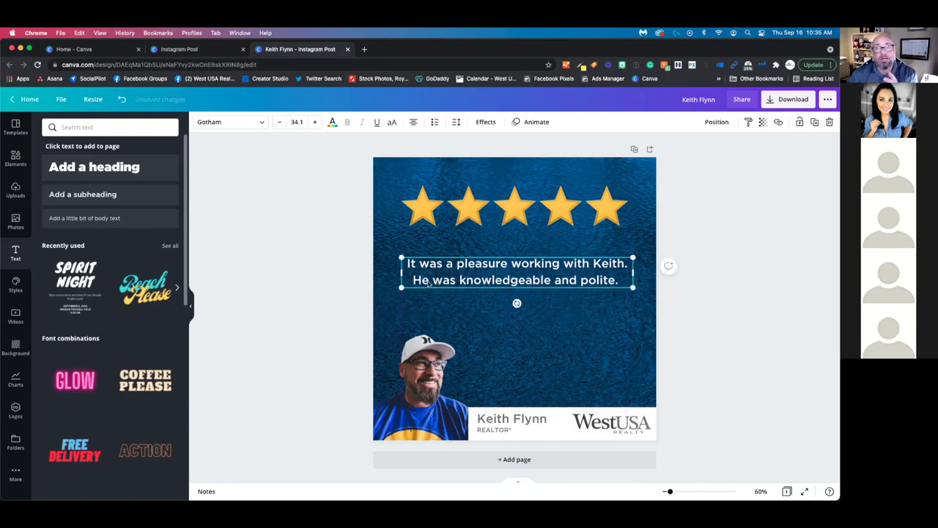
{"action": "left_click_drag", "start_coordinate": [413, 272], "coordinate": [470, 279]}
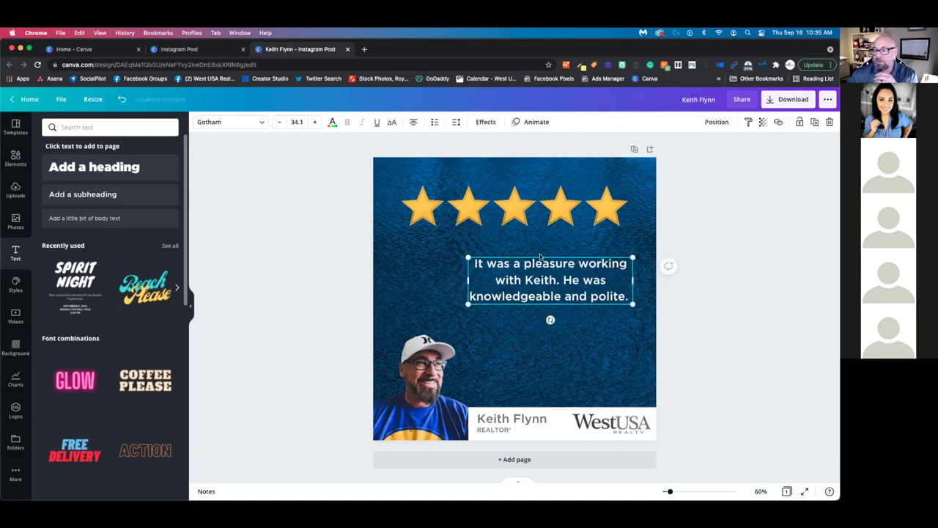
{"action": "left_click_drag", "start_coordinate": [538, 278], "coordinate": [510, 275]}
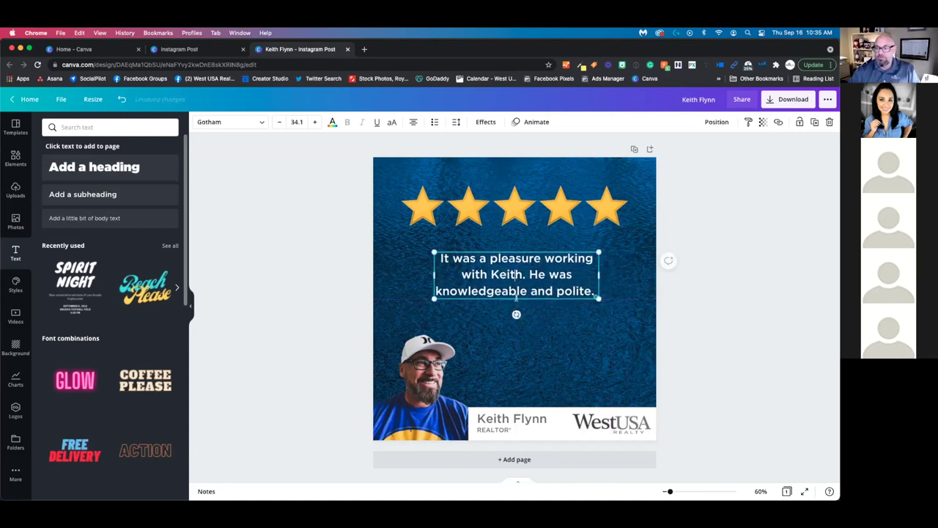
Add a subheading with the reviewer's name and a dash, placed right beneath the quote.
{"action": "left_click", "coordinate": [84, 194]}
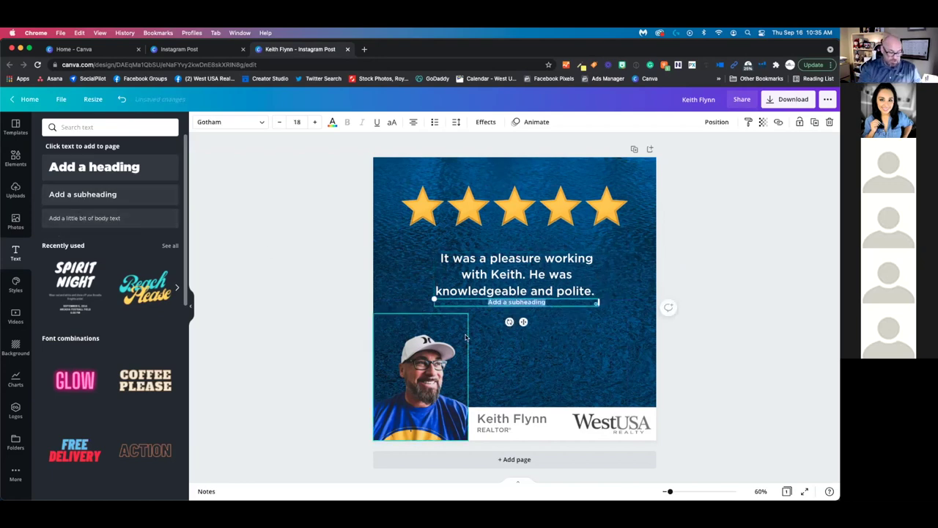
{"action": "type", "text": "Tom"}
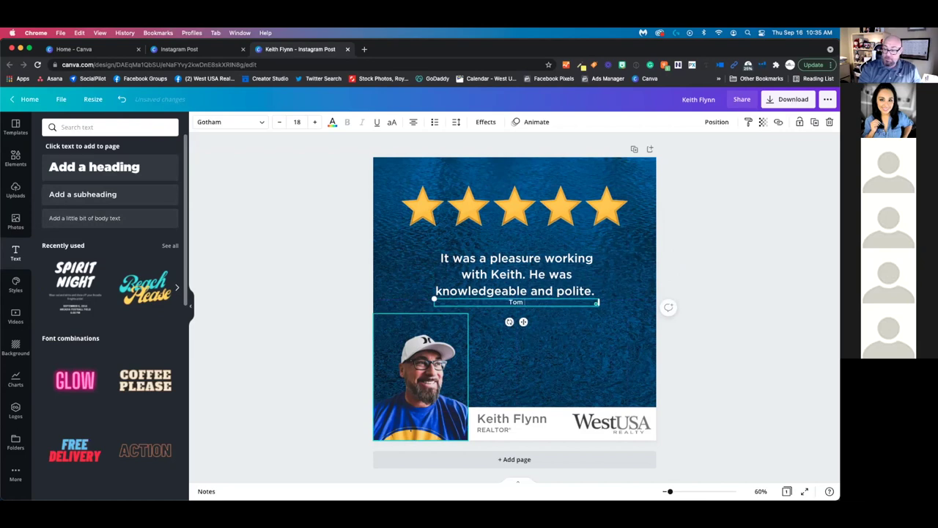
{"action": "type", "text": " P."}
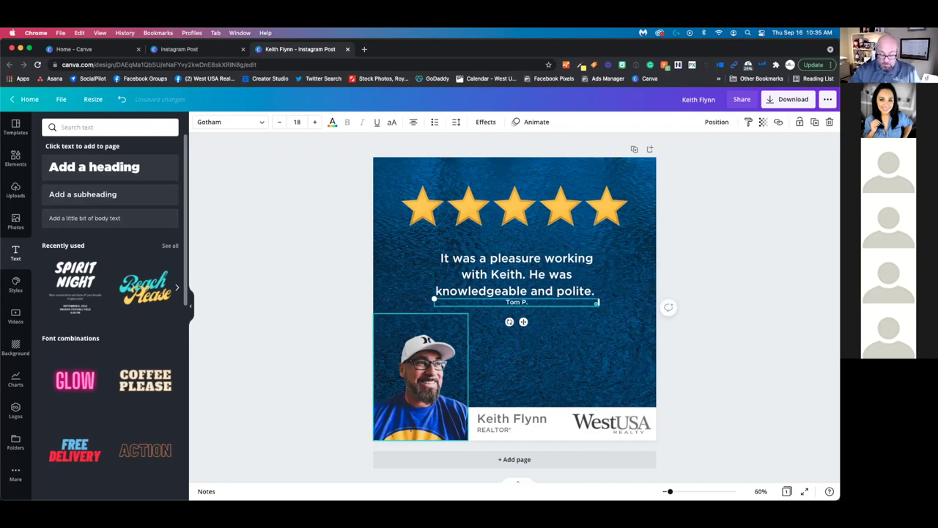
{"action": "type", "text": "-"}
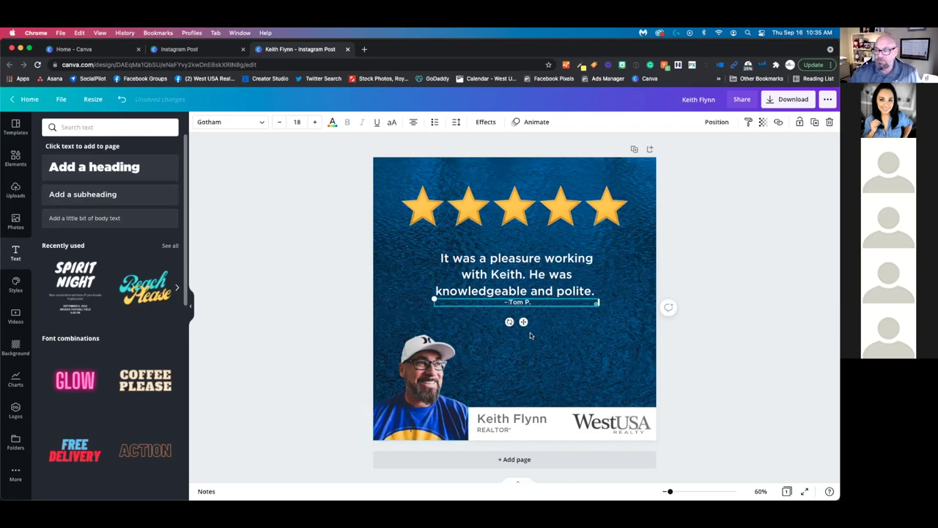
{"action": "left_click_drag", "start_coordinate": [524, 322], "coordinate": [586, 330]}
{"action": "left_click", "coordinate": [686, 286]}
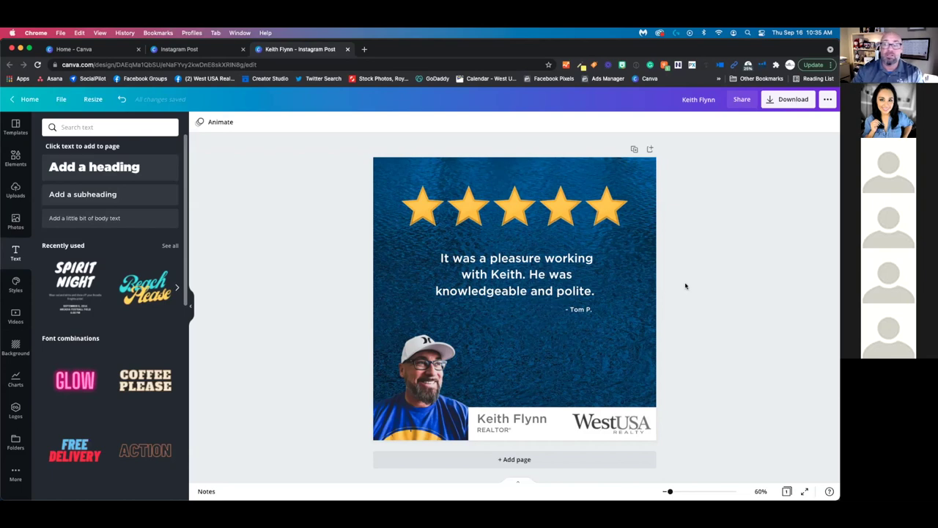
Check the five-star graphic and the quote box by selecting and deselecting each.
{"action": "left_click", "coordinate": [514, 207]}
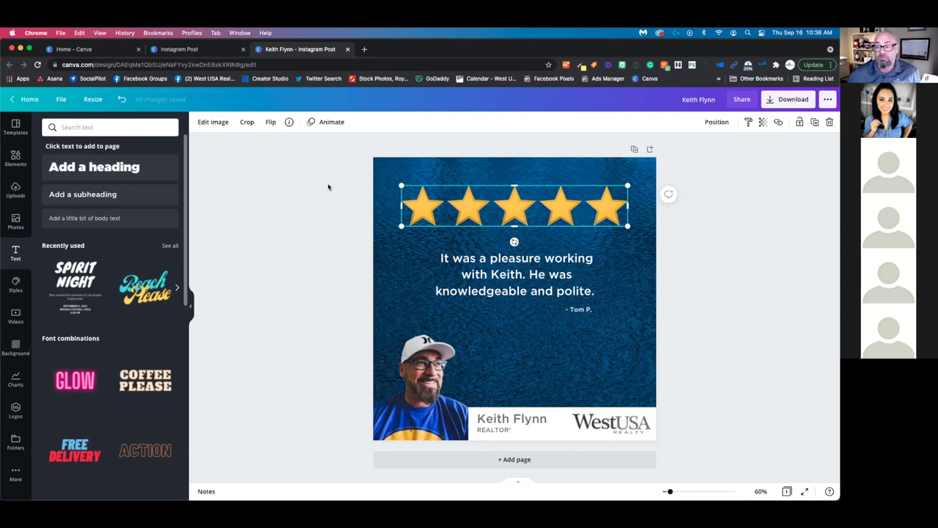
{"action": "left_click", "coordinate": [330, 187]}
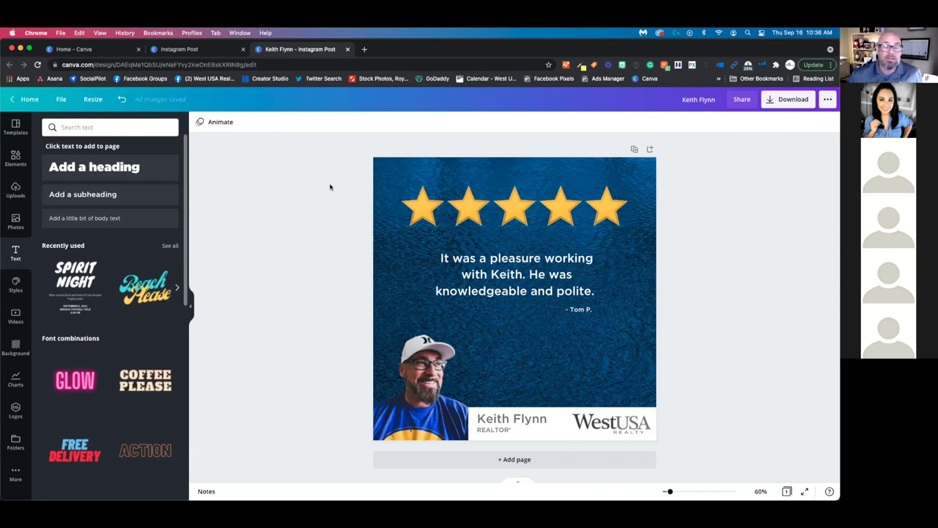
{"action": "left_click", "coordinate": [519, 273]}
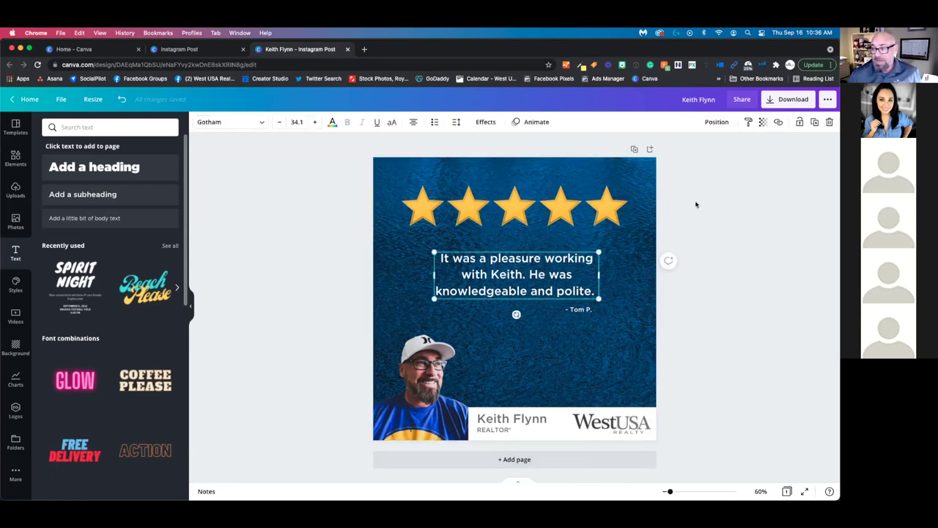
{"action": "left_click", "coordinate": [762, 217]}
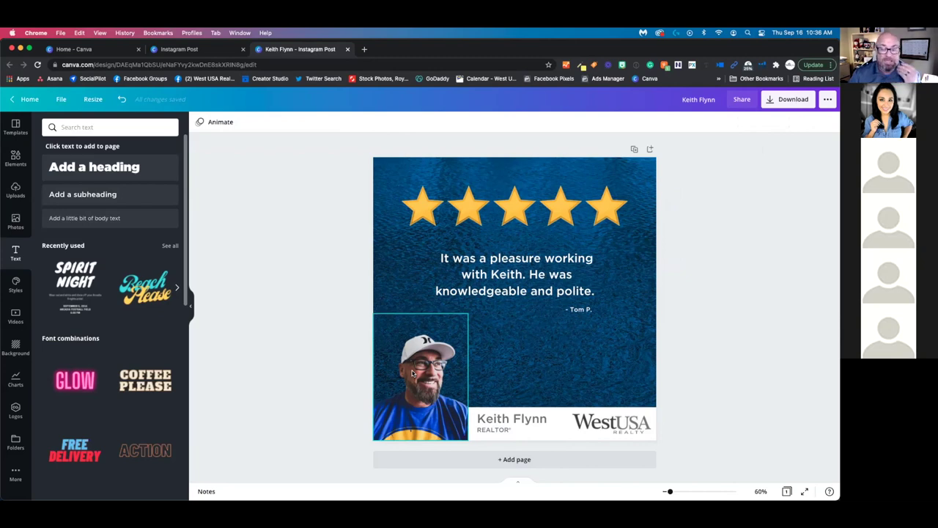
Clear the Elements search, delete the agent's bottom-left photo and show all Frames.
{"action": "left_click", "coordinate": [16, 157]}
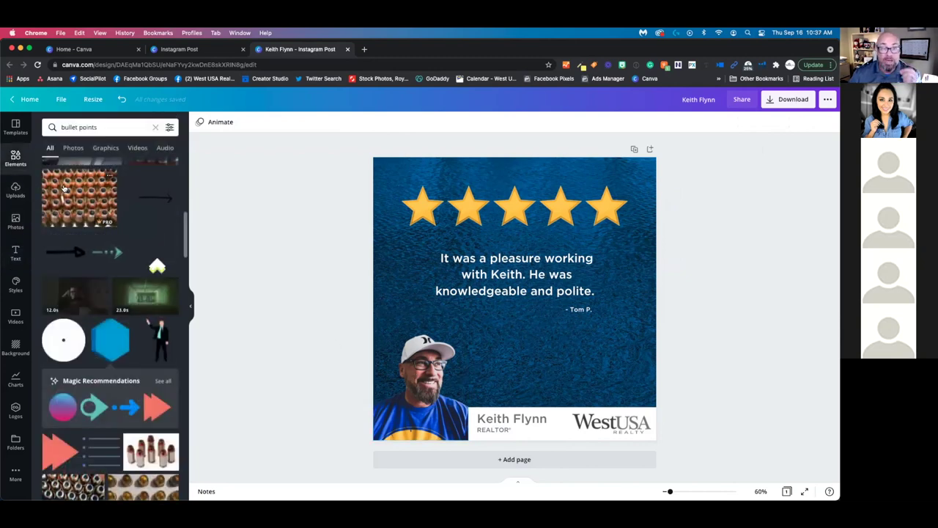
{"action": "scroll", "coordinate": [73, 191], "scroll_direction": "up", "scroll_amount": 3}
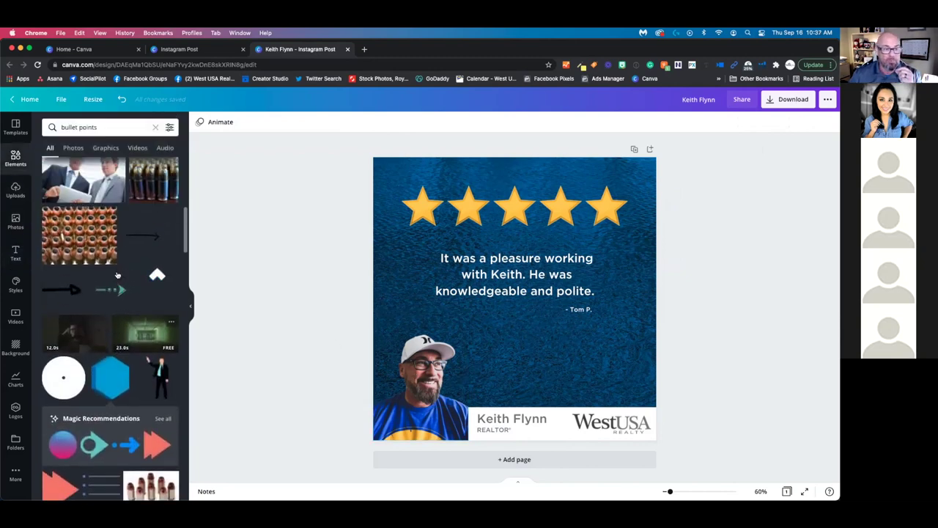
{"action": "left_click", "coordinate": [158, 128]}
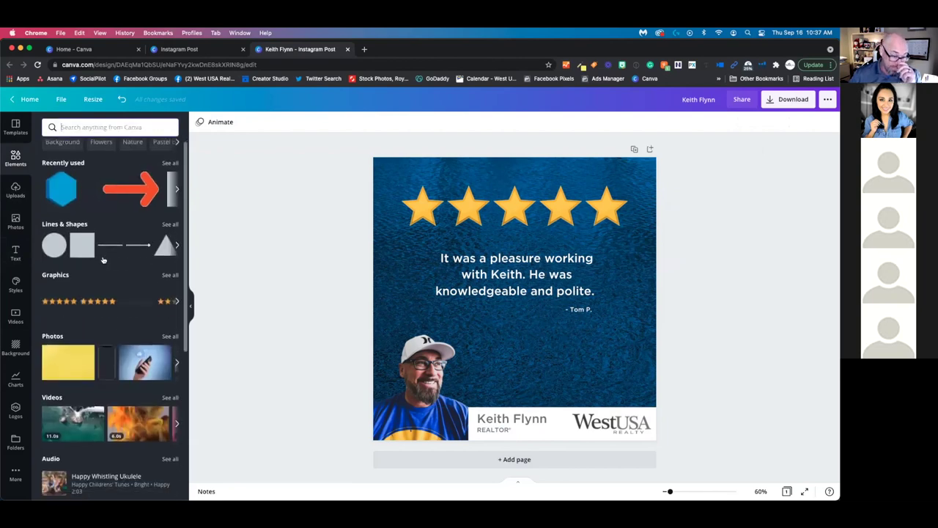
{"action": "scroll", "coordinate": [103, 263], "scroll_direction": "down", "scroll_amount": 5}
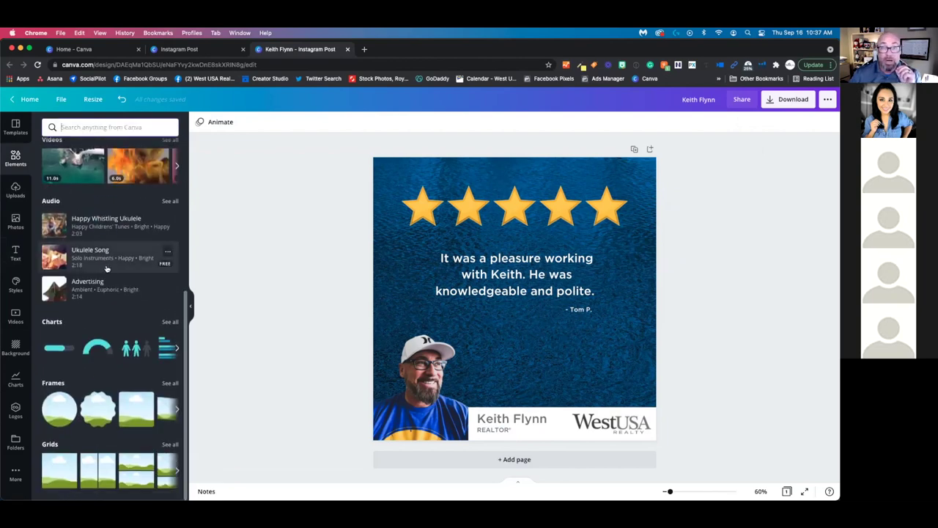
{"action": "left_click", "coordinate": [414, 392]}
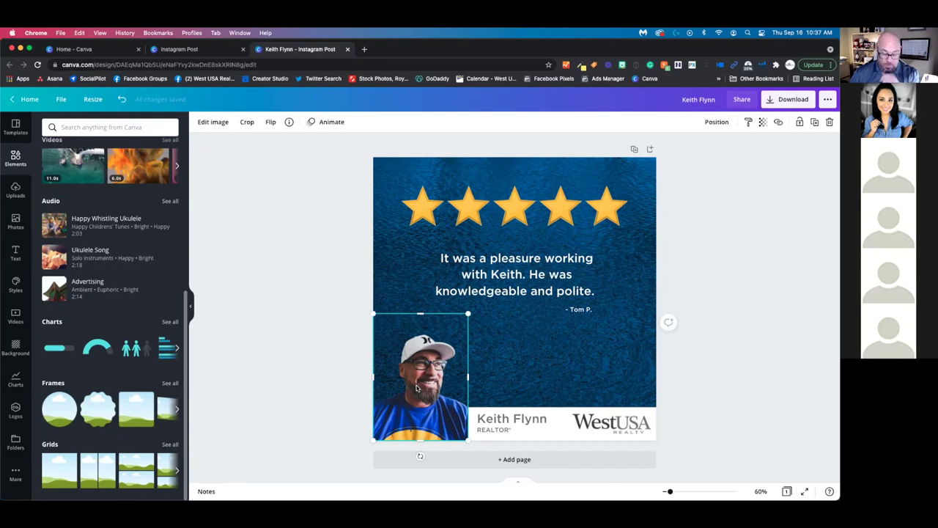
{"action": "key", "text": "Delete"}
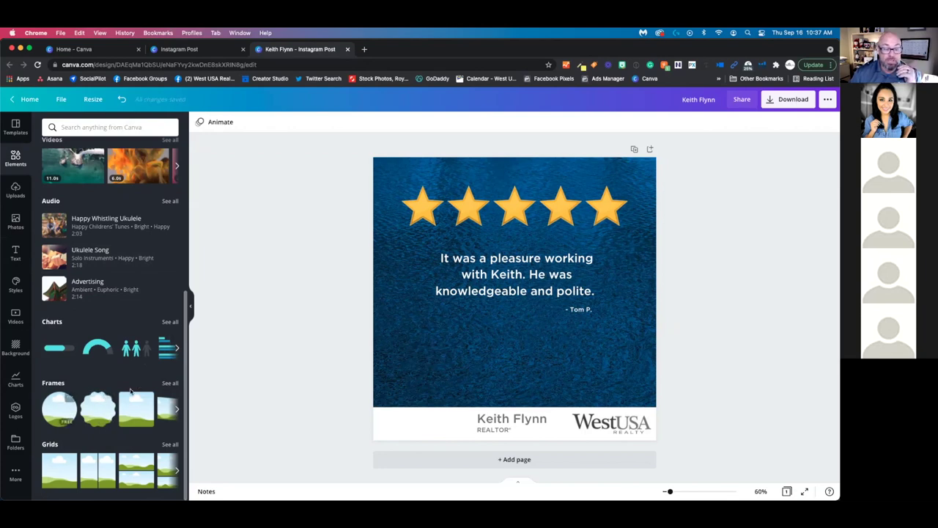
{"action": "left_click", "coordinate": [169, 383]}
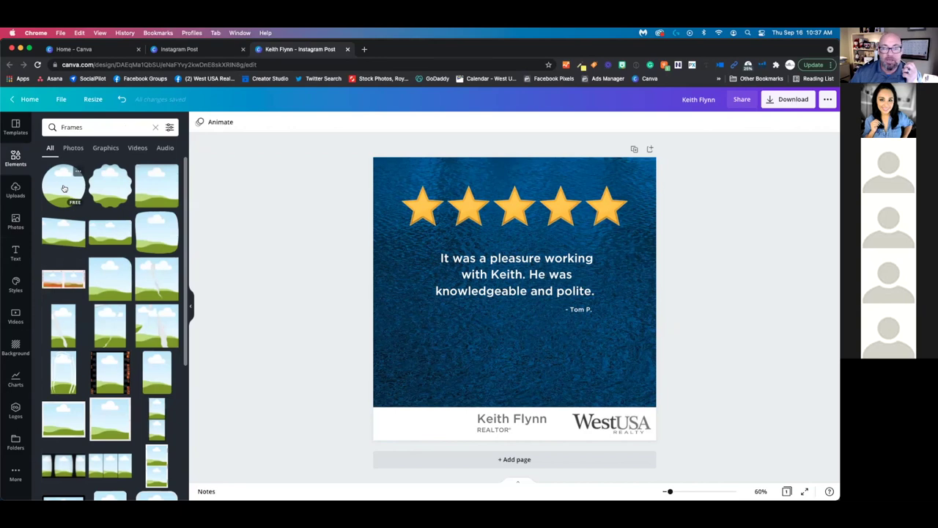
Add a circle frame, bring it forward in front of the quote, and centre it on the page.
{"action": "left_click", "coordinate": [64, 189]}
{"action": "left_click_drag", "start_coordinate": [520, 341], "coordinate": [517, 346]}
{"action": "left_click", "coordinate": [717, 121]}
{"action": "left_click", "coordinate": [611, 149]}
{"action": "left_click_drag", "start_coordinate": [478, 295], "coordinate": [480, 303]}
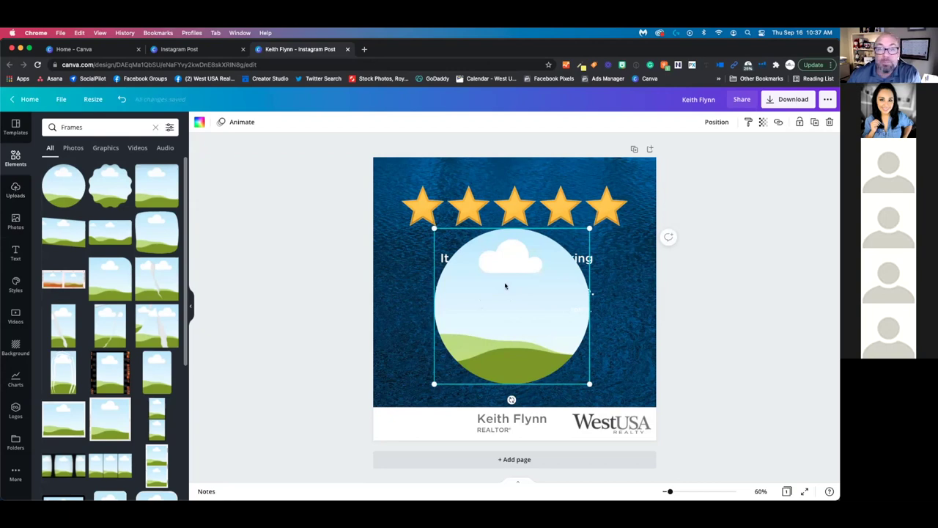
Show the uploaded images and scroll down through them.
{"action": "left_click", "coordinate": [15, 191]}
{"action": "scroll", "coordinate": [124, 314], "scroll_direction": "down", "scroll_amount": 5}
{"action": "scroll", "coordinate": [124, 314], "scroll_direction": "down", "scroll_amount": 10}
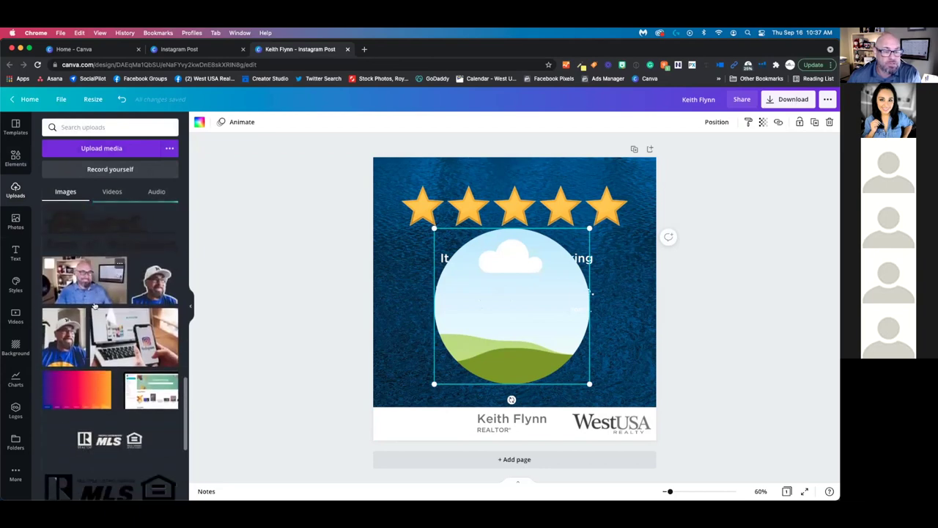
Drop the uploaded portrait of the man in a cap into the circle frame.
{"action": "left_click", "coordinate": [64, 336]}
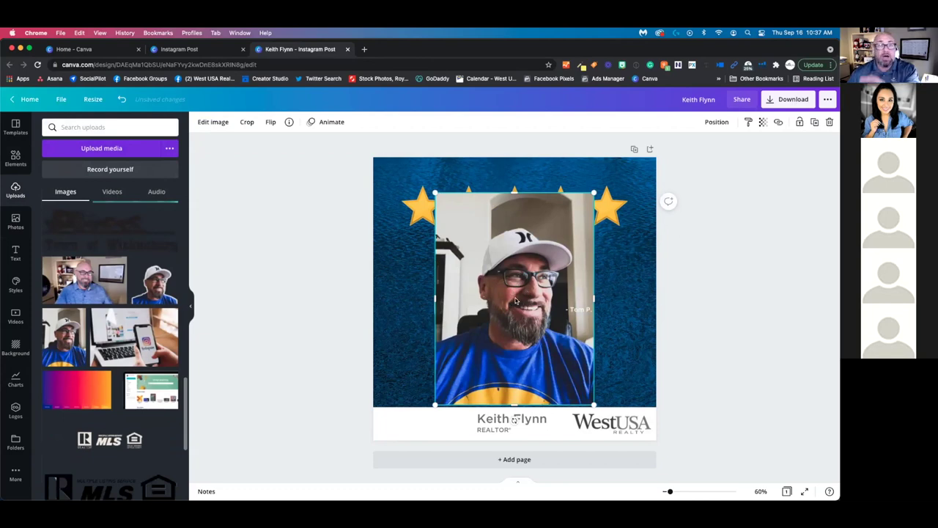
{"action": "mouse_move", "coordinate": [523, 302]}
{"action": "left_mouse_down"}
{"action": "mouse_move", "coordinate": [509, 332]}
{"action": "mouse_move", "coordinate": [521, 300]}
{"action": "left_mouse_up"}
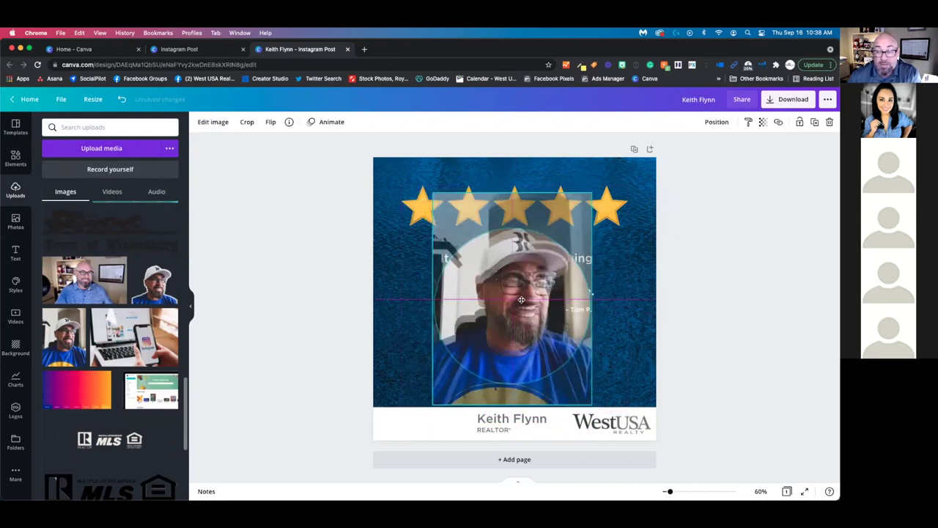
{"action": "left_click_drag", "start_coordinate": [521, 300], "coordinate": [521, 300]}
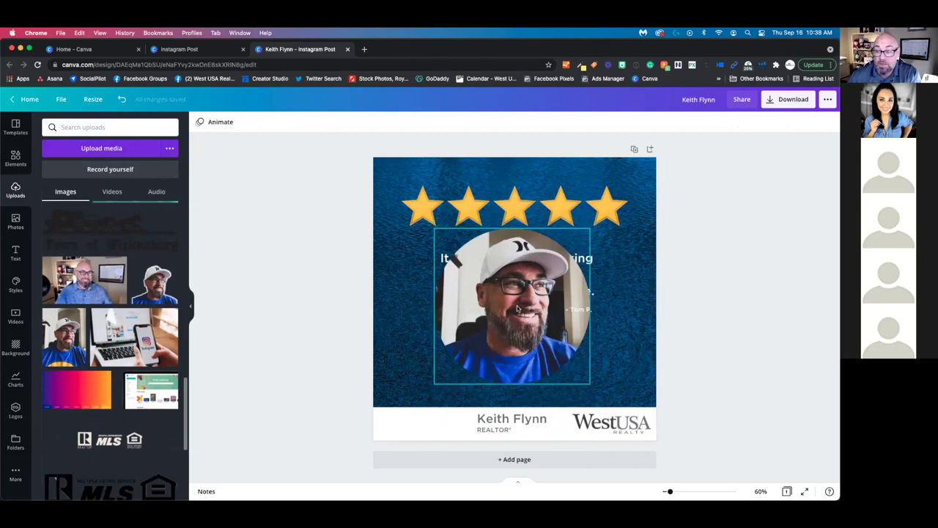
Shrink the framed portrait to 294 × 294 and place it above the name bar, bottom left.
{"action": "left_click", "coordinate": [510, 316]}
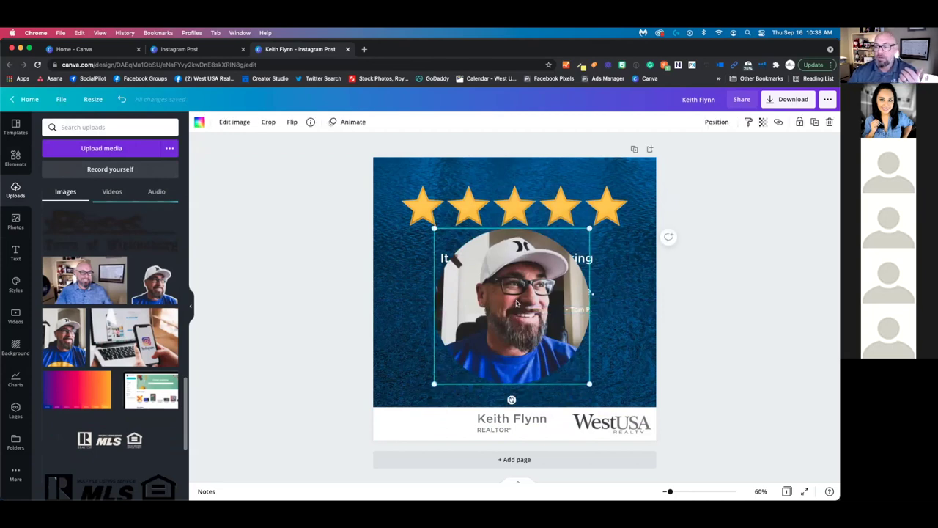
{"action": "left_click_drag", "start_coordinate": [510, 316], "coordinate": [465, 327]}
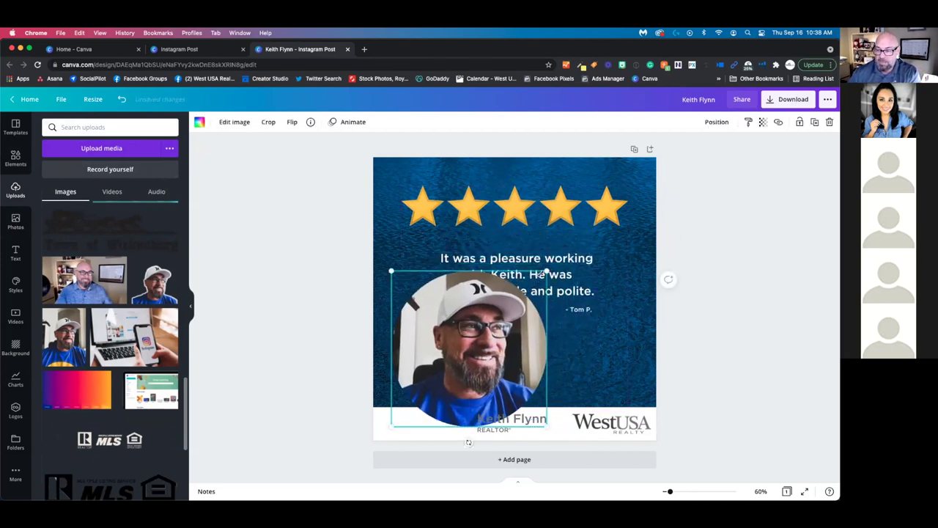
{"action": "left_click_drag", "start_coordinate": [547, 272], "coordinate": [468, 350]}
{"action": "left_click_drag", "start_coordinate": [438, 383], "coordinate": [430, 387]}
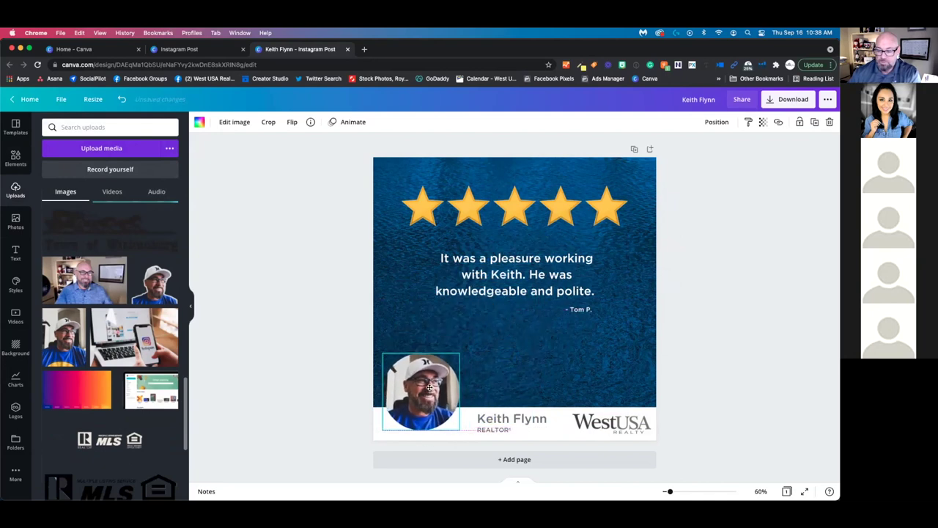
{"action": "mouse_move", "coordinate": [429, 387]}
{"action": "left_mouse_down"}
{"action": "mouse_move", "coordinate": [467, 307]}
{"action": "mouse_move", "coordinate": [436, 191]}
{"action": "mouse_move", "coordinate": [431, 390]}
{"action": "left_mouse_up"}
{"action": "left_click", "coordinate": [712, 299]}
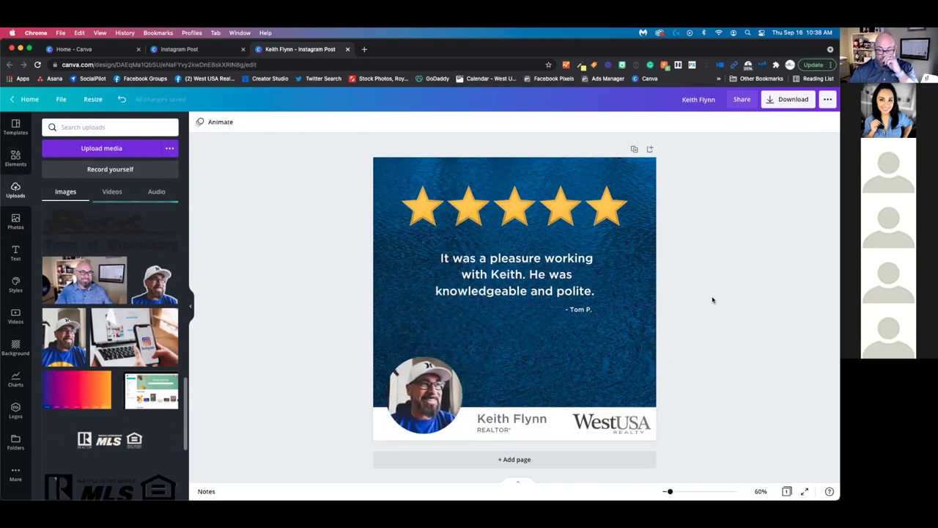
{"action": "left_click", "coordinate": [412, 382]}
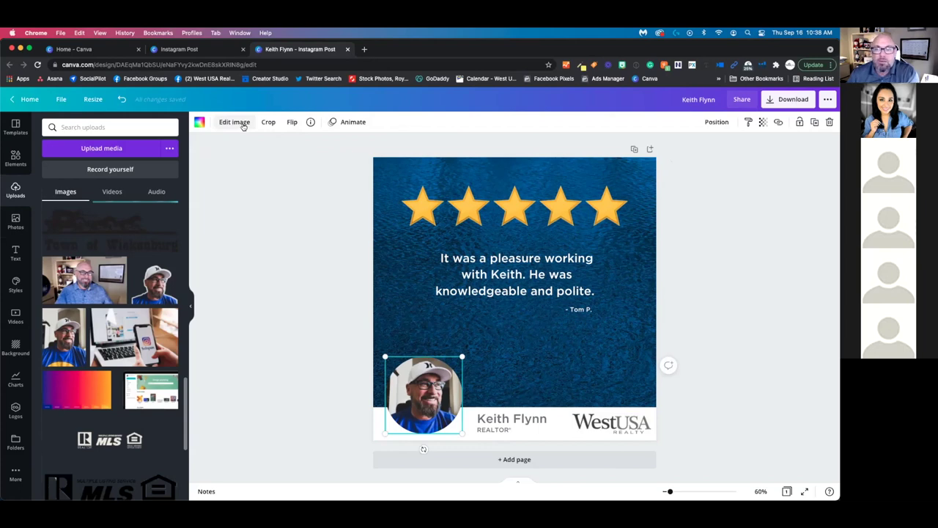
In the headshot's image effects, preview a Drop shadow and discard it.
{"action": "left_click", "coordinate": [234, 122]}
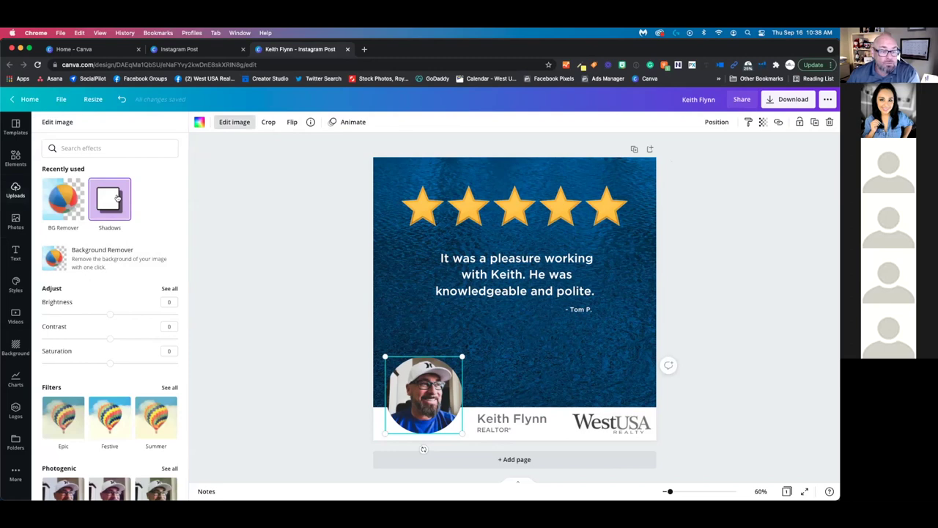
{"action": "left_click", "coordinate": [118, 198]}
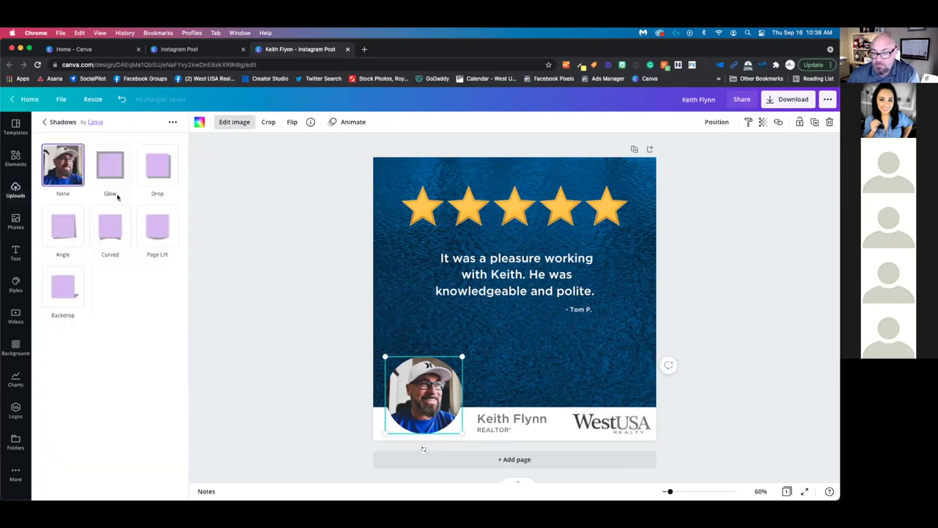
{"action": "left_click", "coordinate": [150, 173]}
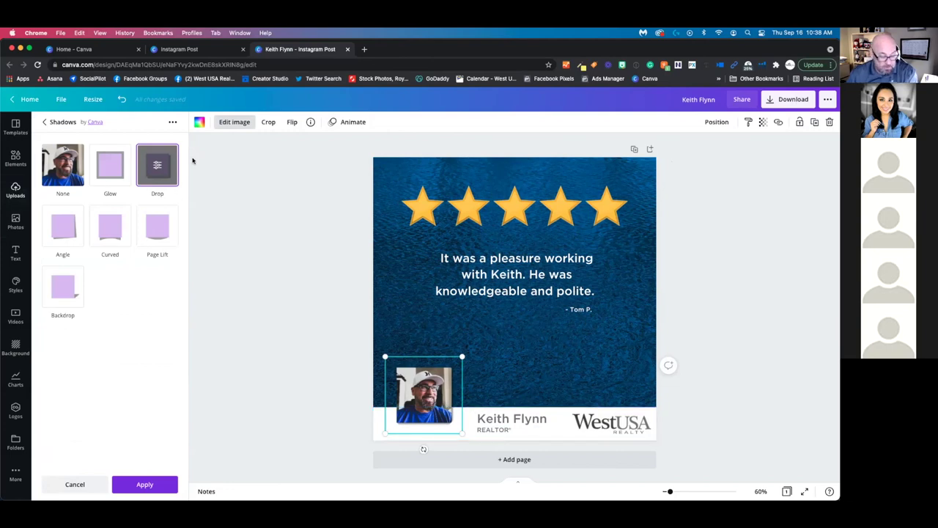
{"action": "key", "text": "Escape"}
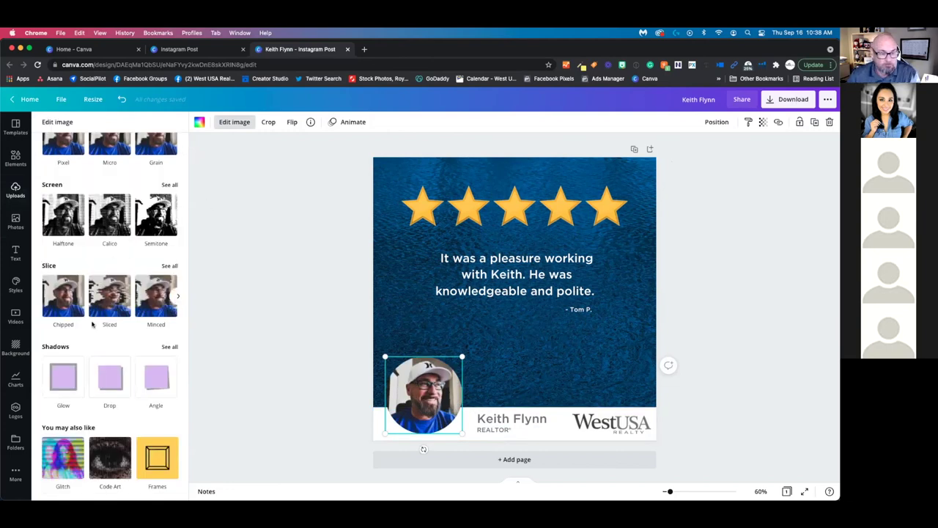
Preview the Classic and Flint Photogenic filters, discarding both to keep the photo unfiltered.
{"action": "scroll", "coordinate": [110, 330], "scroll_direction": "up", "scroll_amount": 4}
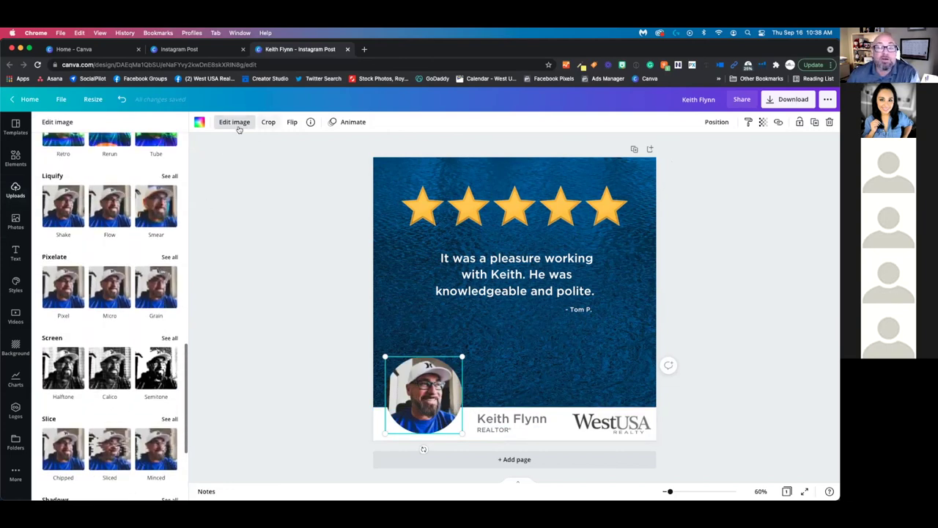
{"action": "scroll", "coordinate": [84, 242], "scroll_direction": "up", "scroll_amount": 10}
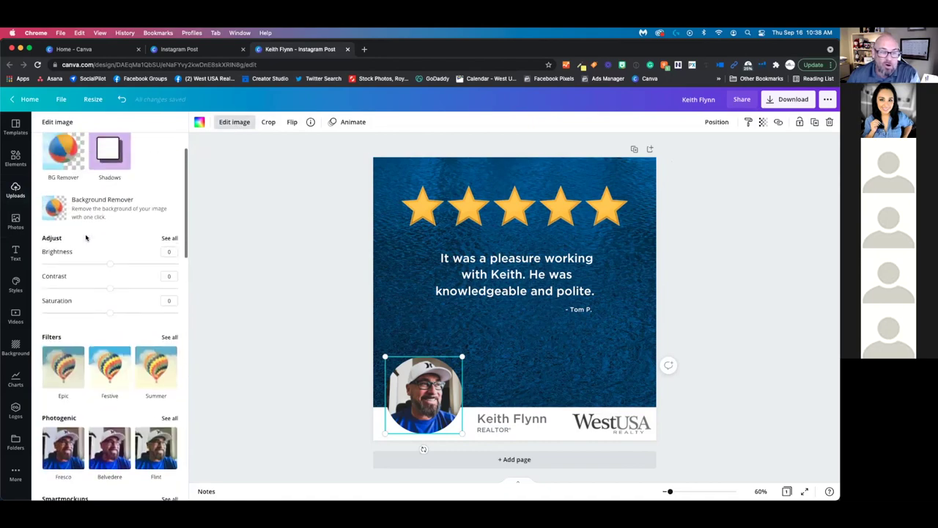
{"action": "scroll", "coordinate": [124, 271], "scroll_direction": "down", "scroll_amount": 5}
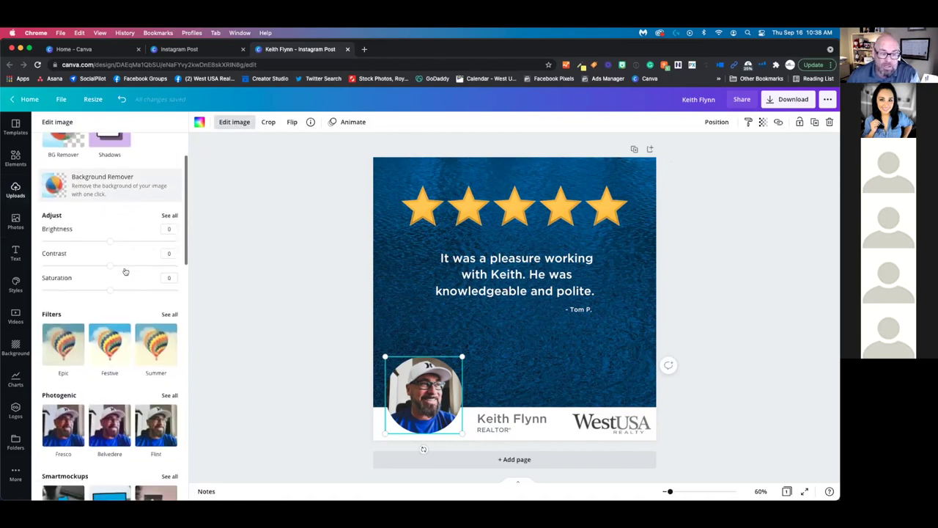
{"action": "scroll", "coordinate": [121, 271], "scroll_direction": "down", "scroll_amount": 2}
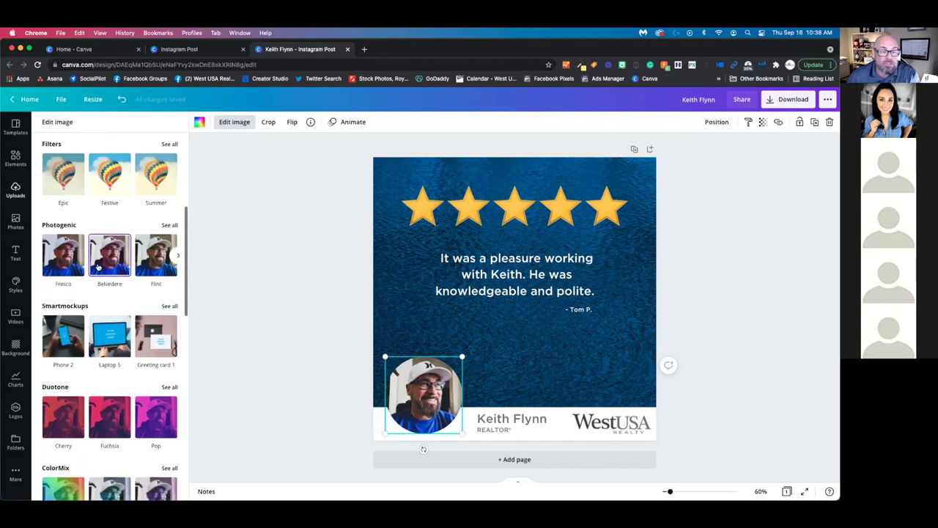
{"action": "left_click", "coordinate": [171, 226]}
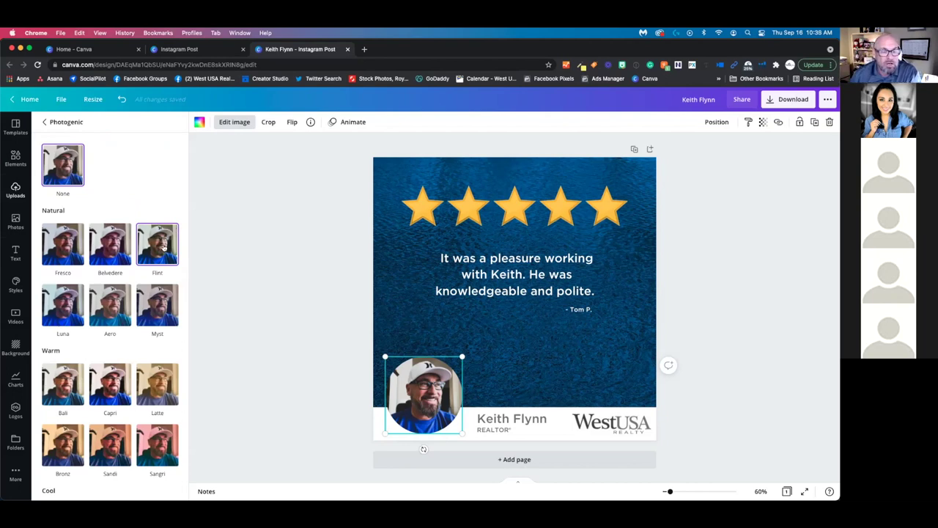
{"action": "scroll", "coordinate": [115, 327], "scroll_direction": "down", "scroll_amount": 2}
{"action": "scroll", "coordinate": [115, 329], "scroll_direction": "down", "scroll_amount": 1}
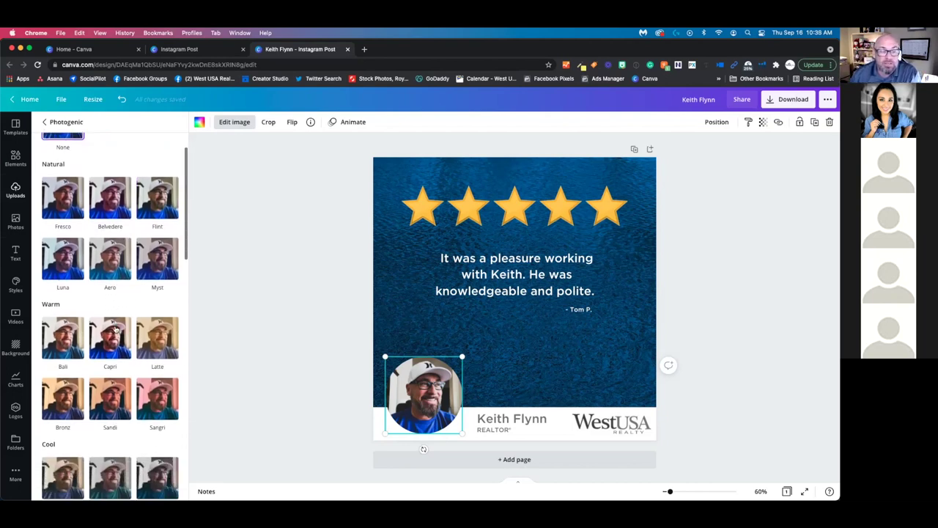
{"action": "scroll", "coordinate": [98, 321], "scroll_direction": "down", "scroll_amount": 10}
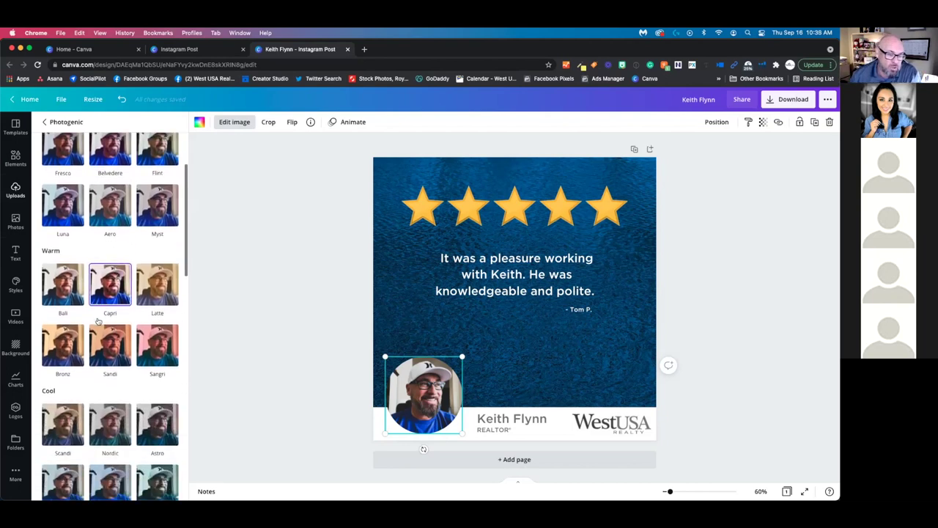
{"action": "scroll", "coordinate": [97, 323], "scroll_direction": "down", "scroll_amount": 12}
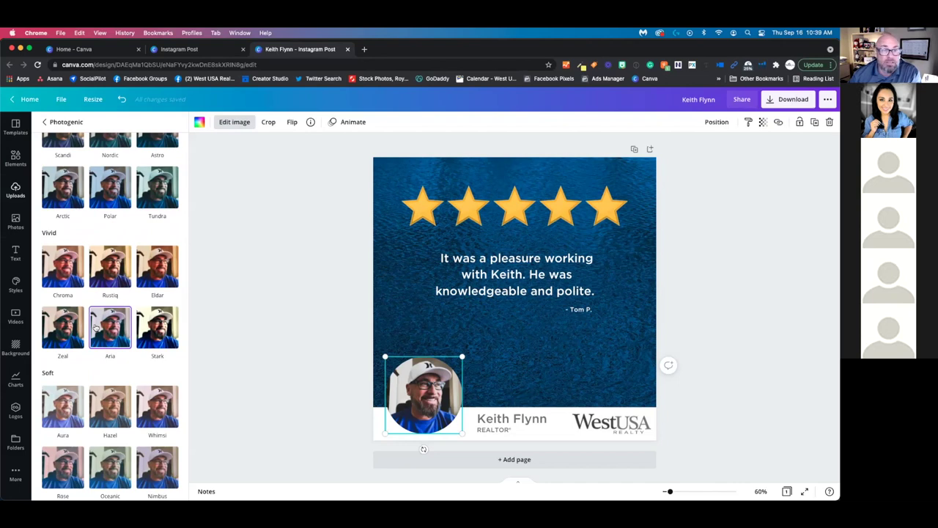
{"action": "scroll", "coordinate": [95, 327], "scroll_direction": "down", "scroll_amount": 6}
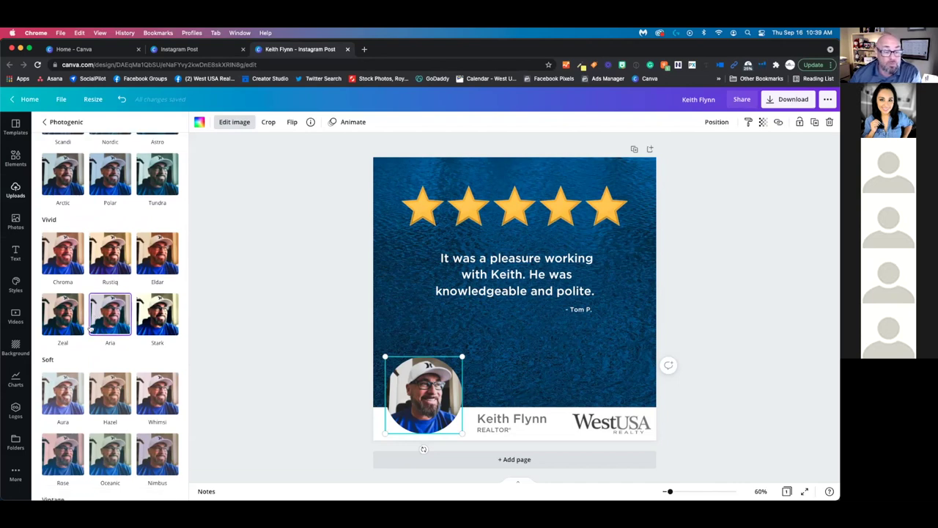
{"action": "scroll", "coordinate": [91, 331], "scroll_direction": "down", "scroll_amount": 9}
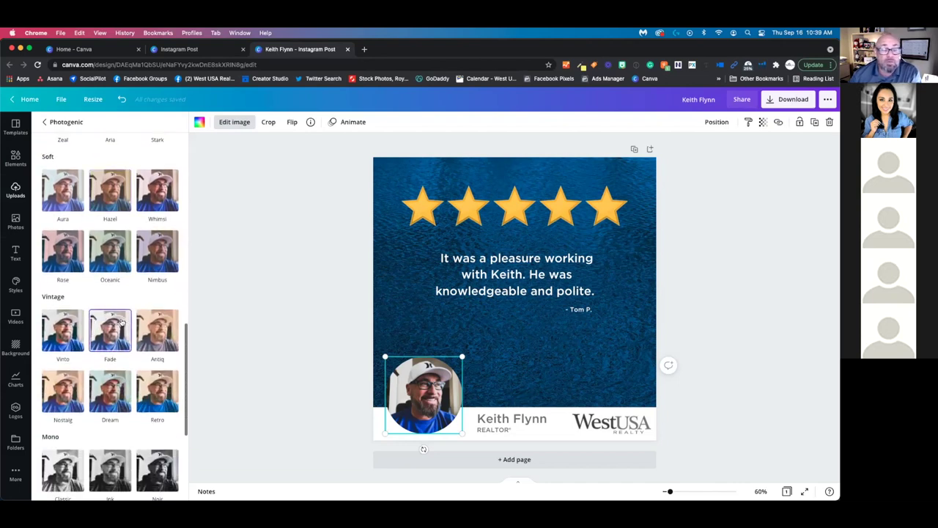
{"action": "scroll", "coordinate": [94, 328], "scroll_direction": "down", "scroll_amount": 14}
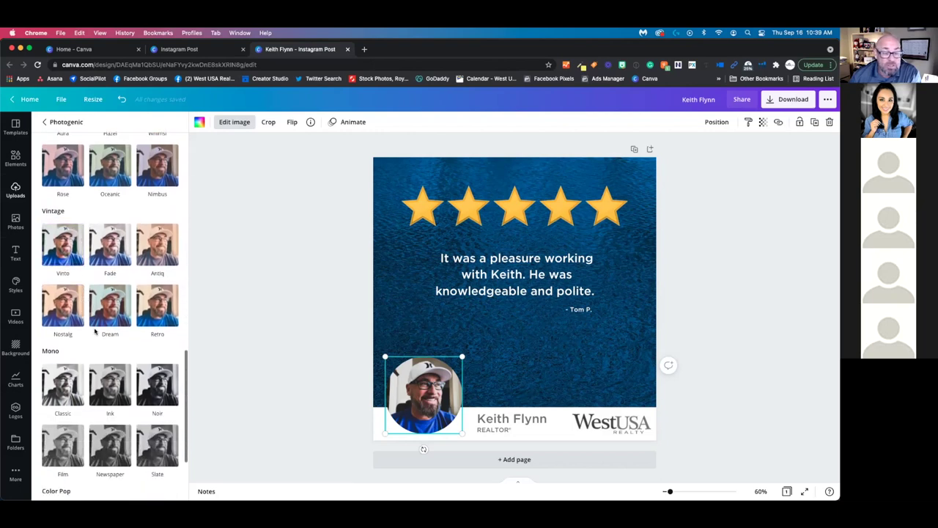
{"action": "left_click", "coordinate": [65, 273]}
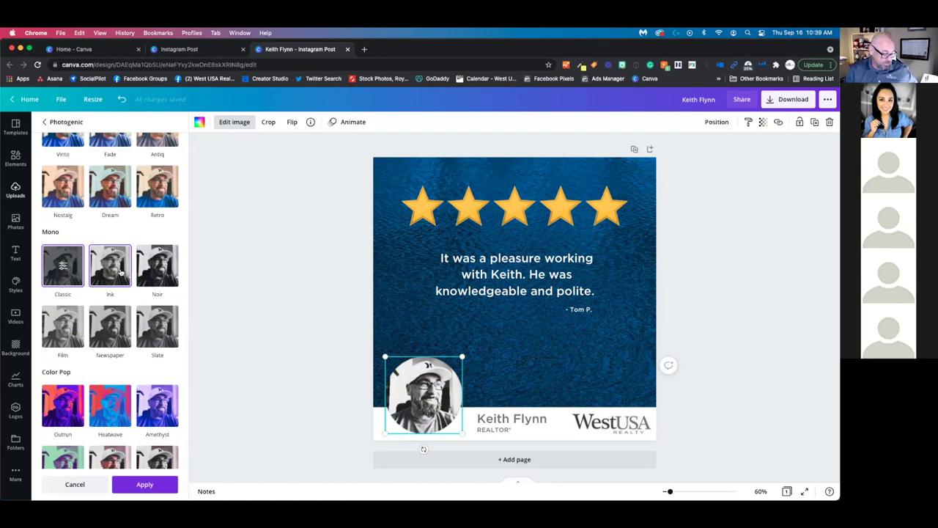
{"action": "key", "text": "Escape"}
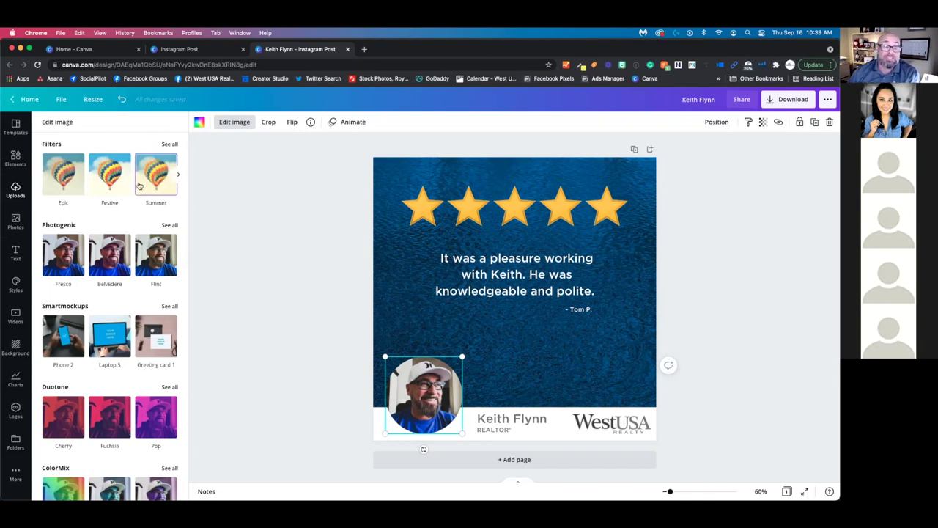
{"action": "left_click", "coordinate": [154, 254]}
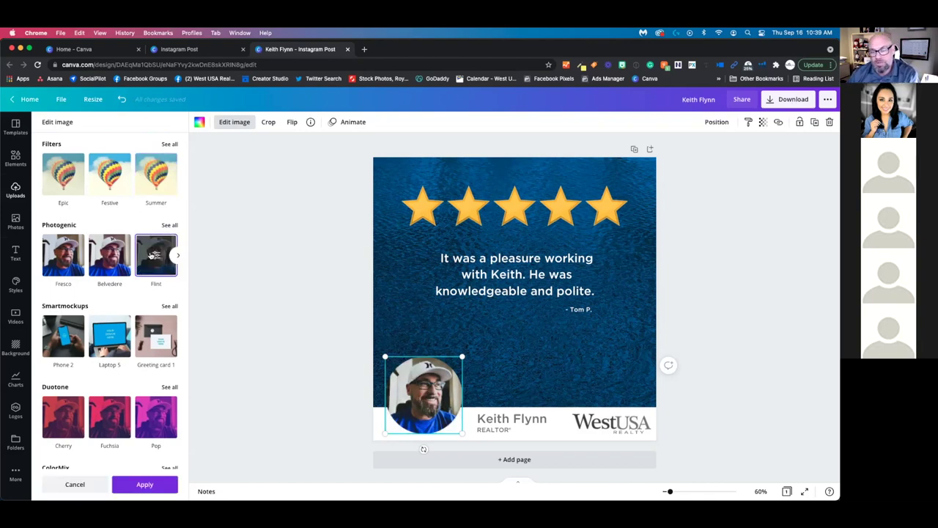
{"action": "left_click", "coordinate": [122, 99]}
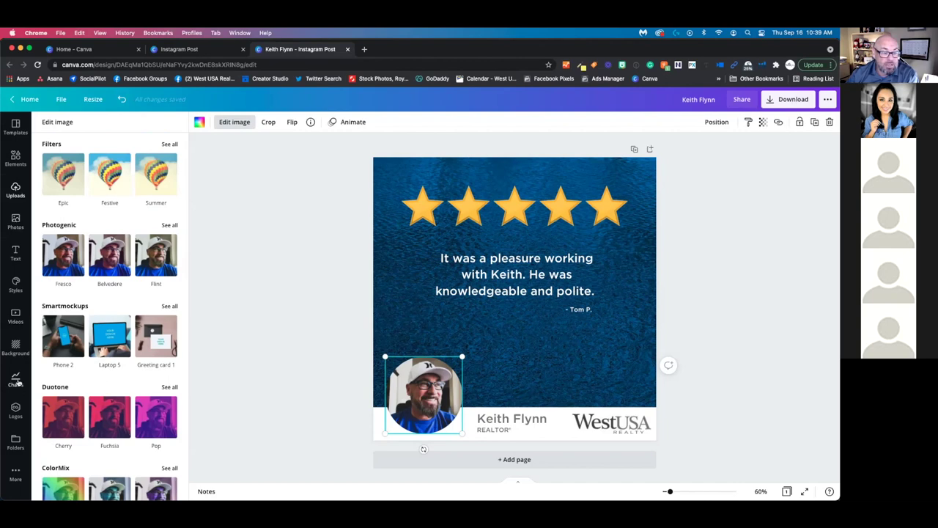
Scroll through the Frames element results to compare frame shapes.
{"action": "left_click", "coordinate": [15, 158]}
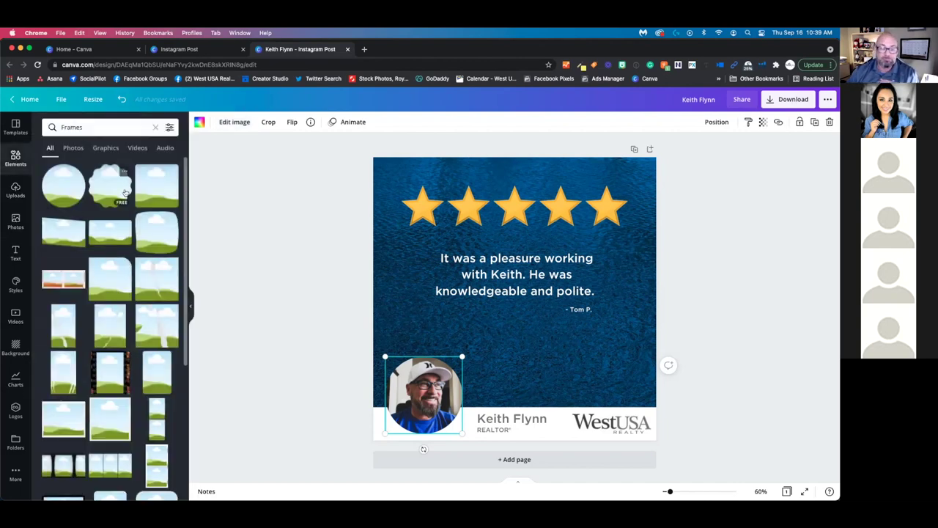
{"action": "scroll", "coordinate": [116, 293], "scroll_direction": "down", "scroll_amount": 5}
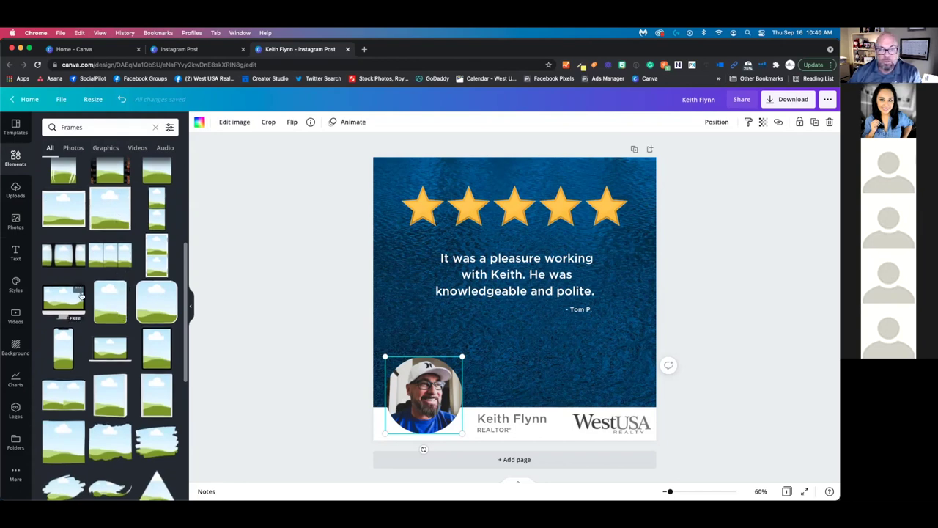
{"action": "scroll", "coordinate": [77, 292], "scroll_direction": "down", "scroll_amount": 1}
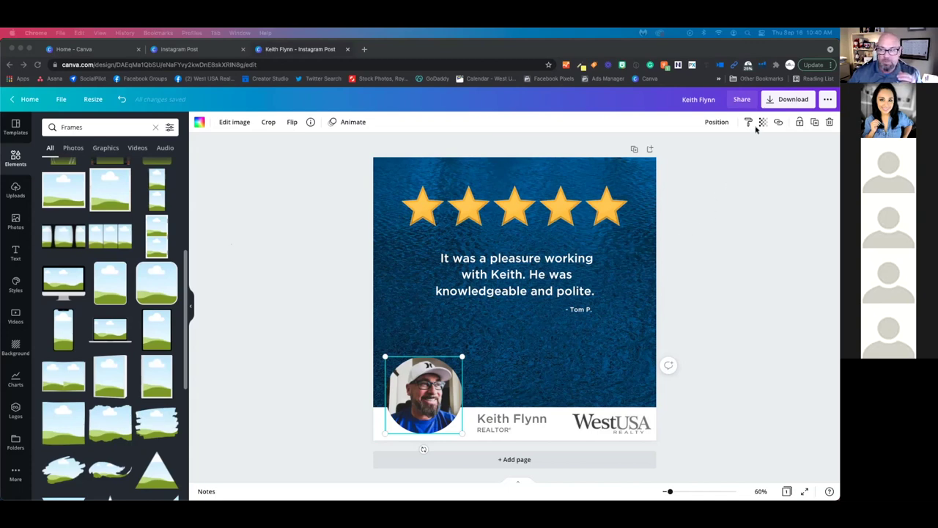
{"action": "left_click", "coordinate": [788, 102]}
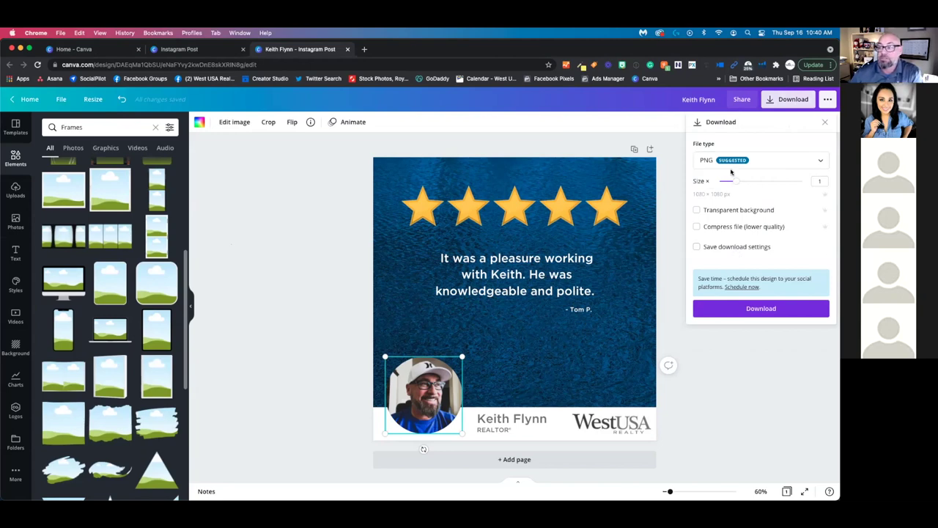
{"action": "left_click", "coordinate": [766, 160]}
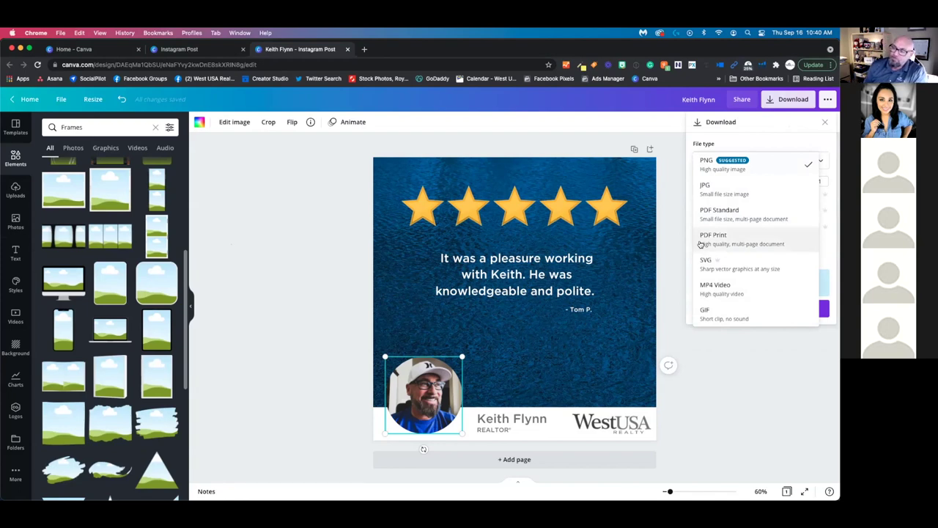
{"action": "left_click", "coordinate": [351, 220]}
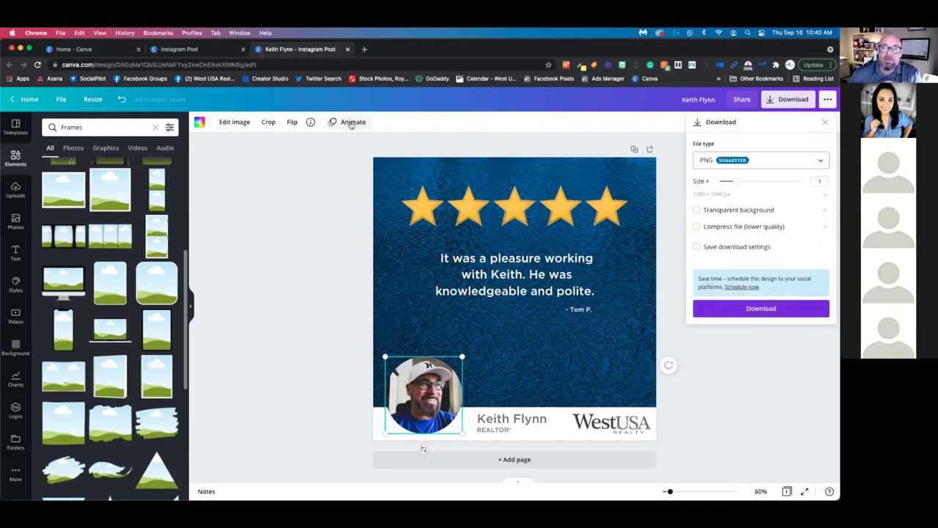
{"action": "left_click", "coordinate": [330, 186]}
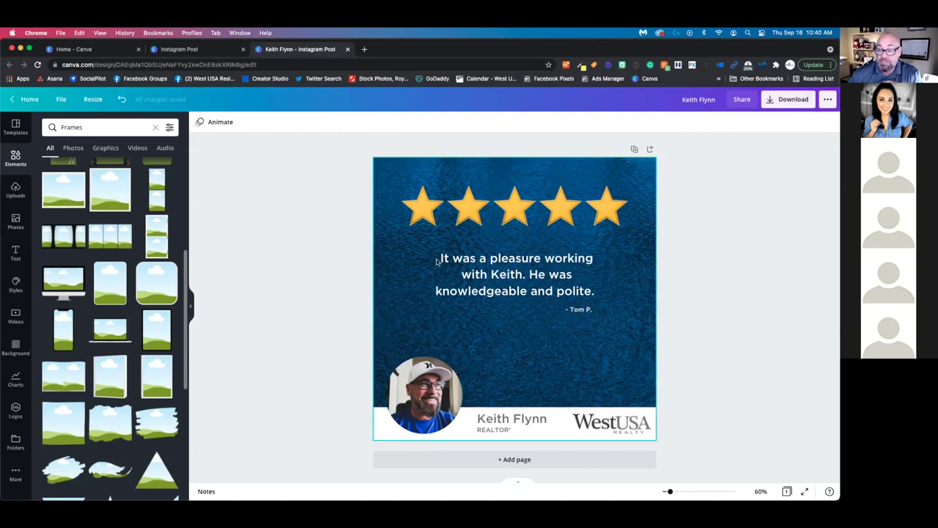
Preview the page animation styles, then bring up PNG download options at 1080 × 1080 px.
{"action": "left_click", "coordinate": [214, 122]}
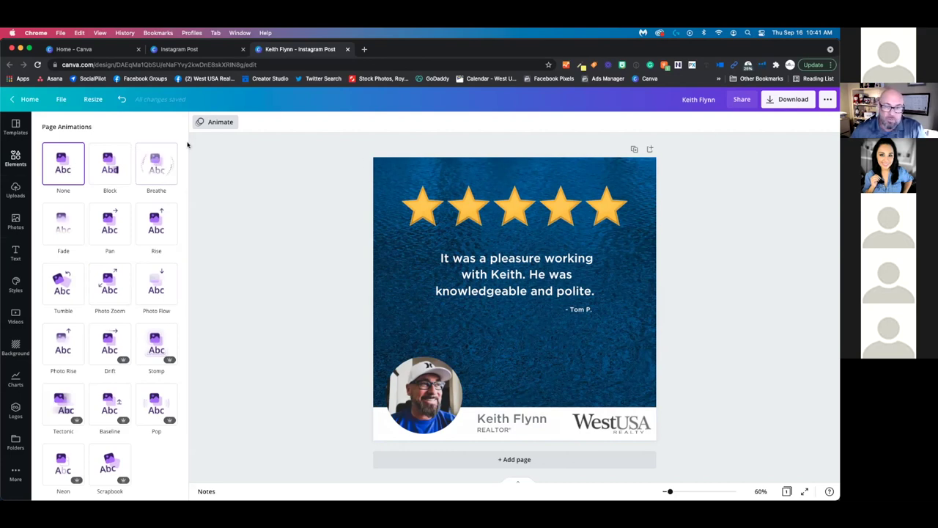
{"action": "left_click", "coordinate": [739, 157]}
{"action": "left_click", "coordinate": [779, 100]}
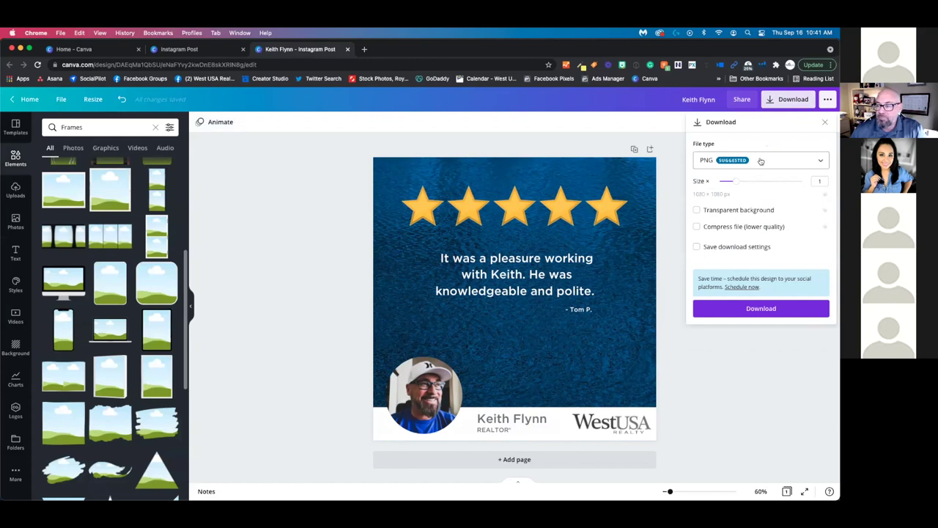
{"action": "left_click", "coordinate": [755, 309]}
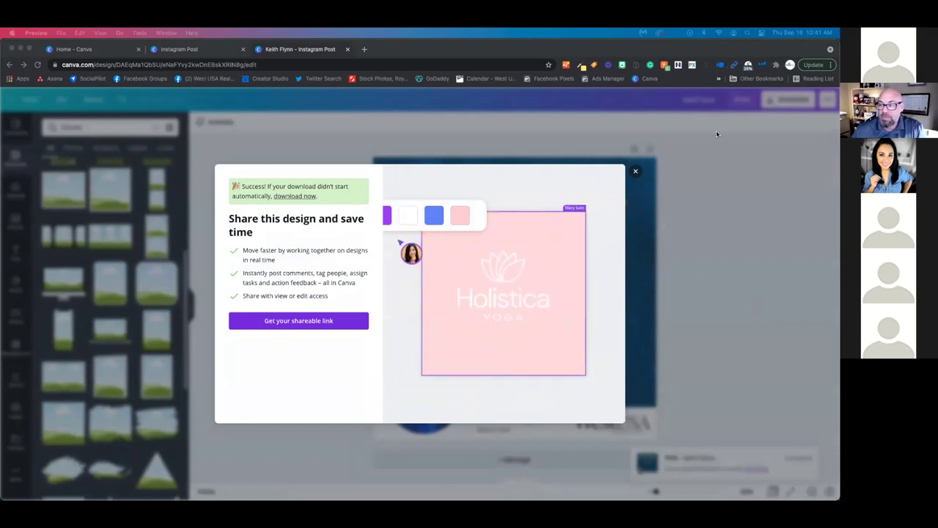
{"action": "left_click", "coordinate": [636, 171]}
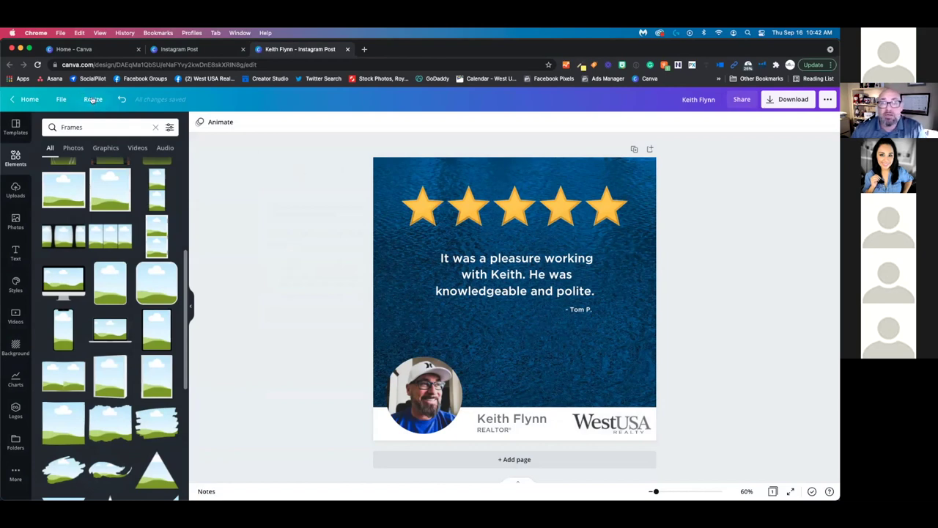
Copy and resize the post to Instagram Story after searching sizes for 'instagram story'.
{"action": "left_click", "coordinate": [93, 100]}
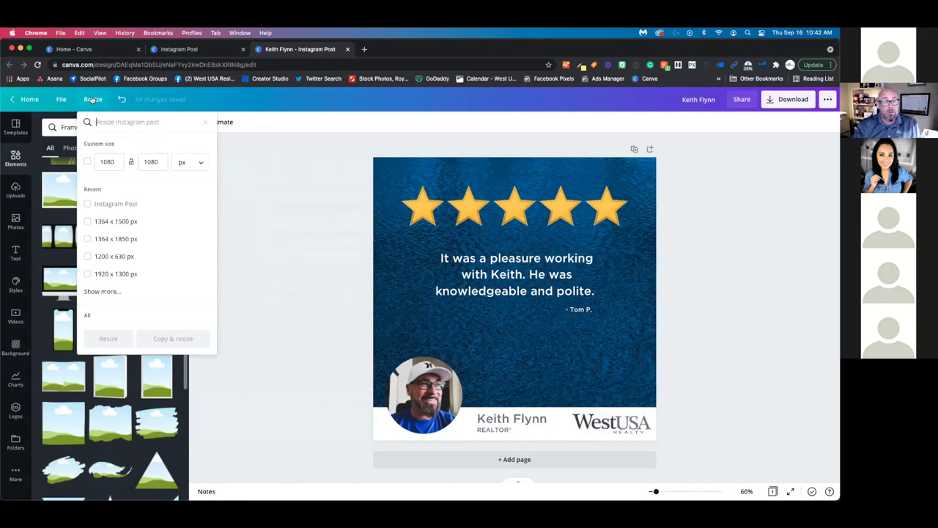
{"action": "type", "text": "instag"}
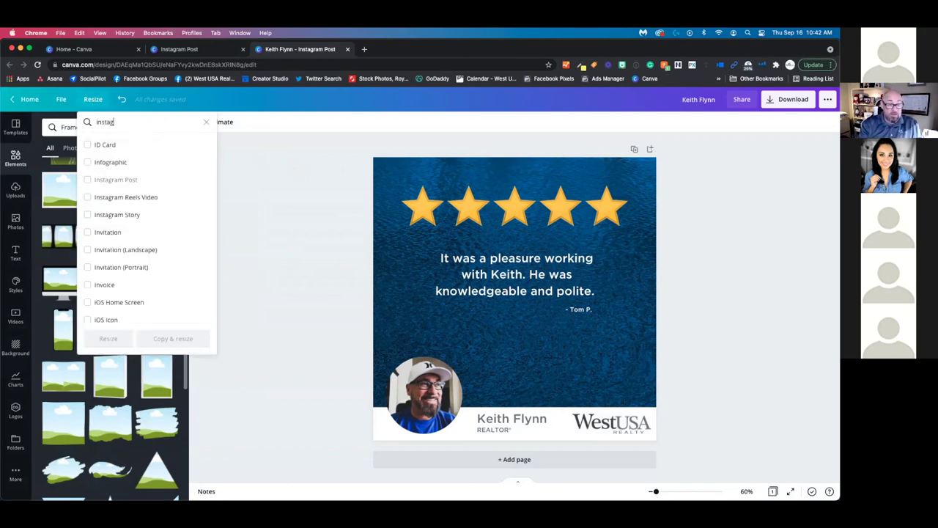
{"action": "type", "text": "ram stories"}
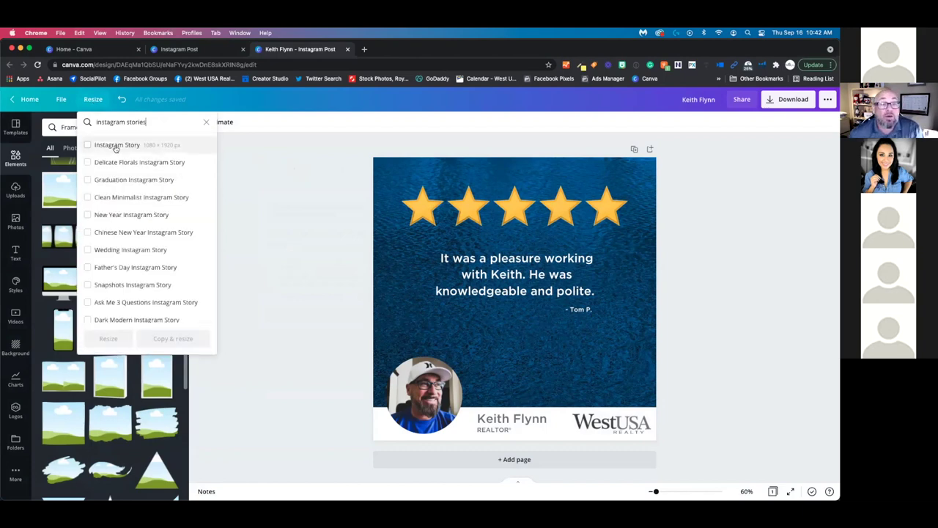
{"action": "key", "text": "BackSpace"}
{"action": "key", "text": "BackSpace"}
{"action": "key", "text": "BackSpace"}
{"action": "type", "text": "y"}
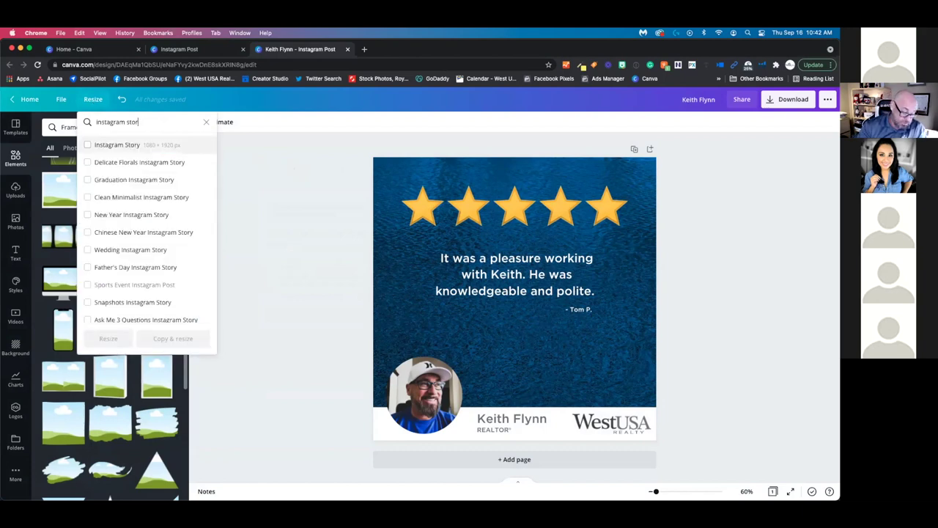
{"action": "left_click", "coordinate": [128, 146]}
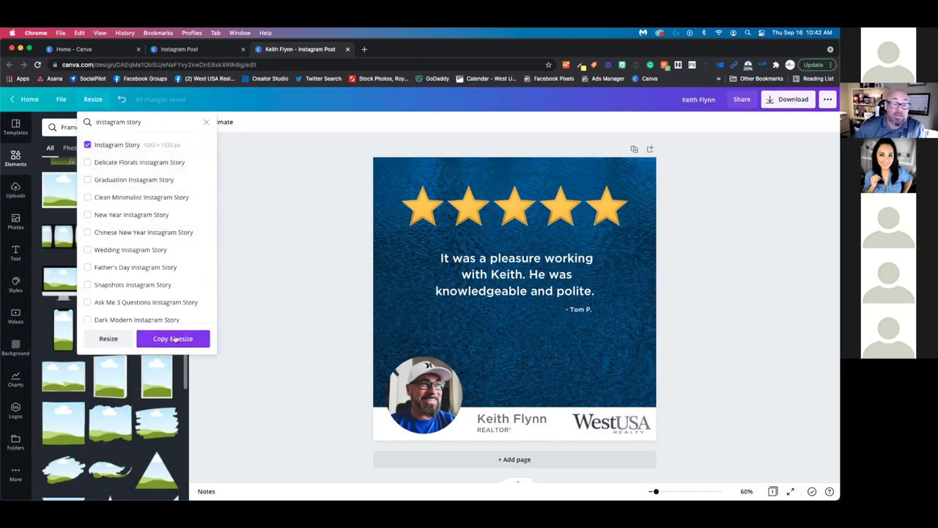
{"action": "left_click", "coordinate": [173, 339]}
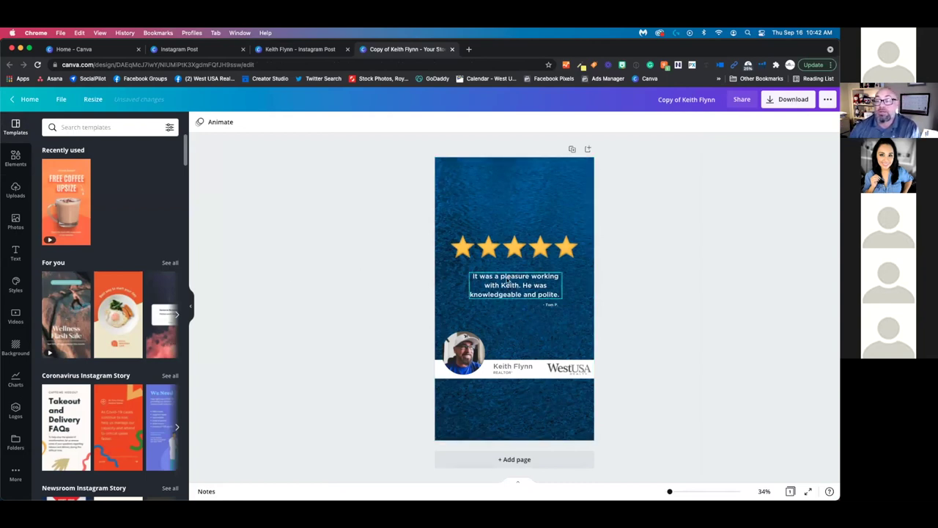
Shrink and raise the stars, move the quote up, and enlarge the attribution below it.
{"action": "left_click", "coordinate": [513, 255]}
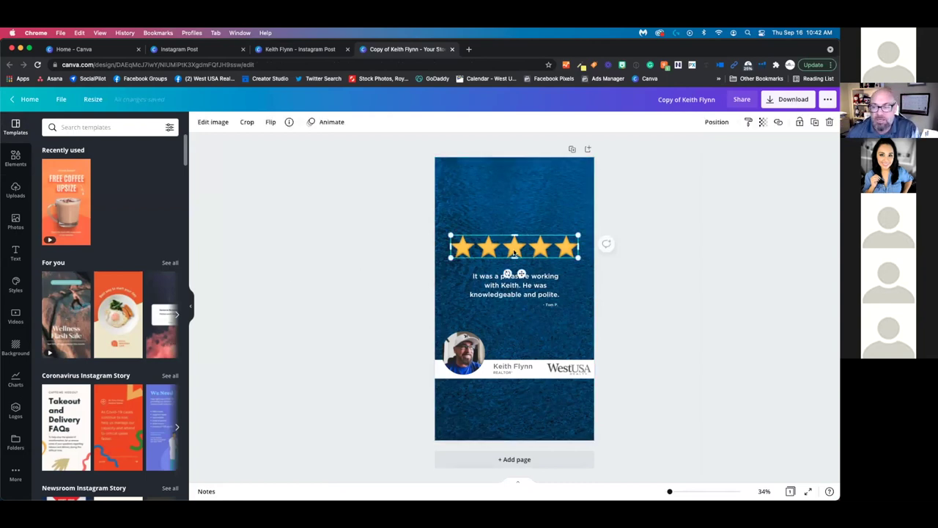
{"action": "left_click_drag", "start_coordinate": [450, 257], "coordinate": [478, 253]}
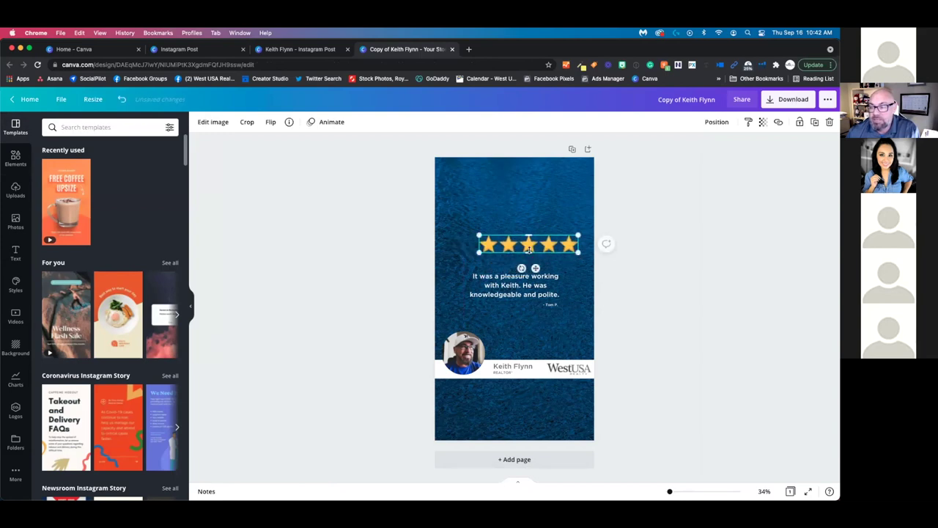
{"action": "left_click_drag", "start_coordinate": [534, 267], "coordinate": [518, 234]}
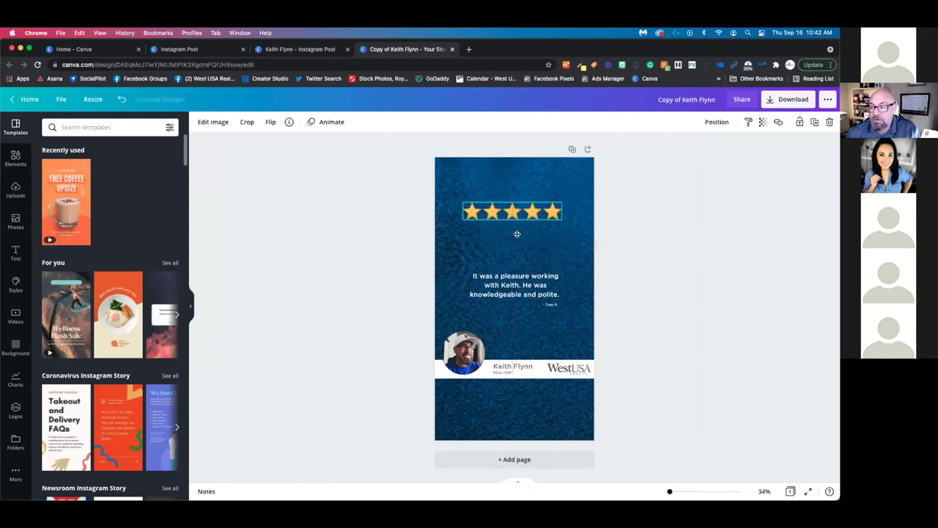
{"action": "left_click_drag", "start_coordinate": [517, 285], "coordinate": [450, 271]}
{"action": "left_click_drag", "start_coordinate": [502, 253], "coordinate": [509, 248]}
{"action": "left_click", "coordinate": [547, 305]}
{"action": "left_click_drag", "start_coordinate": [498, 300], "coordinate": [463, 302]}
{"action": "left_click_drag", "start_coordinate": [536, 323], "coordinate": [552, 293]}
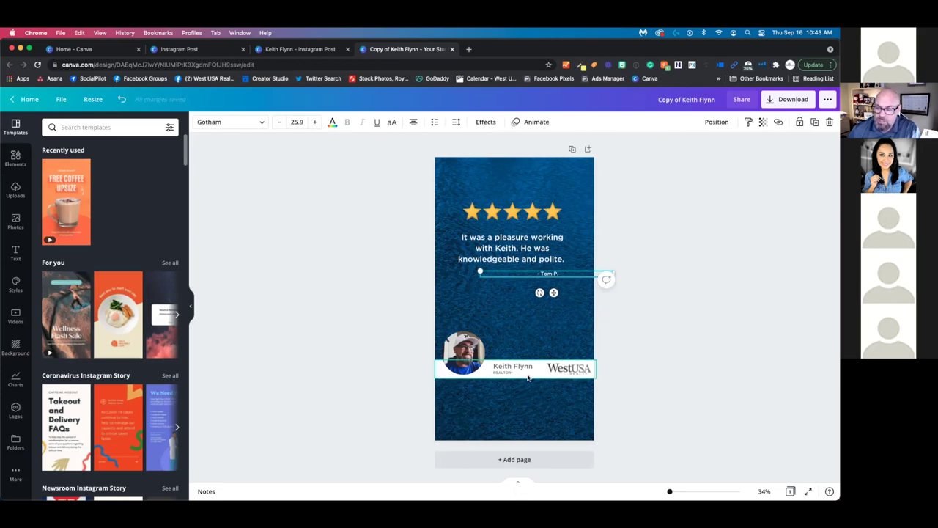
Lower the name bar, headshot and West USA logo into the white band, then open Download.
{"action": "left_click_drag", "start_coordinate": [528, 377], "coordinate": [507, 397]}
{"action": "left_click_drag", "start_coordinate": [462, 350], "coordinate": [464, 385]}
{"action": "left_click", "coordinate": [504, 396]}
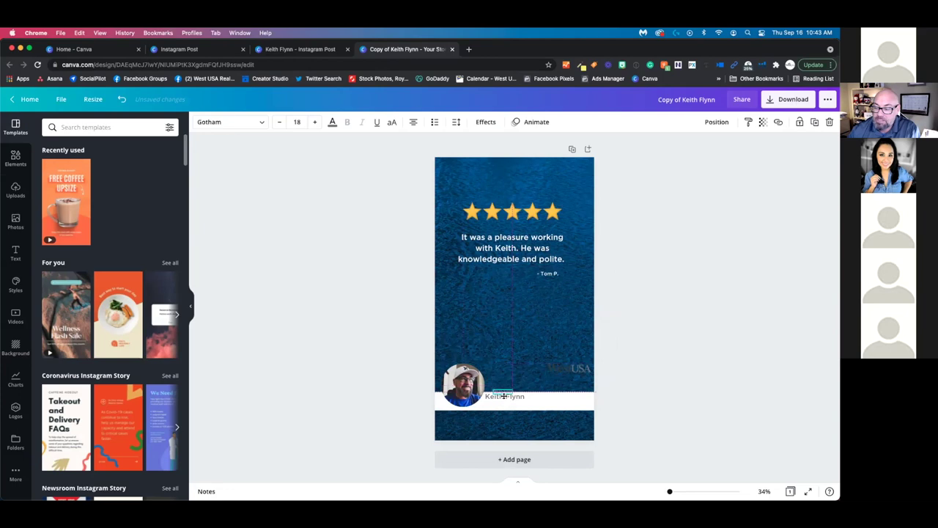
{"action": "left_click", "coordinate": [574, 372]}
{"action": "left_click_drag", "start_coordinate": [574, 371], "coordinate": [569, 400]}
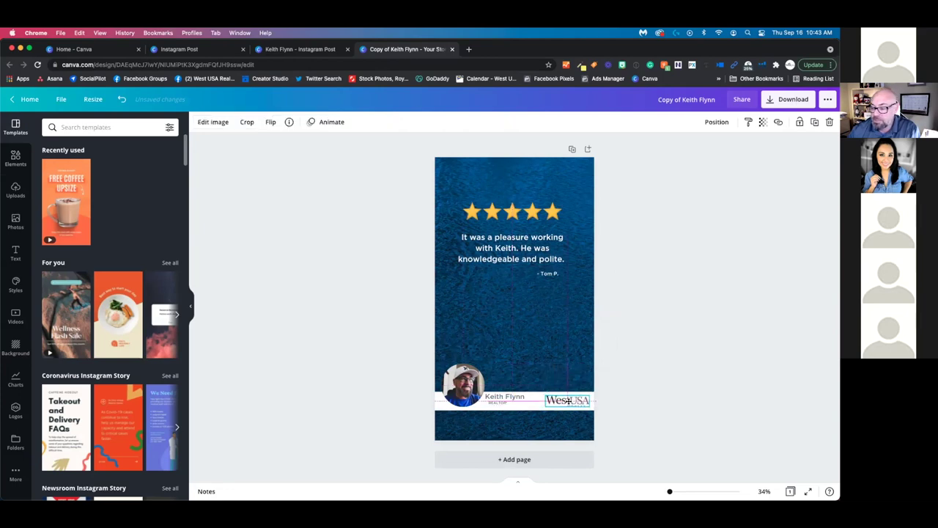
{"action": "left_click", "coordinate": [645, 348]}
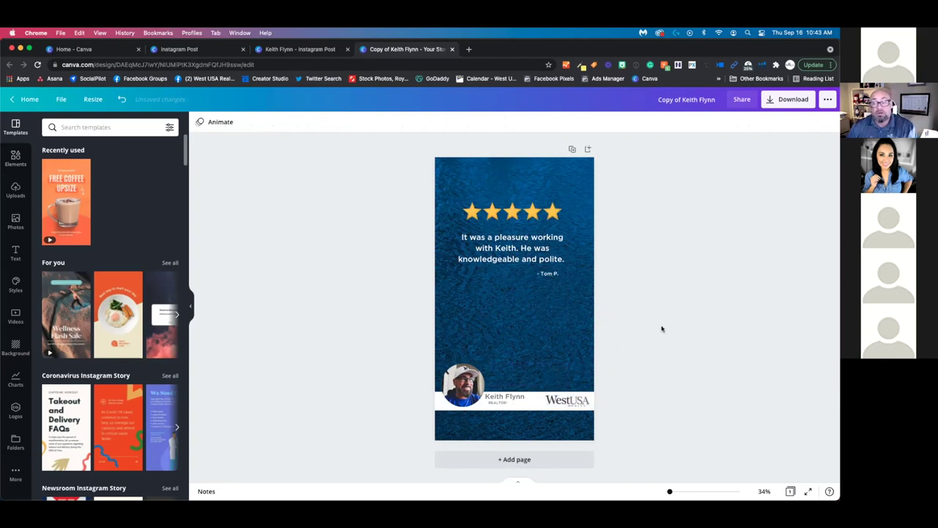
{"action": "left_click", "coordinate": [786, 100]}
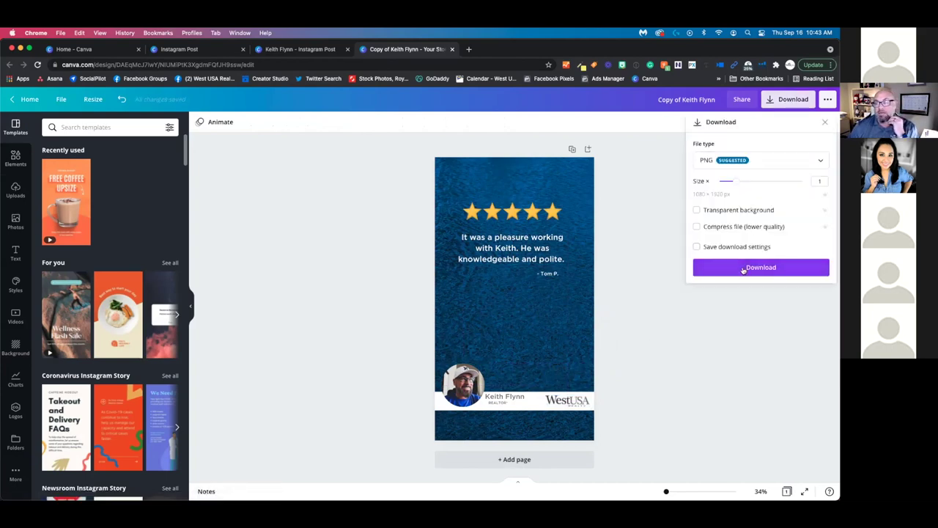
Download the Story copy as a PNG and dismiss the 'You saved your design!' message.
{"action": "left_click", "coordinate": [743, 268]}
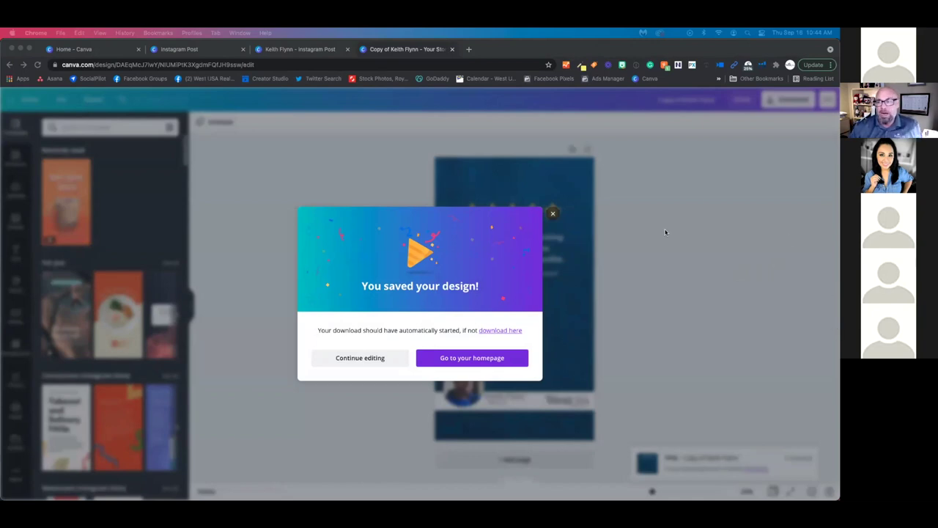
{"action": "left_click", "coordinate": [554, 214]}
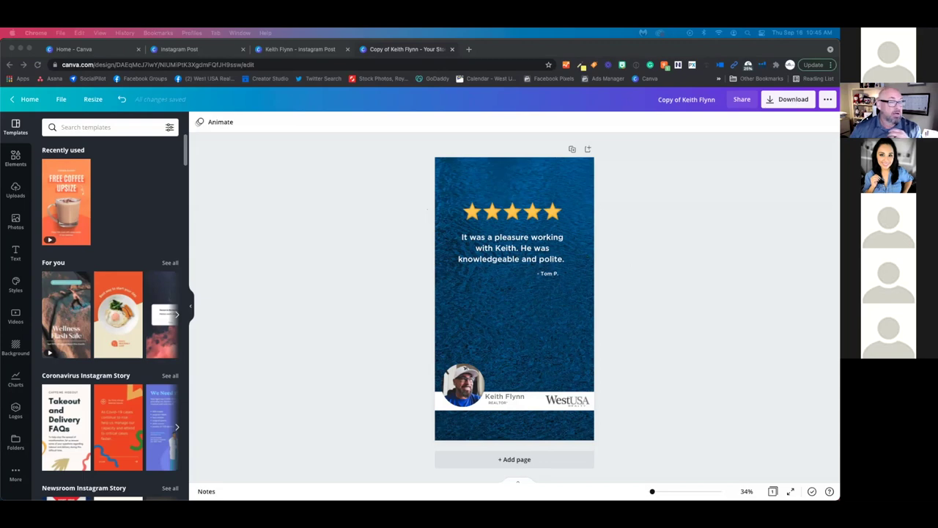
Search Elements for 'animated arrow' and add the curved white looping arrow.
{"action": "left_click", "coordinate": [15, 158]}
{"action": "left_click", "coordinate": [105, 127]}
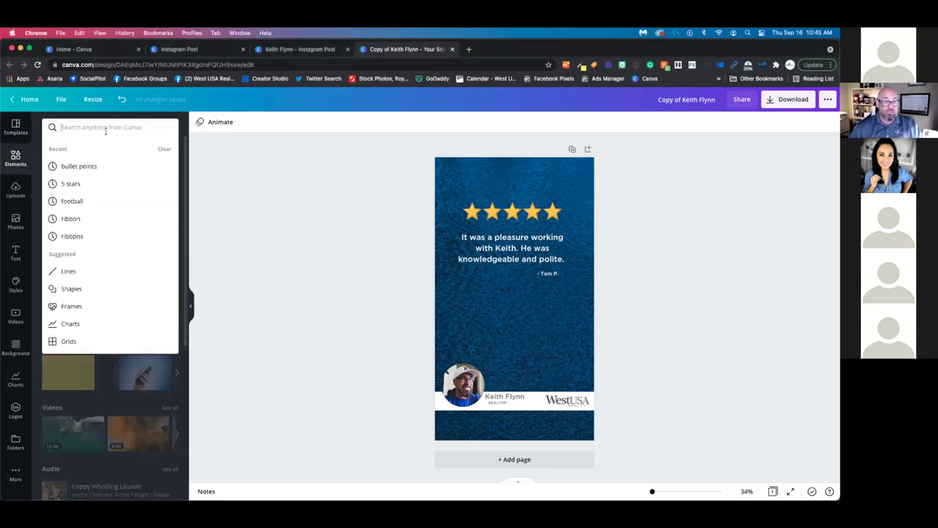
{"action": "type", "text": "mate"}
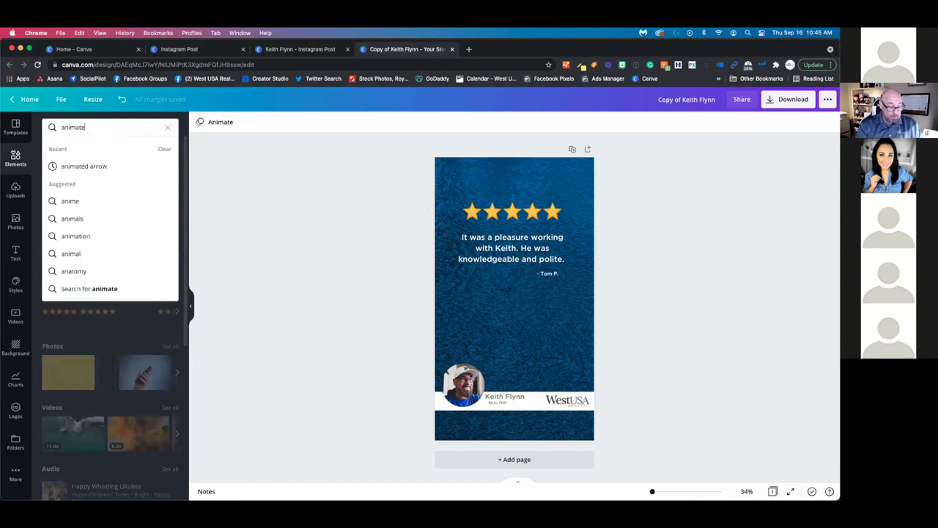
{"action": "type", "text": "d arrow"}
{"action": "key", "text": "Return"}
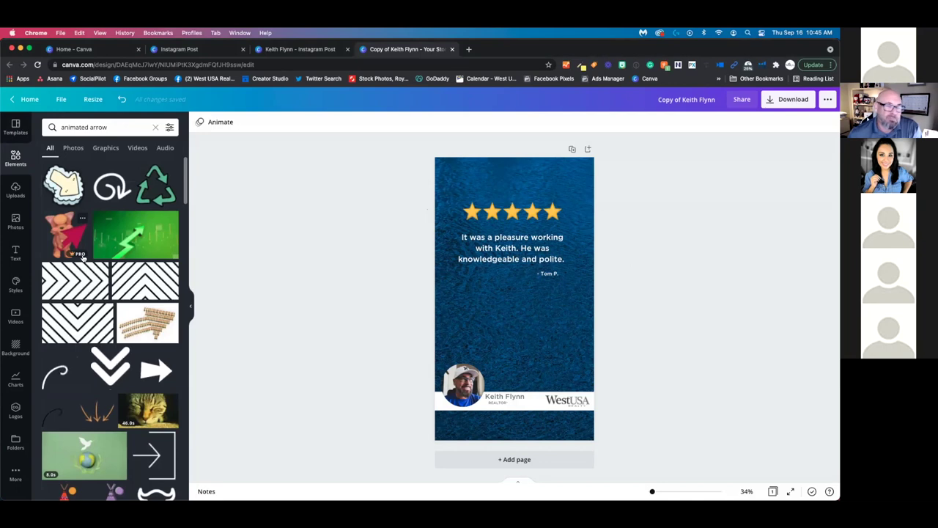
{"action": "scroll", "coordinate": [86, 282], "scroll_direction": "down", "scroll_amount": 3}
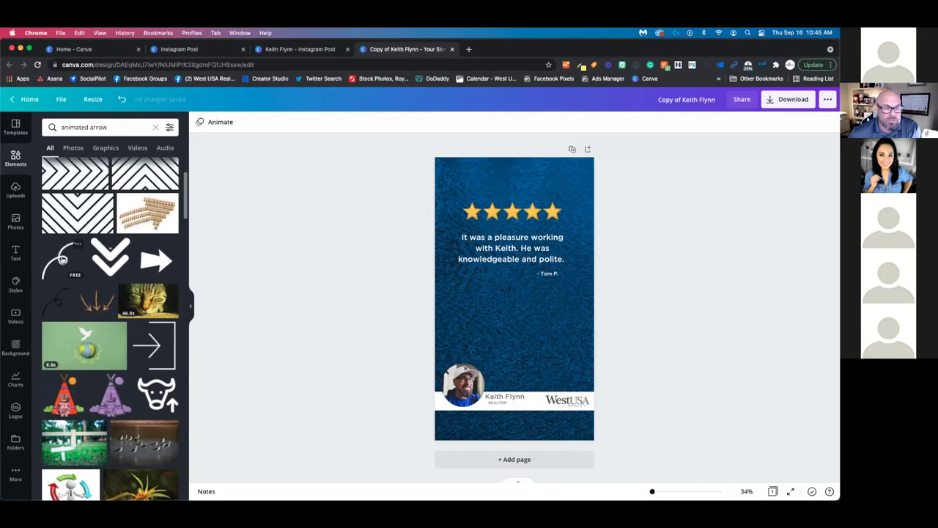
{"action": "left_click", "coordinate": [62, 258]}
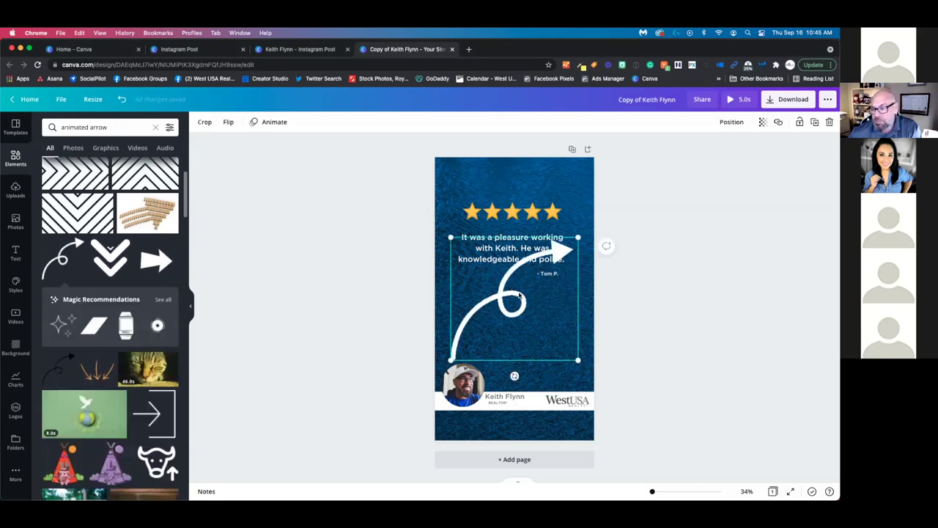
Shrink and tilt the arrow above the stars, then open the MP4 Video download options.
{"action": "left_click_drag", "start_coordinate": [577, 236], "coordinate": [479, 305]}
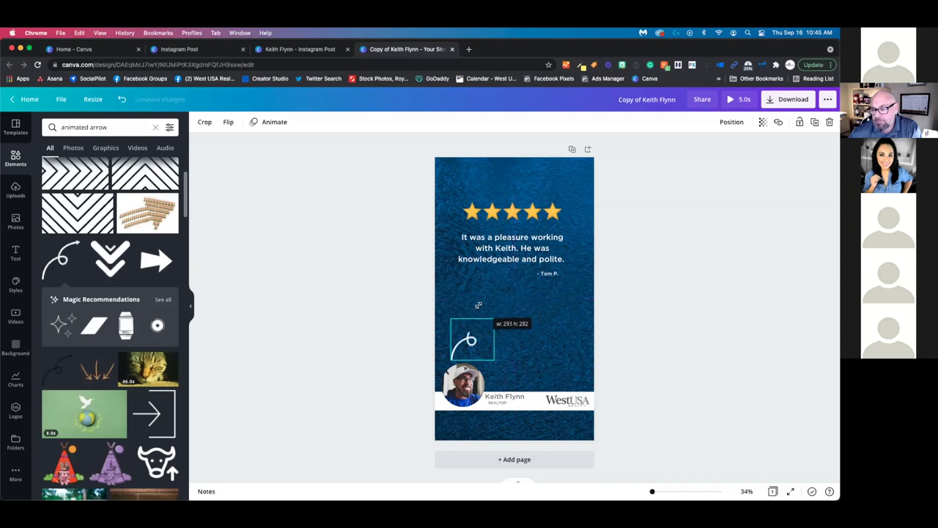
{"action": "left_click_drag", "start_coordinate": [472, 373], "coordinate": [484, 189]}
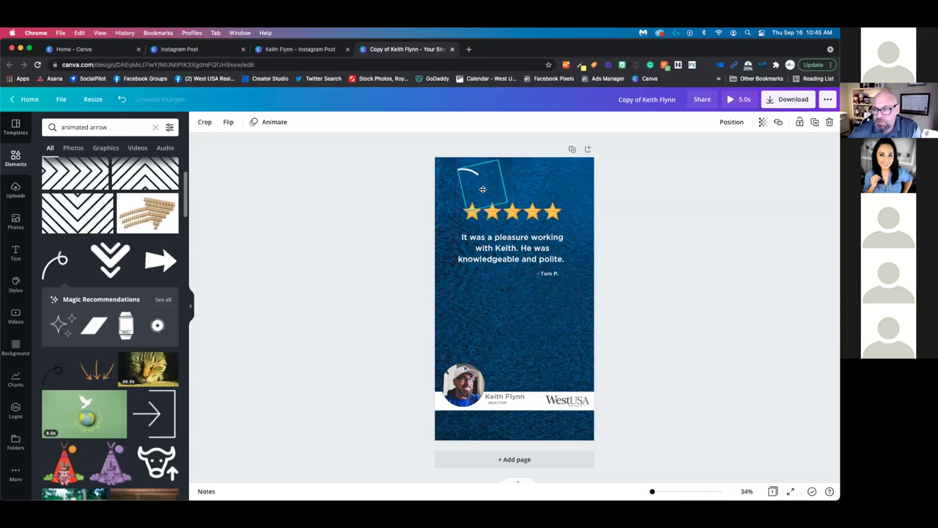
{"action": "left_click", "coordinate": [561, 355]}
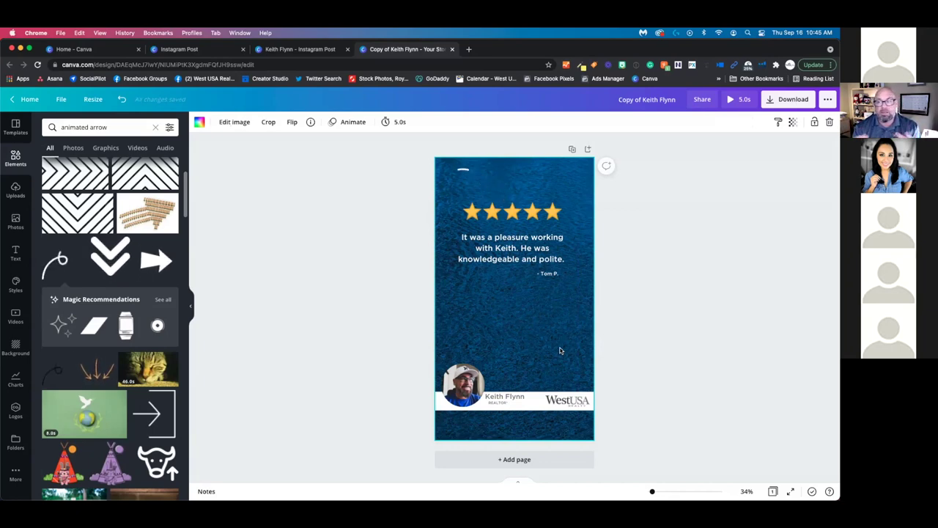
{"action": "left_click", "coordinate": [788, 106]}
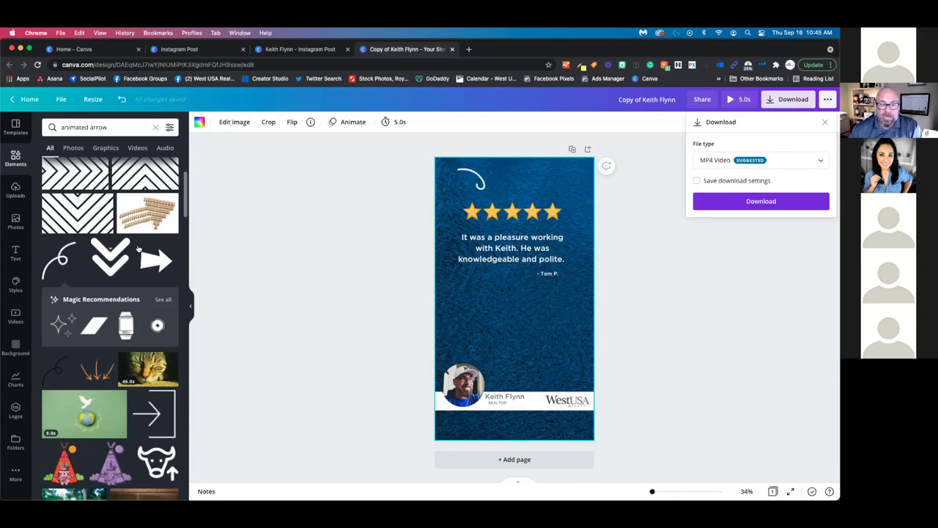
Dismiss the Download panel and return to Canva Home, where the Story copy appears first among recent designs.
{"action": "left_click", "coordinate": [404, 224]}
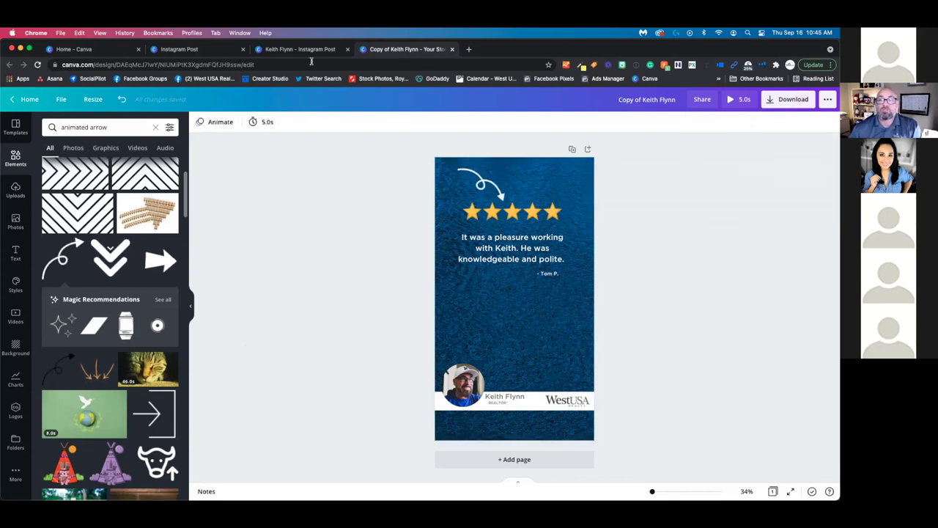
{"action": "left_click", "coordinate": [26, 99]}
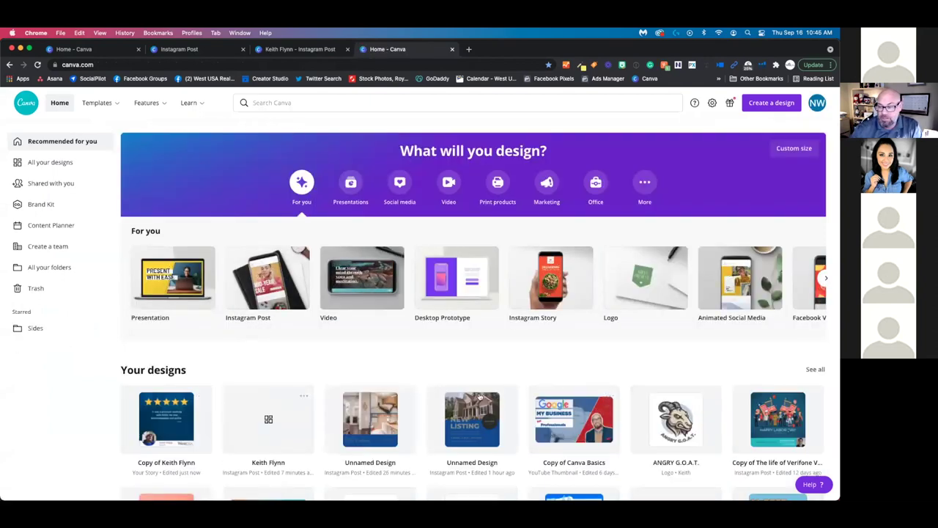
{"action": "mouse_move", "coordinate": [131, 117]}
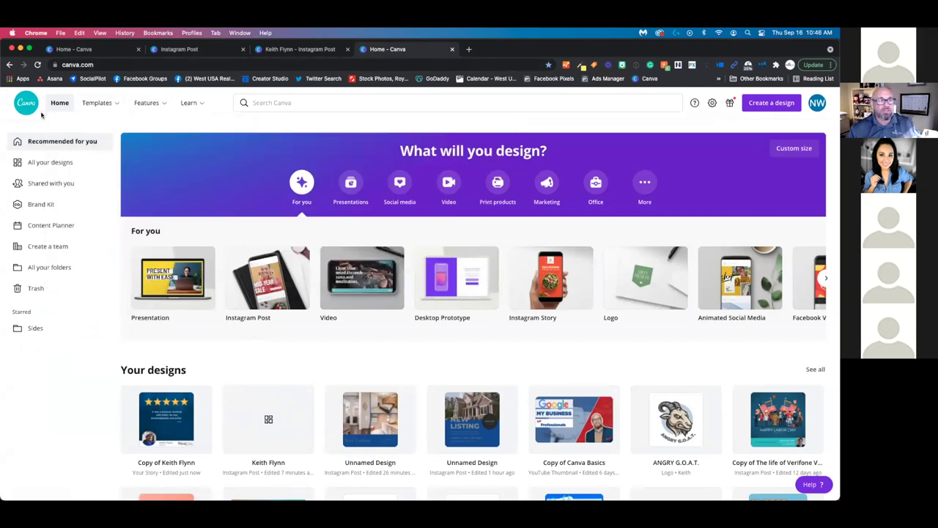
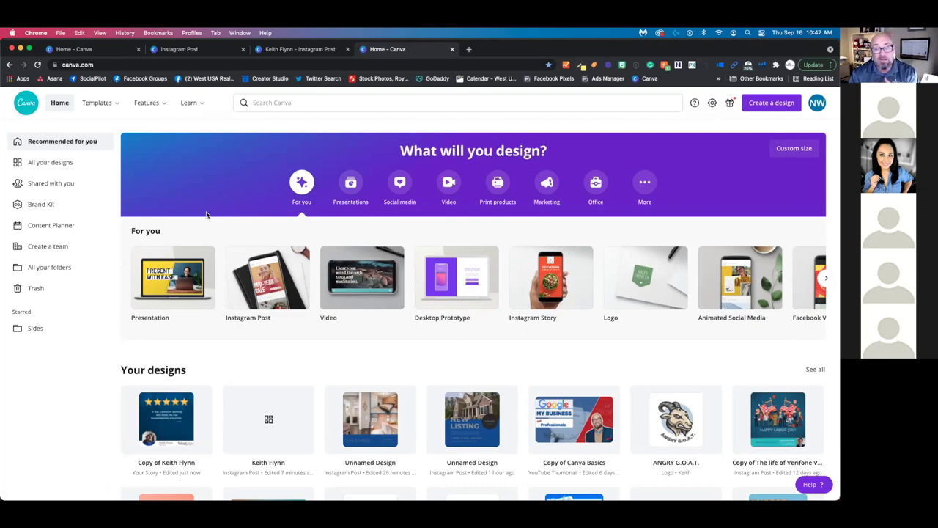
Open the Shades of Blue Boxes Just Listed Postcard from the full Your designs list.
{"action": "scroll", "coordinate": [217, 213], "scroll_direction": "down", "scroll_amount": 3}
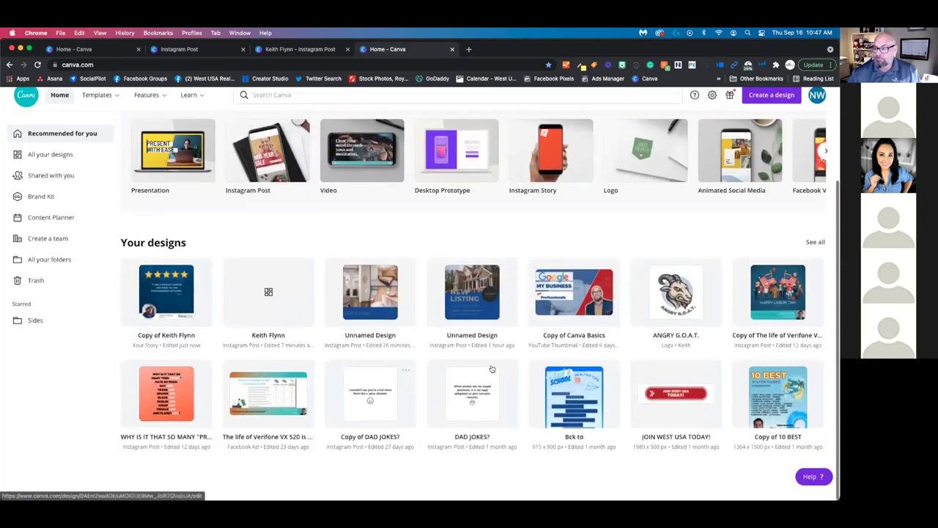
{"action": "left_click", "coordinate": [817, 247]}
{"action": "scroll", "coordinate": [445, 330], "scroll_direction": "down", "scroll_amount": 5}
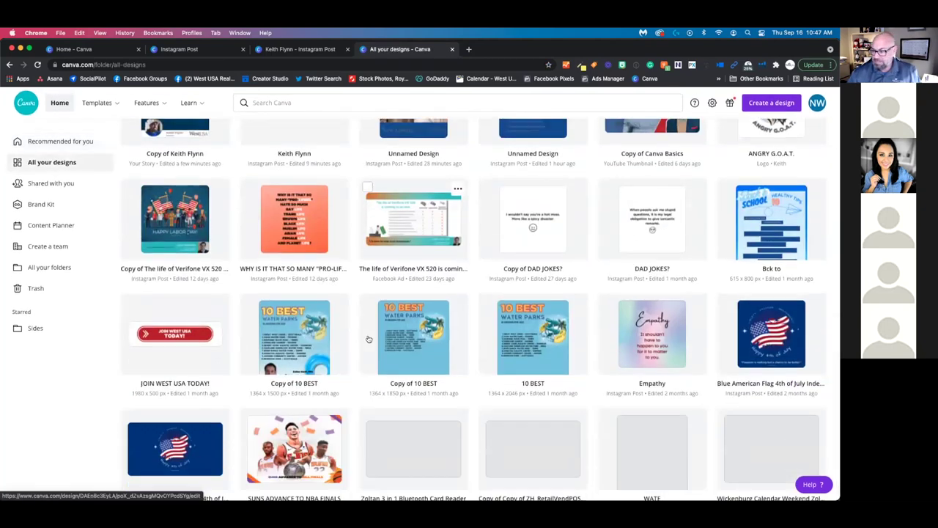
{"action": "scroll", "coordinate": [324, 338], "scroll_direction": "down", "scroll_amount": 5}
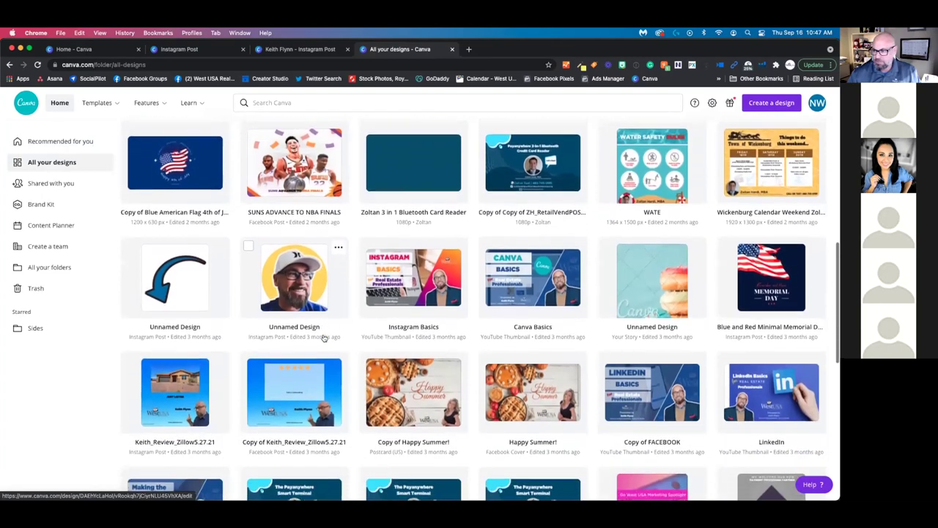
{"action": "scroll", "coordinate": [323, 338], "scroll_direction": "down", "scroll_amount": 10}
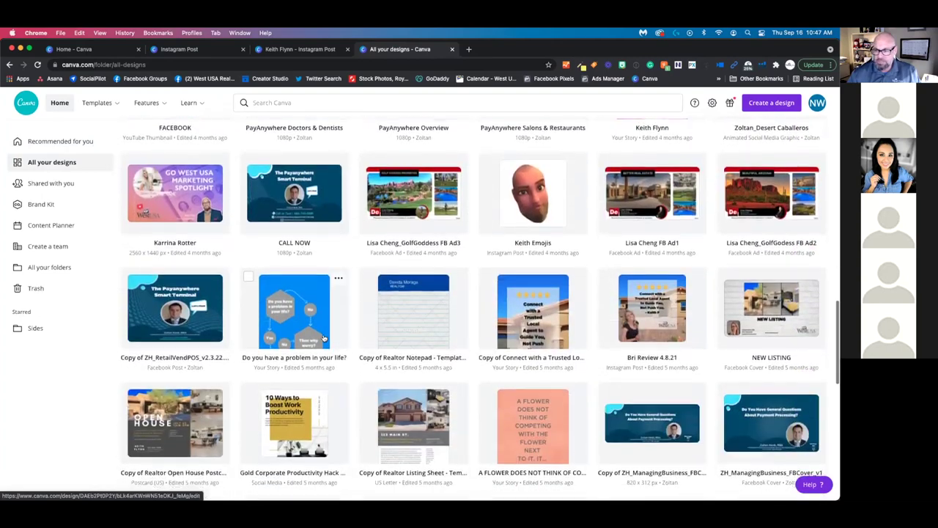
{"action": "scroll", "coordinate": [323, 337], "scroll_direction": "down", "scroll_amount": 5}
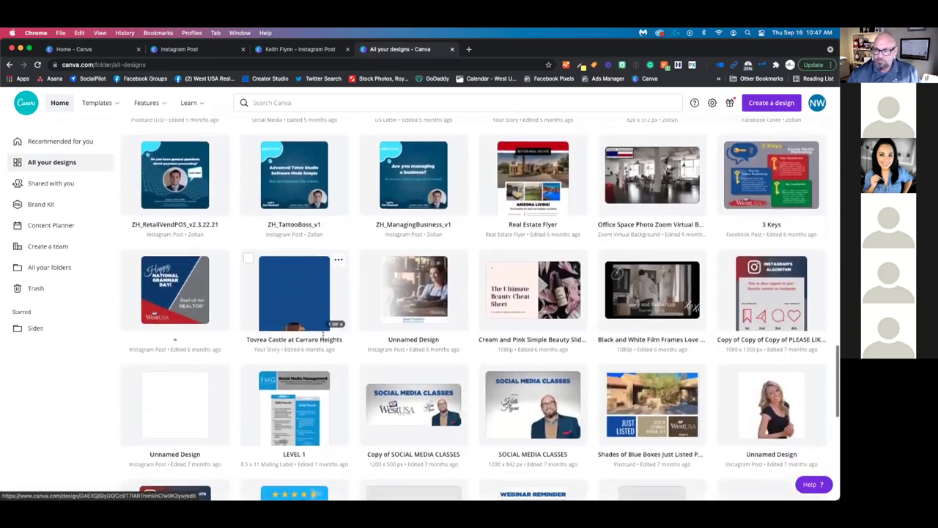
{"action": "scroll", "coordinate": [324, 337], "scroll_direction": "down", "scroll_amount": 4}
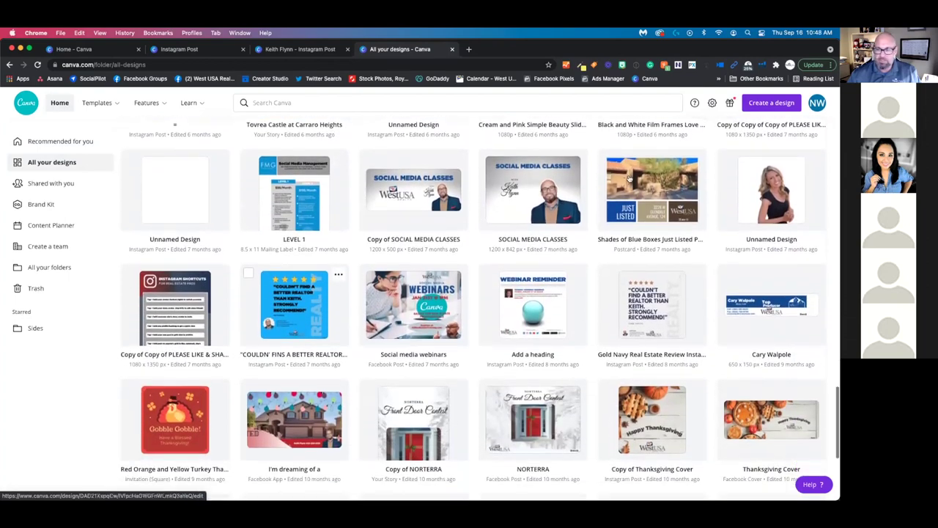
{"action": "scroll", "coordinate": [635, 215], "scroll_direction": "down", "scroll_amount": 1}
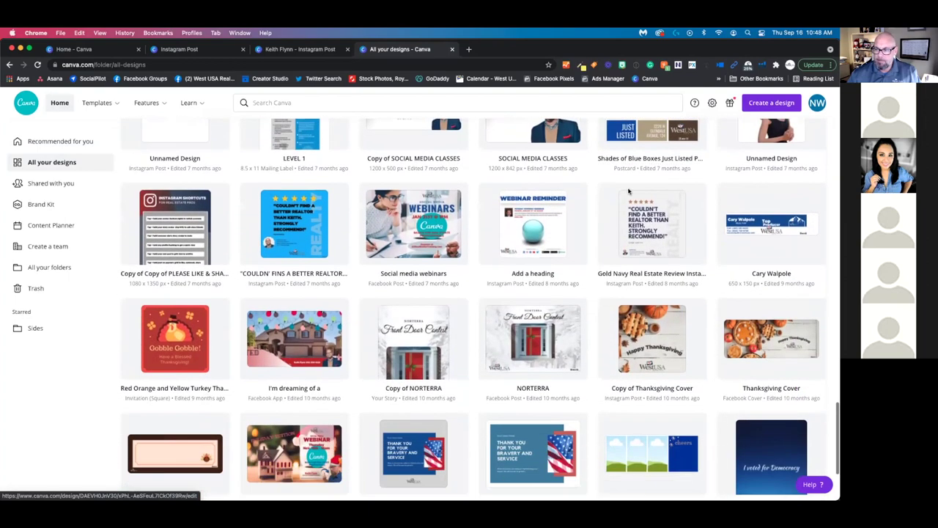
{"action": "scroll", "coordinate": [631, 198], "scroll_direction": "up", "scroll_amount": 2}
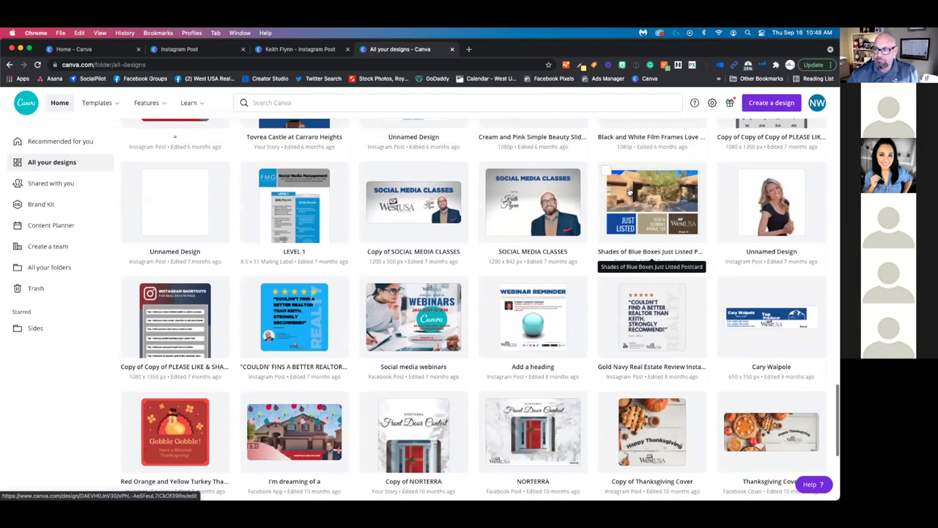
{"action": "left_click", "coordinate": [629, 191]}
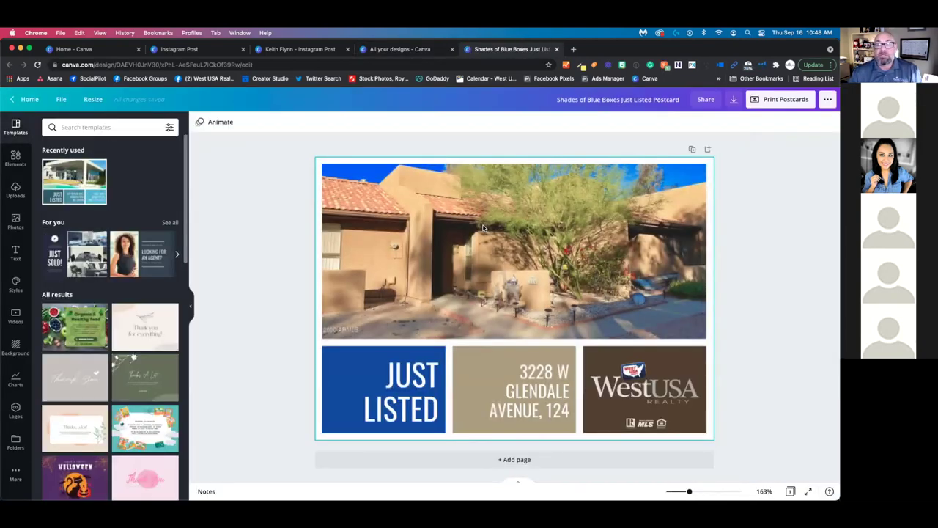
Add a second page to the postcard and shift its page-wide image up and right.
{"action": "left_click", "coordinate": [483, 227]}
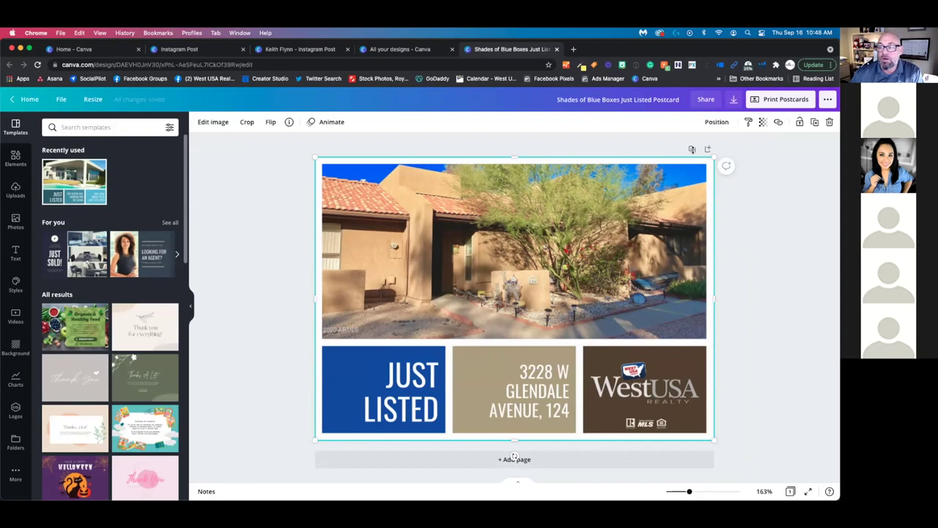
{"action": "left_click", "coordinate": [514, 459]}
{"action": "scroll", "coordinate": [624, 218], "scroll_direction": "up", "scroll_amount": 4}
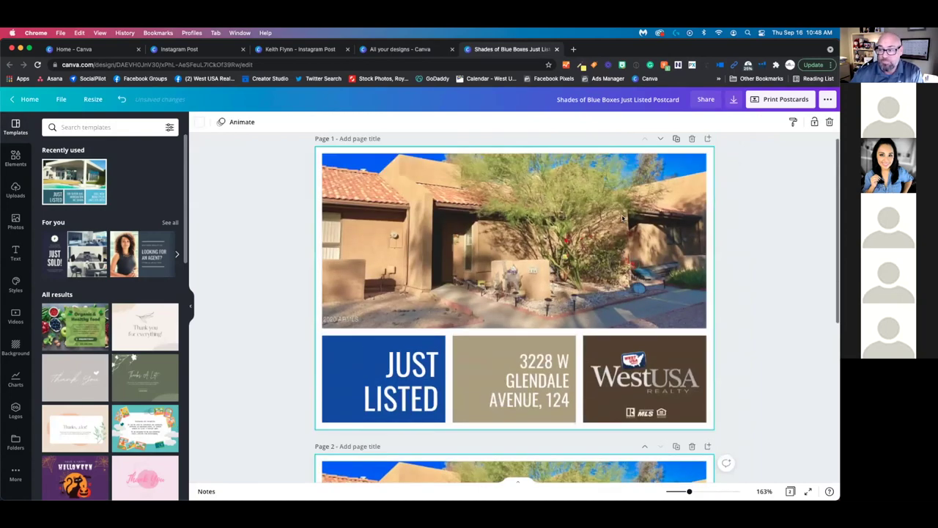
{"action": "scroll", "coordinate": [689, 145], "scroll_direction": "up", "scroll_amount": 1}
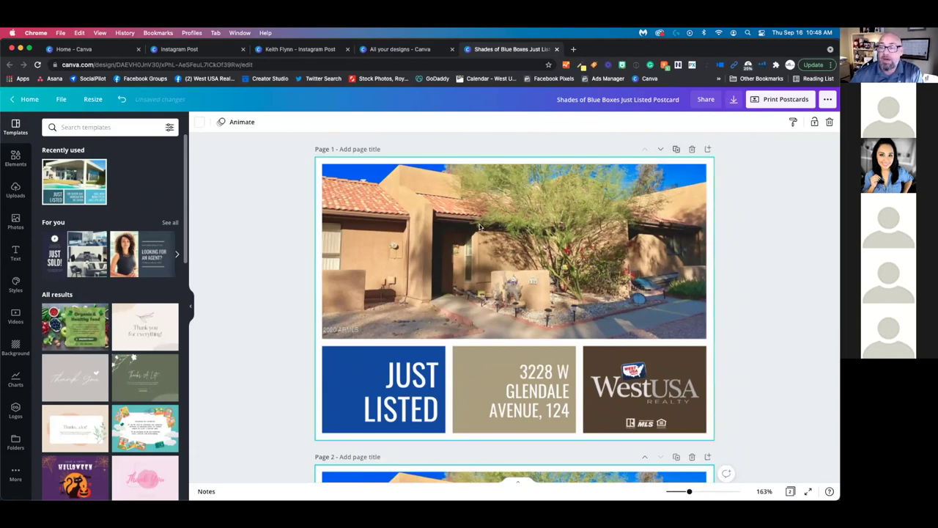
{"action": "scroll", "coordinate": [480, 227], "scroll_direction": "down", "scroll_amount": 5}
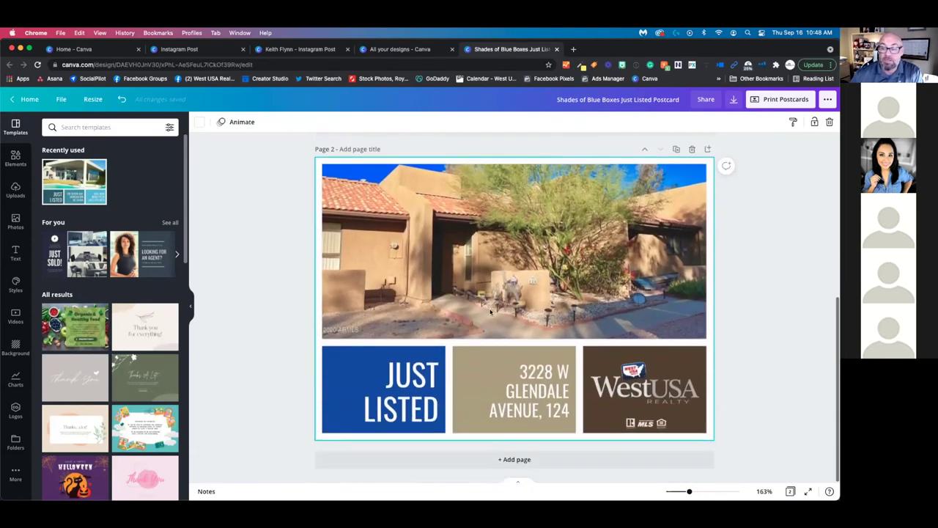
{"action": "left_click", "coordinate": [451, 360]}
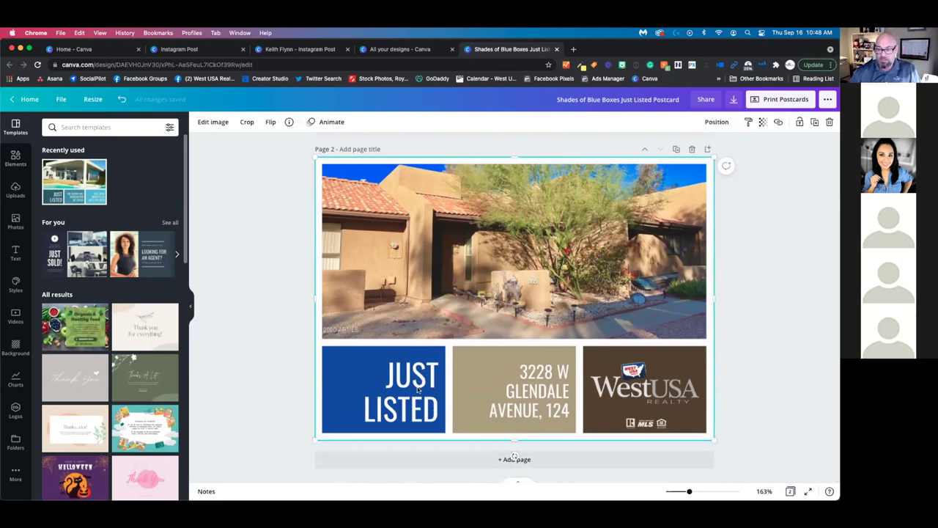
{"action": "left_click_drag", "start_coordinate": [504, 295], "coordinate": [559, 243]}
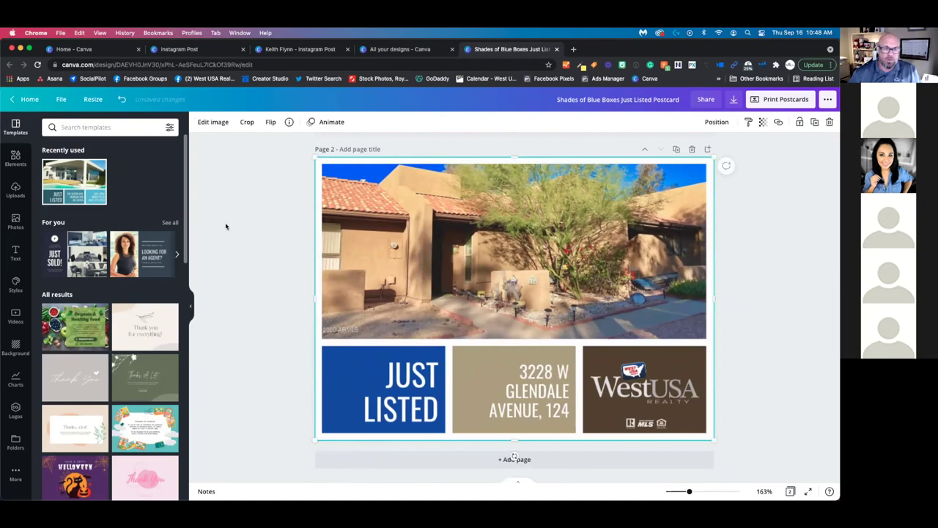
Close the postcard editor, confirm leaving, and scroll through All your designs.
{"action": "left_click", "coordinate": [557, 49]}
{"action": "left_click", "coordinate": [446, 208]}
{"action": "scroll", "coordinate": [412, 254], "scroll_direction": "down", "scroll_amount": 5}
{"action": "scroll", "coordinate": [412, 254], "scroll_direction": "down", "scroll_amount": 5}
{"action": "scroll", "coordinate": [397, 252], "scroll_direction": "down", "scroll_amount": 4}
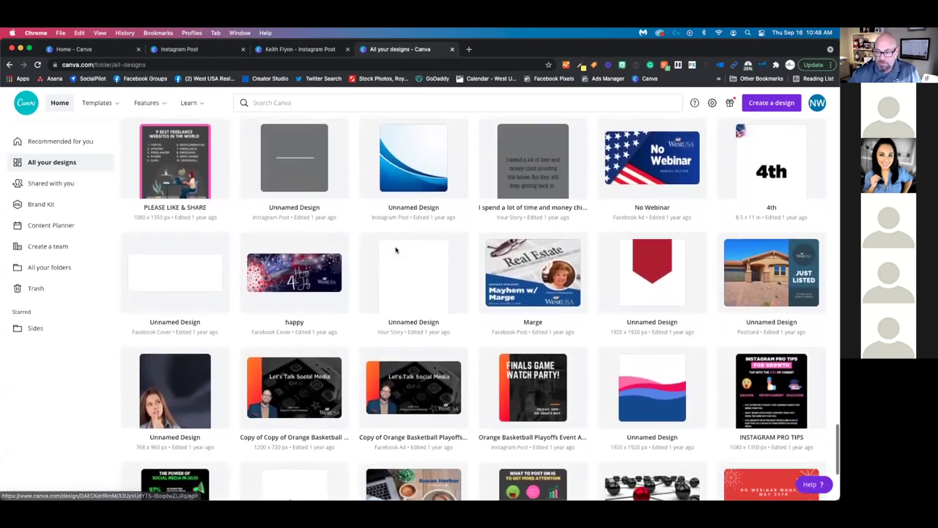
Open the Just Listed postcard, duplicate its page, and change the copy's headline to UNDER CONTRACT.
{"action": "left_click", "coordinate": [396, 250]}
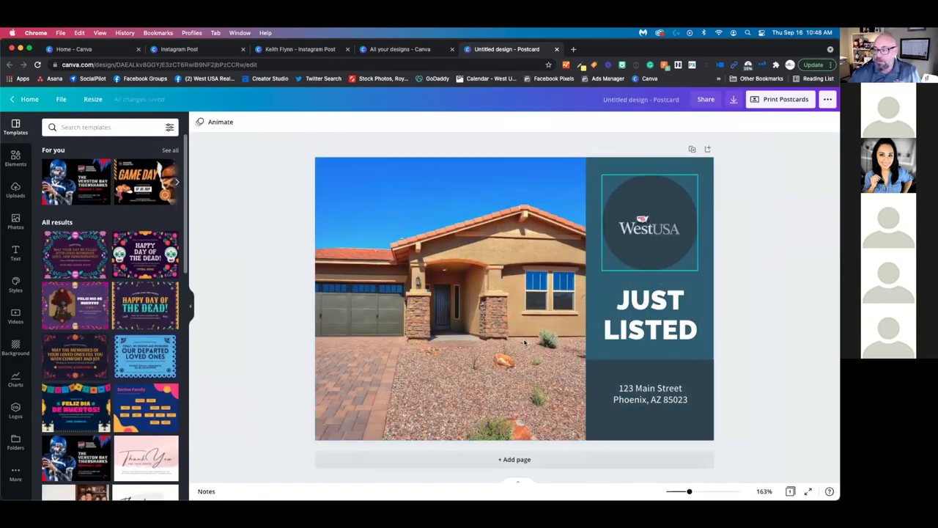
{"action": "left_click", "coordinate": [693, 151]}
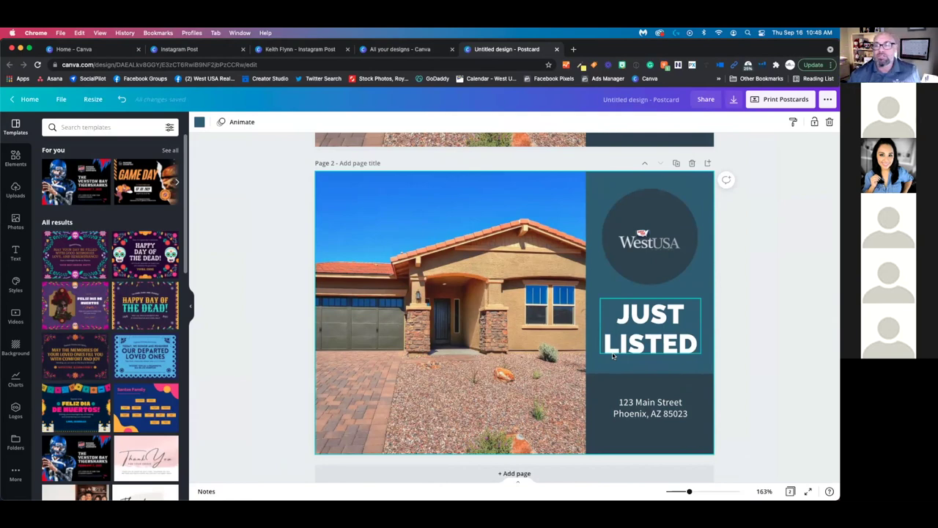
{"action": "left_click", "coordinate": [675, 337]}
{"action": "left_click", "coordinate": [692, 346]}
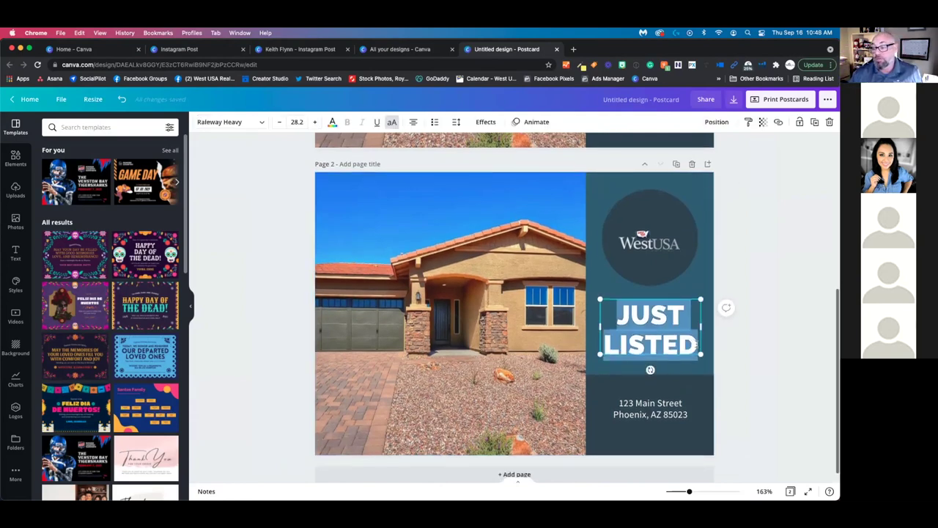
{"action": "key", "text": "BackSpace"}
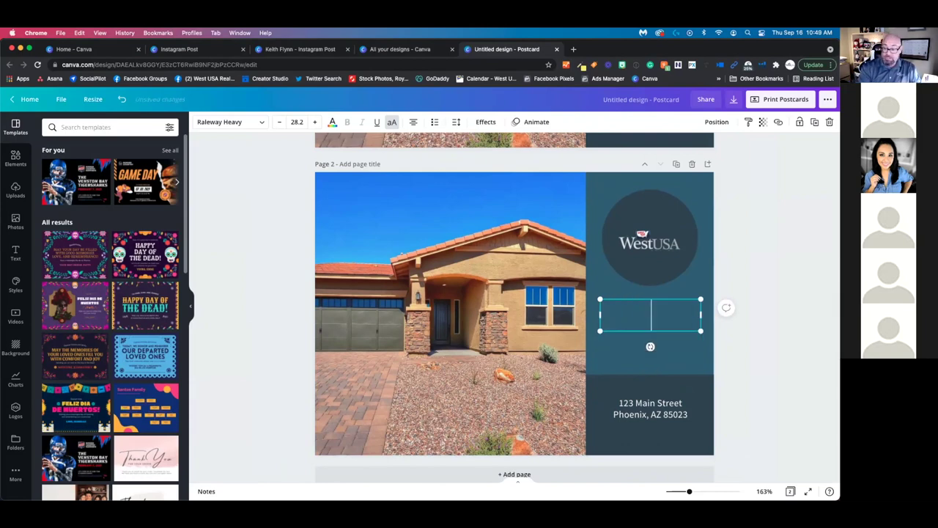
{"action": "type", "text": "UNDER"}
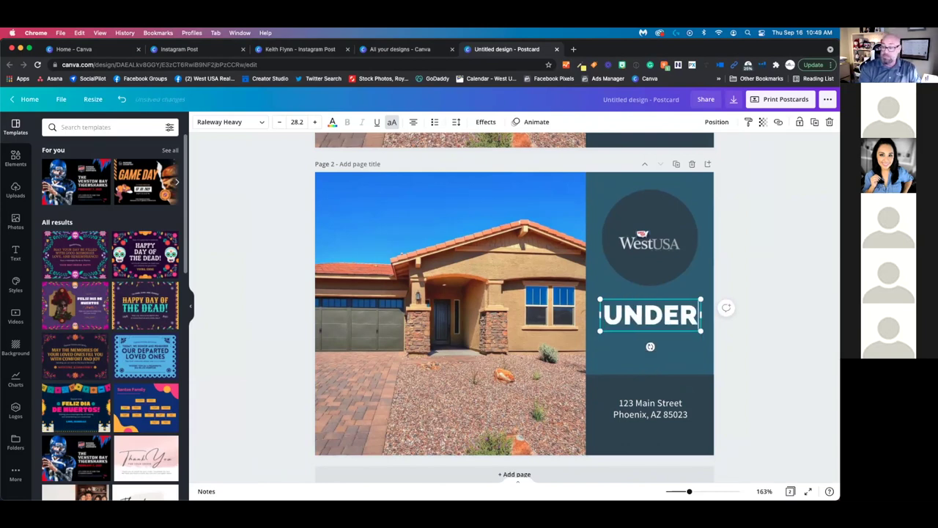
{"action": "type", "text": " CONTRACT"}
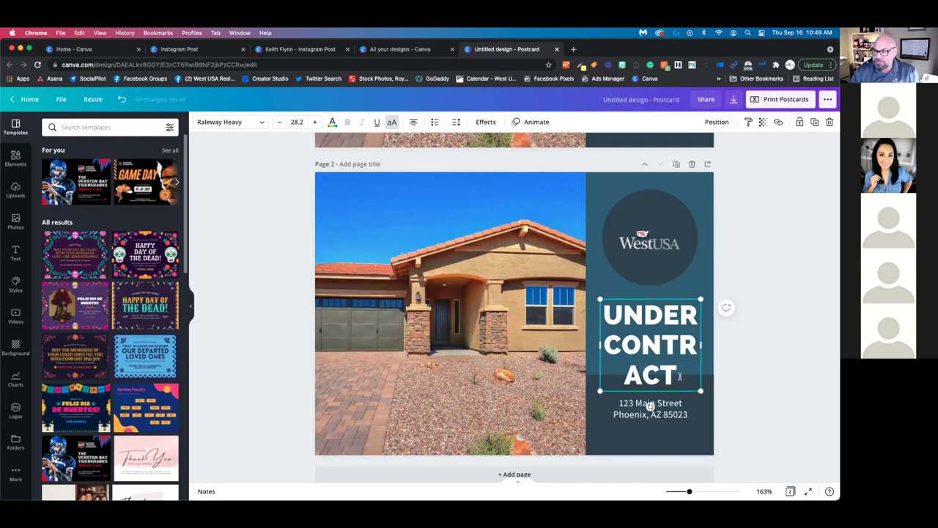
Reduce the UNDER CONTRACT font size to 19.2 so it fits on two lines.
{"action": "key", "text": "super+a"}
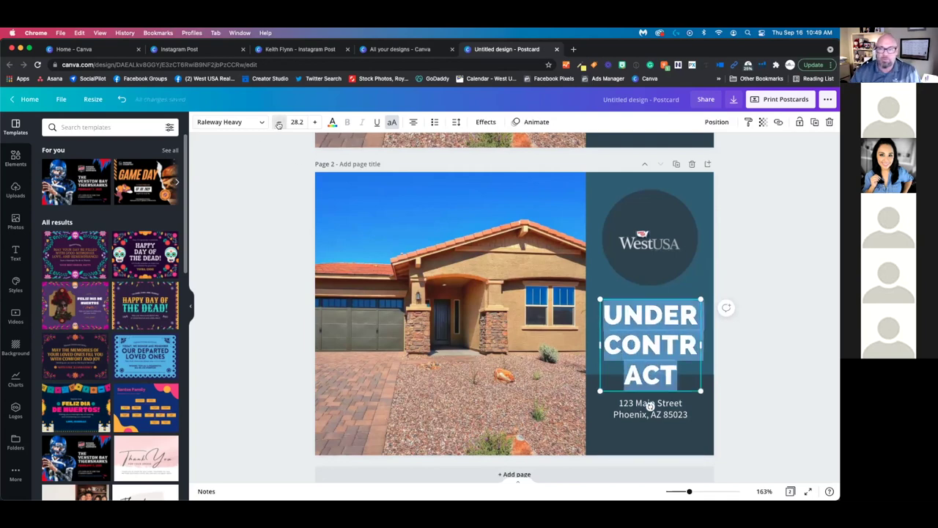
{"action": "left_click", "coordinate": [278, 123]}
{"action": "left_click", "coordinate": [279, 123]}
{"action": "left_click", "coordinate": [279, 122]}
{"action": "left_click", "coordinate": [279, 123]}
{"action": "left_click", "coordinate": [279, 122]}
{"action": "left_click", "coordinate": [278, 123]}
{"action": "left_click", "coordinate": [278, 122]}
{"action": "left_click", "coordinate": [278, 123]}
{"action": "left_click", "coordinate": [279, 123]}
{"action": "left_click", "coordinate": [278, 123]}
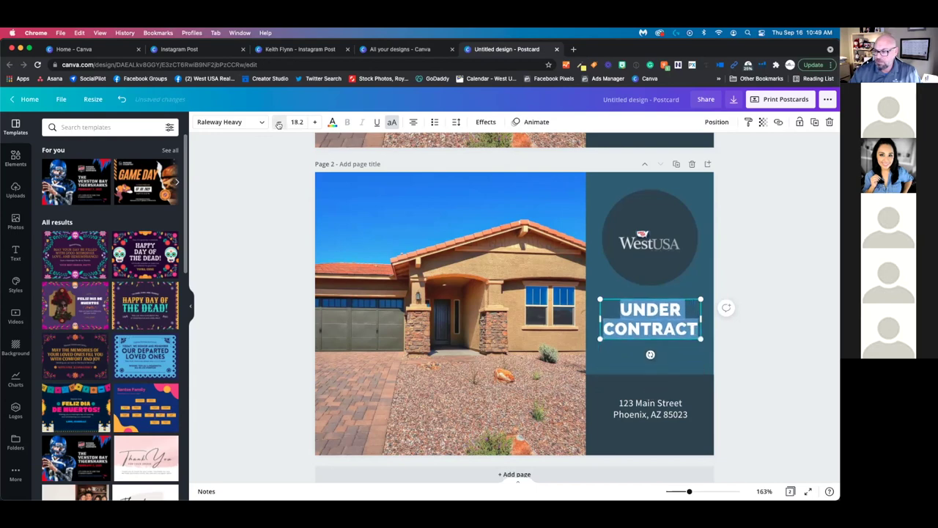
{"action": "left_click", "coordinate": [313, 123]}
{"action": "left_click", "coordinate": [313, 123]}
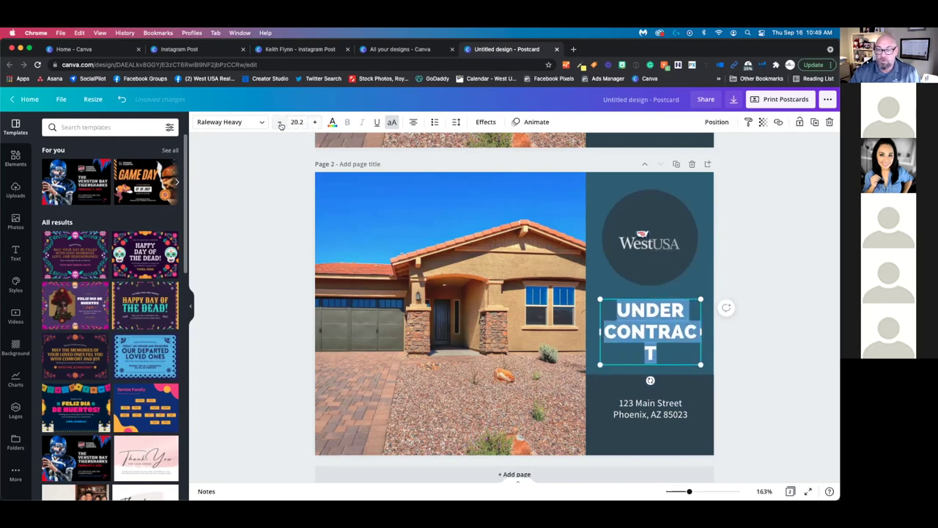
{"action": "left_click", "coordinate": [279, 123]}
{"action": "left_click", "coordinate": [758, 277]}
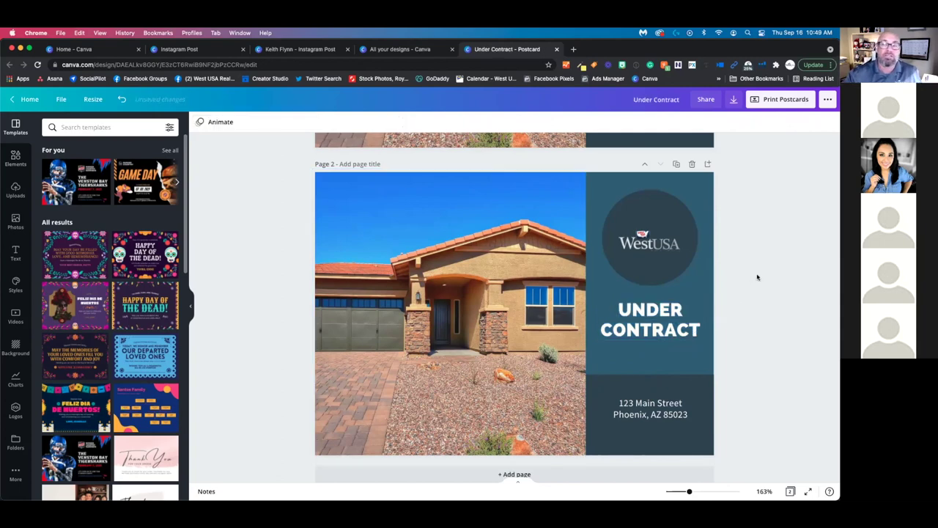
Duplicate the UNDER CONTRACT page and change the copy's headline to JUST CLOSED.
{"action": "scroll", "coordinate": [626, 309], "scroll_direction": "up", "scroll_amount": 5}
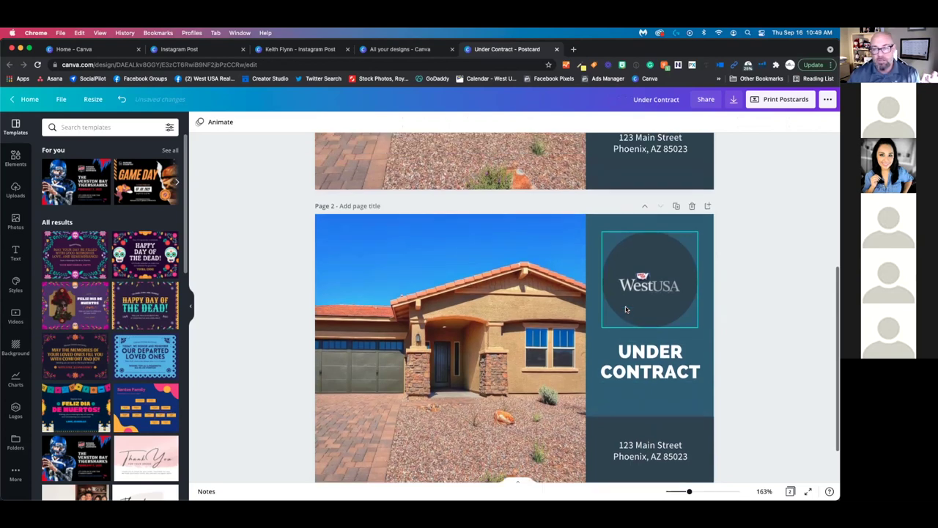
{"action": "scroll", "coordinate": [625, 308], "scroll_direction": "up", "scroll_amount": 3}
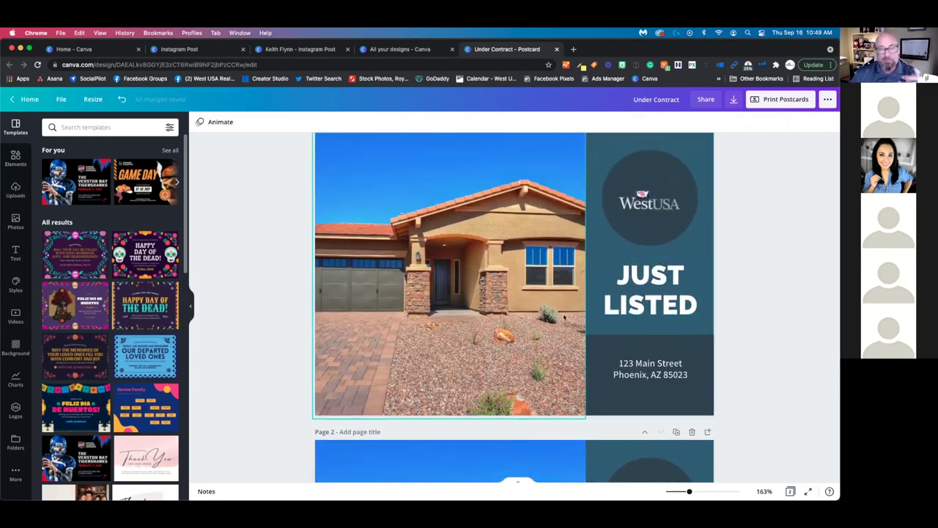
{"action": "scroll", "coordinate": [565, 317], "scroll_direction": "down", "scroll_amount": 8}
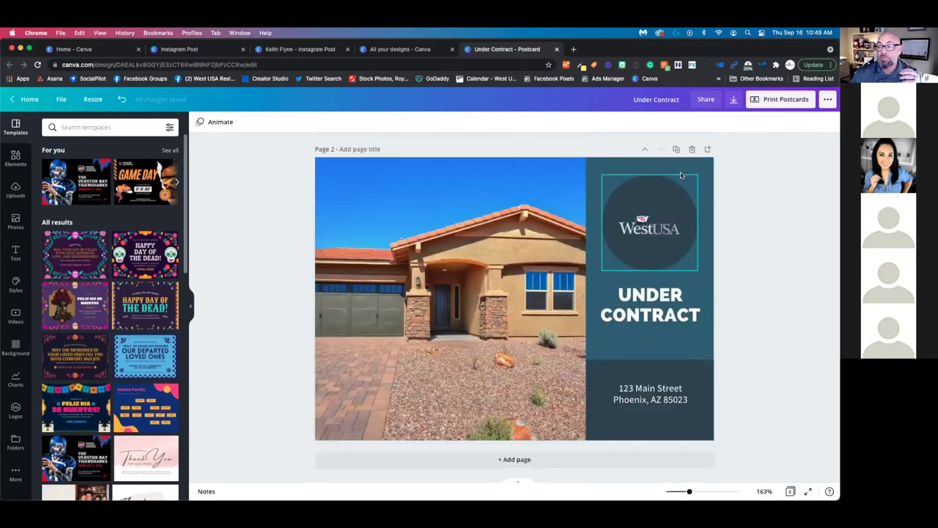
{"action": "left_click", "coordinate": [676, 150]}
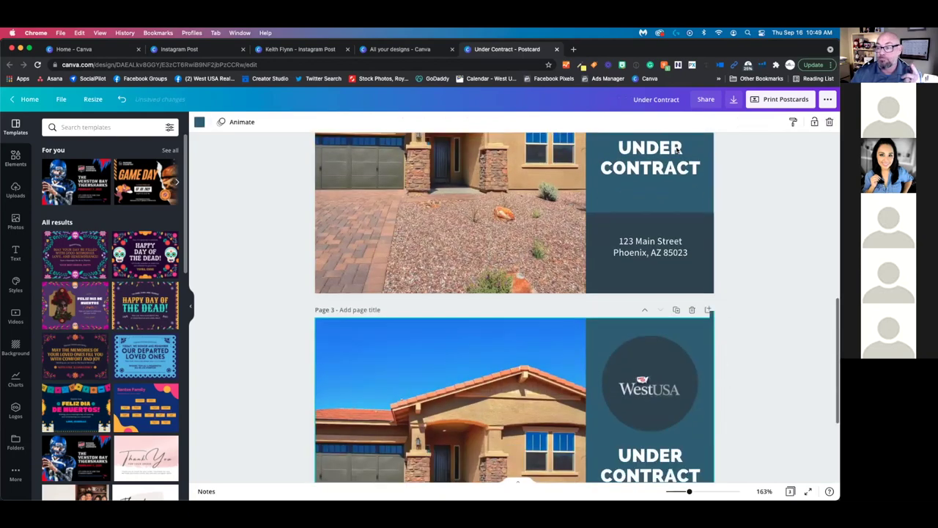
{"action": "left_click", "coordinate": [666, 330]}
{"action": "left_click_drag", "start_coordinate": [698, 330], "coordinate": [597, 295]}
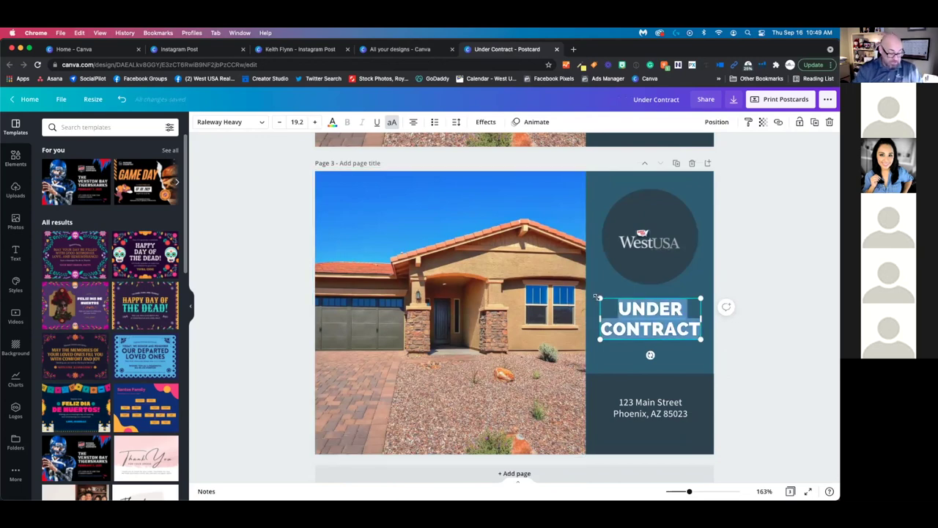
{"action": "type", "text": "JUST C;PSE"}
{"action": "key", "text": "BackSpace"}
{"action": "key", "text": "BackSpace"}
{"action": "key", "text": "BackSpace"}
{"action": "key", "text": "BackSpace"}
{"action": "type", "text": "LOSED"}
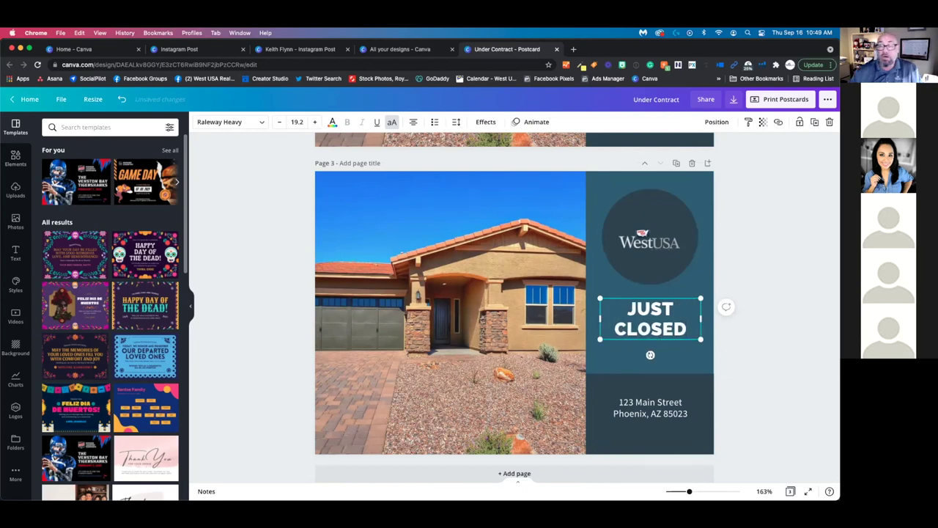
{"action": "left_click", "coordinate": [736, 273]}
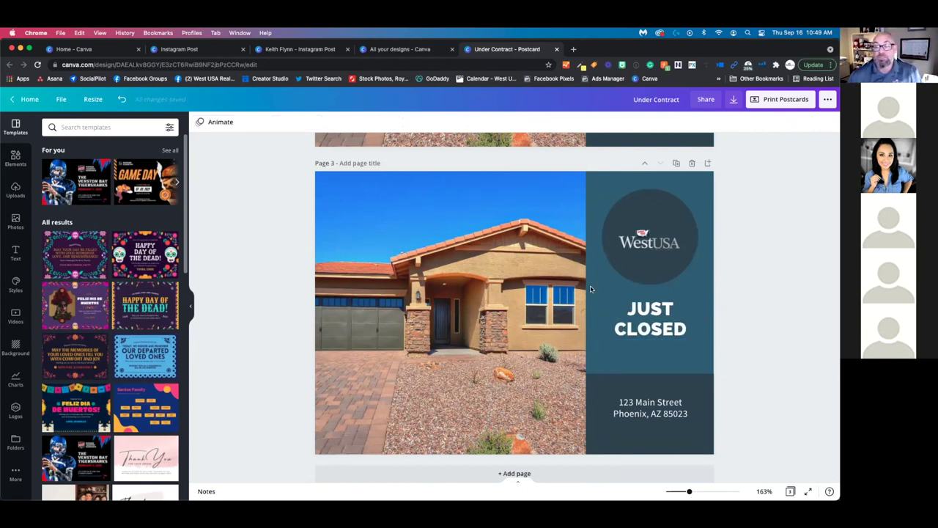
Scroll through the pages to review the three status versions.
{"action": "scroll", "coordinate": [596, 329], "scroll_direction": "up", "scroll_amount": 2}
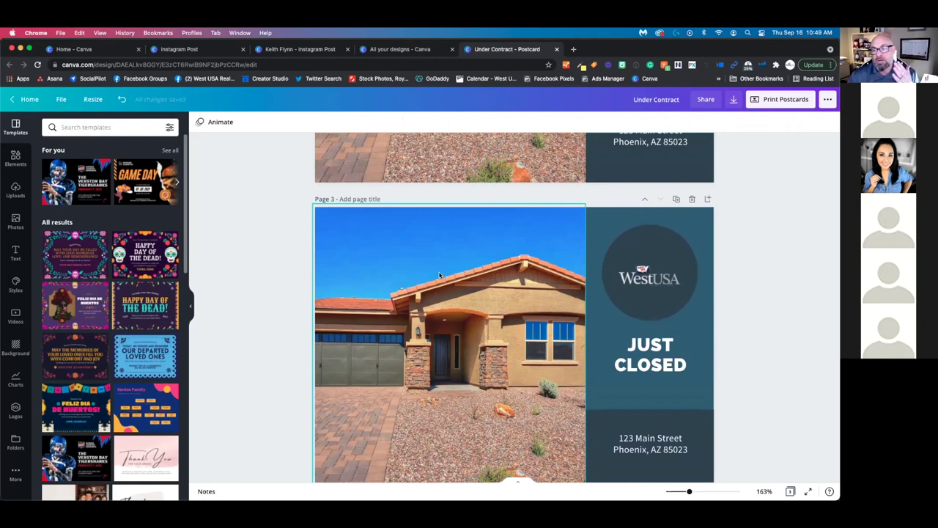
{"action": "scroll", "coordinate": [440, 275], "scroll_direction": "up", "scroll_amount": 15}
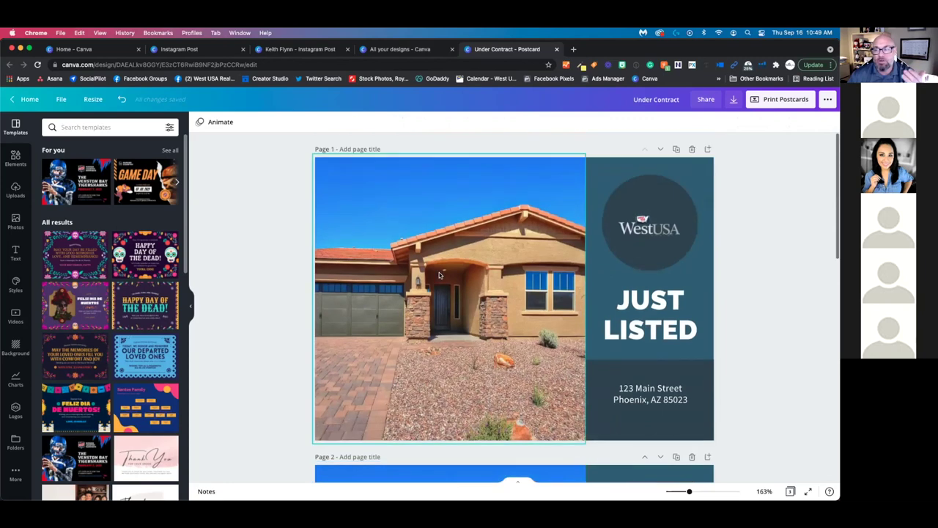
{"action": "scroll", "coordinate": [440, 275], "scroll_direction": "down", "scroll_amount": 3}
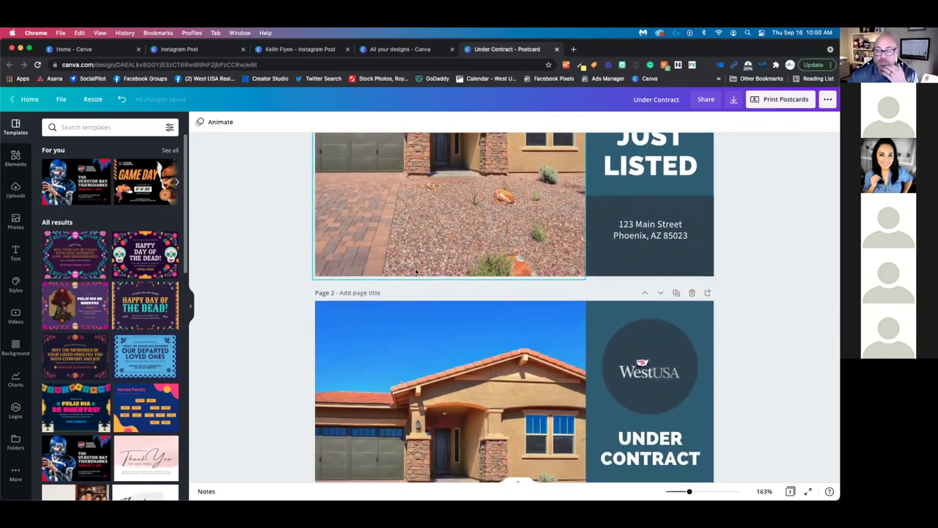
{"action": "scroll", "coordinate": [416, 271], "scroll_direction": "down", "scroll_amount": 15}
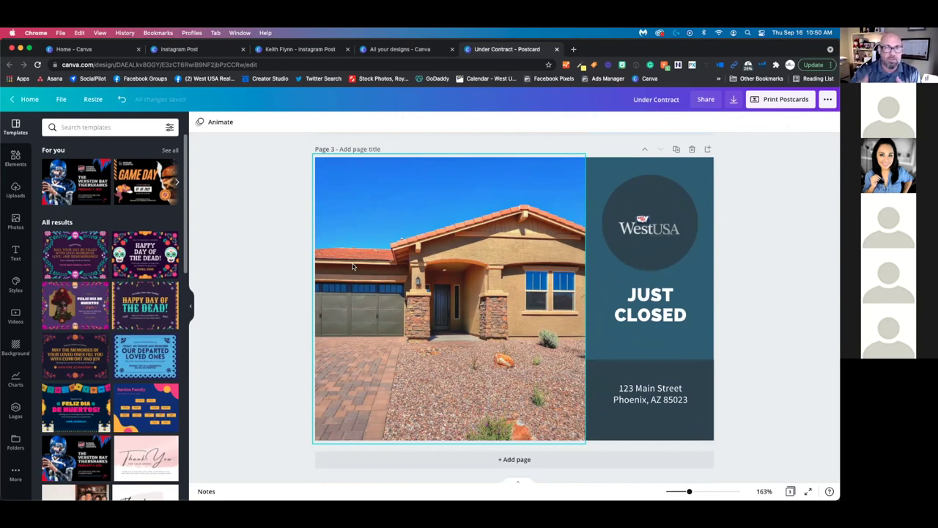
{"action": "scroll", "coordinate": [421, 276], "scroll_direction": "up", "scroll_amount": 8}
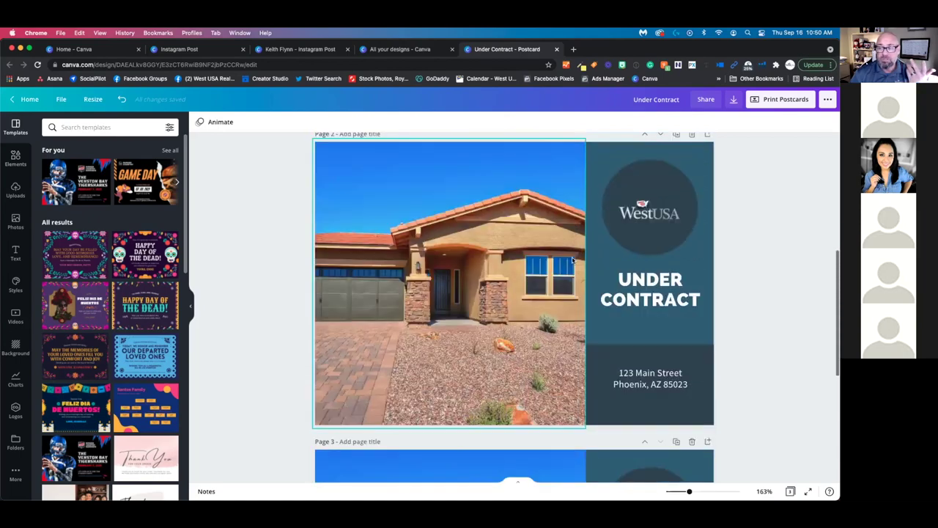
{"action": "scroll", "coordinate": [572, 257], "scroll_direction": "down", "scroll_amount": 8}
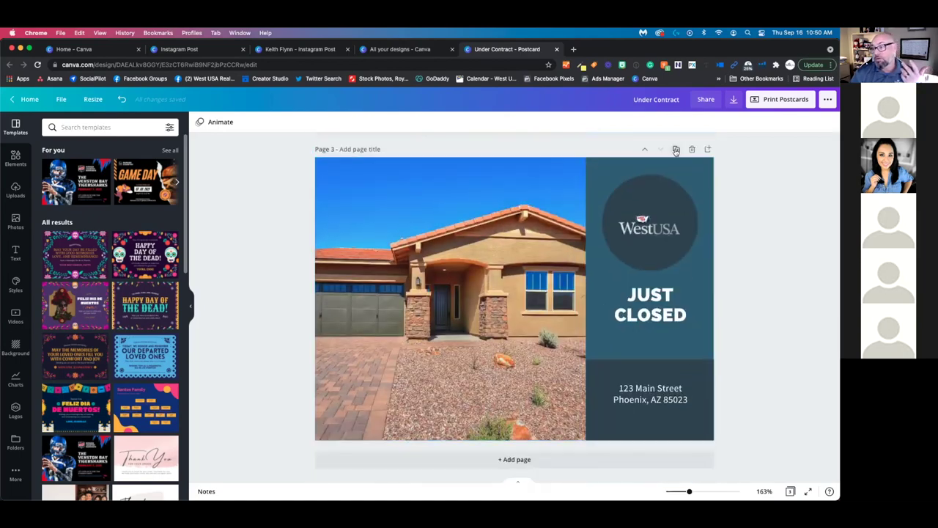
Duplicate the Just Closed page, retitle the copy COMING SOON, and nudge the headline slightly lower.
{"action": "left_click", "coordinate": [676, 149]}
{"action": "left_click", "coordinate": [665, 308]}
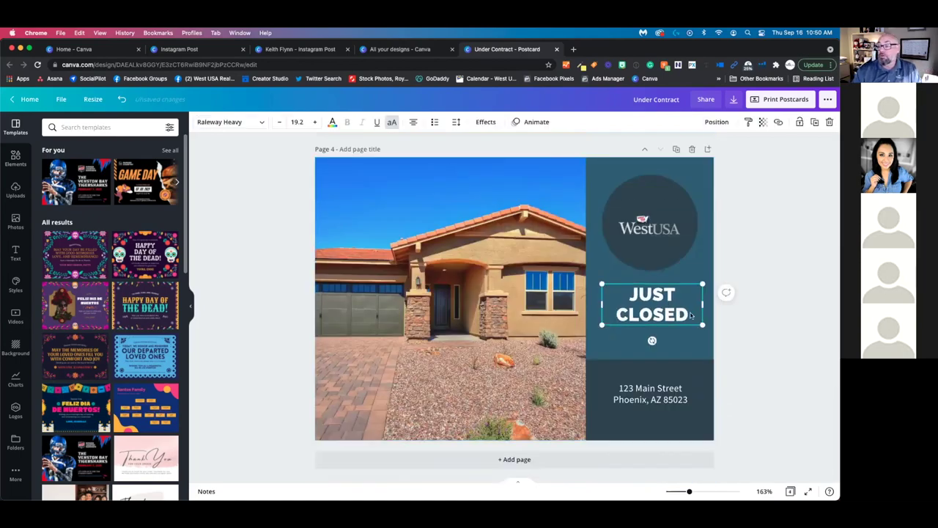
{"action": "left_click_drag", "start_coordinate": [692, 316], "coordinate": [602, 292]}
{"action": "type", "text": "CO"}
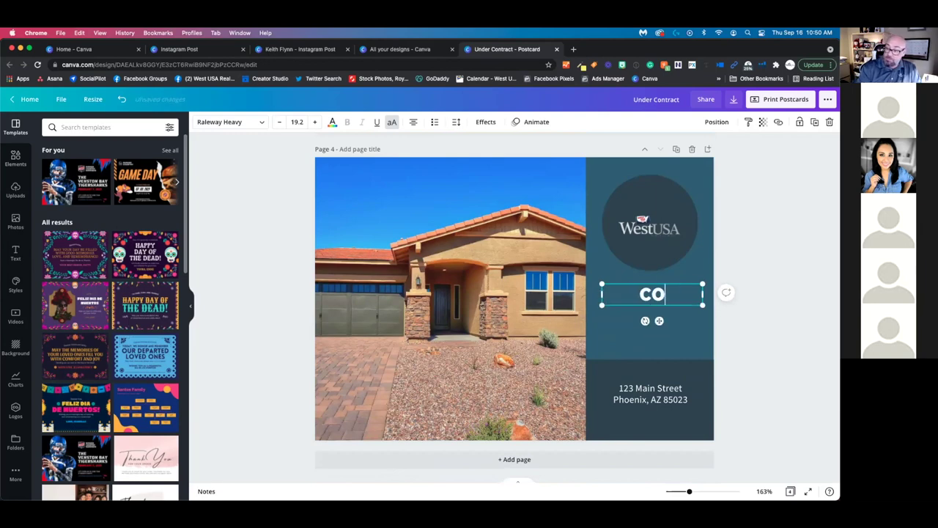
{"action": "type", "text": "MING SOON"}
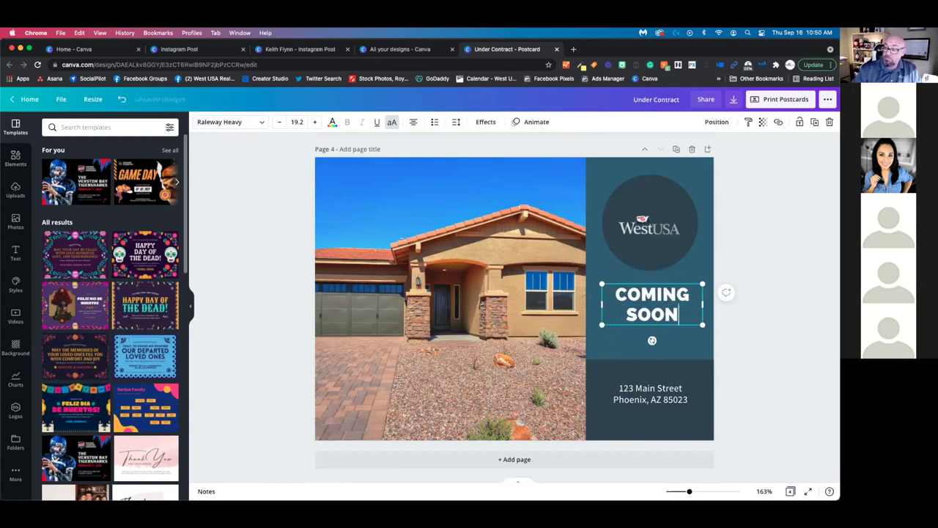
{"action": "left_click_drag", "start_coordinate": [653, 284], "coordinate": [651, 292]}
{"action": "left_click", "coordinate": [725, 290]}
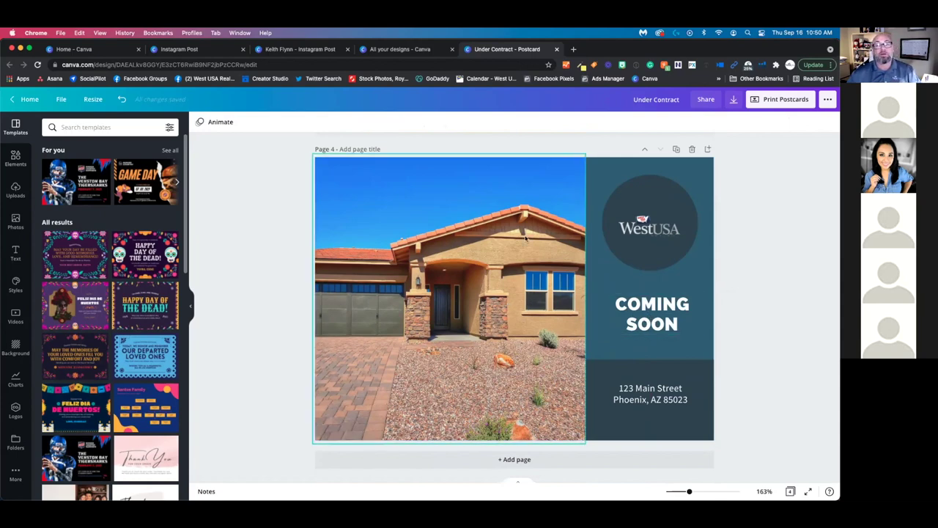
Create a new blank Instagram Post design from the Canva home page.
{"action": "left_click", "coordinate": [25, 101]}
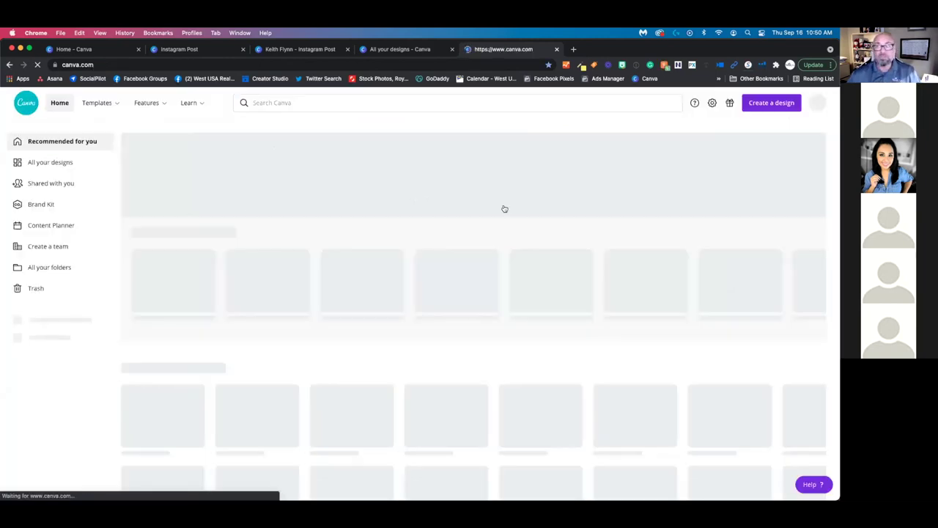
{"action": "left_click", "coordinate": [783, 103]}
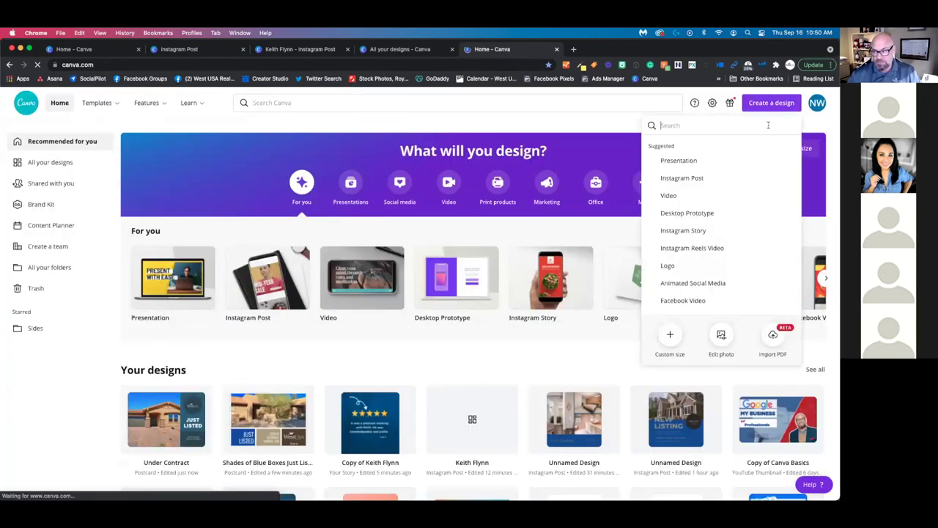
{"action": "left_click", "coordinate": [674, 178]}
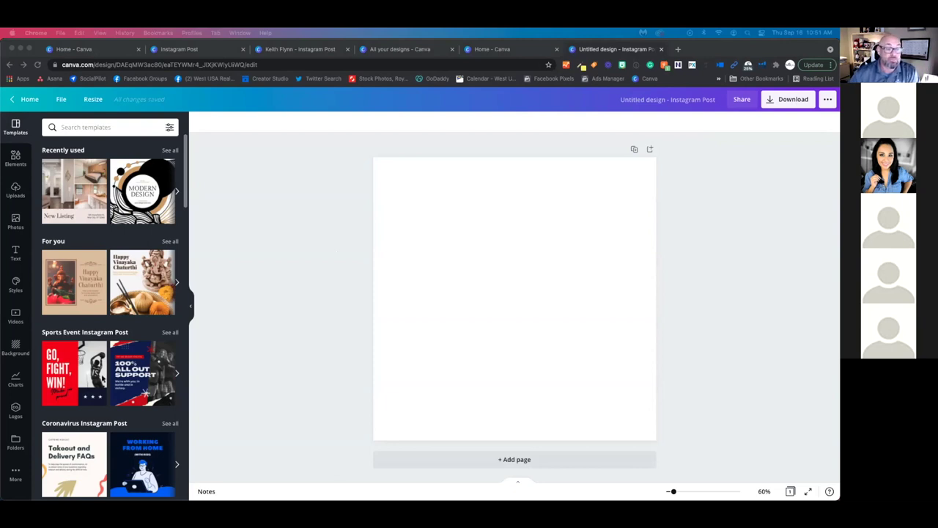
Apply the white curved-lines abstract background to the post.
{"action": "left_click", "coordinate": [16, 347]}
{"action": "left_click", "coordinate": [16, 348]}
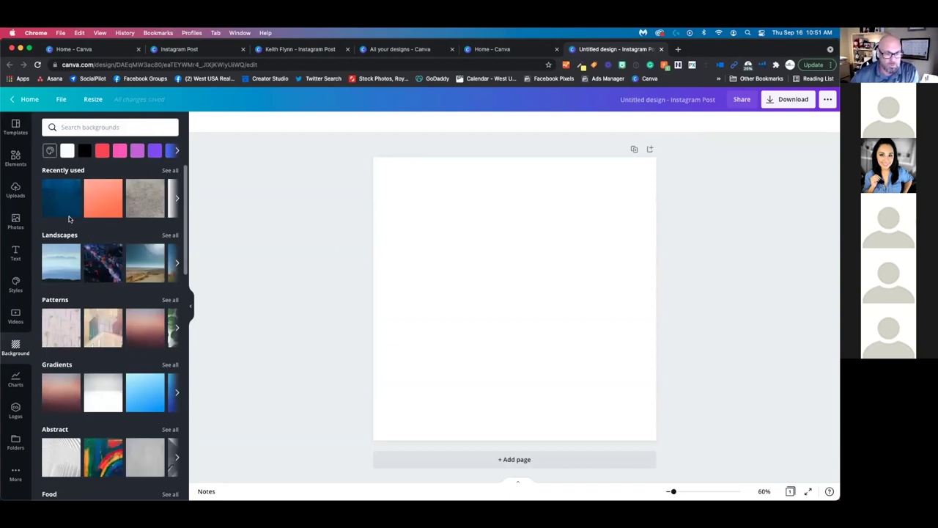
{"action": "left_click", "coordinate": [177, 198]}
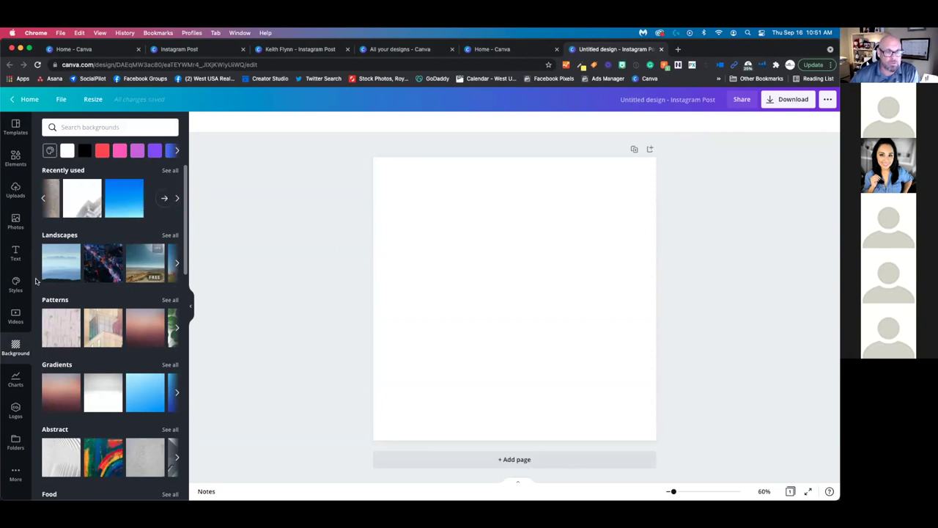
{"action": "scroll", "coordinate": [150, 278], "scroll_direction": "down", "scroll_amount": 3}
{"action": "scroll", "coordinate": [103, 323], "scroll_direction": "down", "scroll_amount": 1}
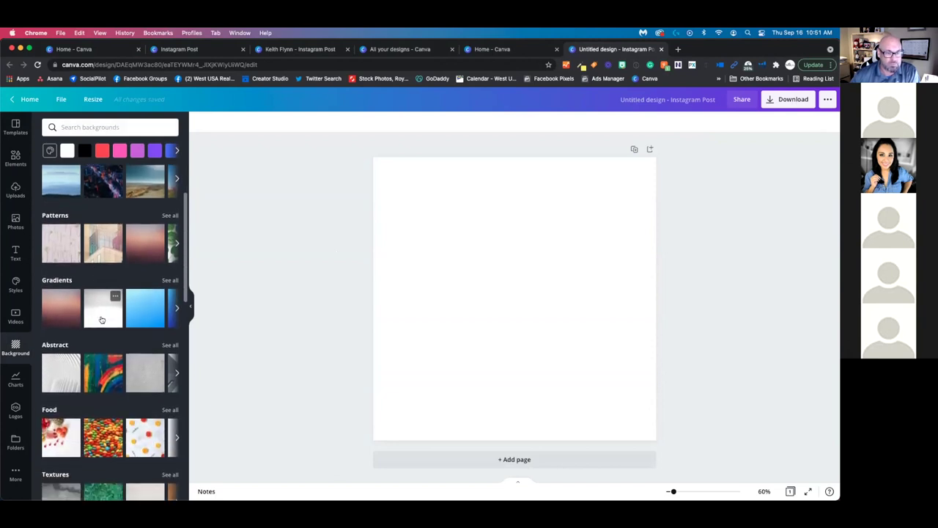
{"action": "left_click", "coordinate": [55, 371]}
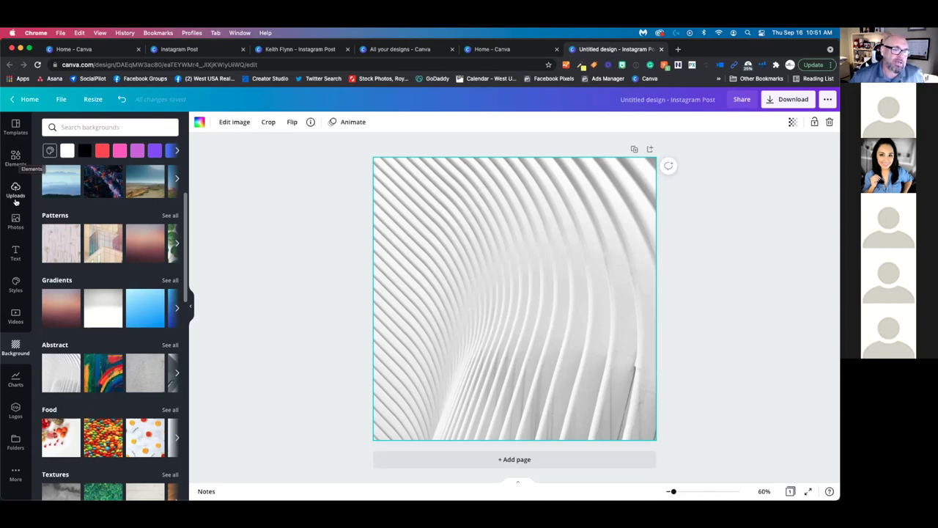
Search Elements for 'Coffee cup' and place the cup-and-saucer image overhanging the right edge.
{"action": "left_click", "coordinate": [16, 156]}
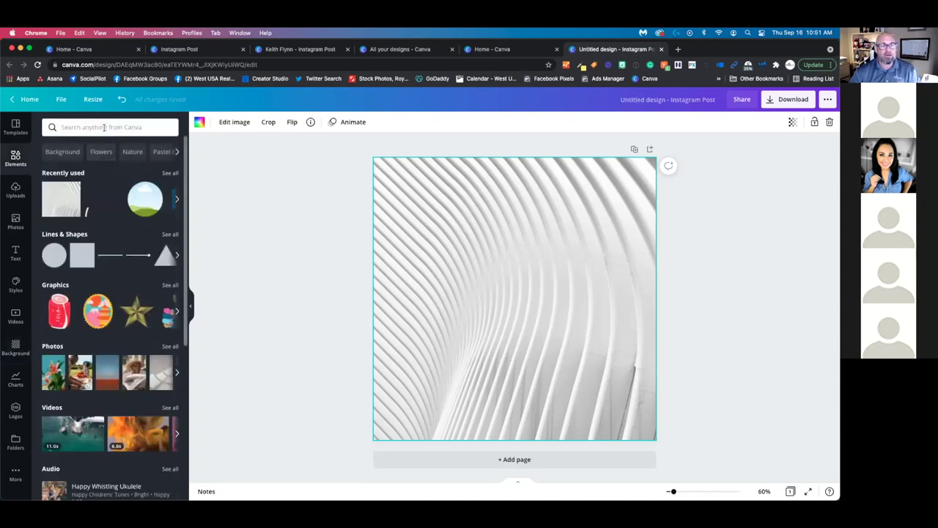
{"action": "left_click", "coordinate": [103, 128]}
{"action": "type", "text": "C"}
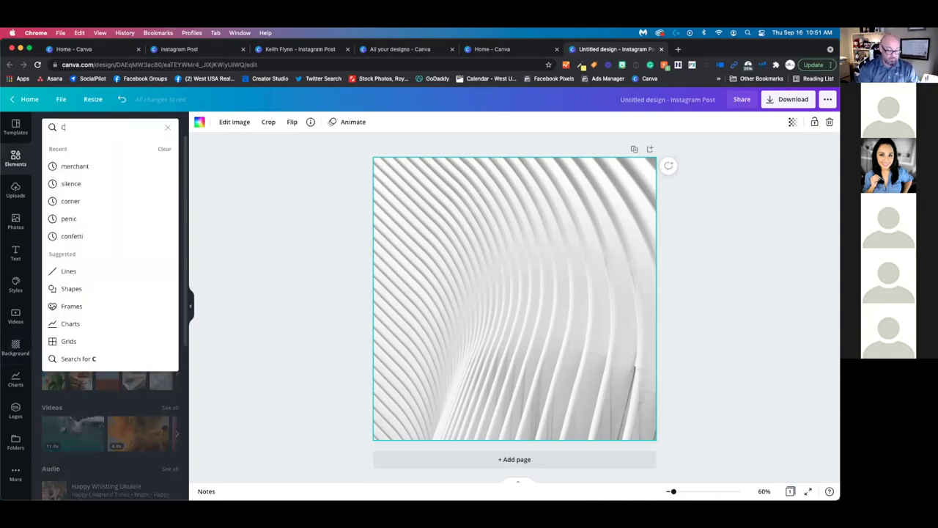
{"action": "type", "text": "offee"}
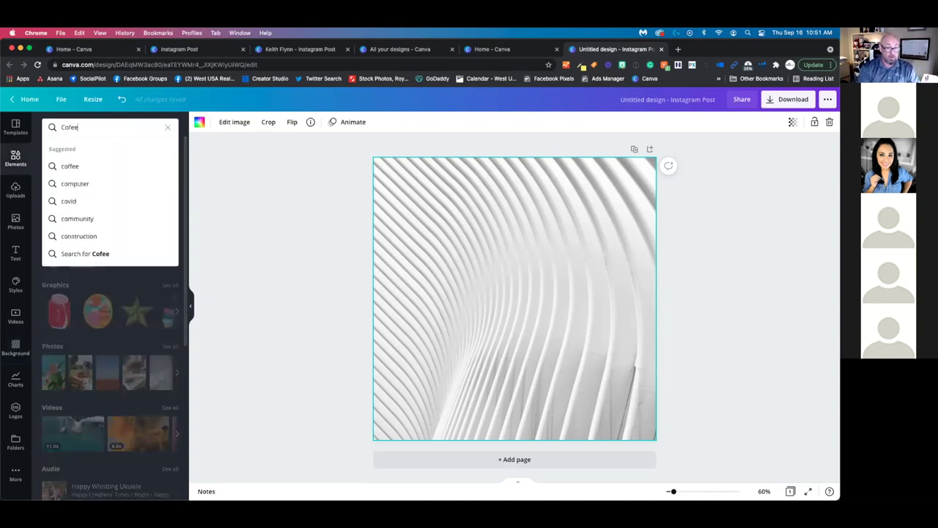
{"action": "type", "text": "se cup"}
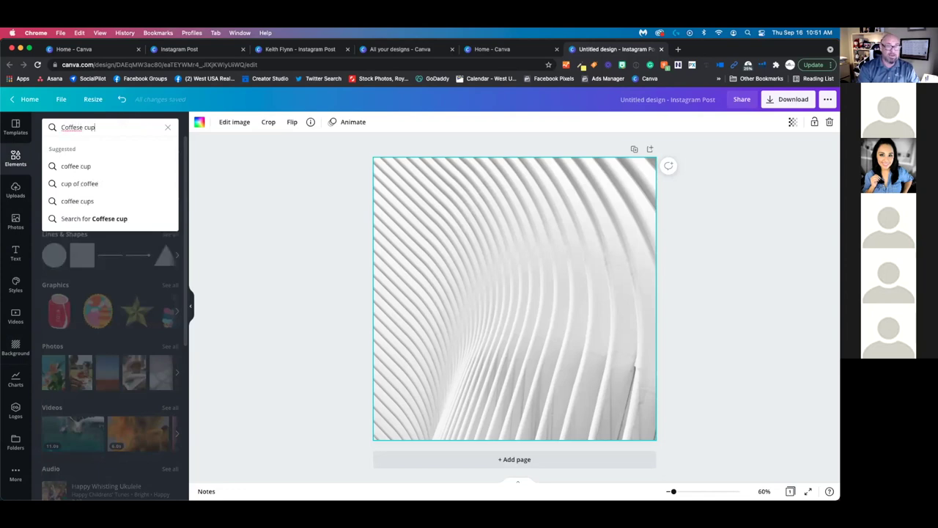
{"action": "key", "text": "BackSpace"}
{"action": "key", "text": "BackSpace"}
{"action": "key", "text": "BackSpace"}
{"action": "key", "text": "BackSpace"}
{"action": "key", "text": "BackSpace"}
{"action": "type", "text": "e"}
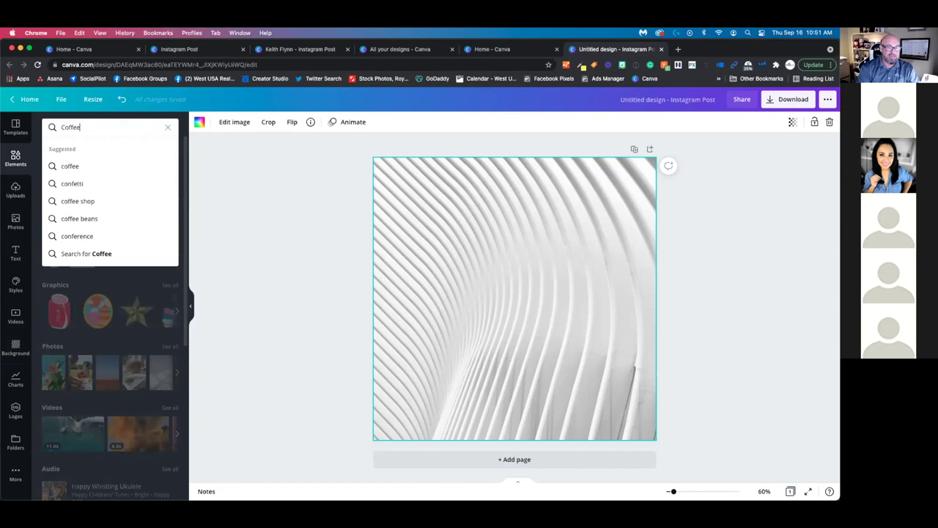
{"action": "type", "text": " cup"}
{"action": "key", "text": "Return"}
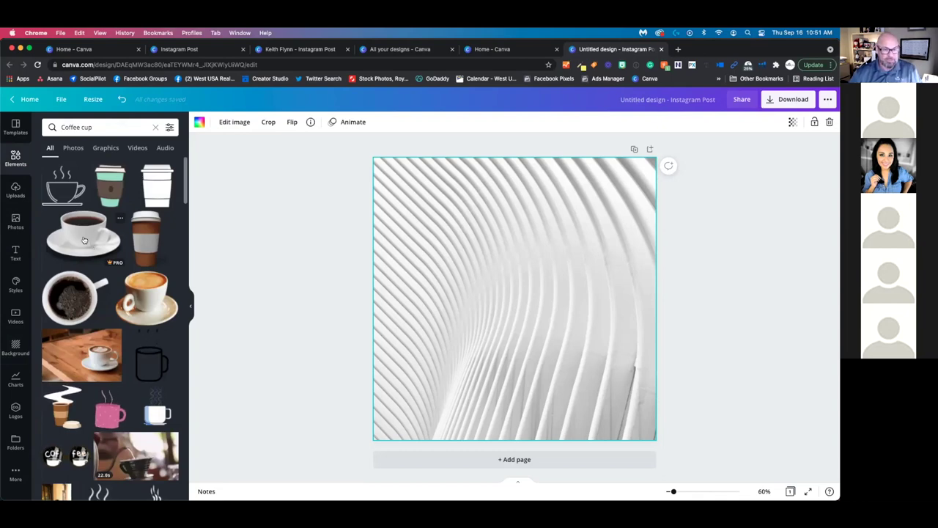
{"action": "left_click", "coordinate": [84, 241]}
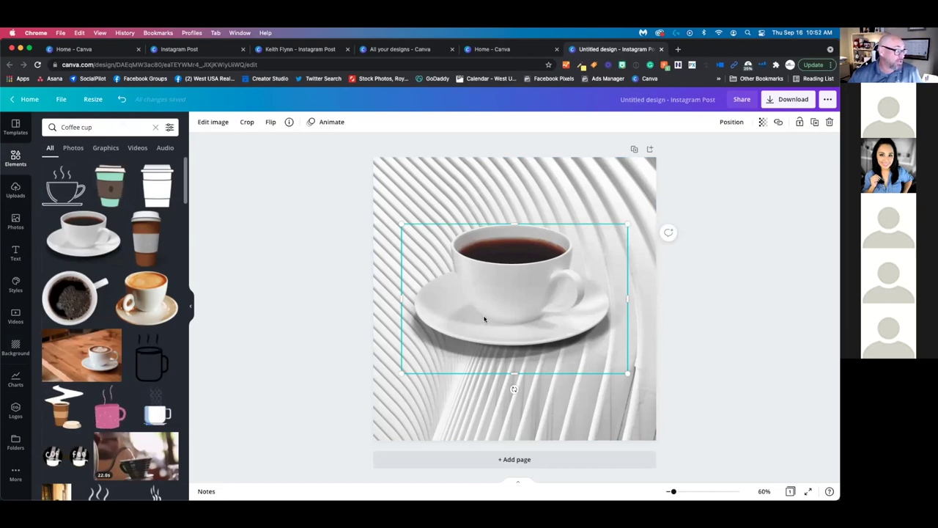
{"action": "left_click_drag", "start_coordinate": [525, 283], "coordinate": [653, 240]}
{"action": "left_click", "coordinate": [524, 202]}
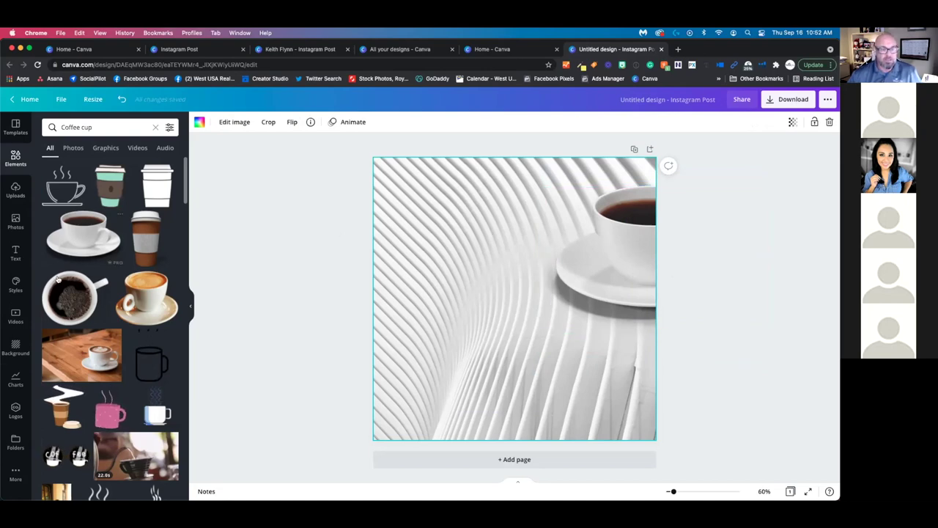
Add a heading reading 'Happy National Coffee Day!'.
{"action": "left_click", "coordinate": [16, 252]}
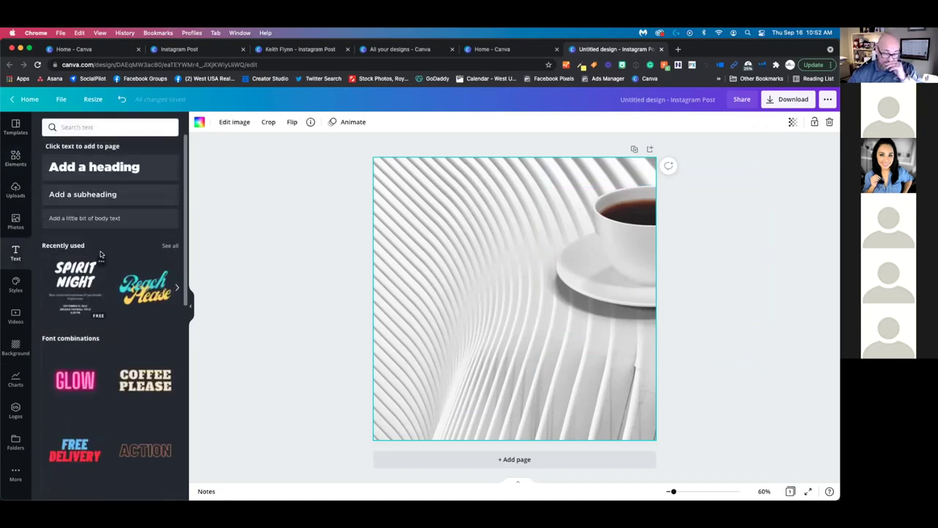
{"action": "left_click", "coordinate": [94, 166]}
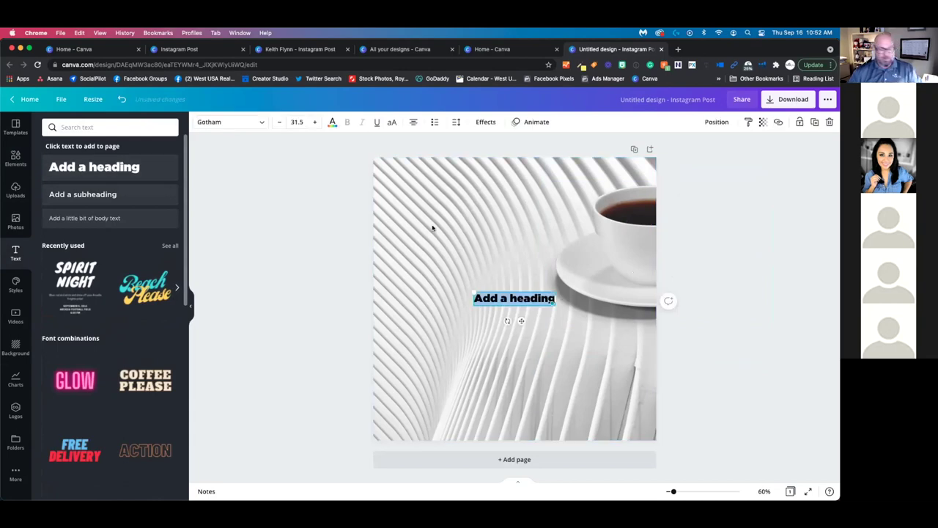
{"action": "type", "text": "Happy"}
{"action": "key", "text": "BackSpace"}
{"action": "key", "text": "BackSpace"}
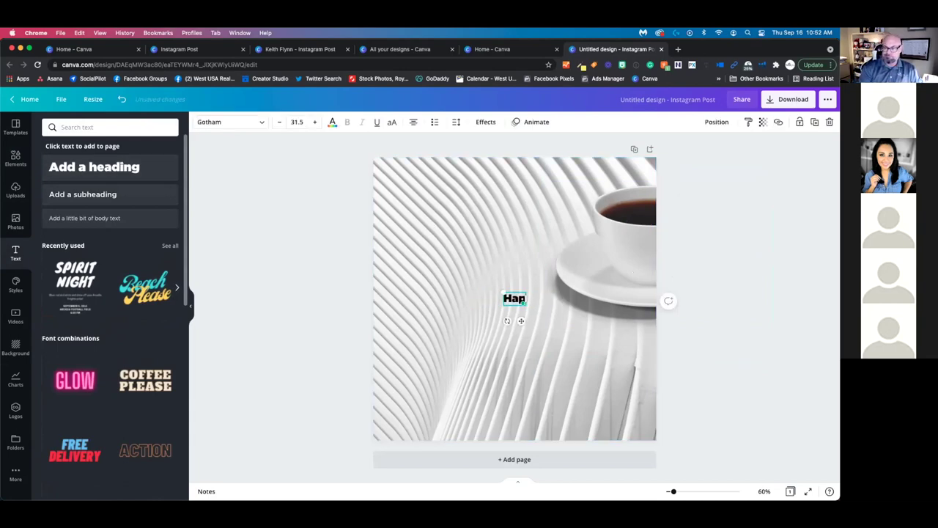
{"action": "type", "text": "py"}
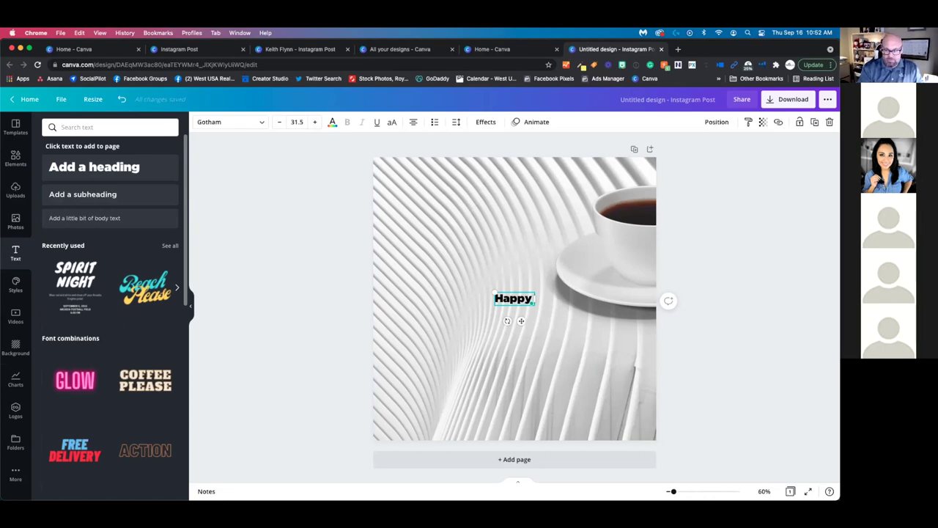
{"action": "type", "text": "Nation"}
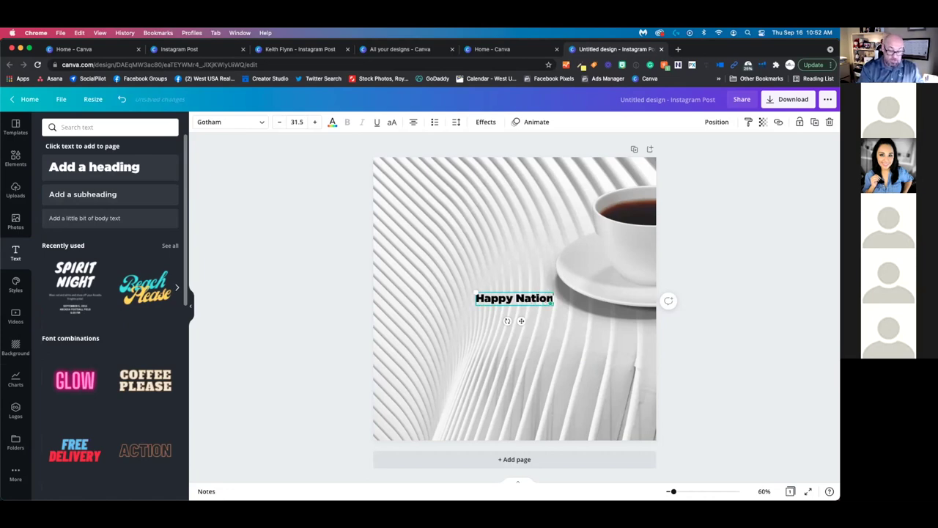
{"action": "type", "text": "al Coffee Day!"}
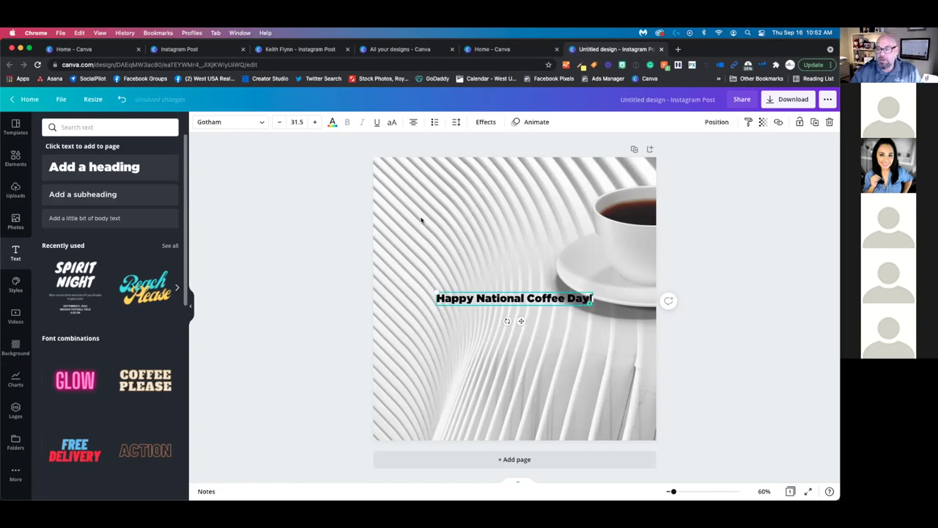
Enlarge the heading, break it before 'Coffee', color it dark green, and move it top-left.
{"action": "left_click_drag", "start_coordinate": [431, 287], "coordinate": [397, 273]}
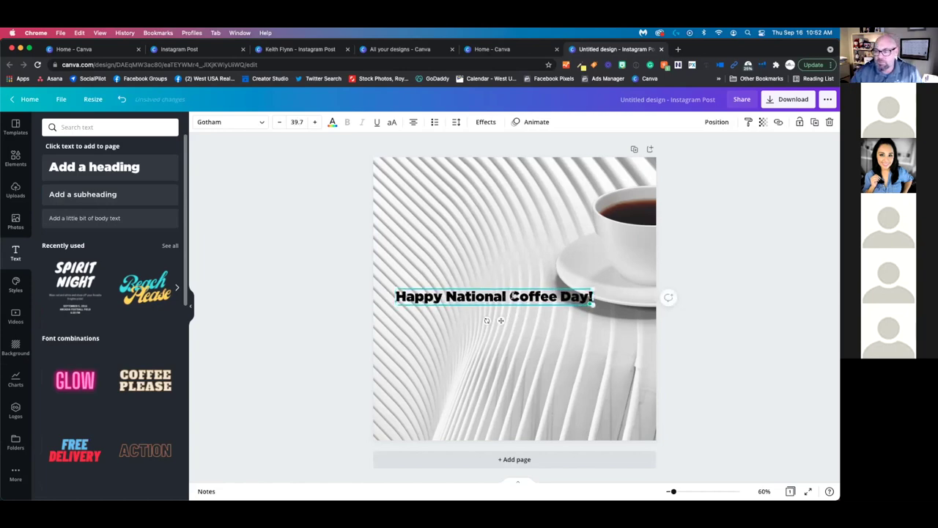
{"action": "left_click", "coordinate": [509, 296]}
{"action": "key", "text": "Return"}
{"action": "left_click_drag", "start_coordinate": [550, 289], "coordinate": [652, 258]}
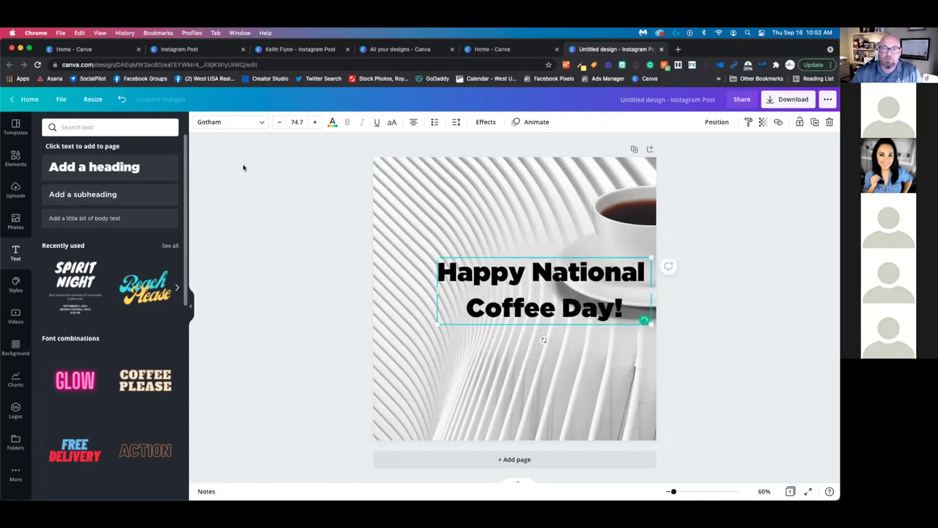
{"action": "left_click", "coordinate": [332, 123]}
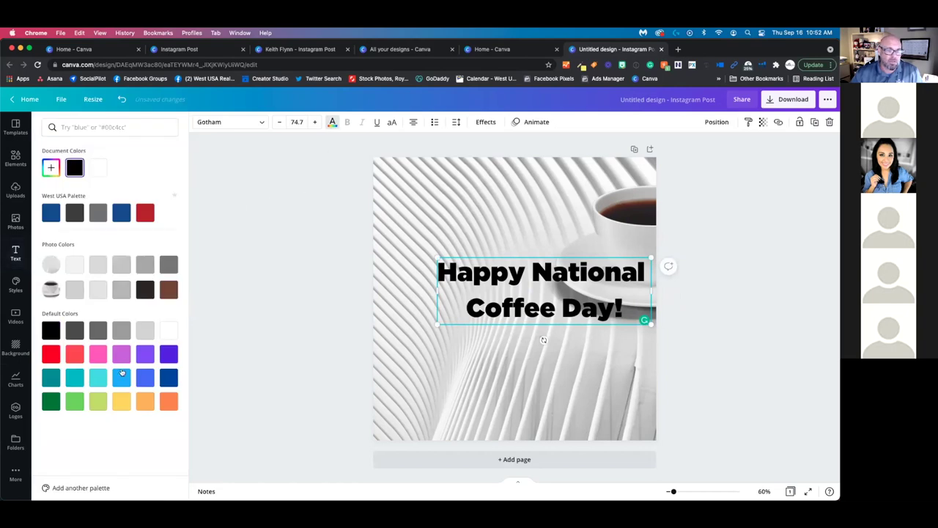
{"action": "left_click", "coordinate": [51, 401]}
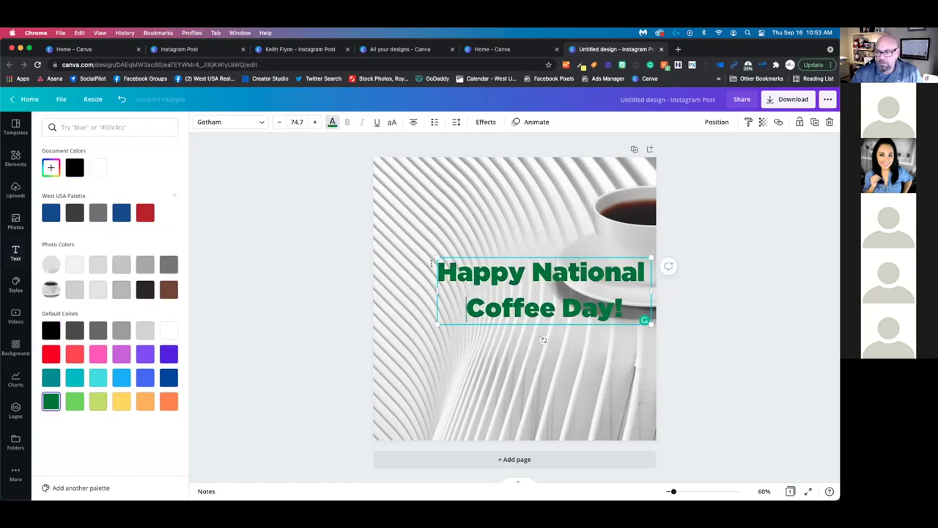
{"action": "left_click", "coordinate": [517, 309]}
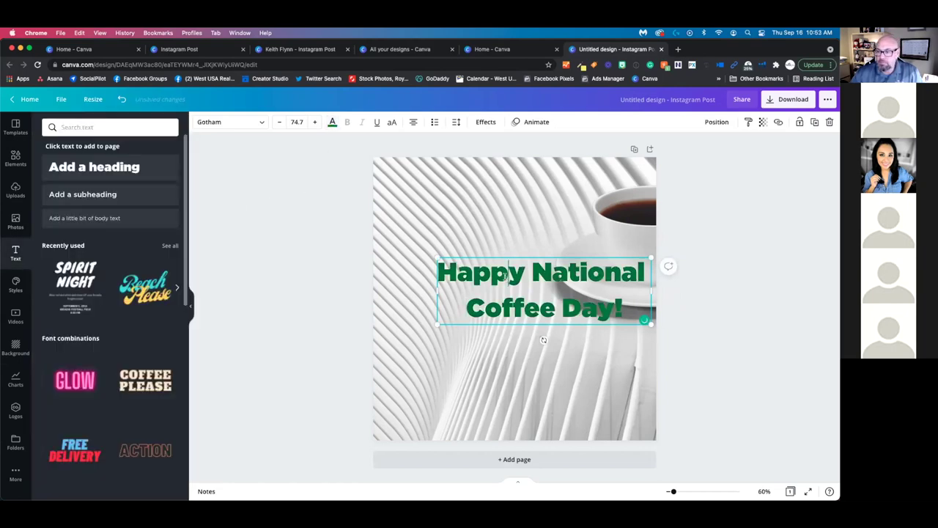
{"action": "left_click", "coordinate": [483, 239]}
{"action": "left_click_drag", "start_coordinate": [493, 276], "coordinate": [448, 202]}
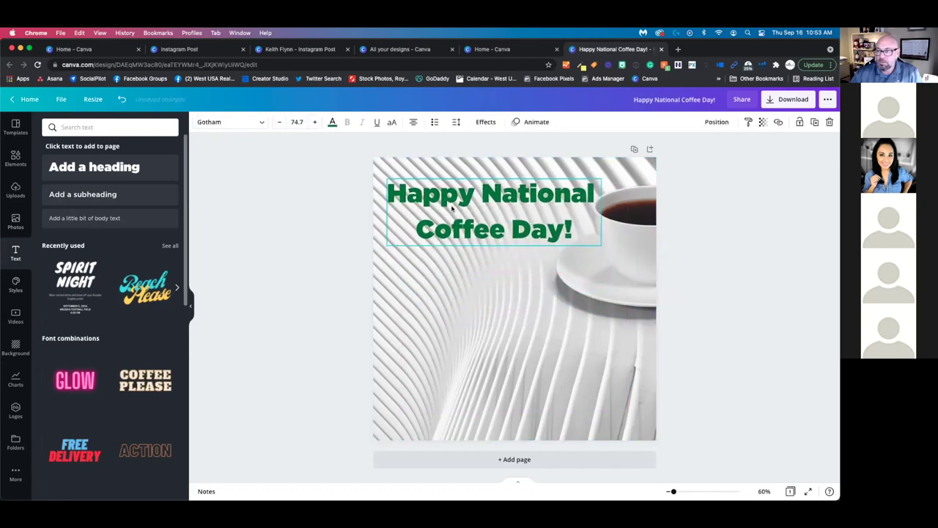
Select the background and browse the background choices for a replacement.
{"action": "left_click", "coordinate": [440, 308]}
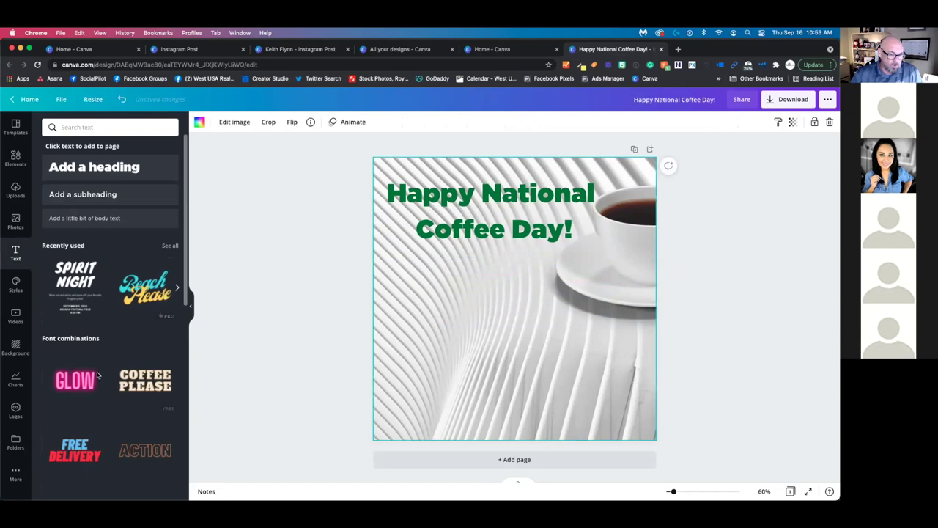
{"action": "left_click", "coordinate": [16, 348]}
{"action": "scroll", "coordinate": [99, 337], "scroll_direction": "down", "scroll_amount": 4}
Apply the light wood texture background and shrink the headline slightly to size 65.7.
{"action": "left_click", "coordinate": [146, 385]}
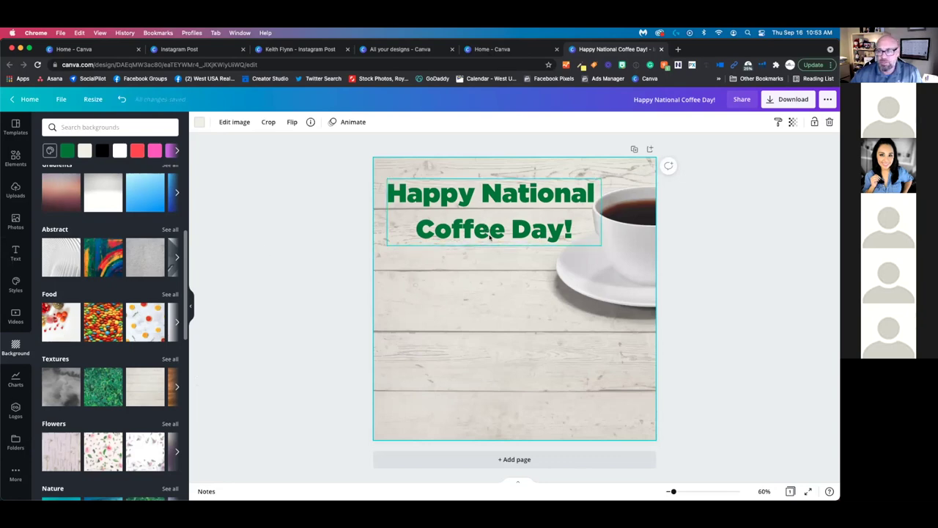
{"action": "left_click", "coordinate": [577, 236]}
{"action": "left_click_drag", "start_coordinate": [599, 244], "coordinate": [575, 234]}
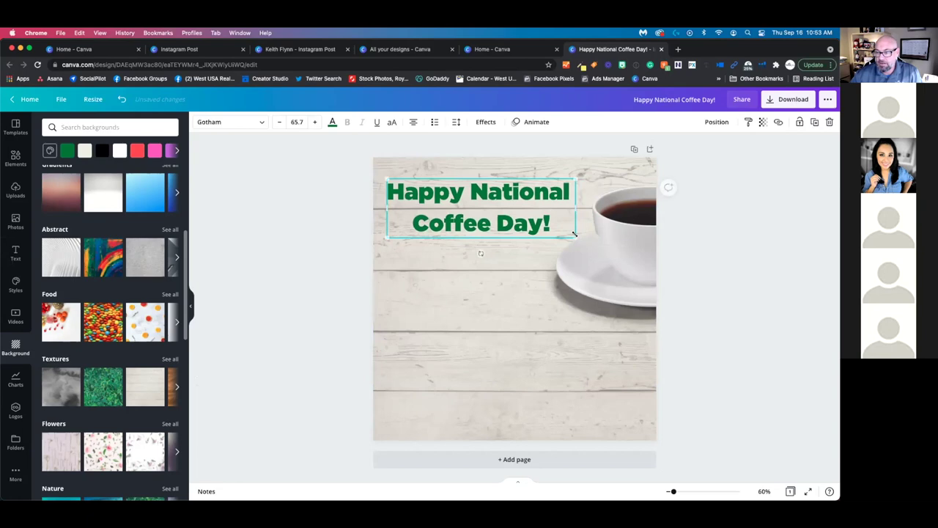
{"action": "left_click", "coordinate": [500, 266]}
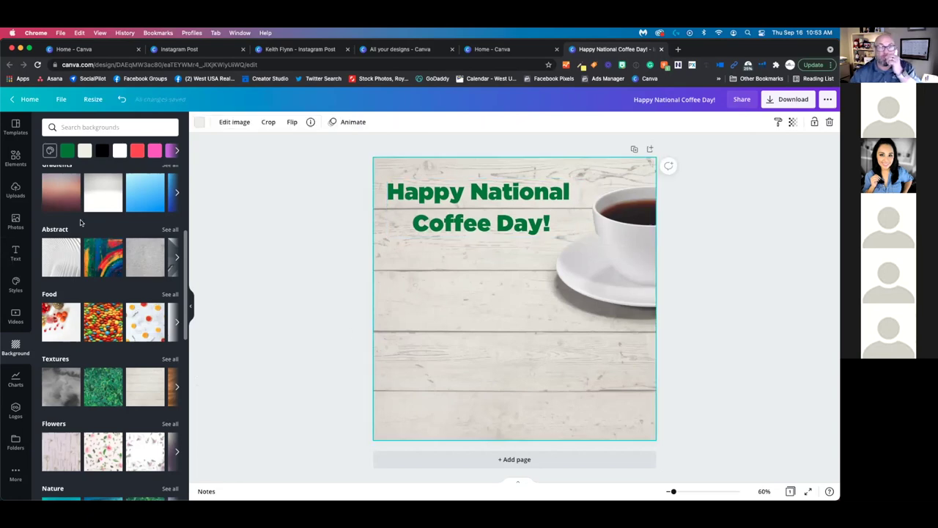
{"action": "left_click", "coordinate": [16, 157]}
Search Elements for 'swipe' graphics, then for animated arrows.
{"action": "left_click", "coordinate": [99, 127]}
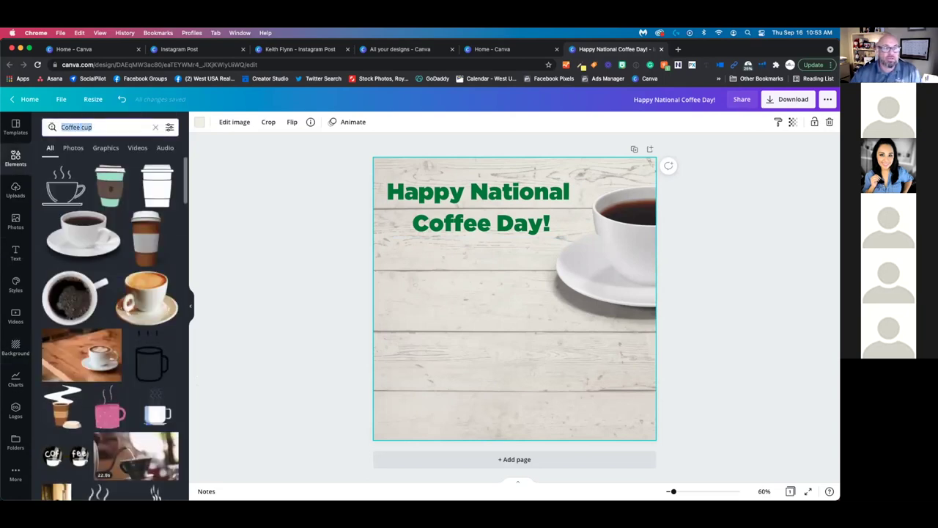
{"action": "type", "text": "swipe"}
{"action": "key", "text": "Return"}
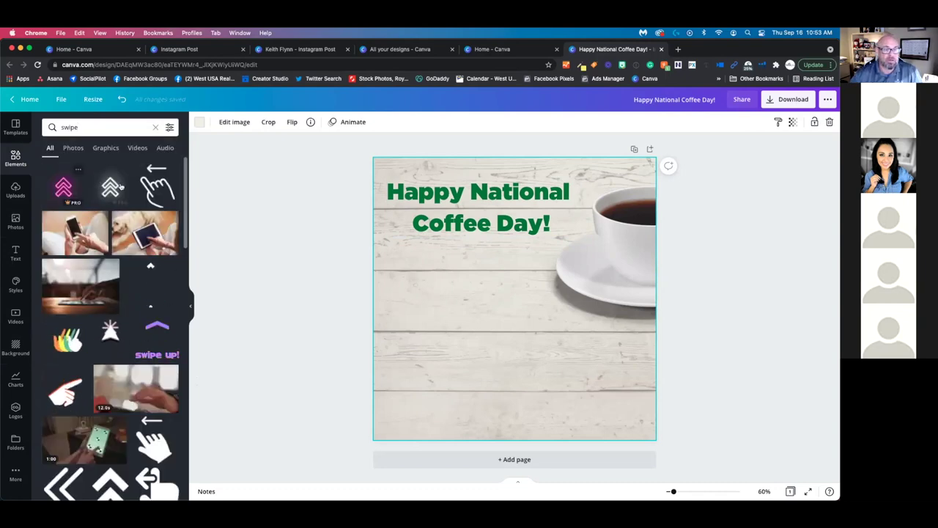
{"action": "scroll", "coordinate": [114, 308], "scroll_direction": "down", "scroll_amount": 3}
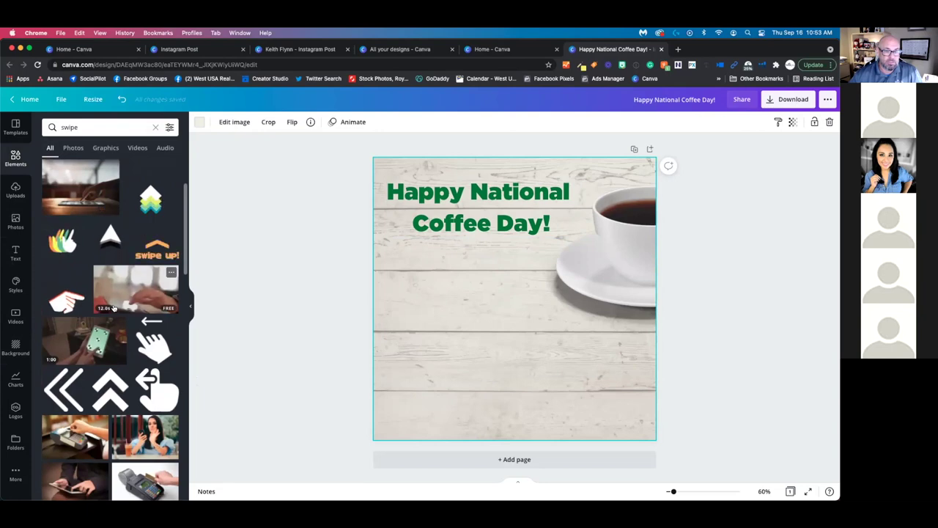
{"action": "scroll", "coordinate": [114, 308], "scroll_direction": "down", "scroll_amount": 3}
{"action": "scroll", "coordinate": [112, 311], "scroll_direction": "down", "scroll_amount": 5}
{"action": "scroll", "coordinate": [112, 311], "scroll_direction": "down", "scroll_amount": 3}
{"action": "scroll", "coordinate": [110, 278], "scroll_direction": "down", "scroll_amount": 3}
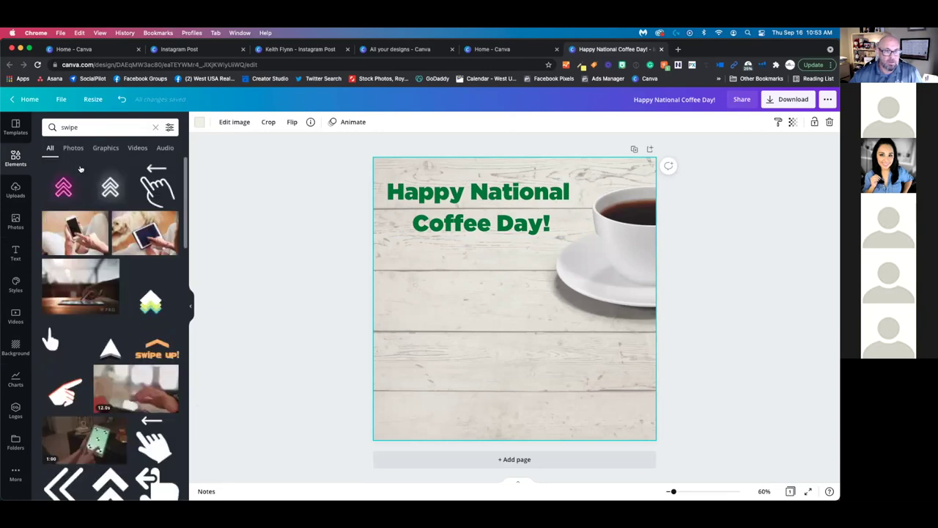
{"action": "left_click", "coordinate": [88, 126]}
{"action": "type", "text": "animated"}
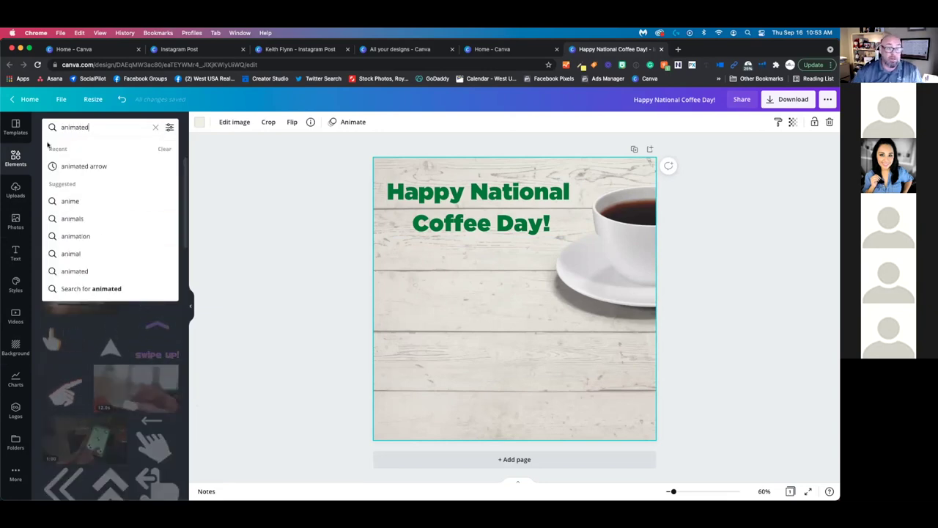
{"action": "left_click", "coordinate": [85, 167]}
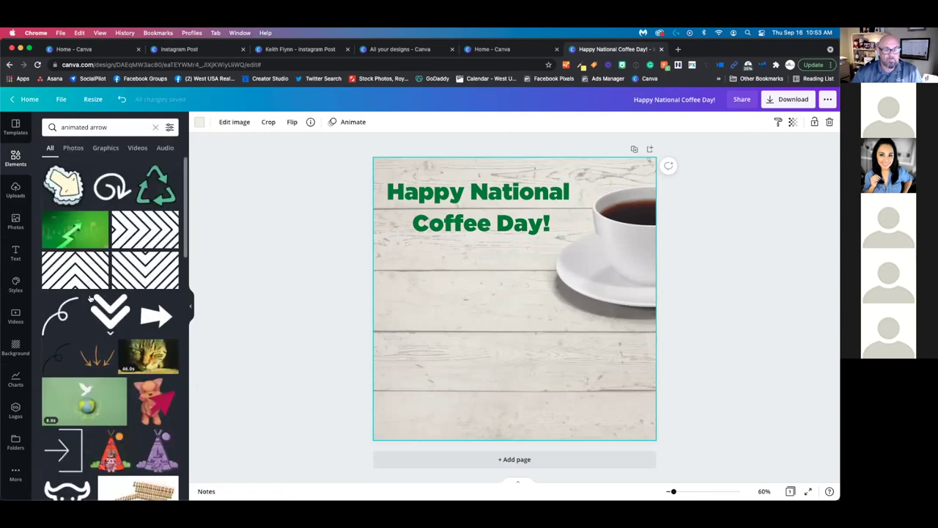
Add the white double-chevron arrow, rotate it to point right, and shrink it into the bottom-right corner.
{"action": "left_click", "coordinate": [110, 312]}
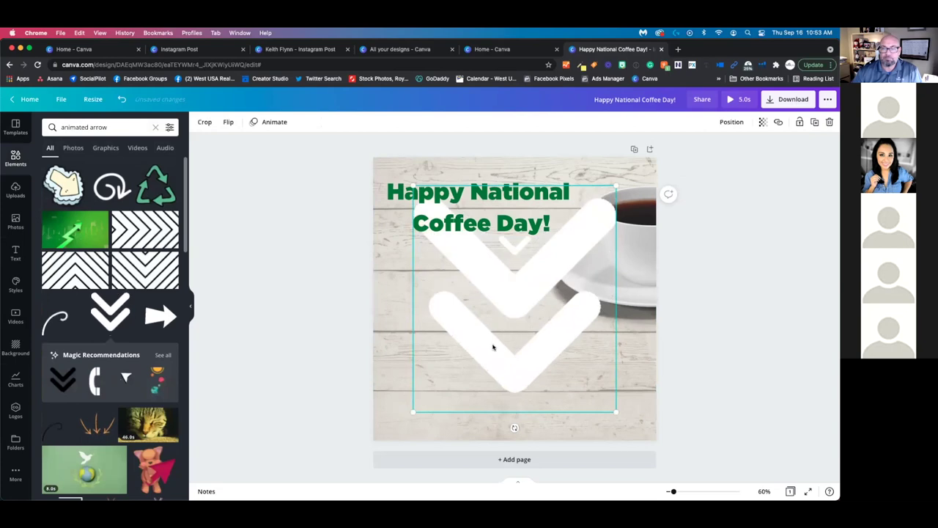
{"action": "left_click_drag", "start_coordinate": [514, 427], "coordinate": [566, 300]}
{"action": "left_click_drag", "start_coordinate": [399, 195], "coordinate": [622, 404]}
{"action": "left_click", "coordinate": [564, 327]}
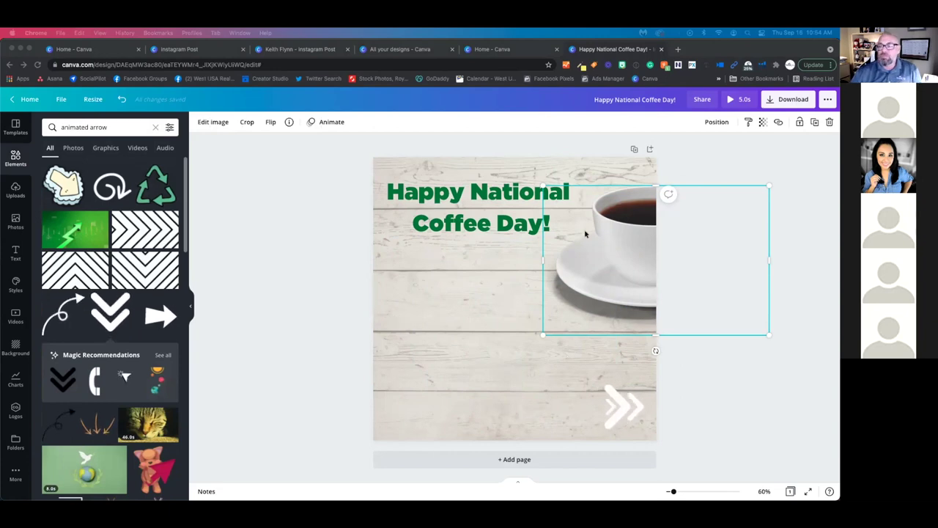
{"action": "left_click", "coordinate": [505, 347]}
{"action": "left_click", "coordinate": [462, 331]}
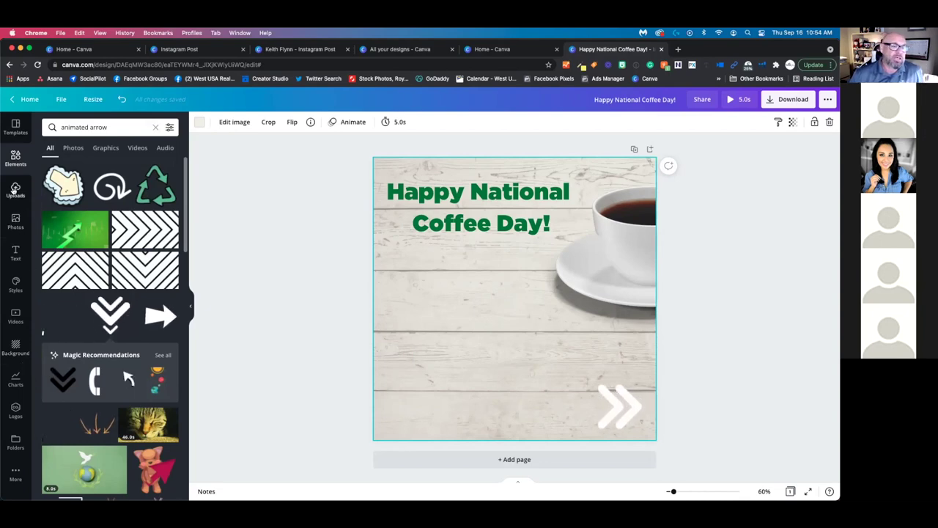
Add the blue-shirt photo from Uploads, enlarge it, and move it lower on the page.
{"action": "left_click", "coordinate": [15, 191]}
{"action": "scroll", "coordinate": [73, 271], "scroll_direction": "down", "scroll_amount": 10}
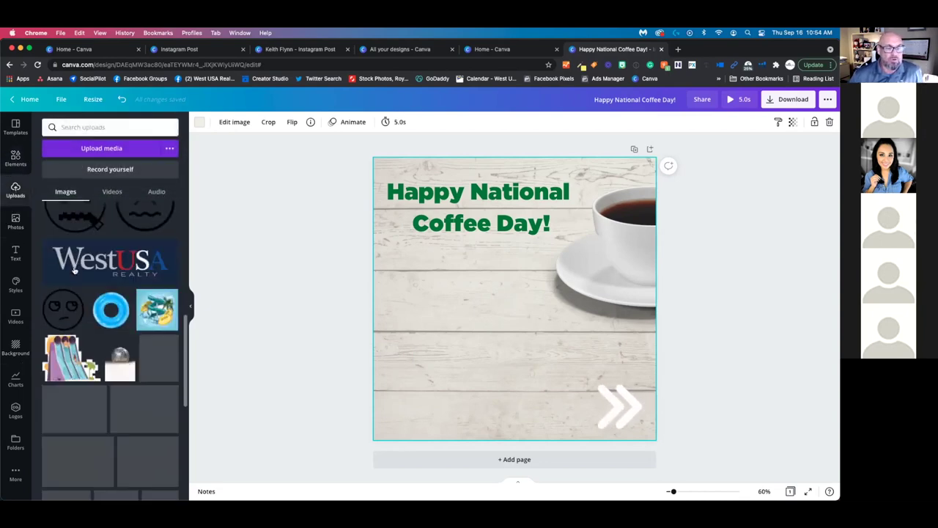
{"action": "scroll", "coordinate": [81, 274], "scroll_direction": "down", "scroll_amount": 4}
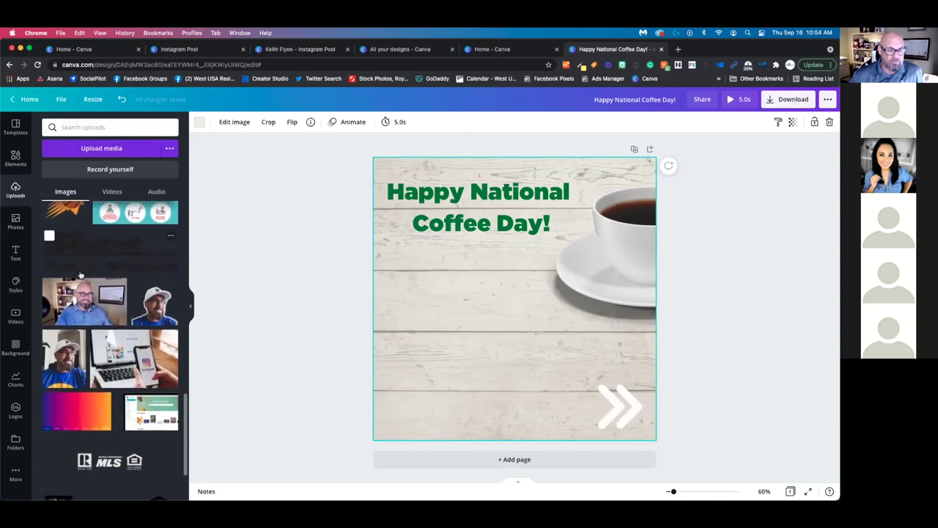
{"action": "left_click", "coordinate": [81, 271]}
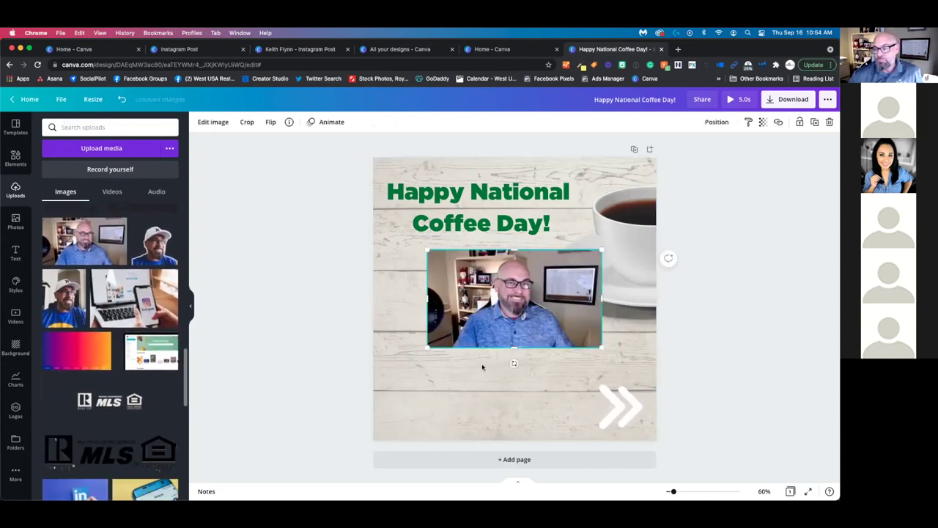
{"action": "left_click_drag", "start_coordinate": [429, 349], "coordinate": [343, 450]}
{"action": "left_click_drag", "start_coordinate": [423, 358], "coordinate": [450, 388]}
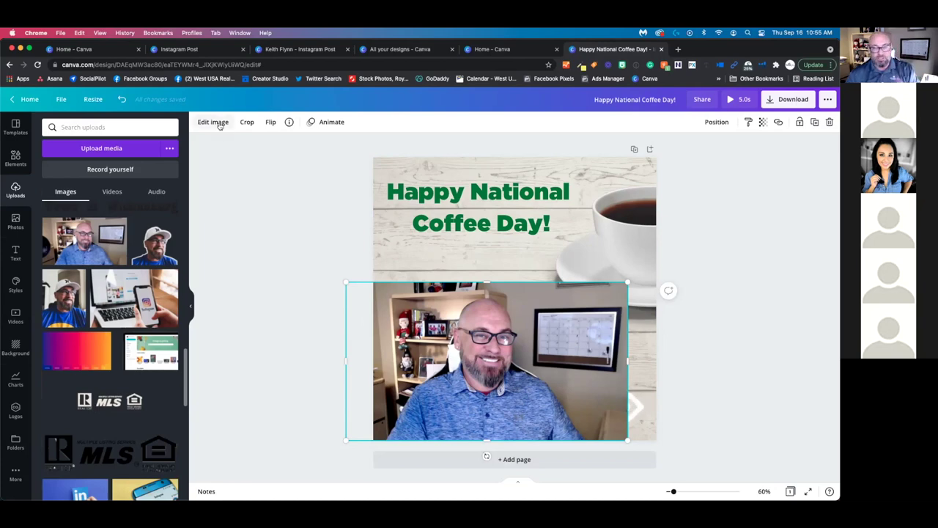
Remove the photo's background, then shrink it and place it at the page's bottom-left.
{"action": "left_click", "coordinate": [214, 122]}
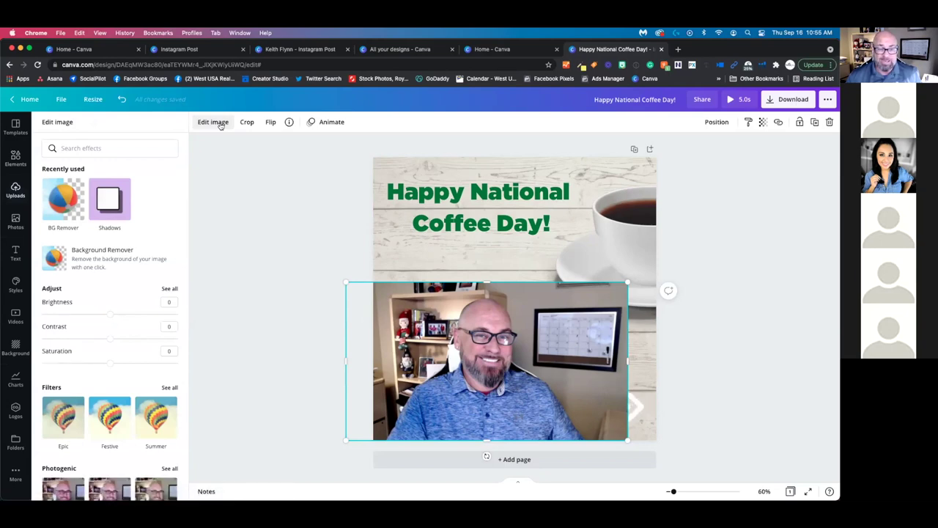
{"action": "left_click", "coordinate": [95, 256]}
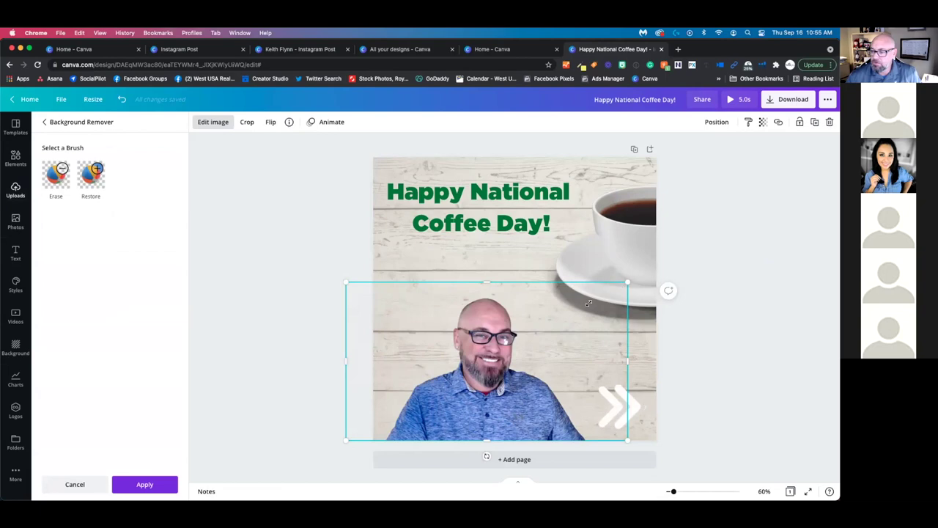
{"action": "left_click_drag", "start_coordinate": [589, 303], "coordinate": [538, 328]}
{"action": "left_click_drag", "start_coordinate": [437, 392], "coordinate": [436, 392]}
{"action": "key", "text": "Escape"}
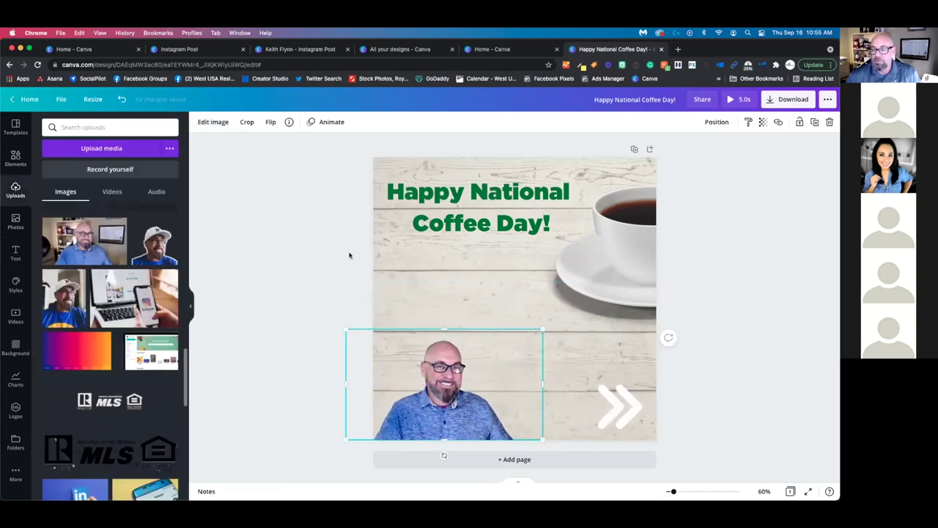
Apply the Drop shadow effect to the man's photo.
{"action": "left_click", "coordinate": [211, 122]}
{"action": "scroll", "coordinate": [118, 283], "scroll_direction": "down", "scroll_amount": 5}
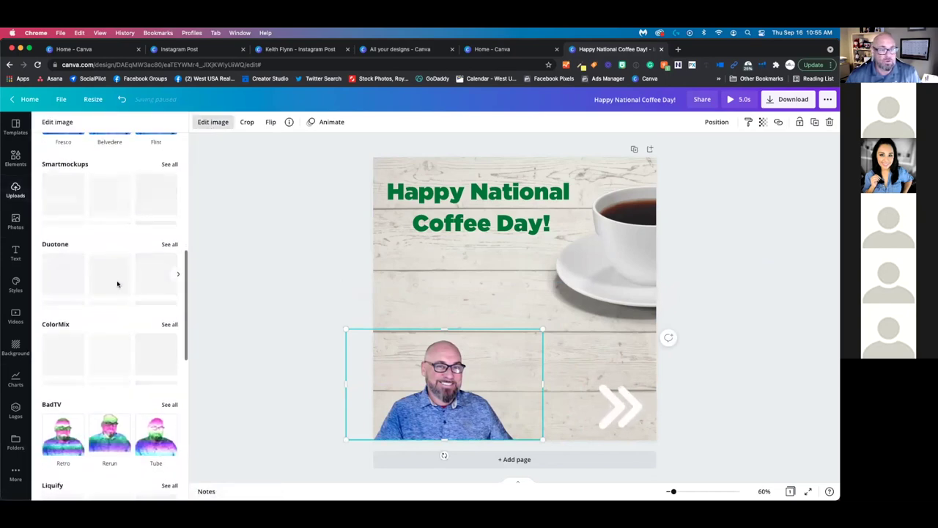
{"action": "scroll", "coordinate": [102, 263], "scroll_direction": "down", "scroll_amount": 5}
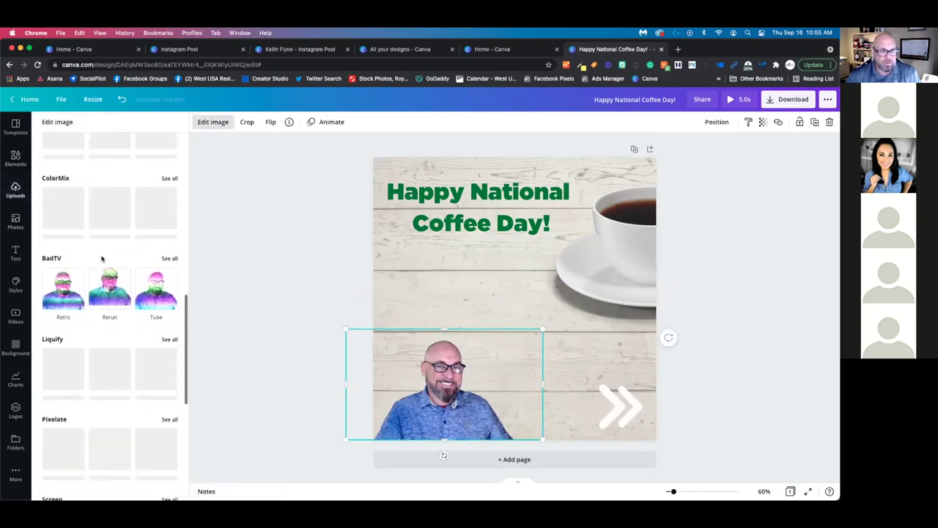
{"action": "scroll", "coordinate": [102, 259], "scroll_direction": "down", "scroll_amount": 2}
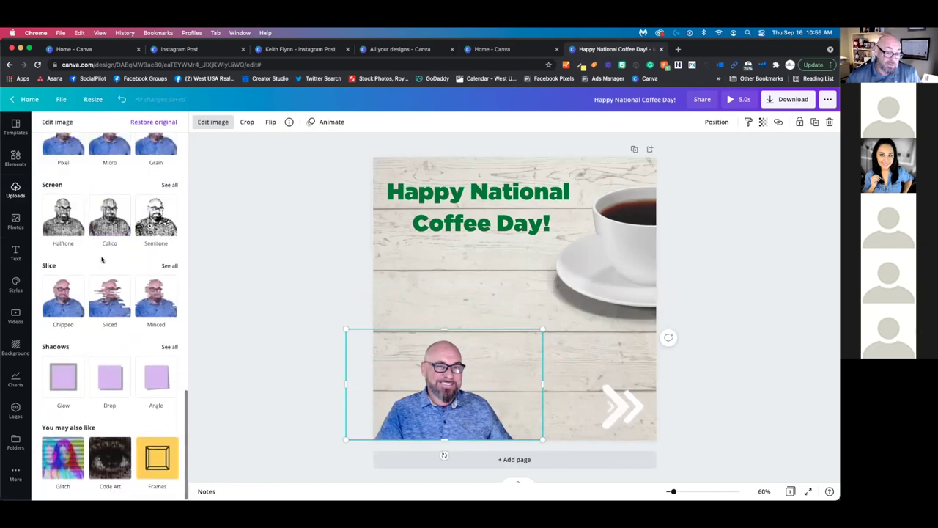
{"action": "scroll", "coordinate": [117, 315], "scroll_direction": "up", "scroll_amount": 2}
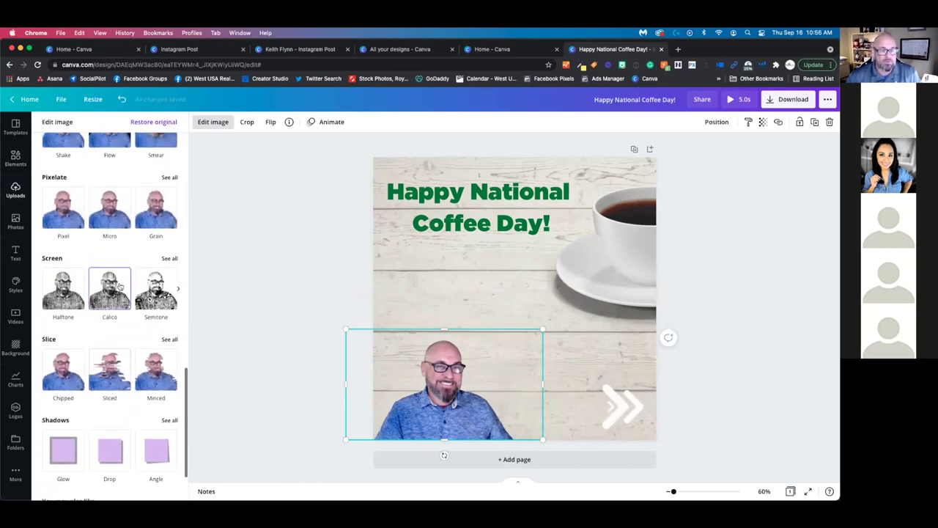
{"action": "scroll", "coordinate": [110, 381], "scroll_direction": "down", "scroll_amount": 2}
{"action": "scroll", "coordinate": [113, 385], "scroll_direction": "right", "scroll_amount": 1}
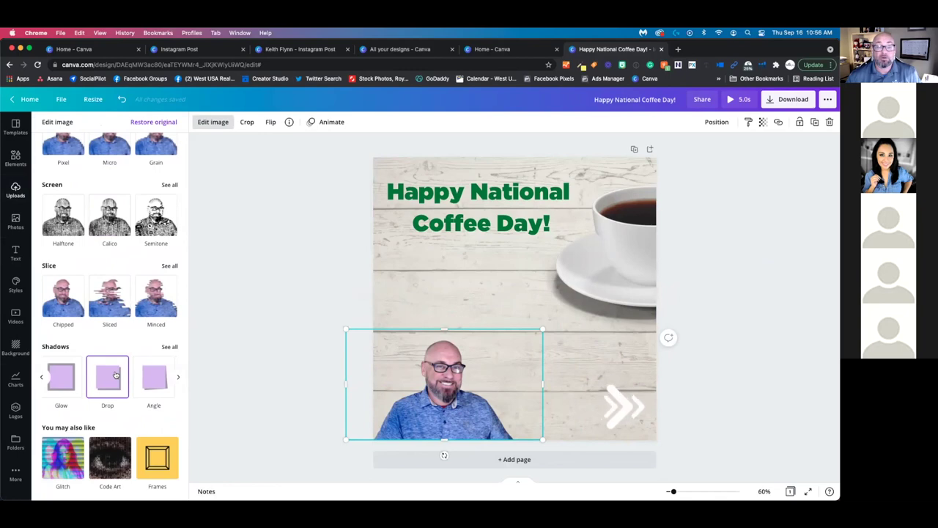
{"action": "left_click", "coordinate": [110, 376]}
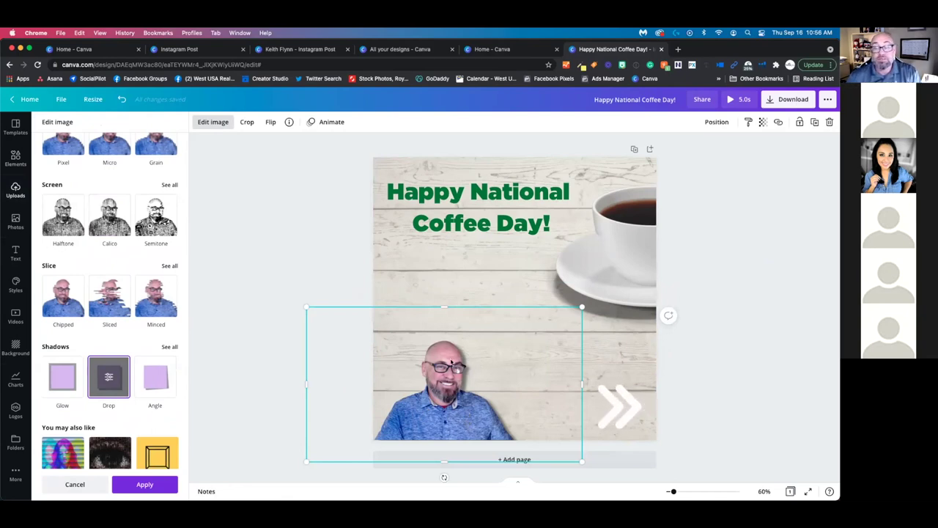
{"action": "left_click", "coordinate": [430, 274]}
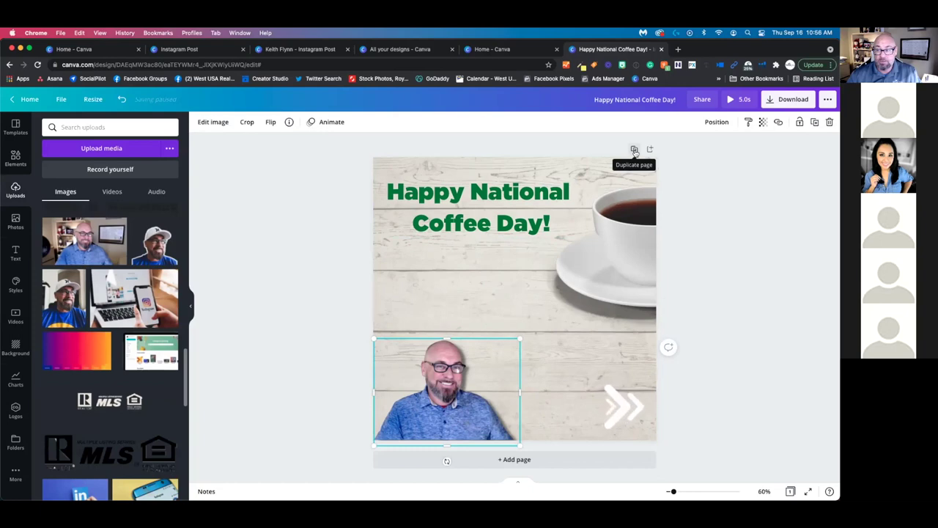
Duplicate the page, then delete the Happy National Coffee Day title, man's photo and chevron from page 2.
{"action": "left_click", "coordinate": [635, 150]}
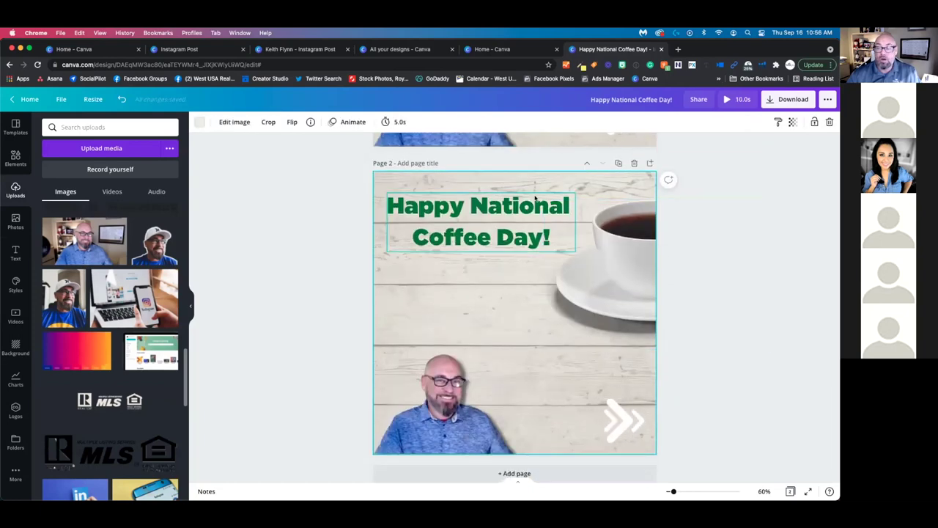
{"action": "left_click", "coordinate": [503, 214]}
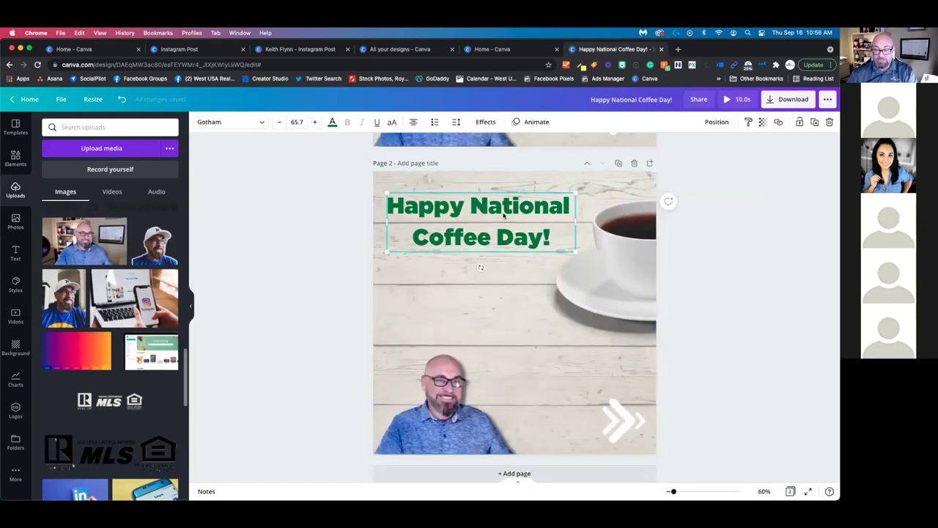
{"action": "key", "text": "Delete"}
{"action": "left_click", "coordinate": [448, 380]}
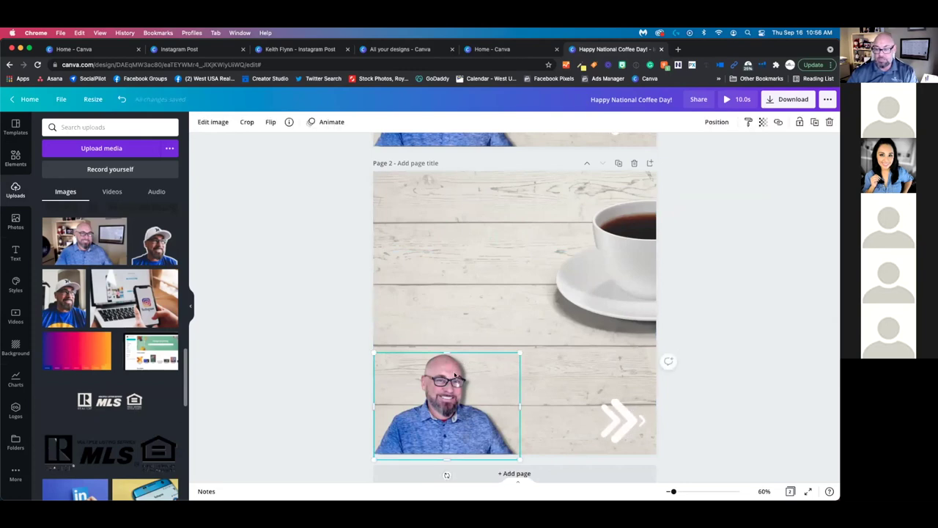
{"action": "key", "text": "Delete"}
{"action": "left_click", "coordinate": [624, 420]}
{"action": "key", "text": "Delete"}
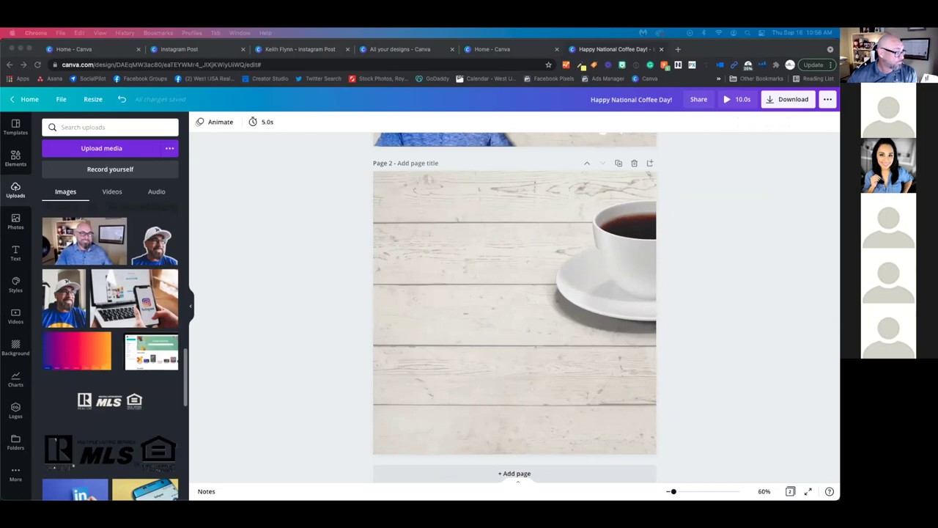
Crop the coffee cup from its left side and align it left, then undo the bad result.
{"action": "left_click", "coordinate": [636, 251]}
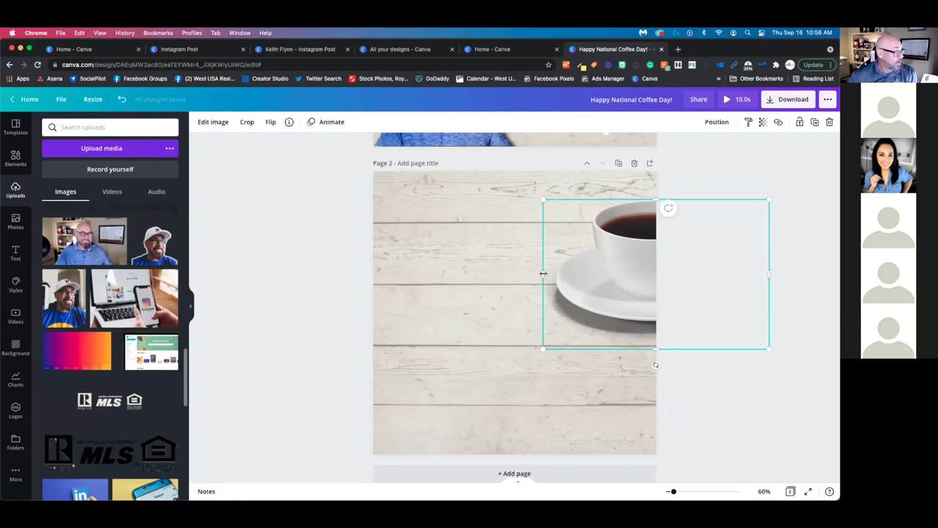
{"action": "left_click_drag", "start_coordinate": [546, 274], "coordinate": [655, 275]}
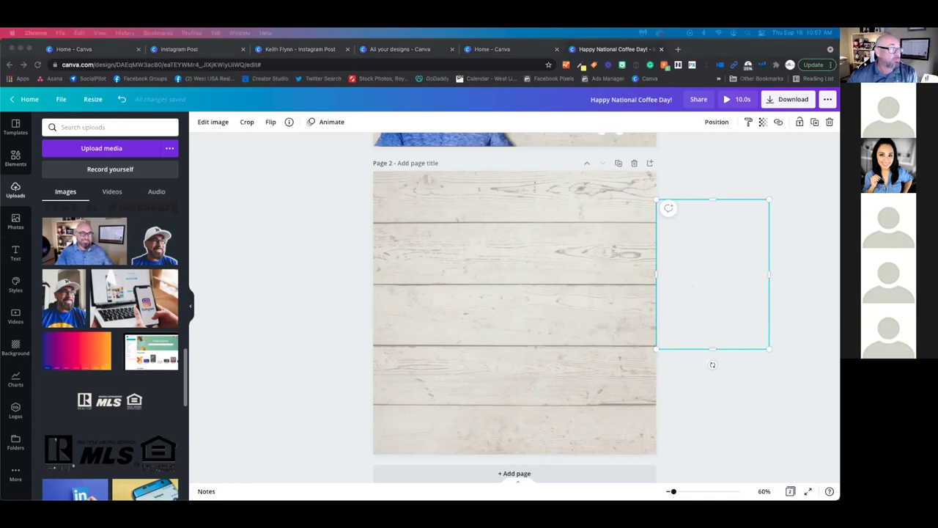
{"action": "left_click", "coordinate": [717, 122]}
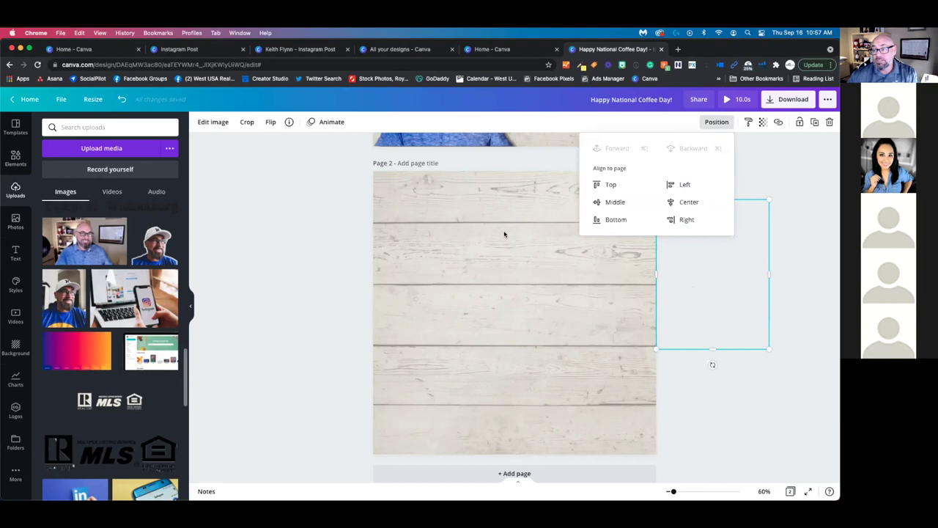
{"action": "left_click", "coordinate": [685, 185]}
{"action": "key", "text": "ctrl+Up"}
{"action": "left_click", "coordinate": [431, 215]}
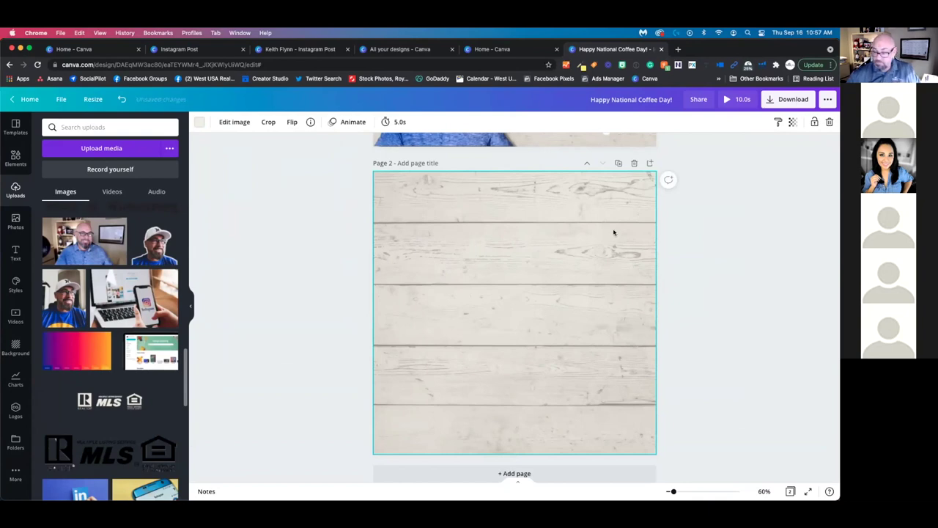
{"action": "key", "text": "ctrl+v"}
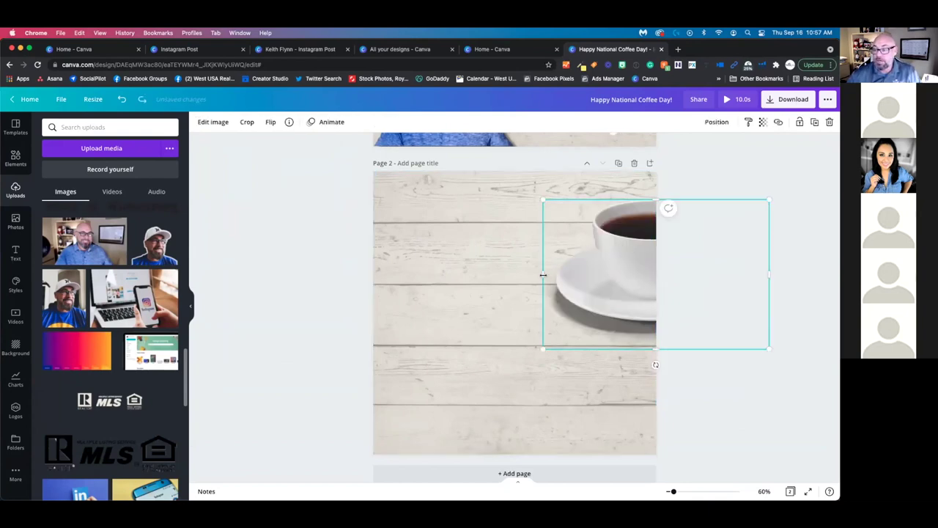
Re-crop the coffee cup from the left and align it to the page's left edge.
{"action": "left_click_drag", "start_coordinate": [543, 273], "coordinate": [657, 273]}
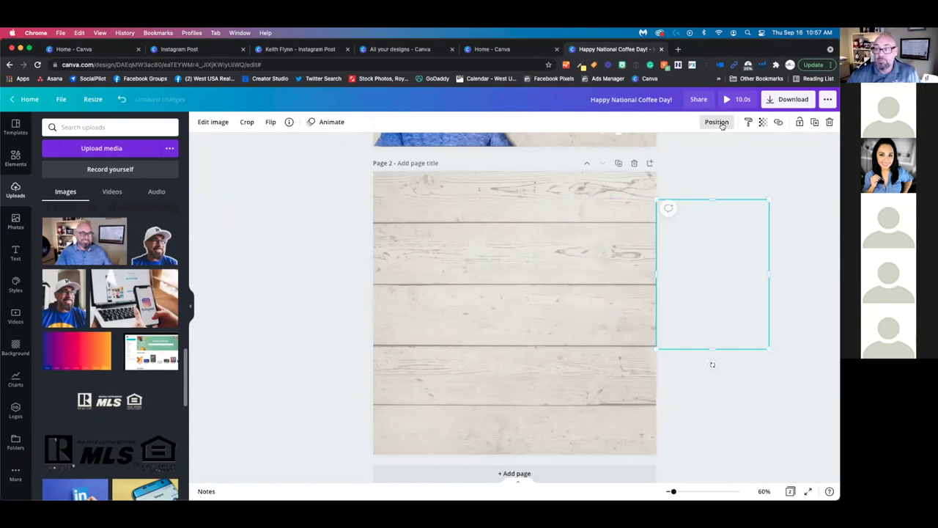
{"action": "left_click", "coordinate": [718, 122]}
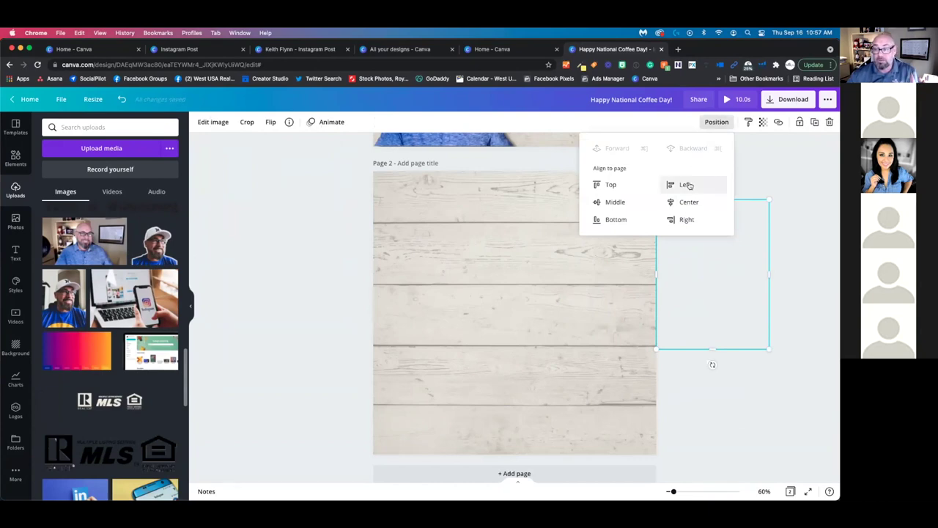
{"action": "left_click", "coordinate": [688, 185]}
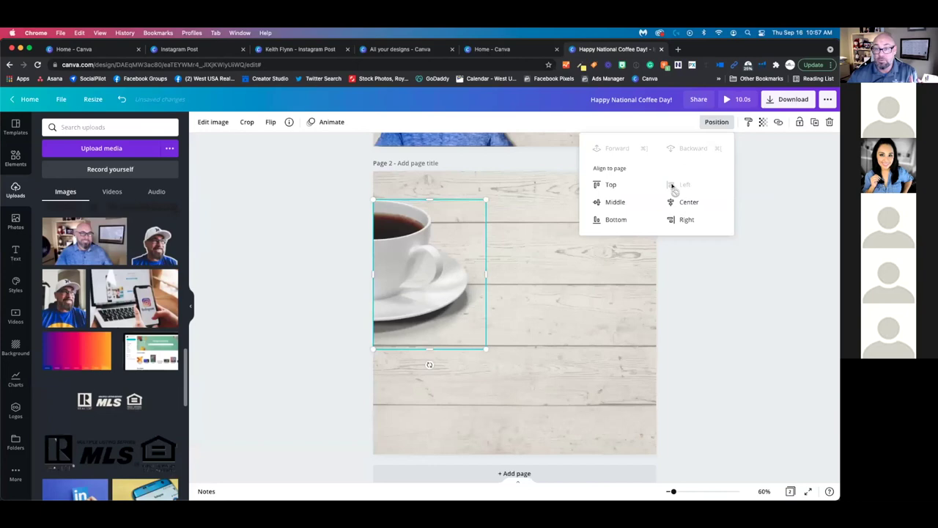
{"action": "left_click", "coordinate": [519, 250]}
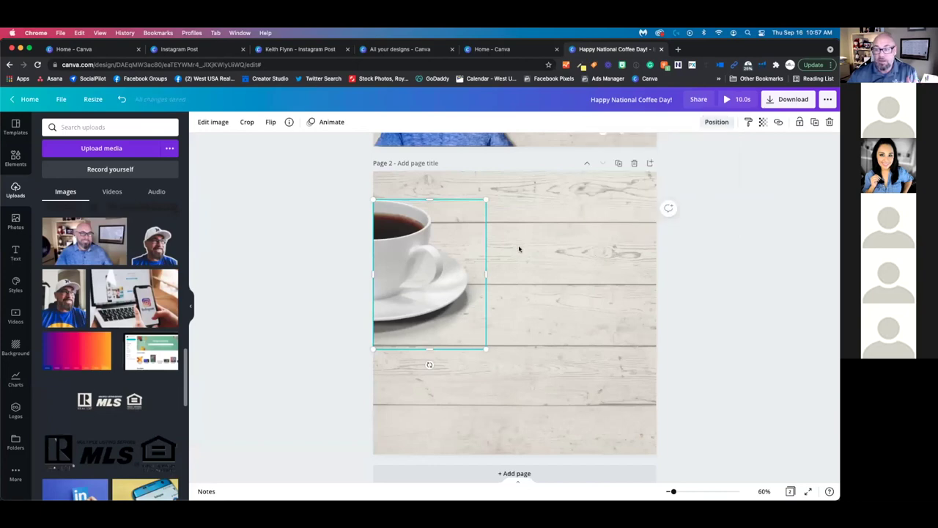
{"action": "scroll", "coordinate": [534, 261], "scroll_direction": "up", "scroll_amount": 5}
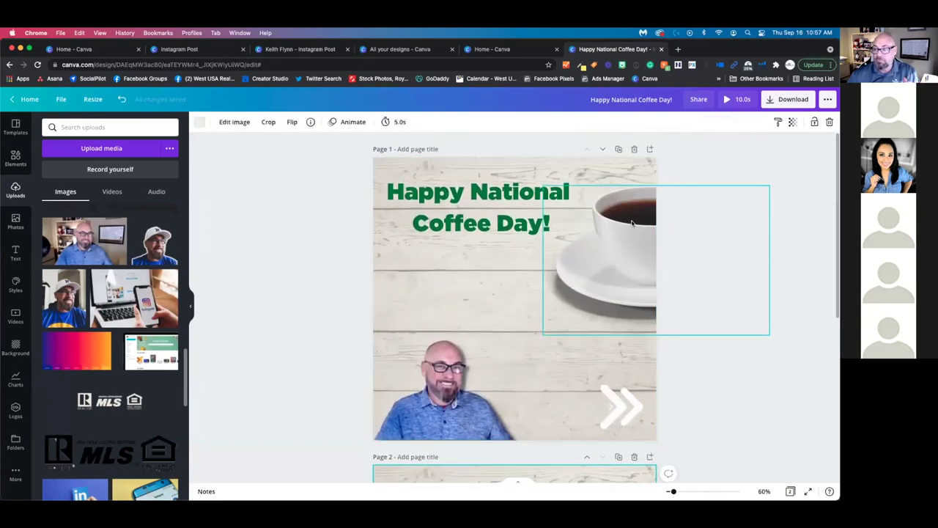
{"action": "scroll", "coordinate": [577, 239], "scroll_direction": "down", "scroll_amount": 5}
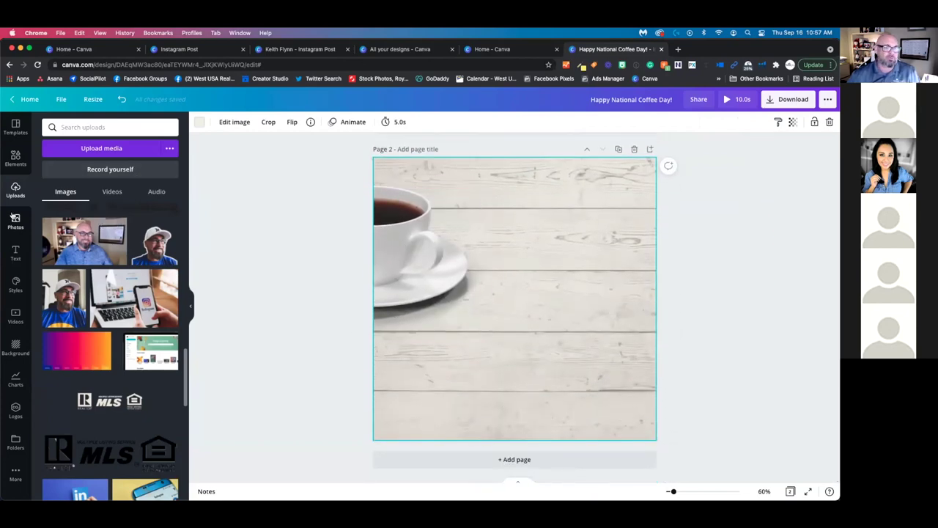
Add a heading reading 'Have Nice A Day!' and resize it so it wraps onto several lines.
{"action": "left_click", "coordinate": [13, 255]}
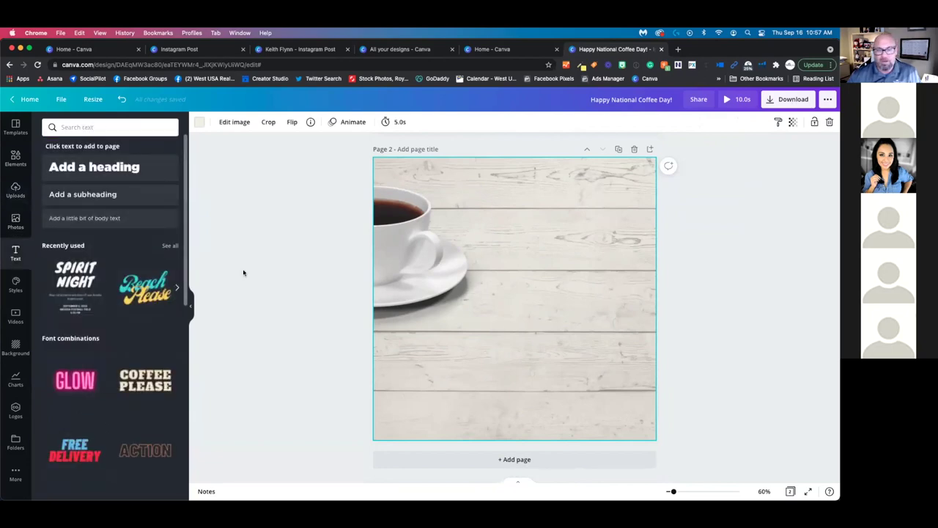
{"action": "left_click", "coordinate": [92, 160]}
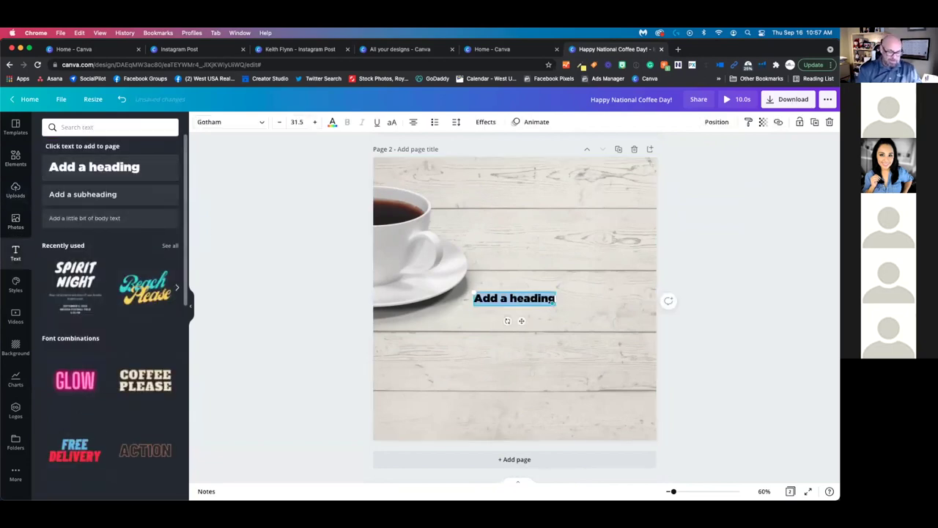
{"action": "type", "text": "Have Mce"}
{"action": "key", "text": "BackSpace"}
{"action": "key", "text": "BackSpace"}
{"action": "key", "text": "BackSpace"}
{"action": "type", "text": "Nice"}
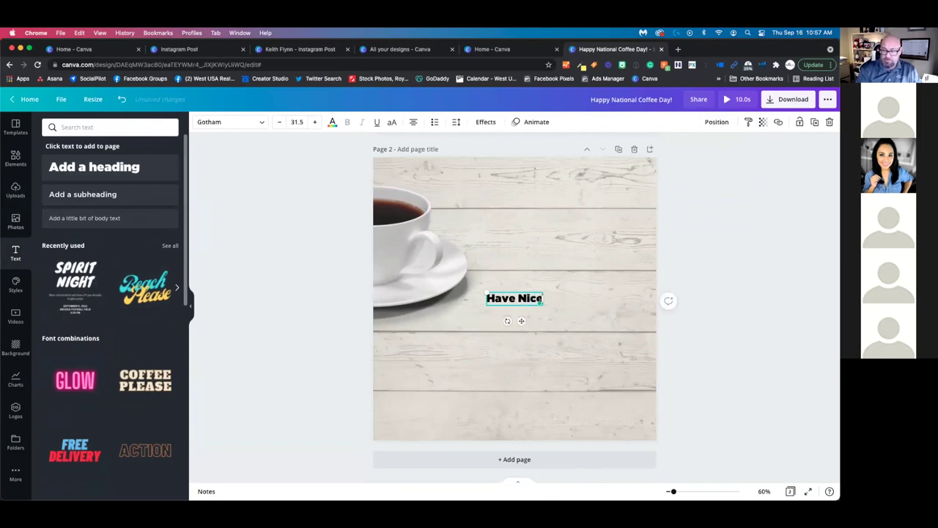
{"action": "type", "text": " A Day!"}
{"action": "key", "text": "BackSpace"}
{"action": "key", "text": "BackSpace"}
{"action": "key", "text": "BackSpace"}
{"action": "key", "text": "BackSpace"}
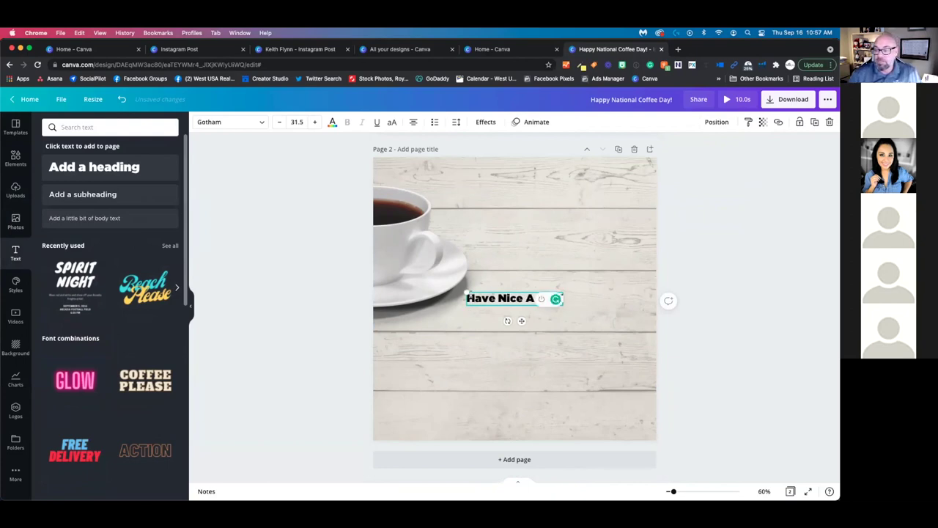
{"action": "left_click_drag", "start_coordinate": [463, 289], "coordinate": [417, 252]}
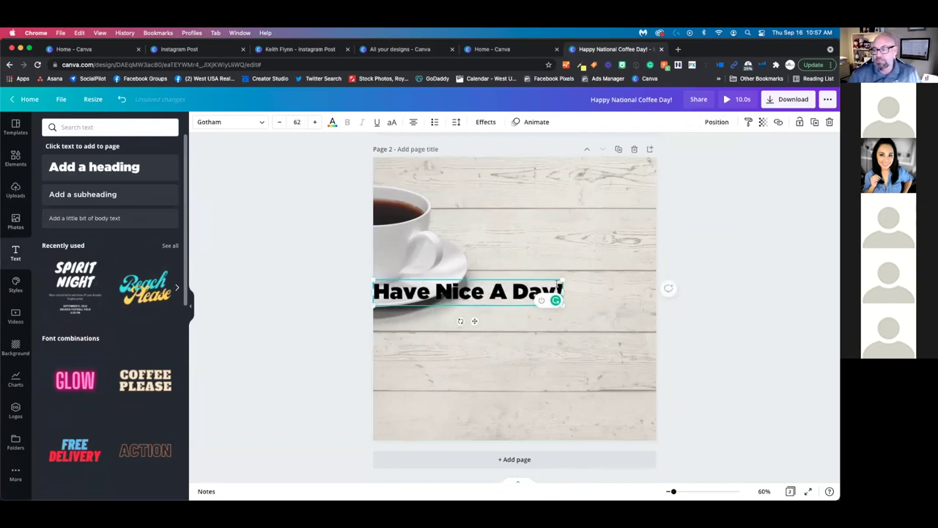
{"action": "left_click_drag", "start_coordinate": [562, 279], "coordinate": [652, 269]}
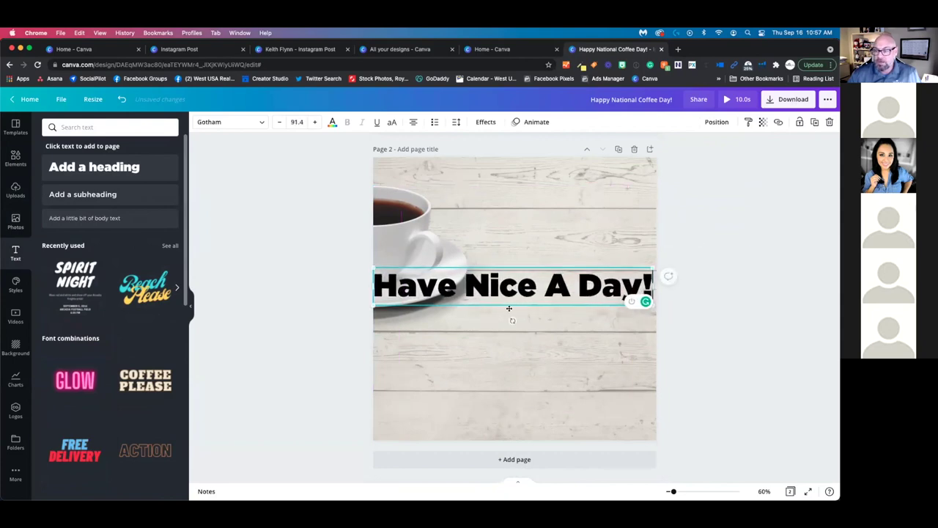
{"action": "left_click", "coordinate": [473, 288]}
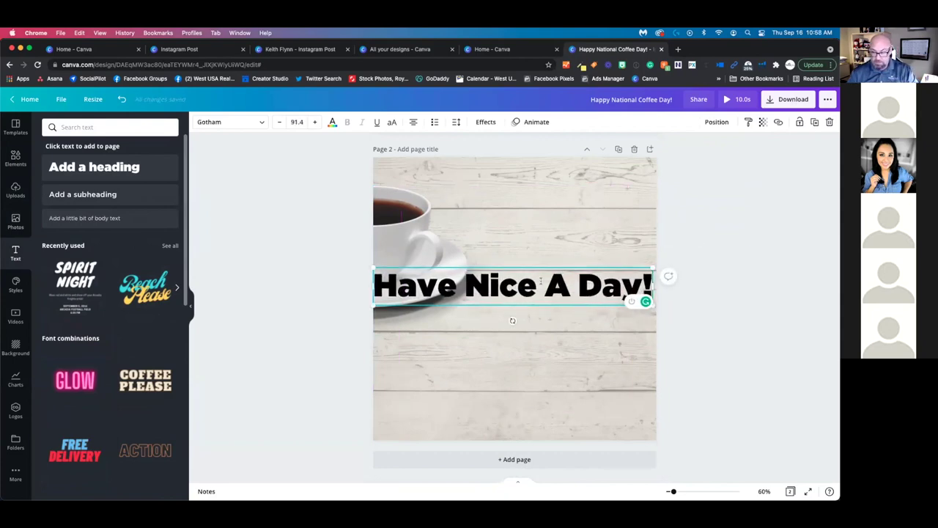
{"action": "left_click_drag", "start_coordinate": [653, 286], "coordinate": [459, 300]}
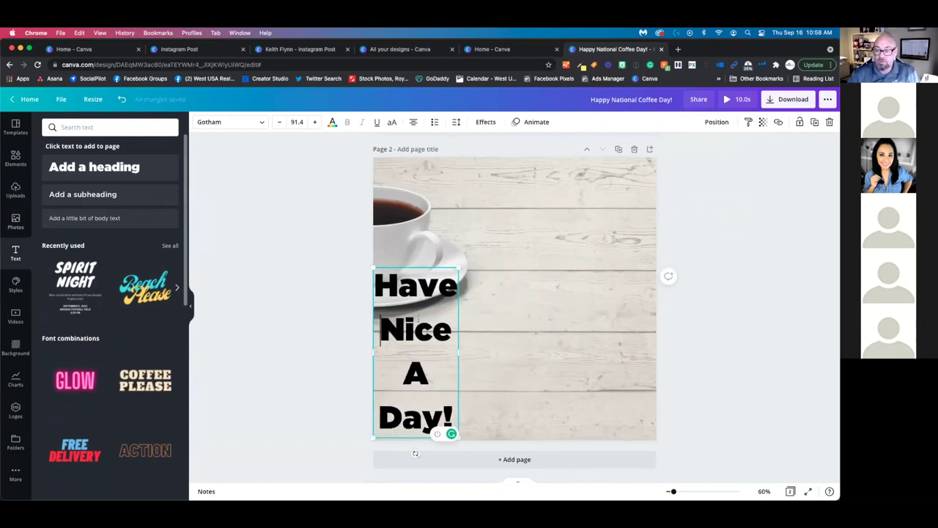
Move the 'Have Nice A Day!' text beside the cup and colour it the green document colour.
{"action": "left_click", "coordinate": [561, 222]}
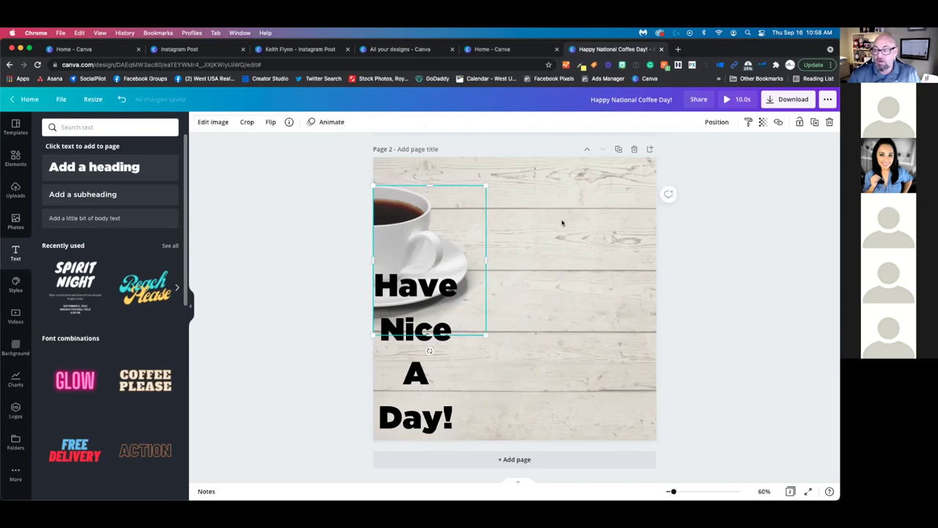
{"action": "left_click", "coordinate": [423, 349]}
{"action": "left_click_drag", "start_coordinate": [423, 349], "coordinate": [566, 277]}
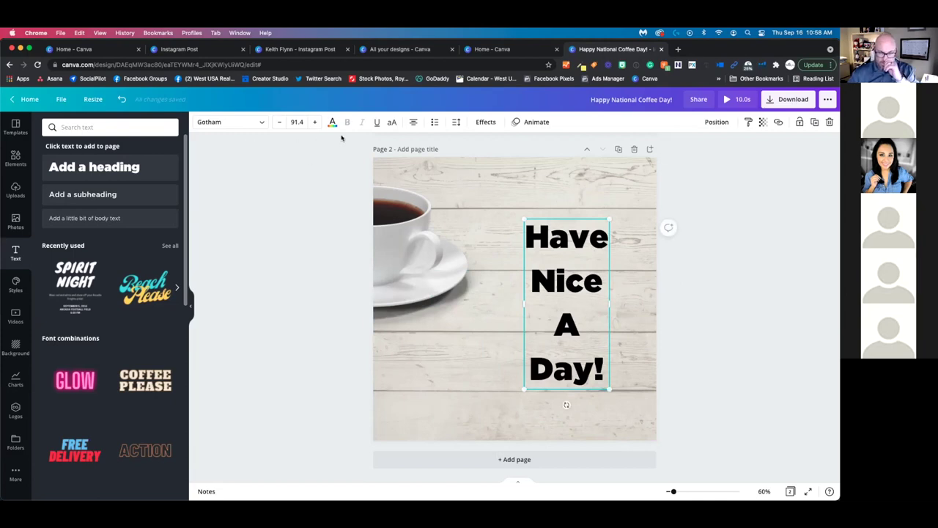
{"action": "left_click", "coordinate": [332, 122]}
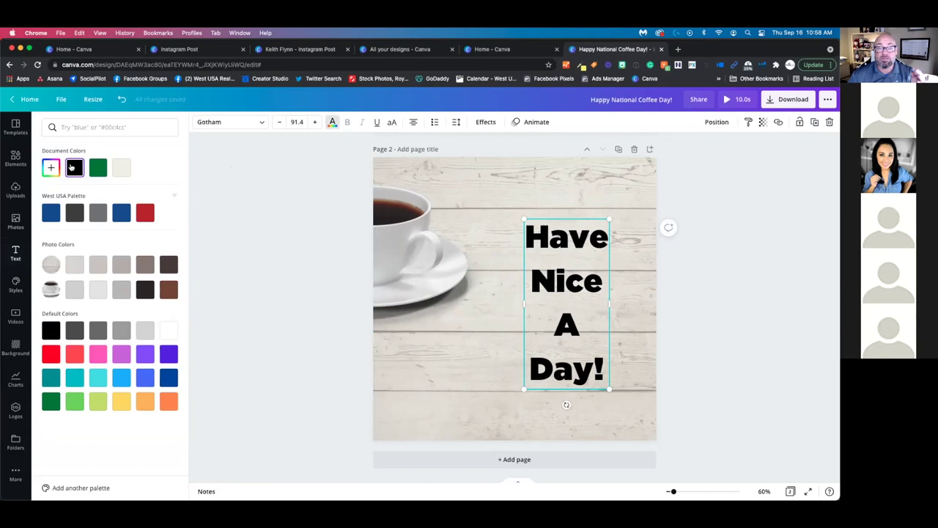
{"action": "left_click", "coordinate": [97, 168]}
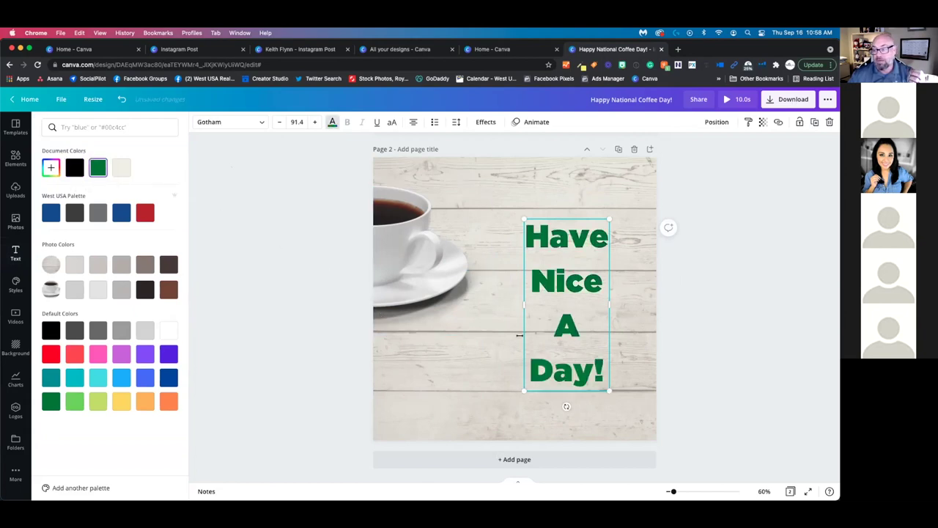
{"action": "left_click", "coordinate": [519, 335]}
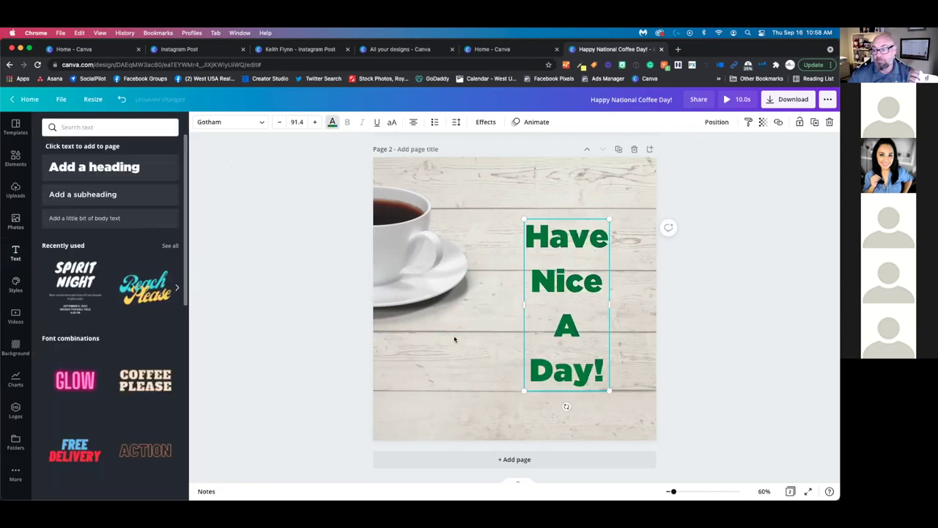
{"action": "left_click", "coordinate": [522, 203]}
{"action": "scroll", "coordinate": [520, 205], "scroll_direction": "up", "scroll_amount": 8}
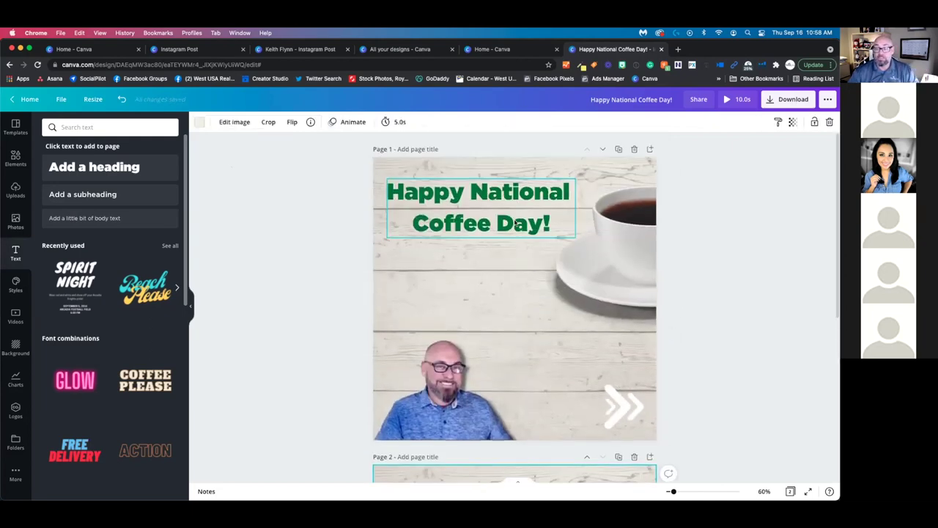
{"action": "scroll", "coordinate": [515, 223], "scroll_direction": "down", "scroll_amount": 8}
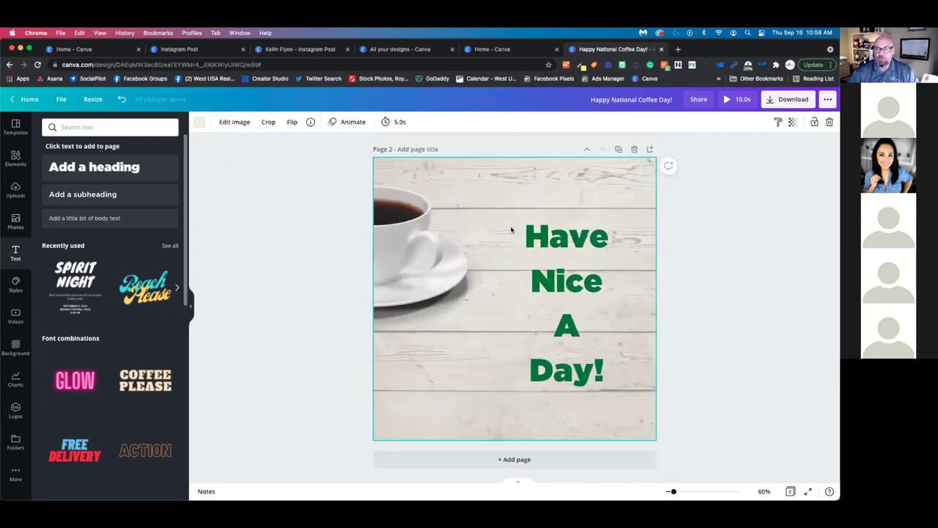
{"action": "scroll", "coordinate": [509, 230], "scroll_direction": "up", "scroll_amount": 5}
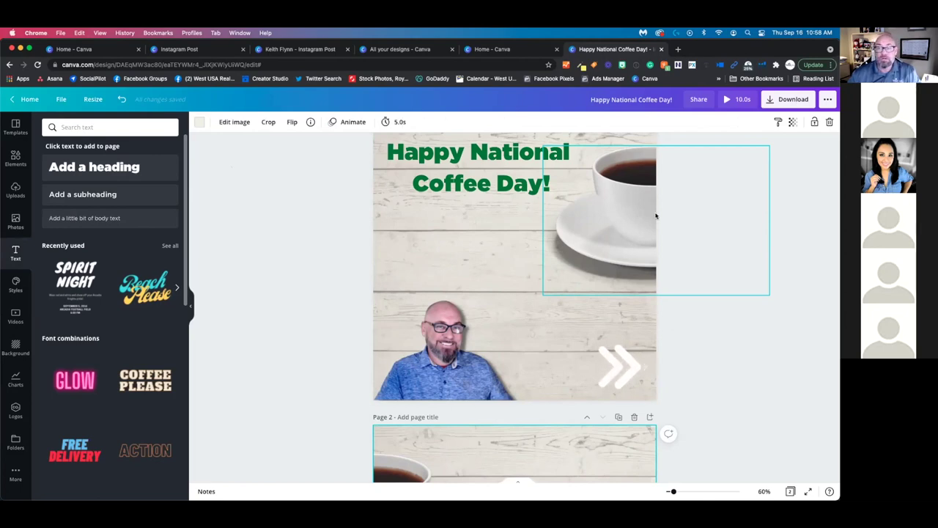
Replace the 'animated arrow' element search with 'Laptop', then bring up the Download panel.
{"action": "left_click", "coordinate": [14, 162]}
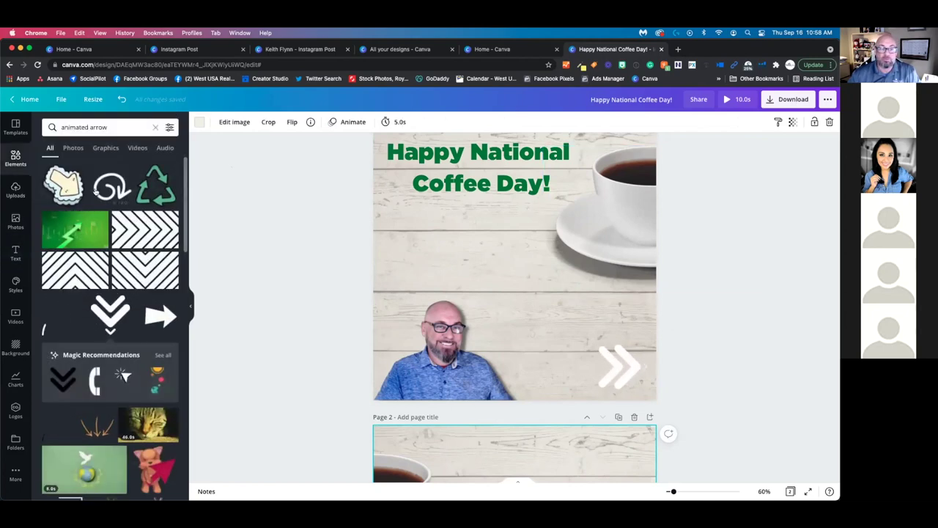
{"action": "left_click", "coordinate": [143, 123]}
{"action": "left_click", "coordinate": [159, 128]}
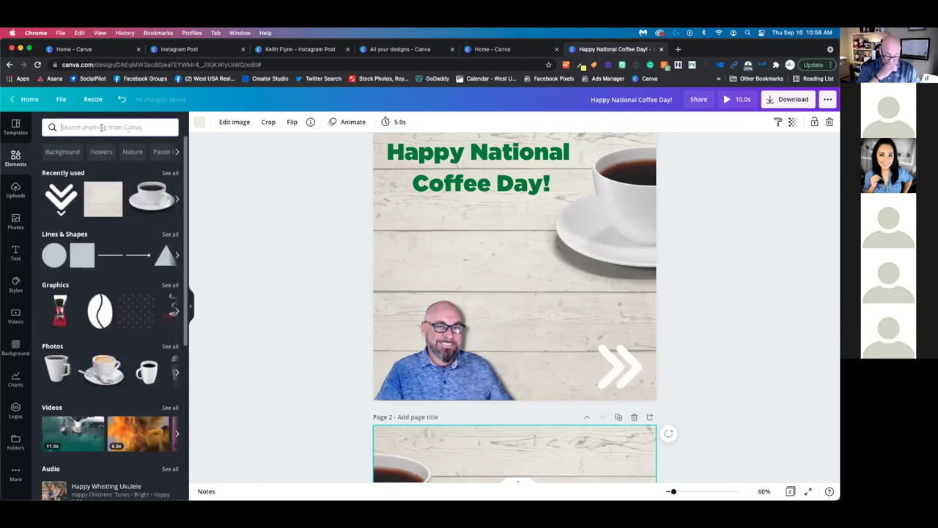
{"action": "type", "text": "Laptop"}
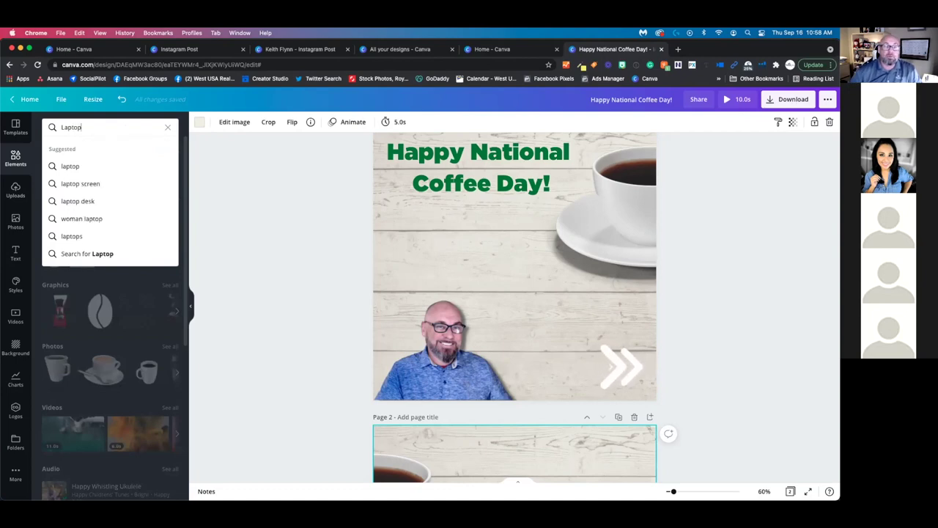
{"action": "left_click", "coordinate": [93, 165]}
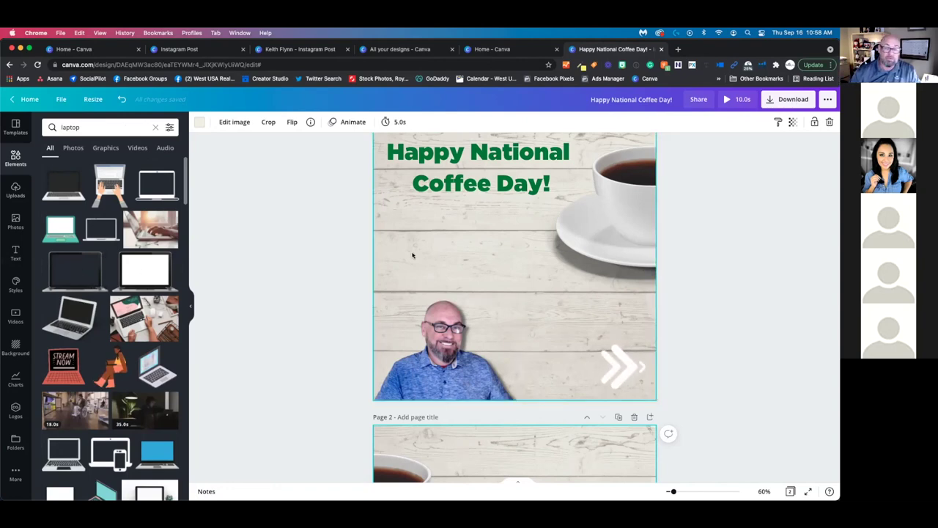
{"action": "scroll", "coordinate": [611, 259], "scroll_direction": "up", "scroll_amount": 1}
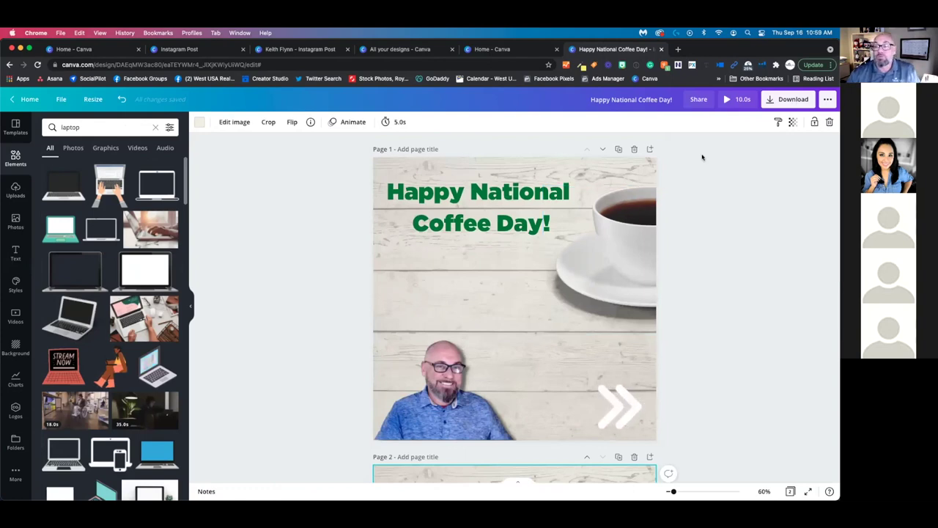
{"action": "left_click", "coordinate": [782, 103]}
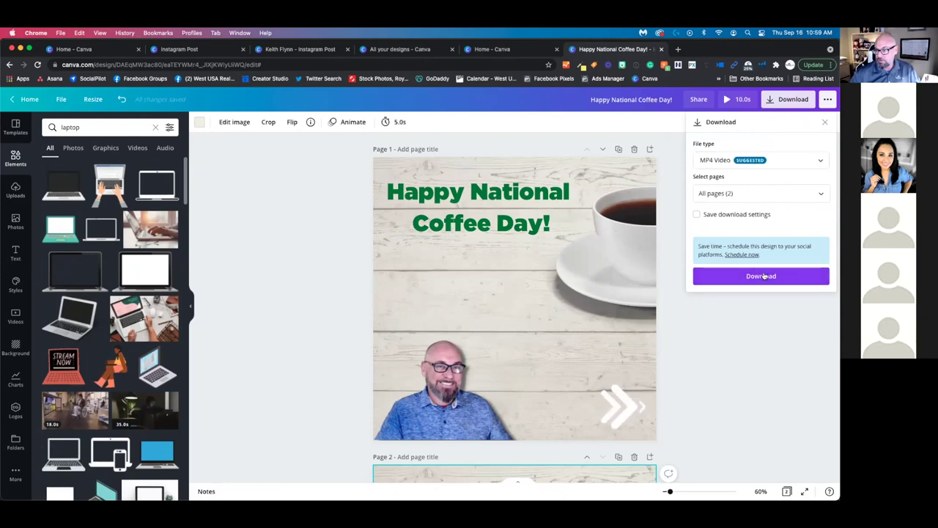
Download both pages as an MP4 video, then open a new browser tab.
{"action": "left_click", "coordinate": [764, 277]}
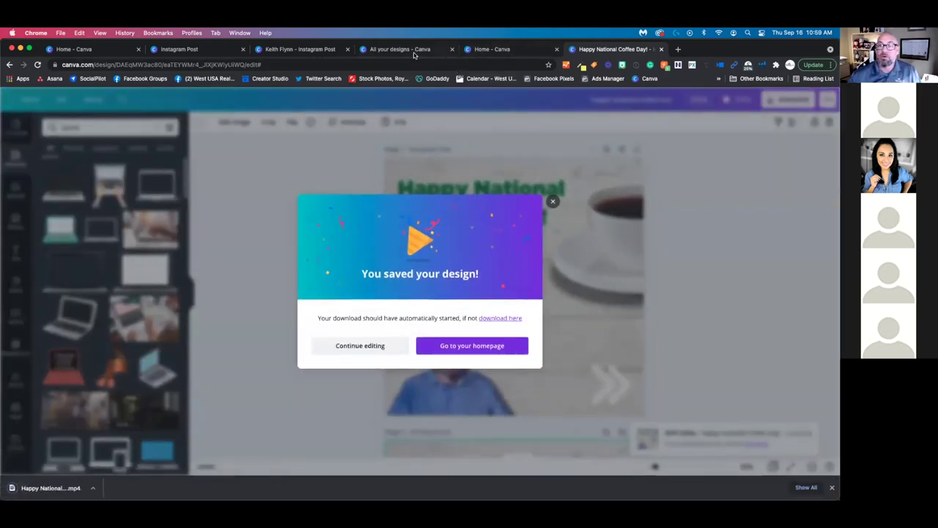
{"action": "left_click", "coordinate": [681, 49]}
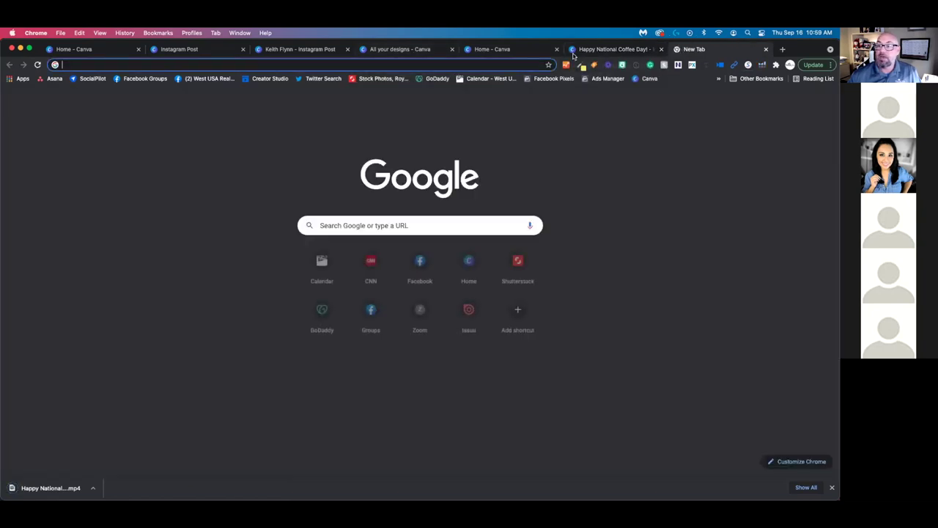
In Creator Studio, start a new Instagram Feed post from the business account.
{"action": "left_click", "coordinate": [263, 79]}
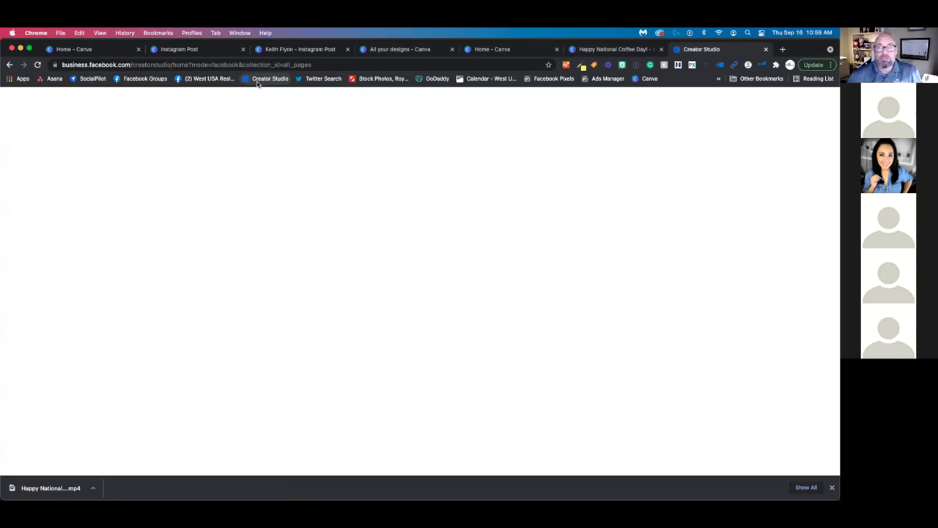
{"action": "left_click", "coordinate": [270, 80]}
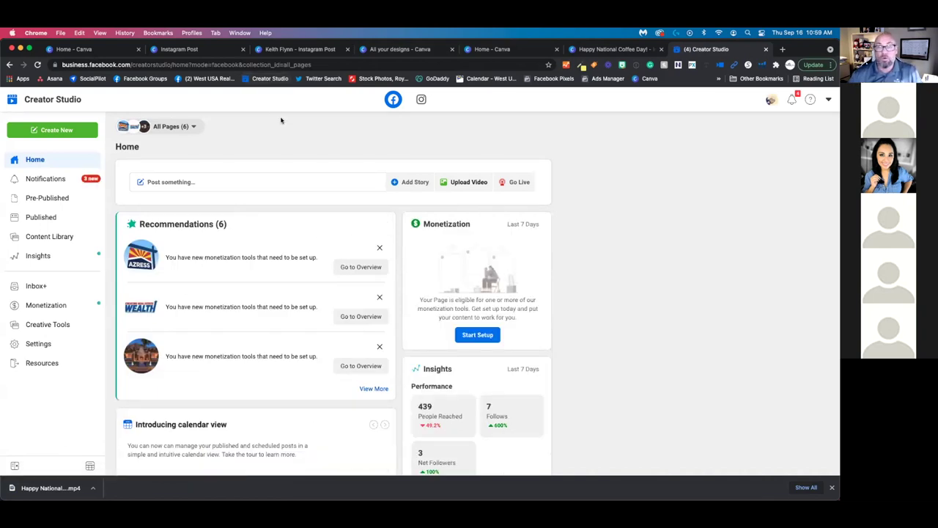
{"action": "left_click", "coordinate": [424, 101]}
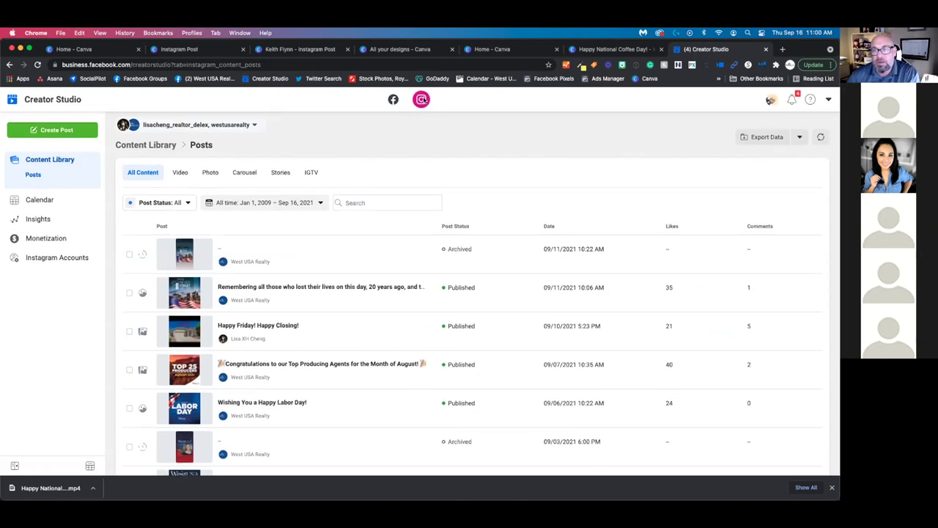
{"action": "left_click", "coordinate": [53, 131]}
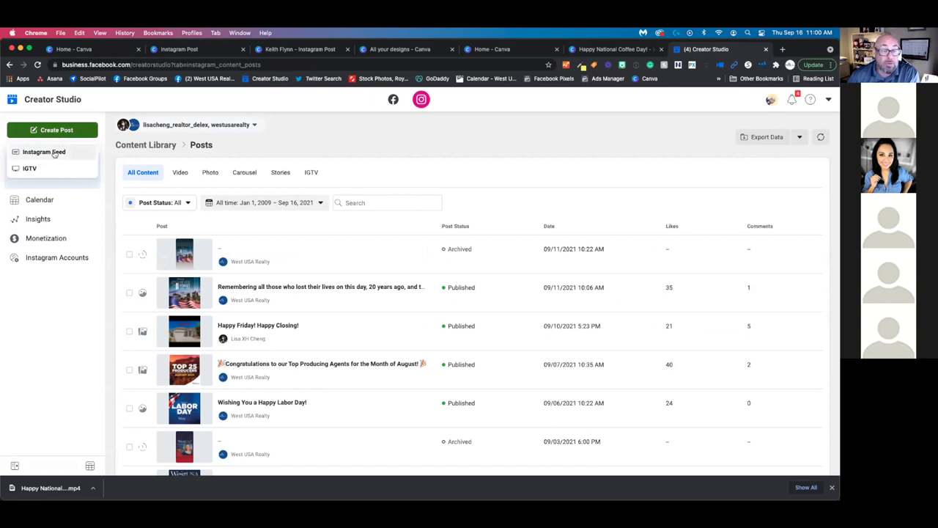
{"action": "left_click", "coordinate": [53, 152]}
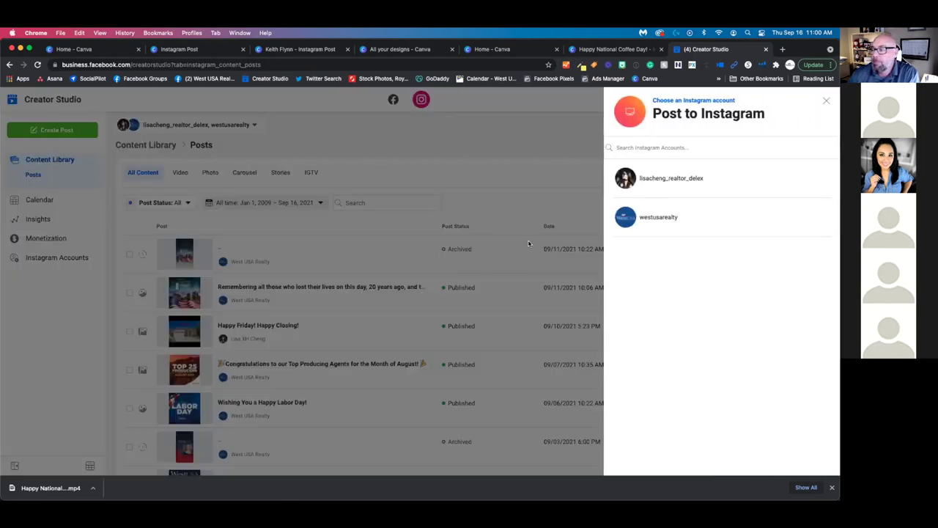
{"action": "left_click", "coordinate": [671, 221]}
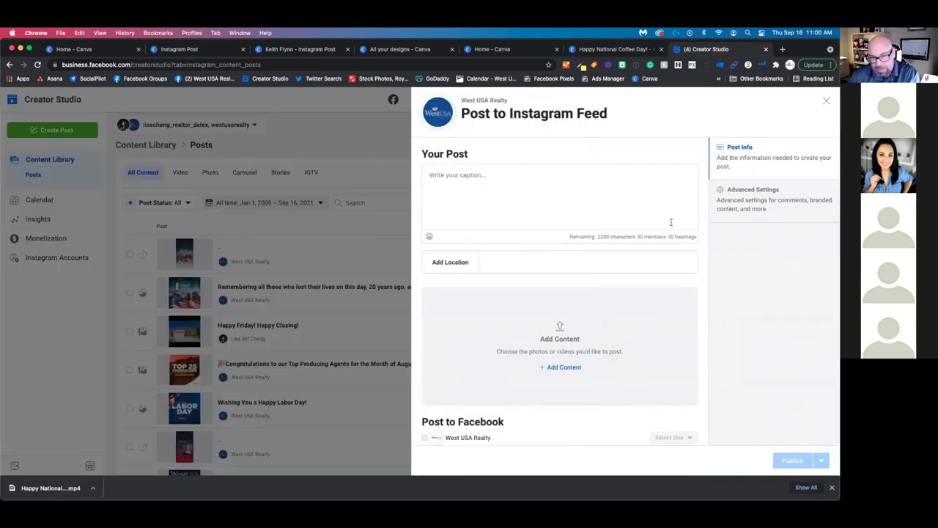
Attach Happy National Coffee Day!.mp4 from Downloads to the post, then return to the Canva design.
{"action": "left_click", "coordinate": [562, 369]}
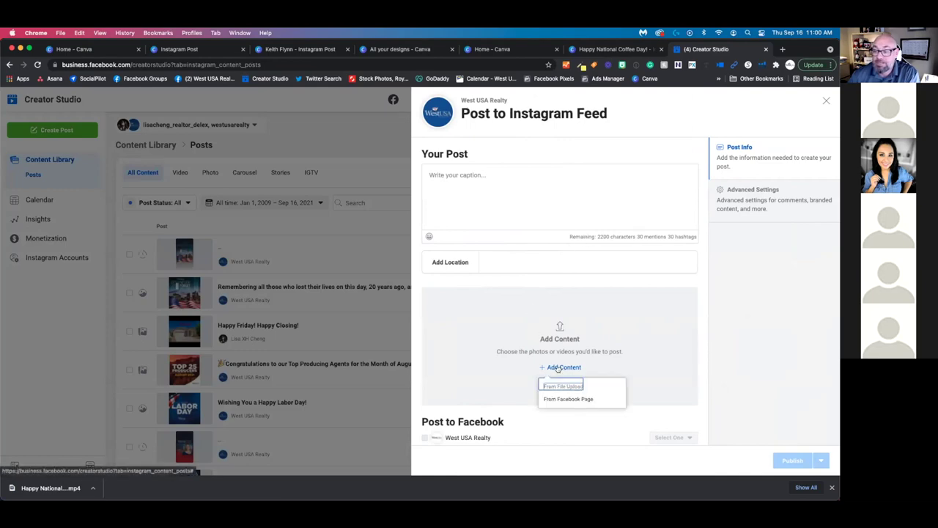
{"action": "left_click", "coordinate": [563, 386]}
{"action": "left_click", "coordinate": [116, 176]}
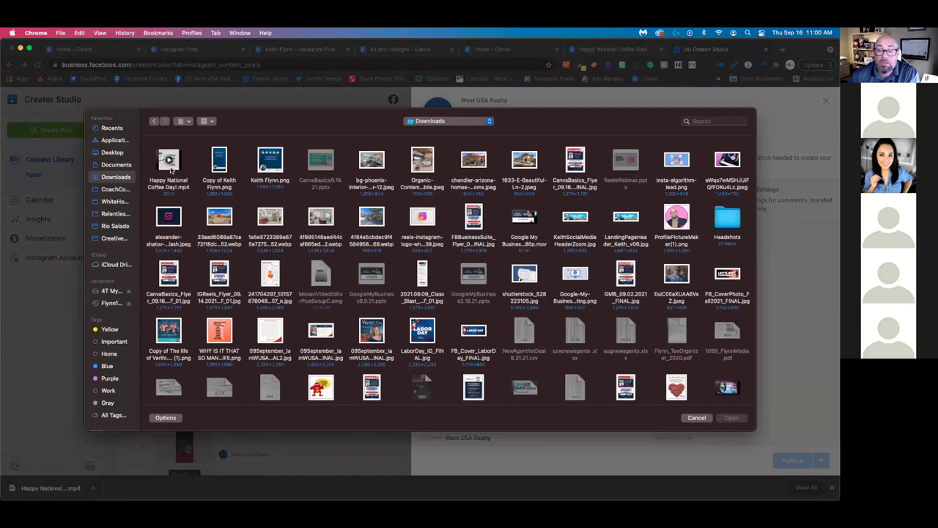
{"action": "left_click", "coordinate": [169, 162]}
{"action": "left_click", "coordinate": [729, 417]}
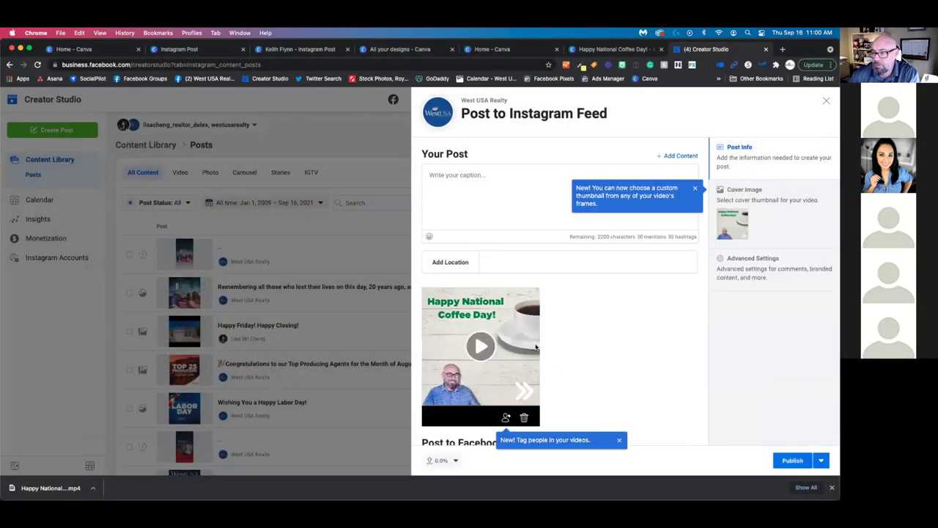
{"action": "left_click", "coordinate": [621, 53]}
{"action": "left_click", "coordinate": [712, 279]}
{"action": "scroll", "coordinate": [713, 279], "scroll_direction": "down", "scroll_amount": 5}
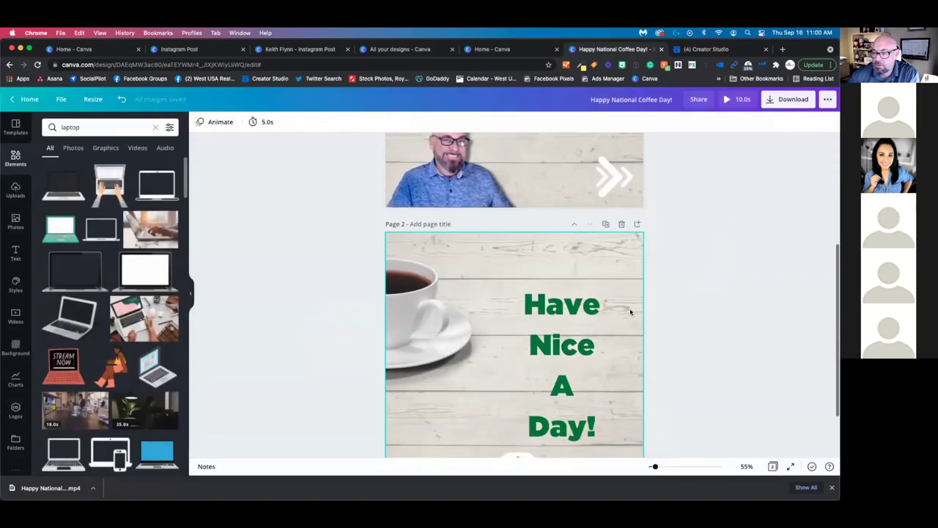
Export both pages again as an MP4 video, then go back to the Creator Studio post.
{"action": "left_click", "coordinate": [621, 278]}
{"action": "left_click", "coordinate": [789, 99]}
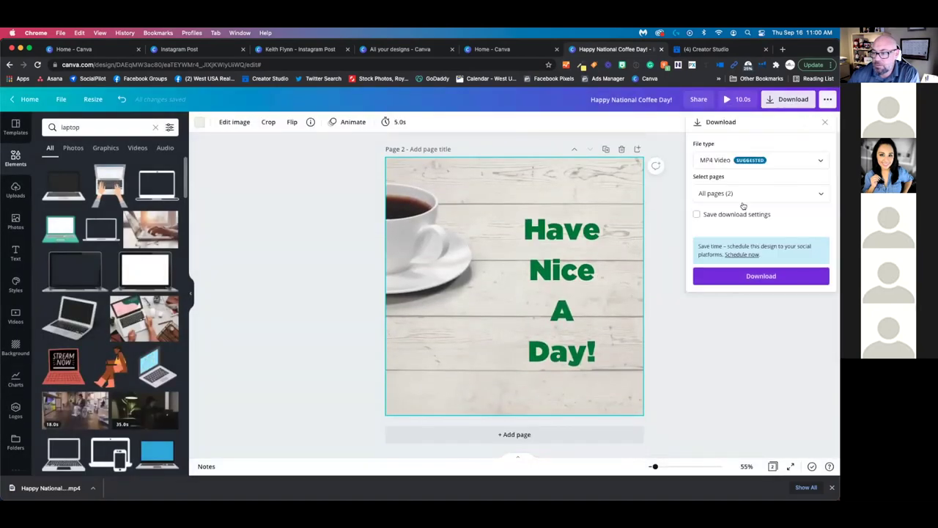
{"action": "left_click", "coordinate": [751, 275]}
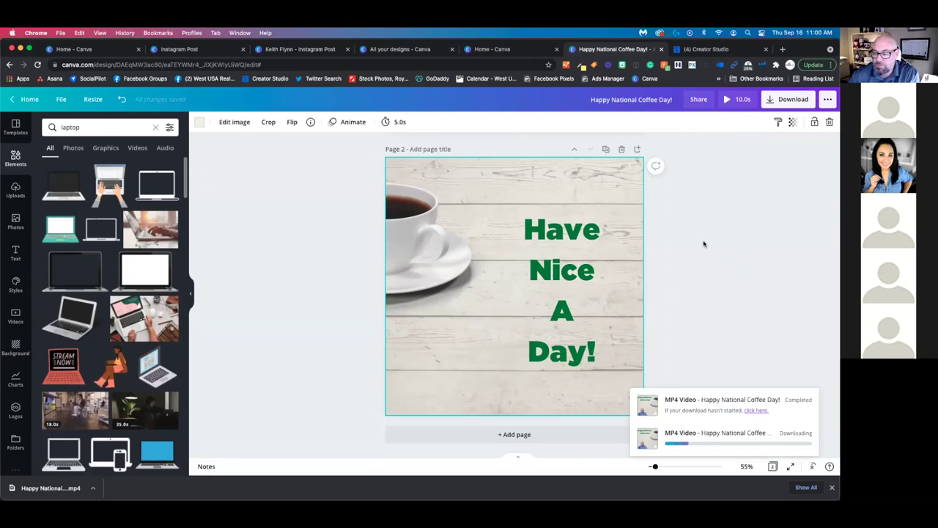
{"action": "left_click", "coordinate": [715, 51]}
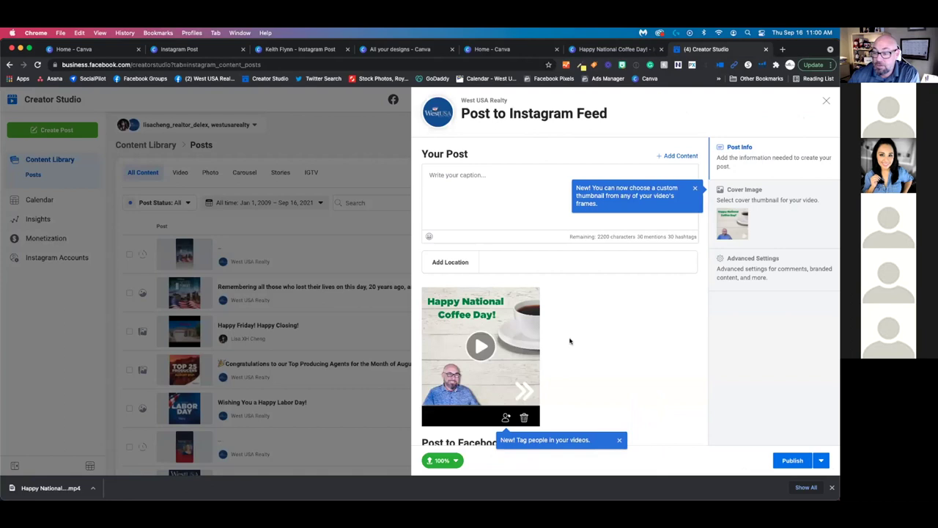
Dismiss the tips, delete the uploaded video from the post, and cancel the new file upload.
{"action": "left_click", "coordinate": [621, 441]}
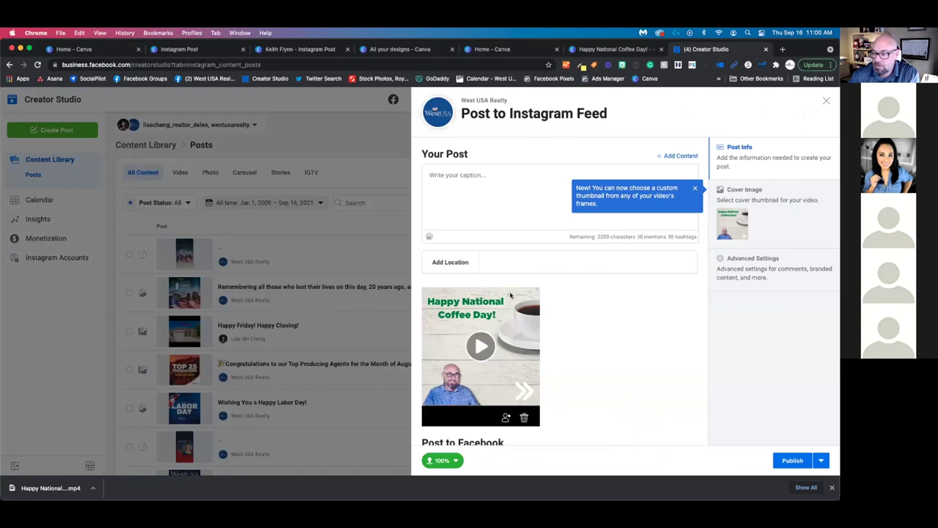
{"action": "scroll", "coordinate": [543, 374], "scroll_direction": "down", "scroll_amount": 3}
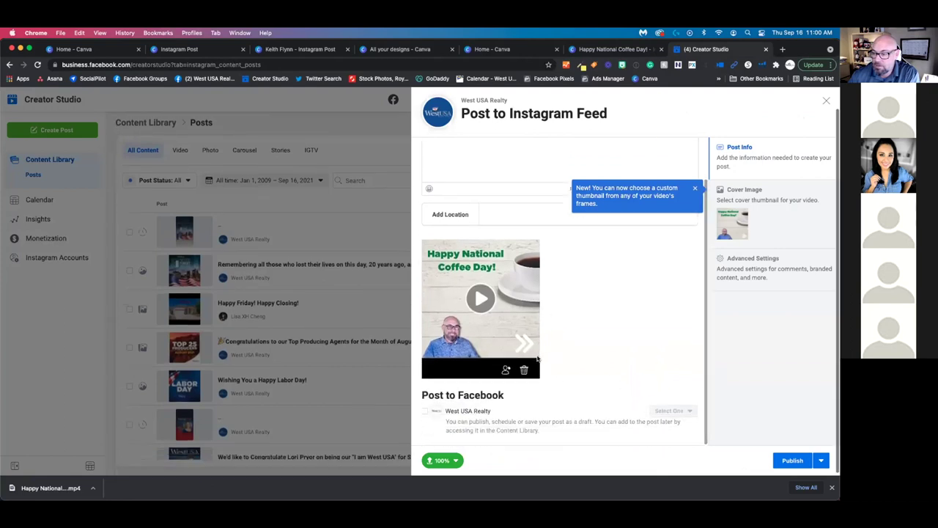
{"action": "left_click", "coordinate": [695, 190]}
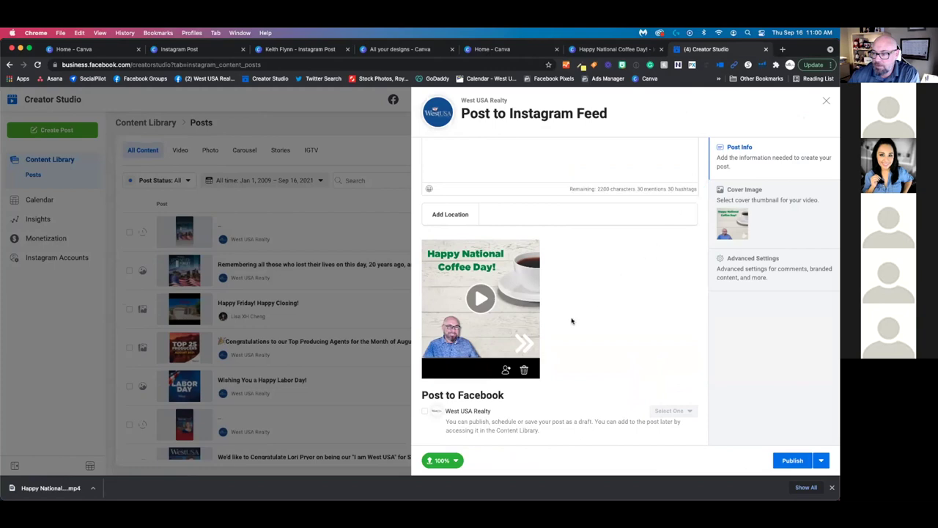
{"action": "left_click", "coordinate": [523, 369]}
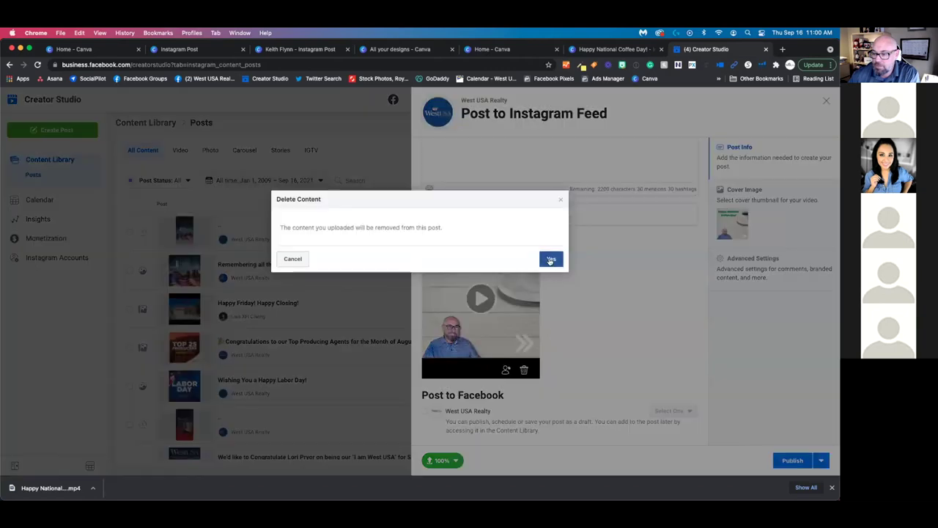
{"action": "left_click", "coordinate": [551, 259]}
{"action": "left_click", "coordinate": [563, 340]}
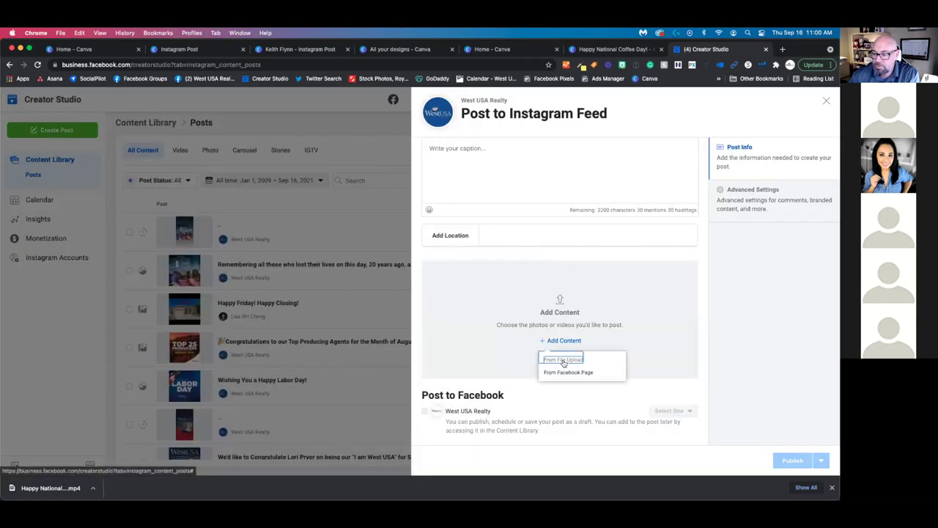
{"action": "key", "text": "Return"}
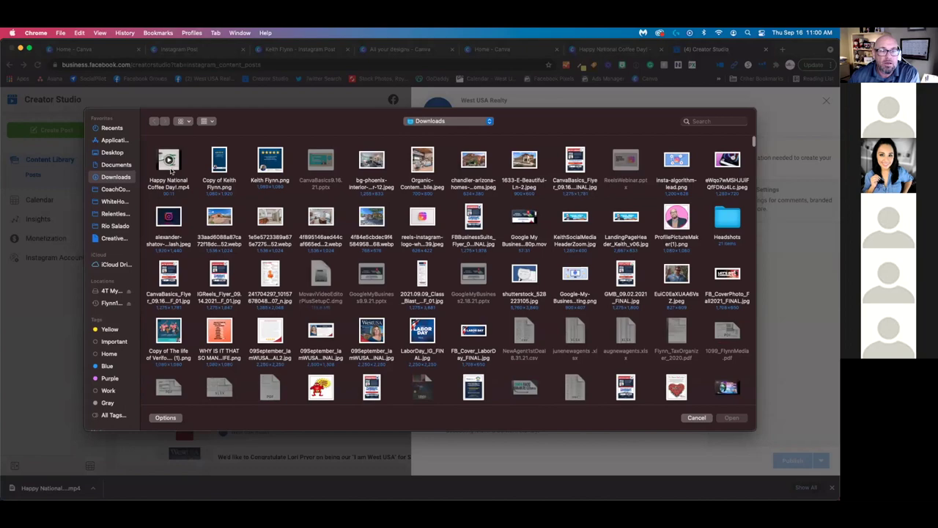
{"action": "left_click", "coordinate": [697, 418]}
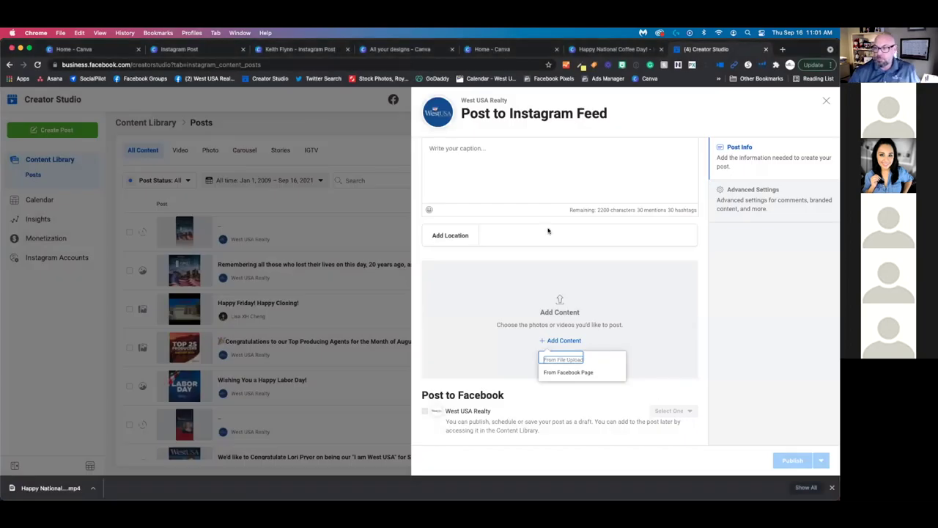
Check the Canva design, reopen and cancel the post's file upload, then return to Canva.
{"action": "left_click", "coordinate": [610, 49]}
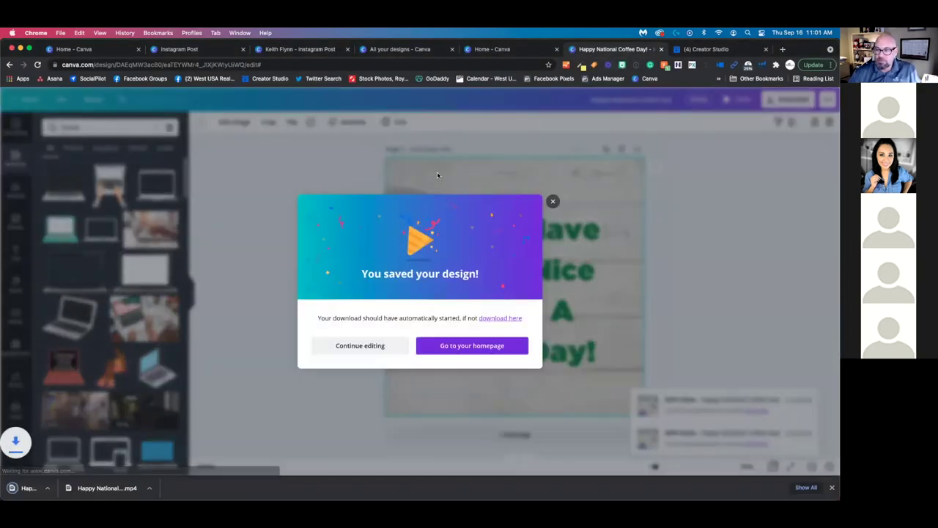
{"action": "left_click", "coordinate": [553, 202]}
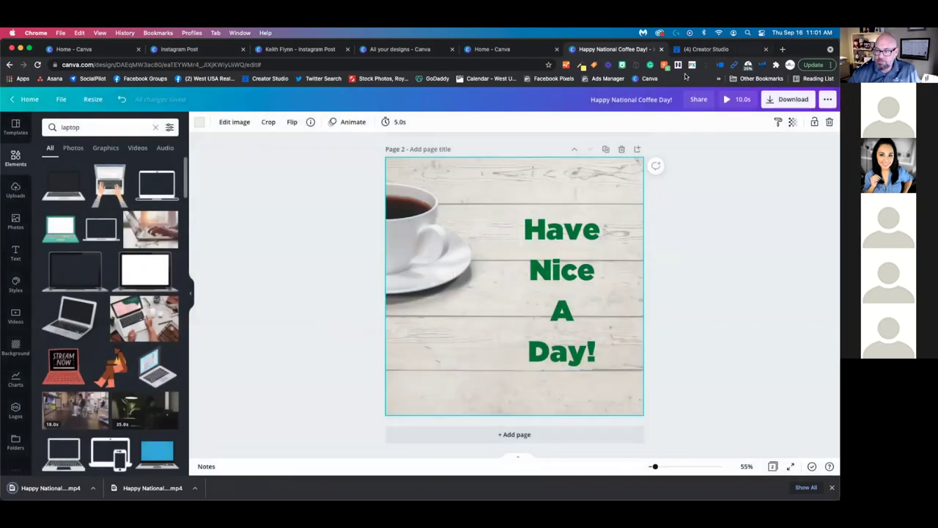
{"action": "key", "text": "ctrl+Up"}
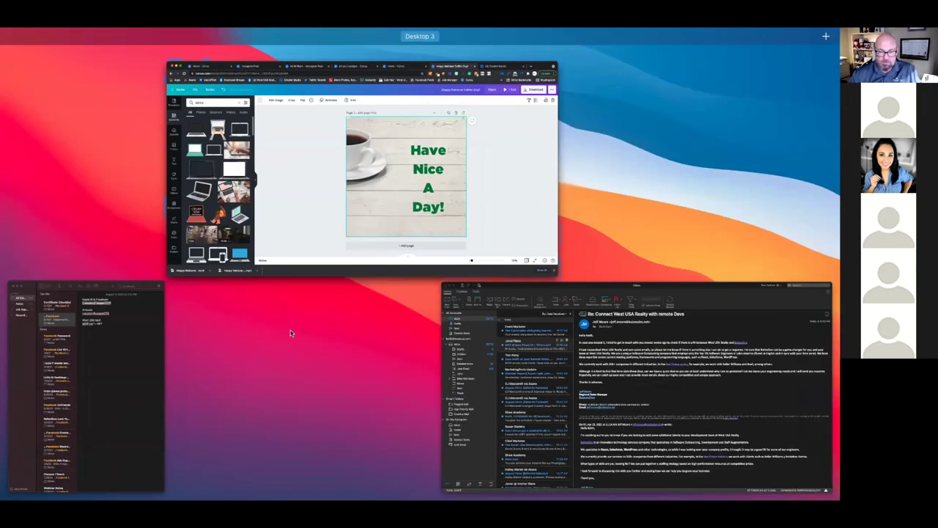
{"action": "left_click", "coordinate": [289, 330]}
{"action": "left_click", "coordinate": [740, 48]}
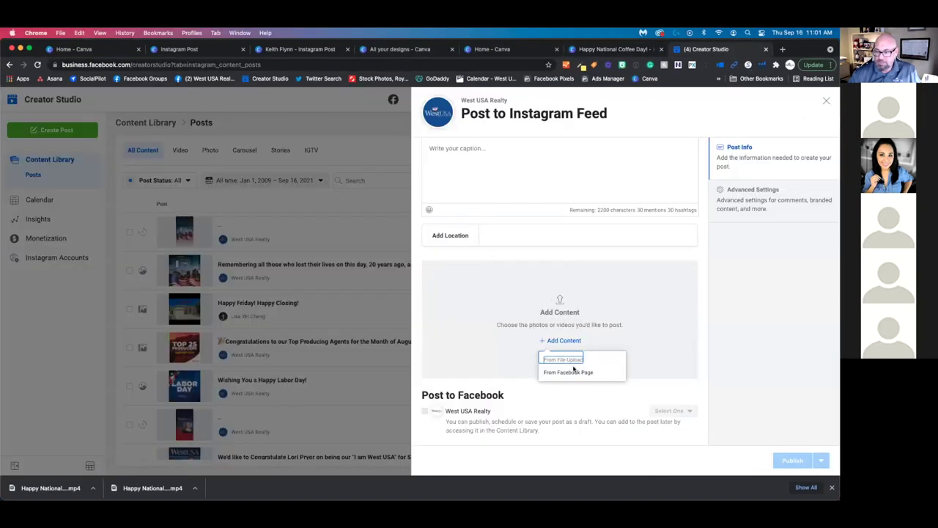
{"action": "left_click", "coordinate": [571, 363]}
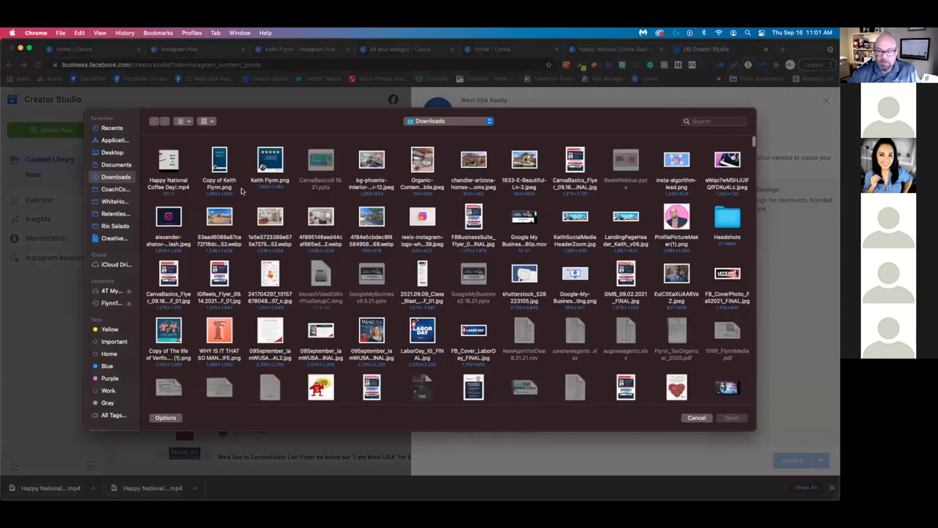
{"action": "left_click", "coordinate": [696, 417]}
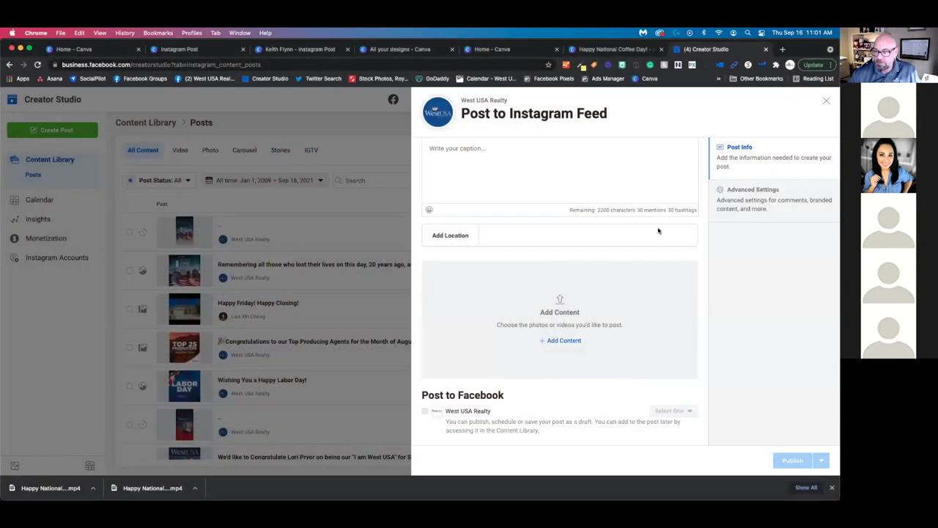
{"action": "left_click", "coordinate": [613, 51]}
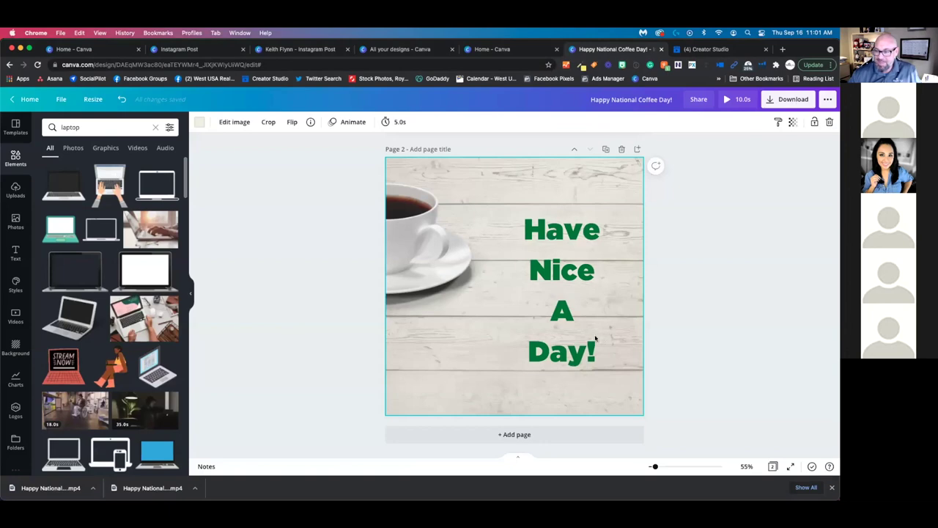
Delete the white arrow graphic from page 1.
{"action": "scroll", "coordinate": [579, 323], "scroll_direction": "up", "scroll_amount": 5}
{"action": "left_click", "coordinate": [623, 375]}
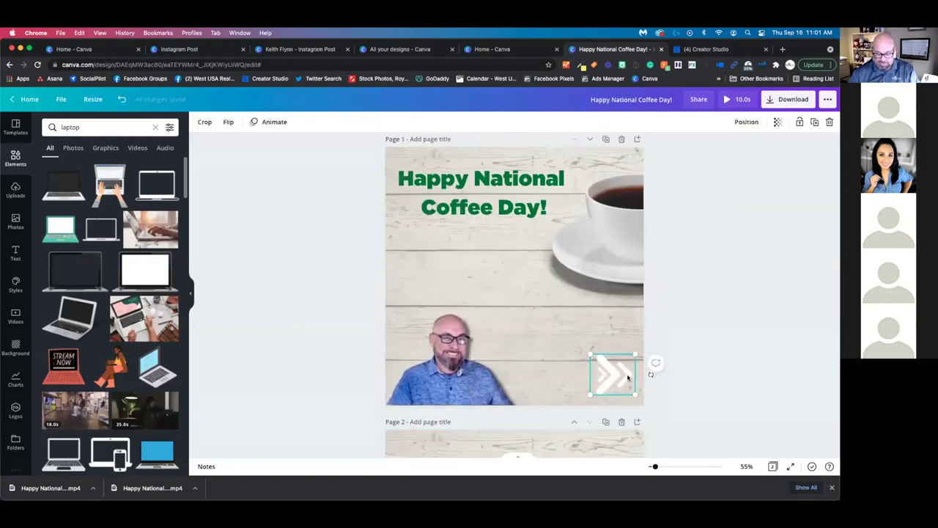
{"action": "key", "text": "Delete"}
Download both pages of the design as PNG images.
{"action": "scroll", "coordinate": [600, 324], "scroll_direction": "down", "scroll_amount": 3}
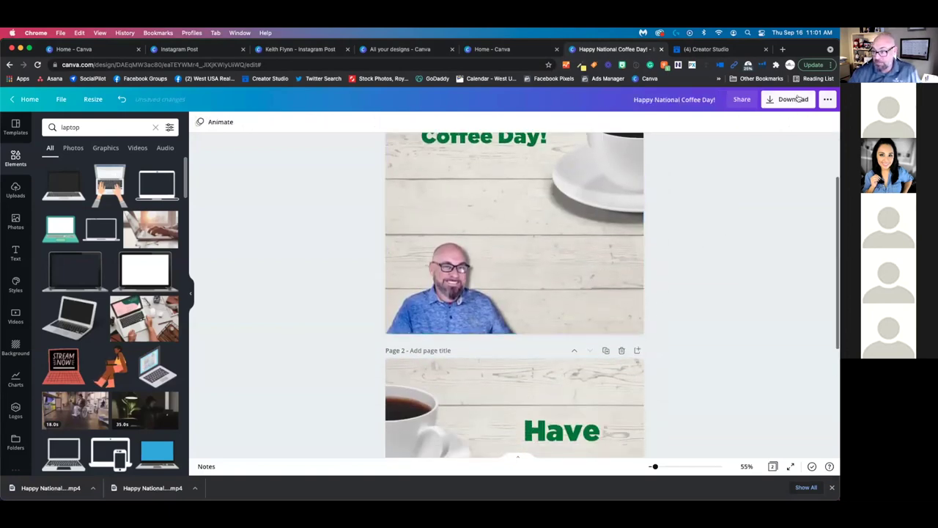
{"action": "left_click", "coordinate": [797, 99]}
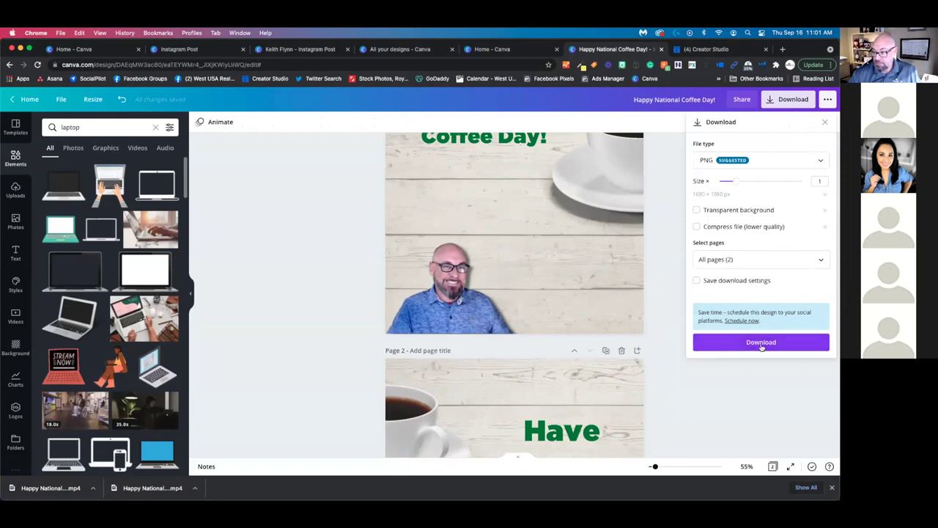
{"action": "left_click", "coordinate": [761, 343]}
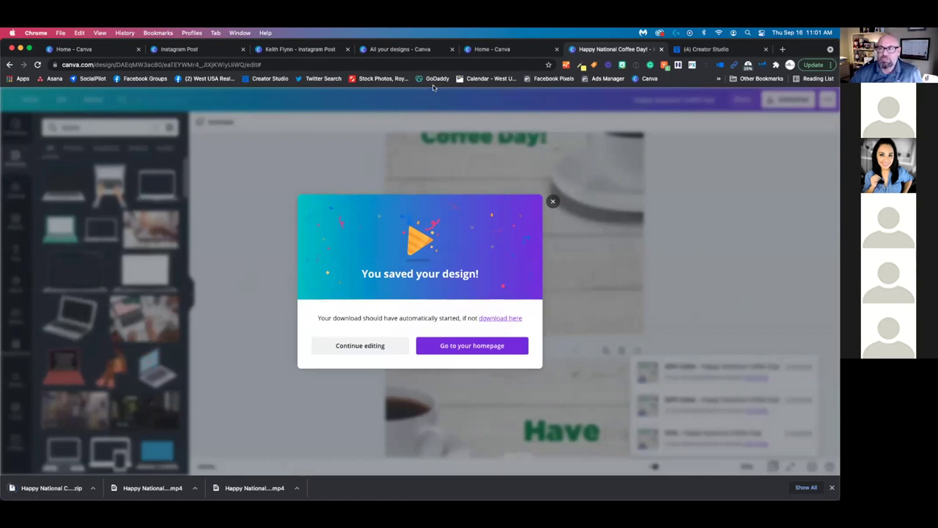
{"action": "left_click", "coordinate": [706, 49]}
Look for the export in the file picker's Documents and Downloads folders, then cancel.
{"action": "left_click", "coordinate": [557, 340]}
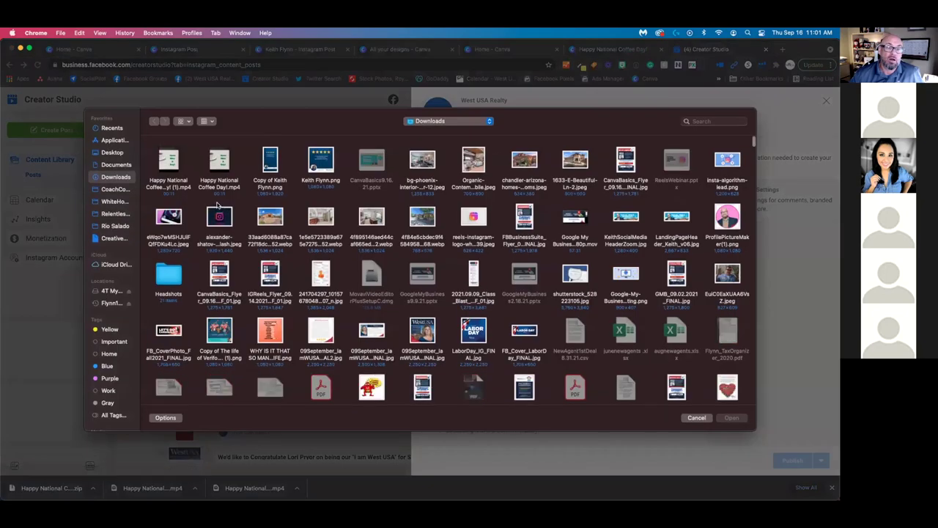
{"action": "left_click", "coordinate": [123, 166]}
{"action": "left_click", "coordinate": [123, 178]}
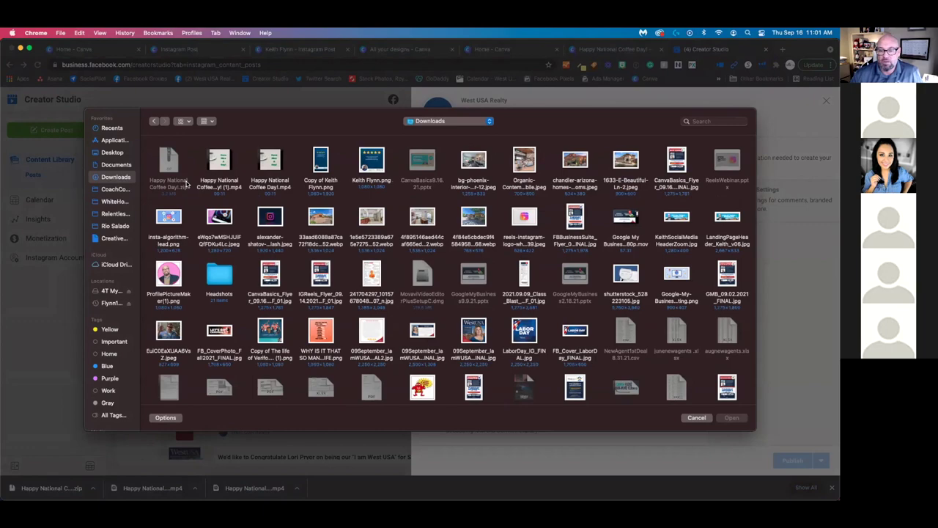
{"action": "left_click", "coordinate": [697, 418]}
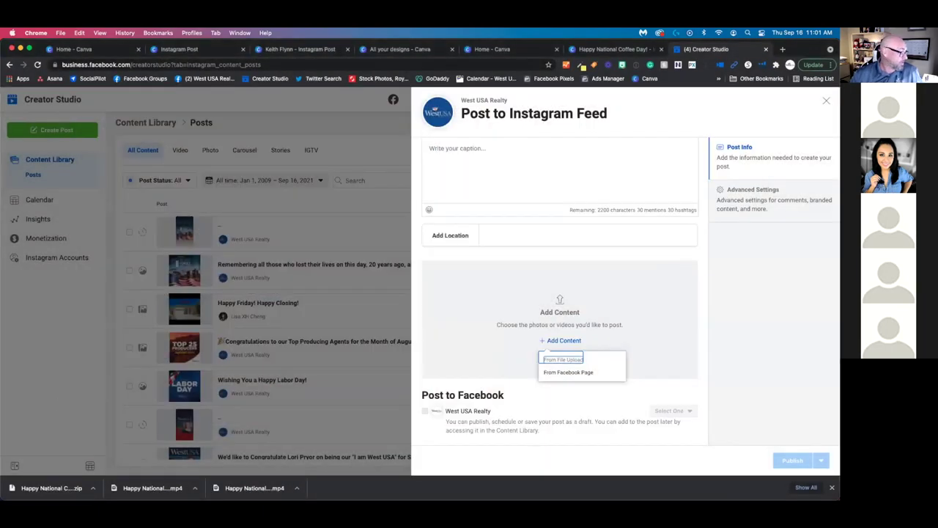
Extract Happy National Coffee Day!.zip in Finder's Downloads and open the resulting folder.
{"action": "left_click", "coordinate": [563, 360]}
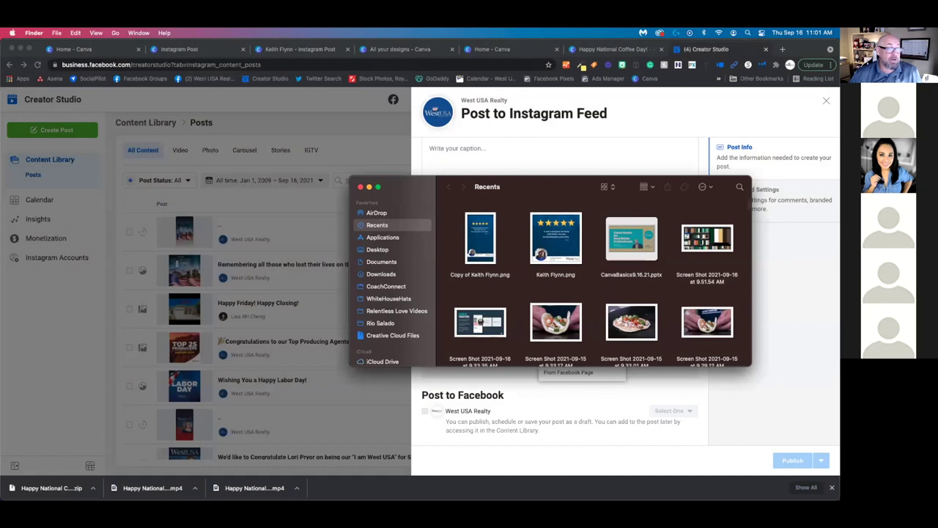
{"action": "left_click", "coordinate": [381, 262]}
{"action": "left_click", "coordinate": [381, 273]}
{"action": "scroll", "coordinate": [474, 262], "scroll_direction": "up", "scroll_amount": 5}
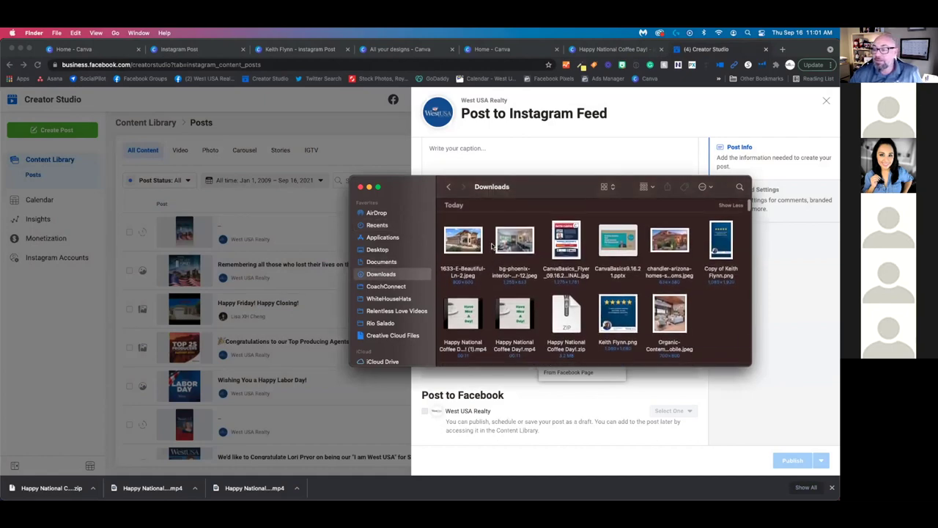
{"action": "scroll", "coordinate": [539, 301], "scroll_direction": "down", "scroll_amount": 3}
{"action": "scroll", "coordinate": [540, 300], "scroll_direction": "up", "scroll_amount": 3}
{"action": "left_click", "coordinate": [566, 316]}
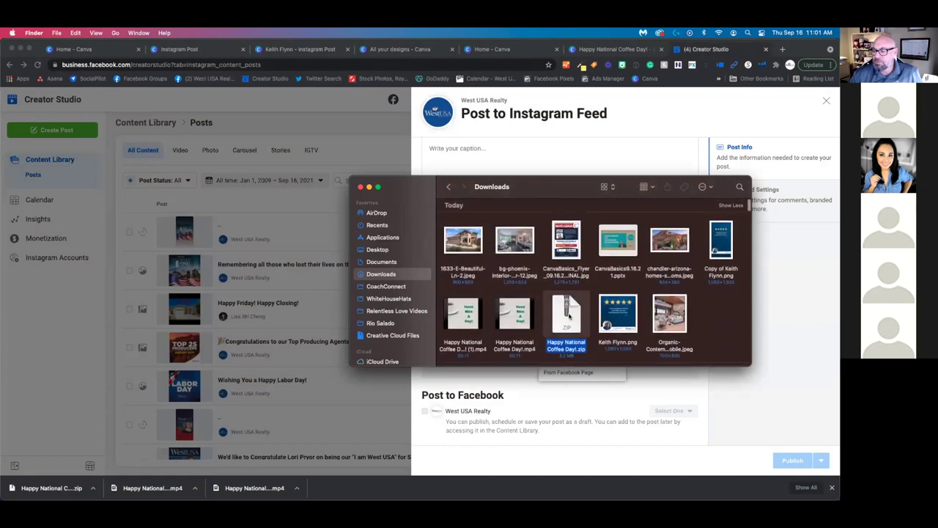
{"action": "double_click", "coordinate": [566, 314]}
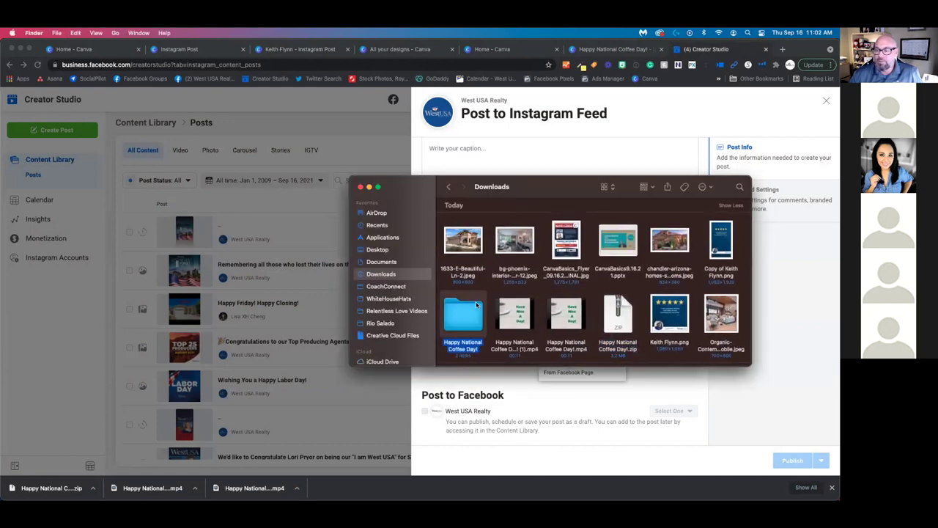
{"action": "double_click", "coordinate": [470, 316]}
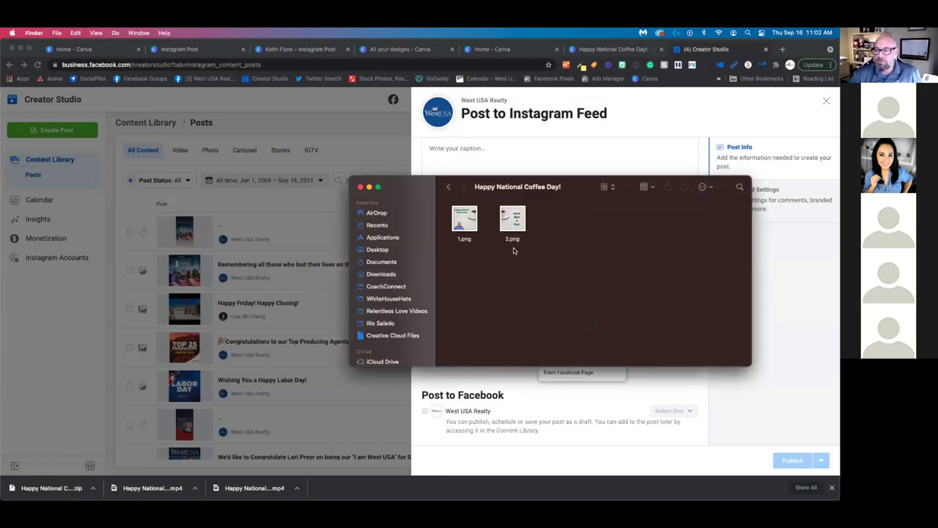
Select 1.png and 2.png from the Happy National Coffee Day! folder for upload.
{"action": "left_click", "coordinate": [810, 276]}
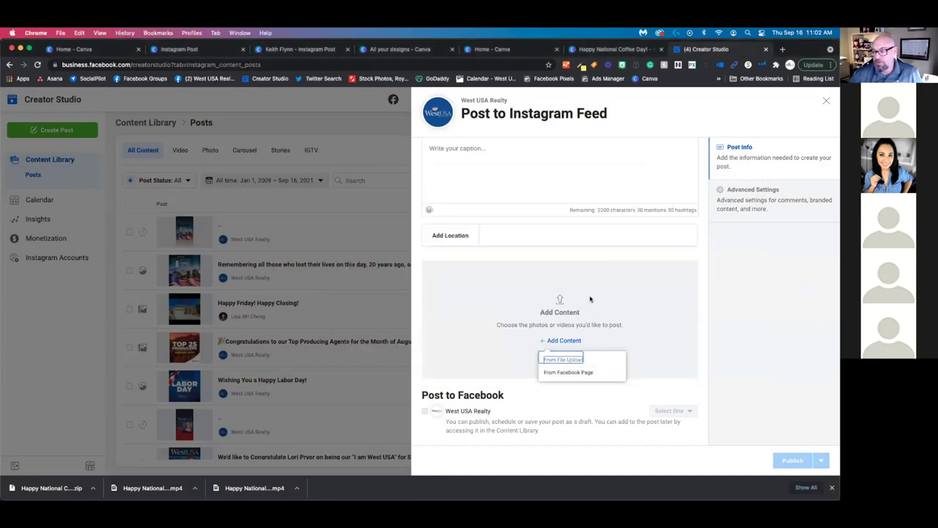
{"action": "left_click", "coordinate": [564, 360]}
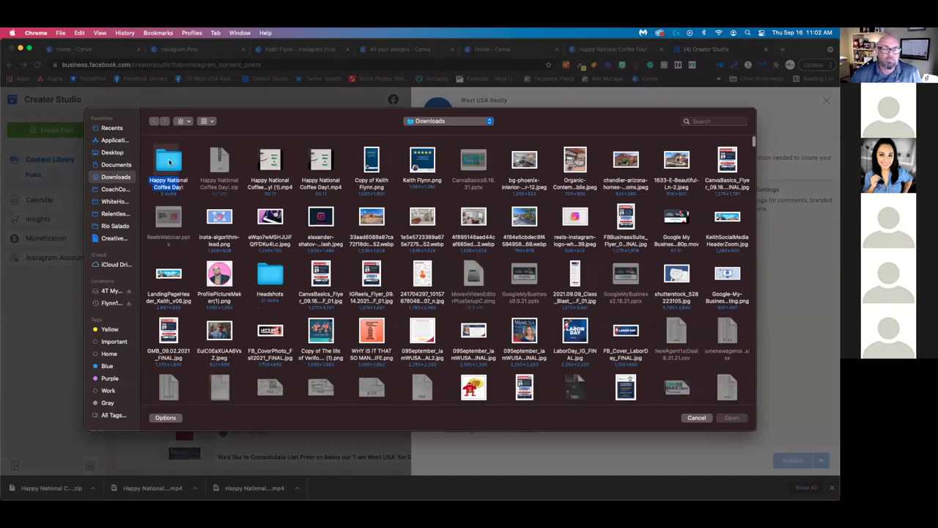
{"action": "double_click", "coordinate": [169, 161]}
{"action": "left_click_drag", "start_coordinate": [152, 151], "coordinate": [242, 179]}
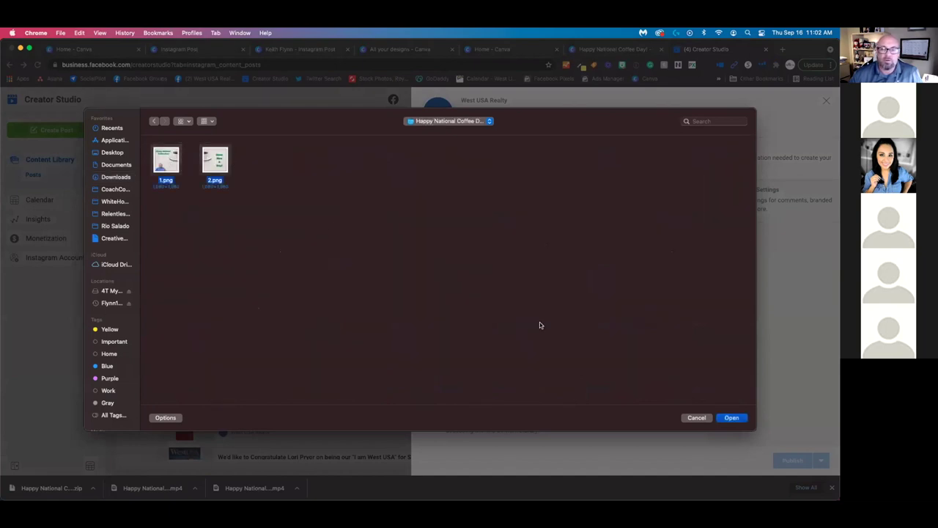
Attach both coffee images, enter a short caption, and publish the carousel post.
{"action": "left_click", "coordinate": [731, 418]}
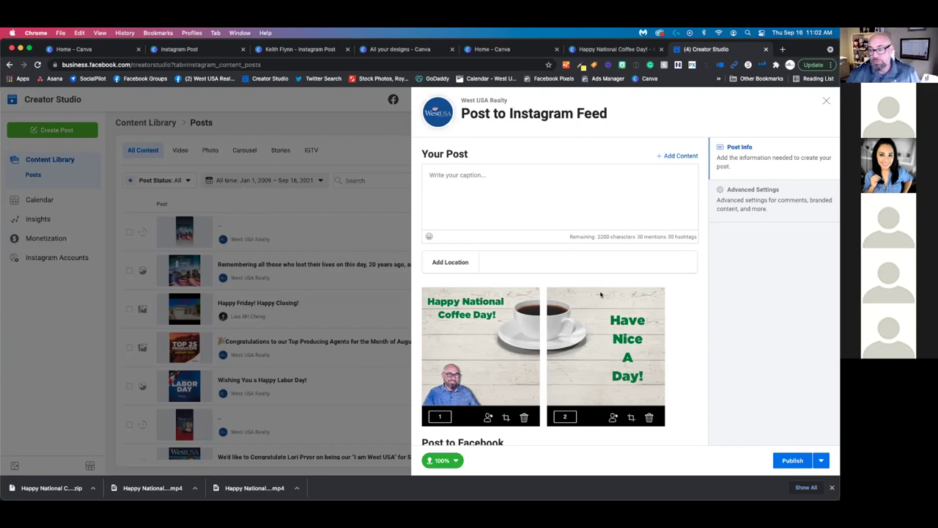
{"action": "left_click", "coordinate": [528, 201]}
{"action": "type", "text": "G"}
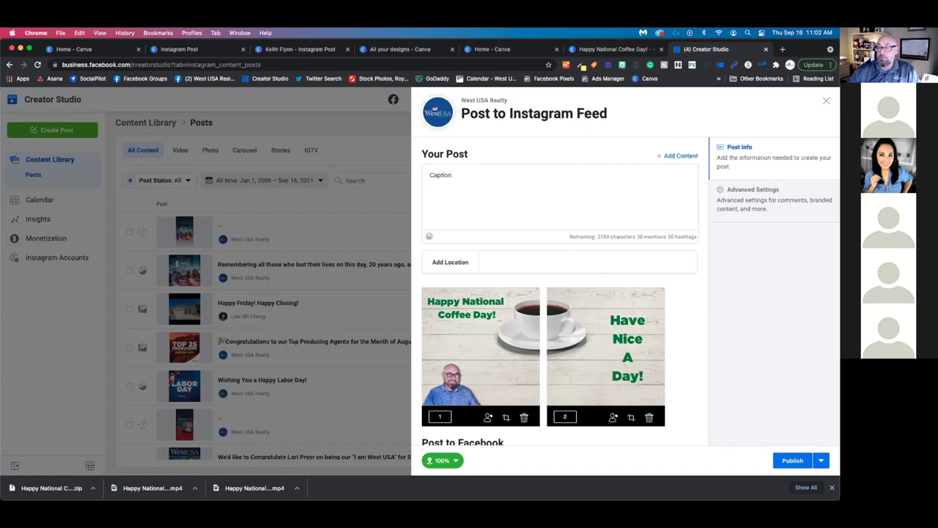
{"action": "left_click", "coordinate": [789, 461]}
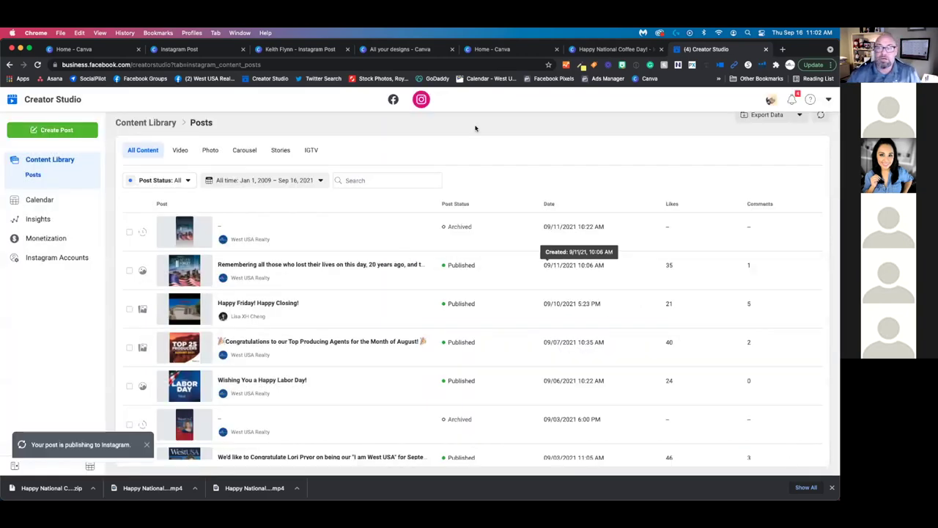
Go to instagram.com in a new browser tab.
{"action": "left_click", "coordinate": [784, 49]}
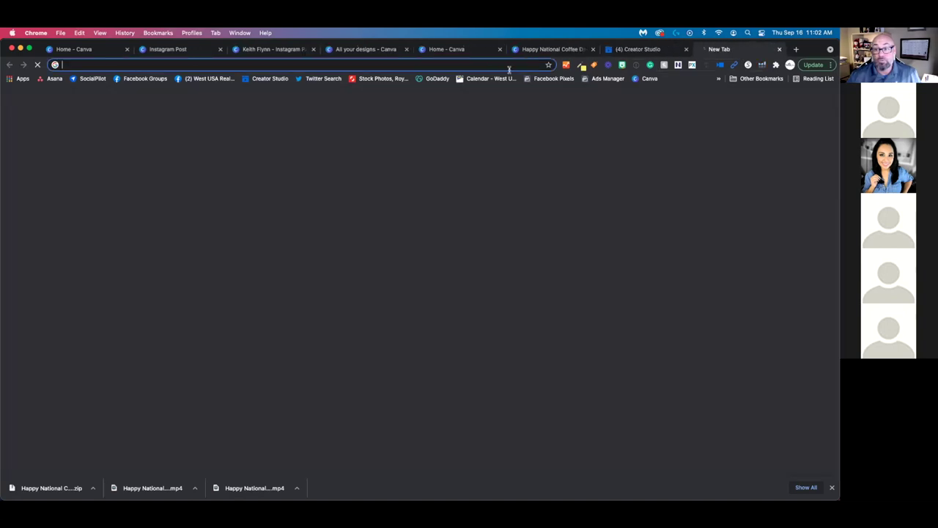
{"action": "left_click", "coordinate": [329, 64]}
{"action": "type", "text": "instg"}
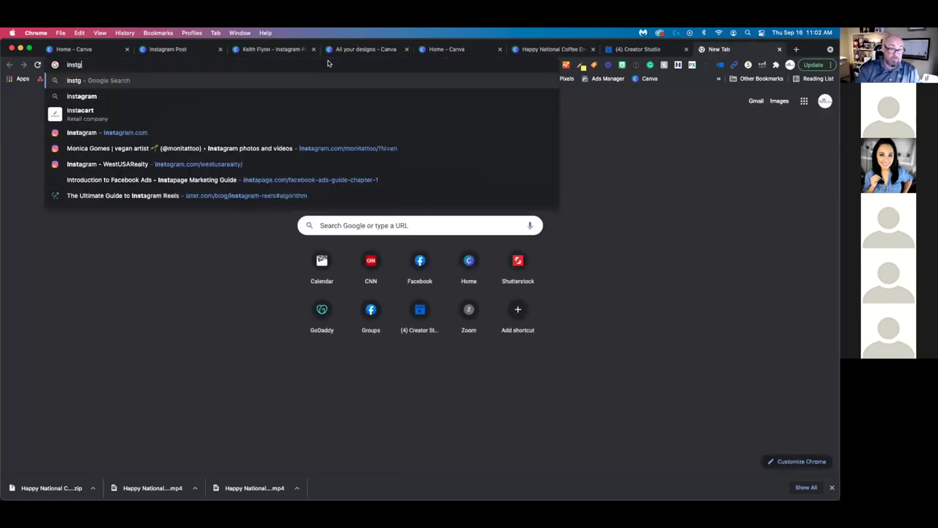
{"action": "key", "text": "BackSpace"}
{"action": "key", "text": "BackSpace"}
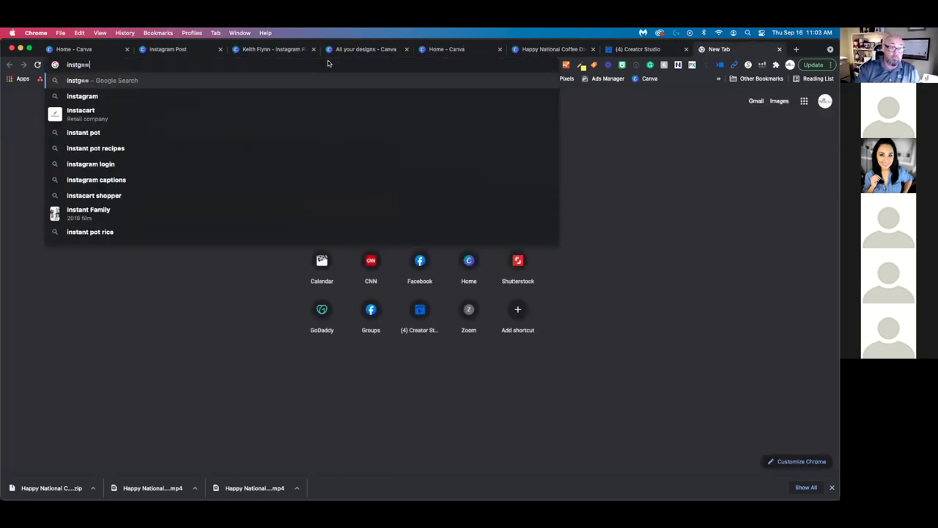
{"action": "type", "text": "t"}
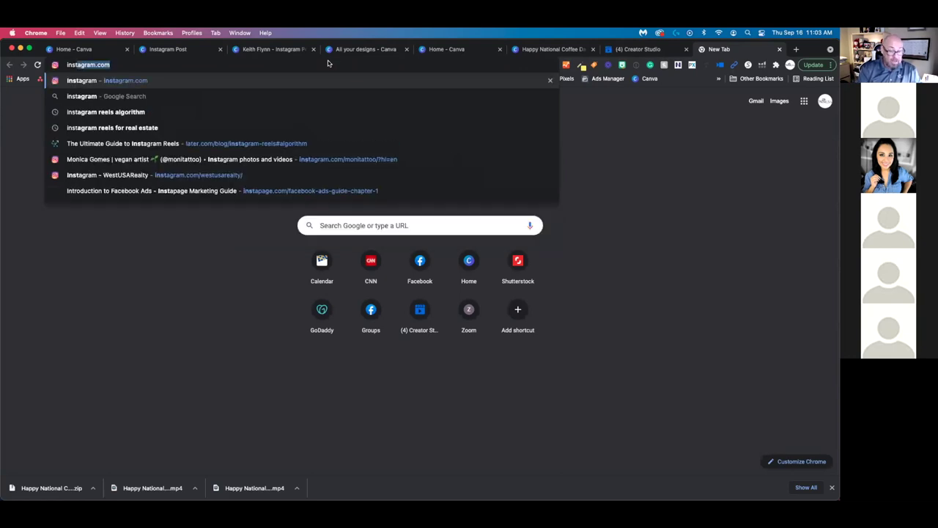
{"action": "key", "text": "Return"}
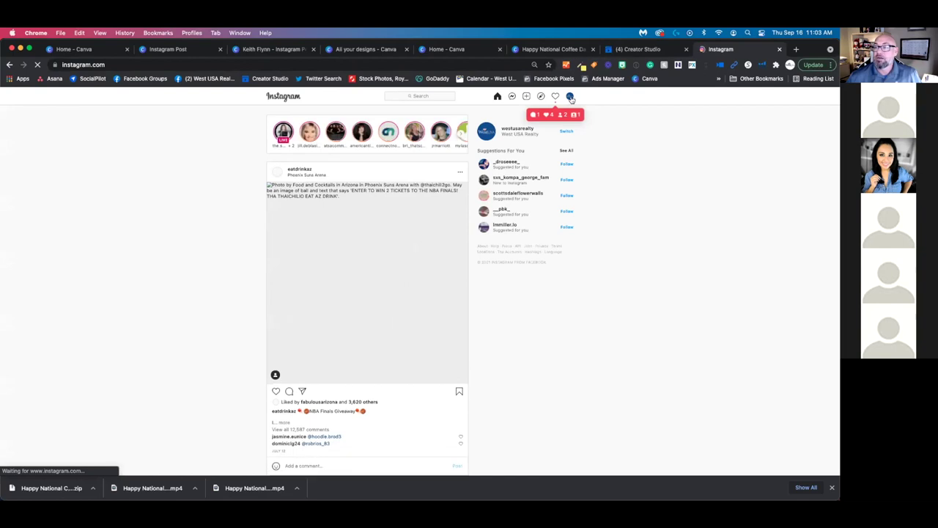
Open the company's Instagram profile and reload it to look for the new post.
{"action": "left_click", "coordinate": [570, 97]}
{"action": "left_click", "coordinate": [377, 242]}
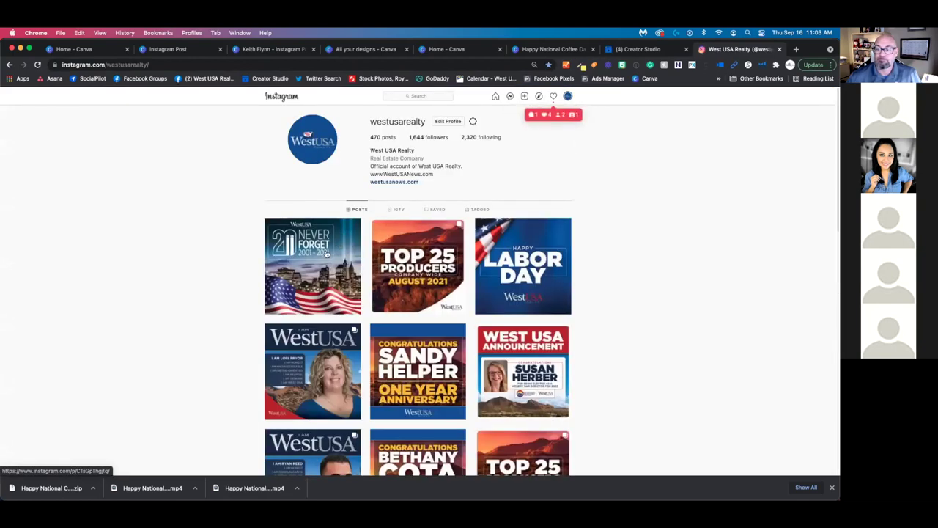
{"action": "left_click", "coordinate": [635, 51]}
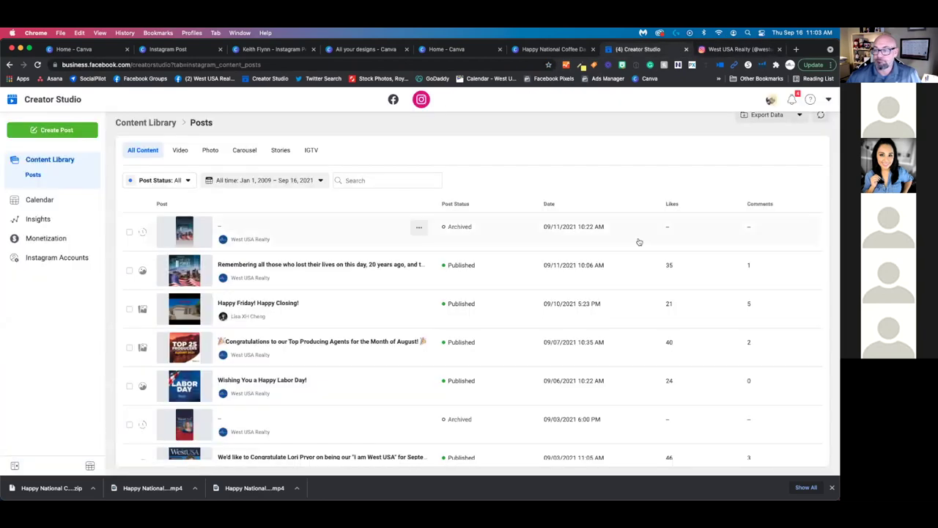
{"action": "left_click", "coordinate": [718, 50]}
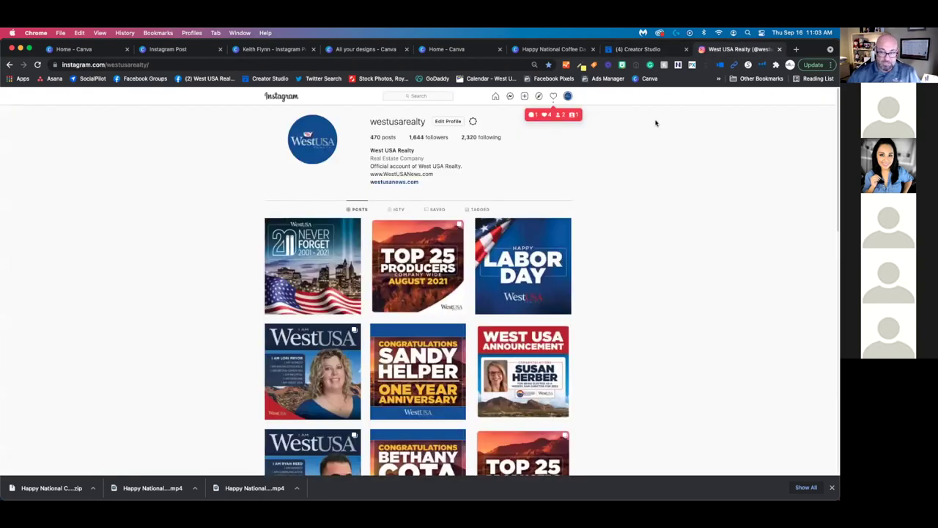
{"action": "key", "text": "super+r"}
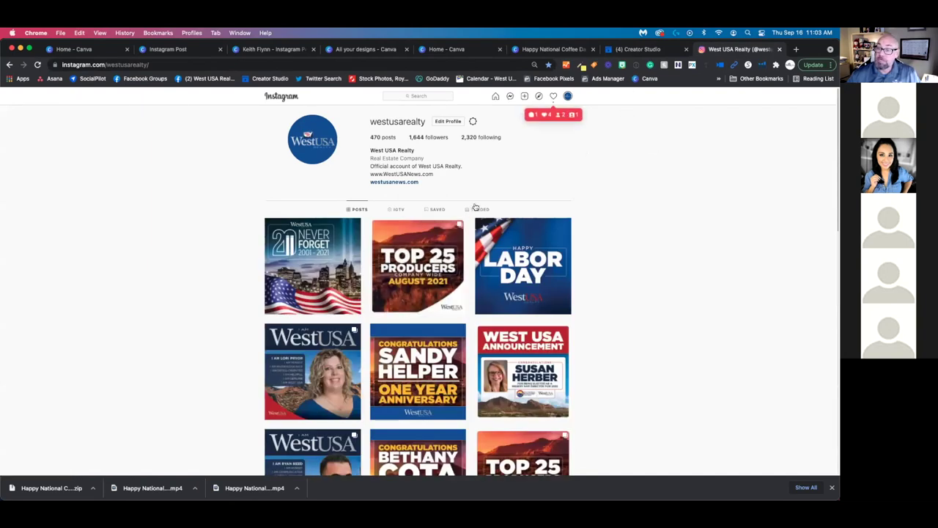
{"action": "left_click", "coordinate": [638, 49]}
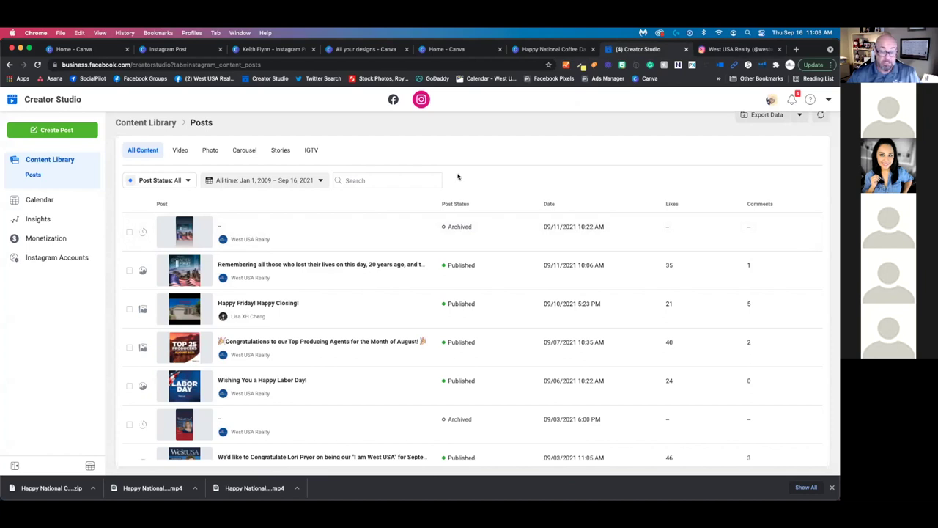
Reload Creator Studio and filter the Instagram library to Carousel posts.
{"action": "key", "text": "super+r"}
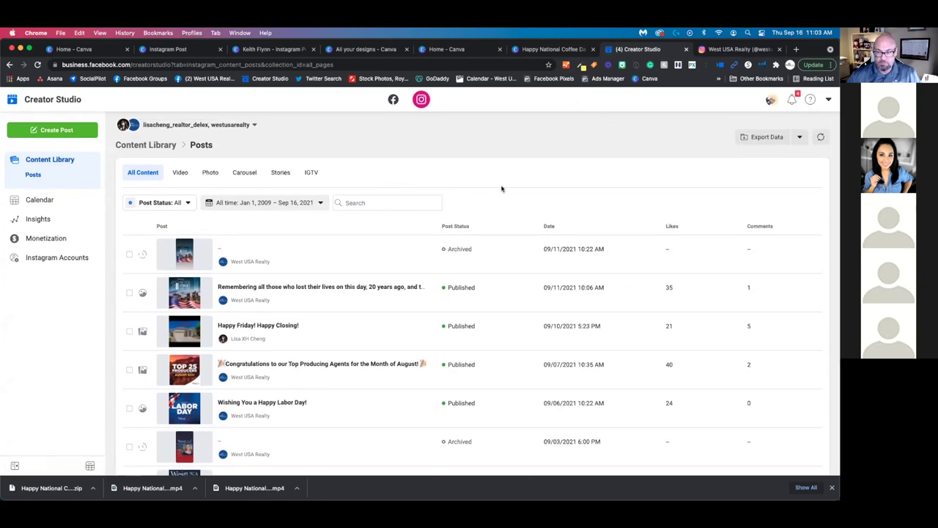
{"action": "left_click", "coordinate": [209, 173]}
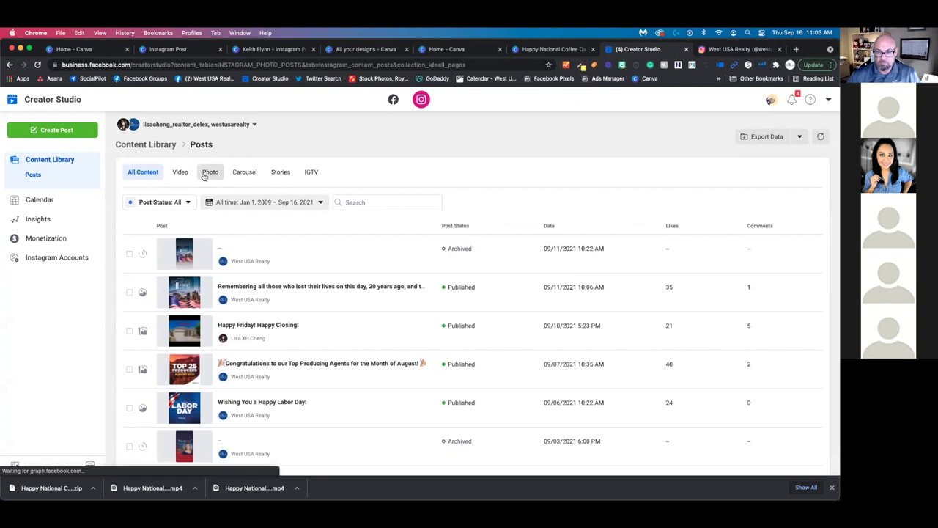
{"action": "left_click", "coordinate": [280, 175]}
{"action": "left_click", "coordinate": [211, 173]}
{"action": "left_click", "coordinate": [244, 173]}
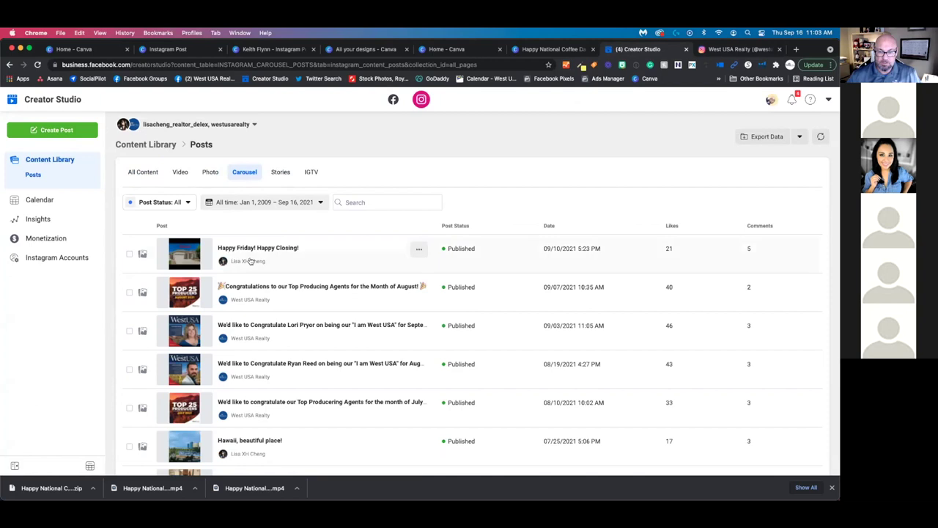
{"action": "scroll", "coordinate": [296, 258], "scroll_direction": "down", "scroll_amount": 1}
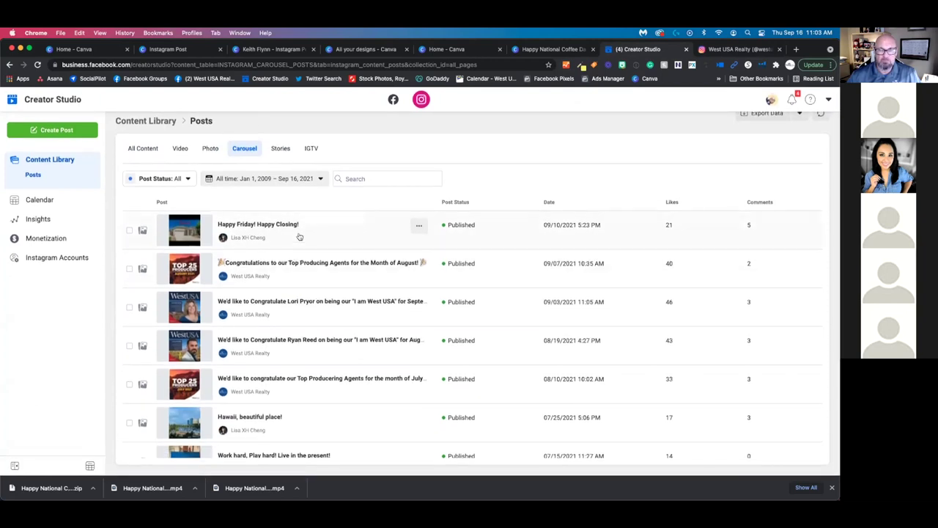
{"action": "scroll", "coordinate": [299, 236], "scroll_direction": "down", "scroll_amount": 1}
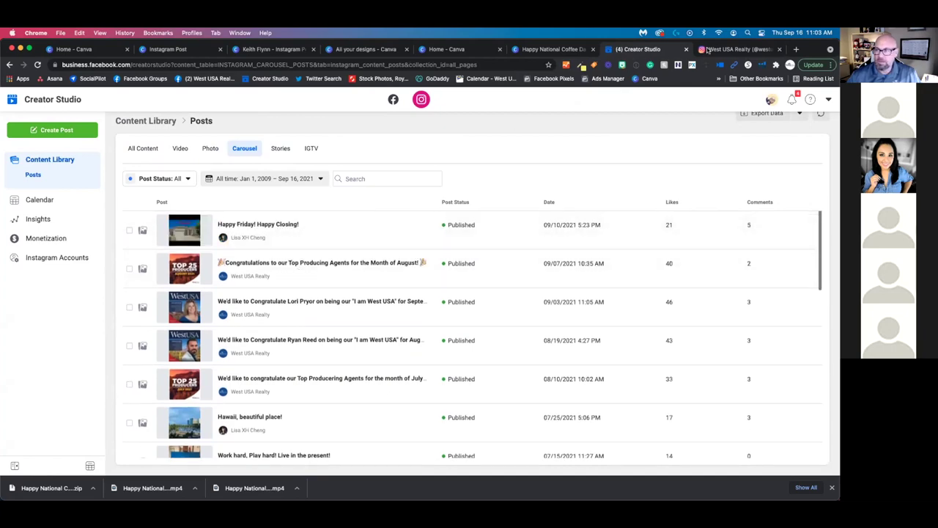
Reload the Instagram profile and open the Never Forget post.
{"action": "left_click", "coordinate": [741, 49]}
{"action": "key", "text": "super+r"}
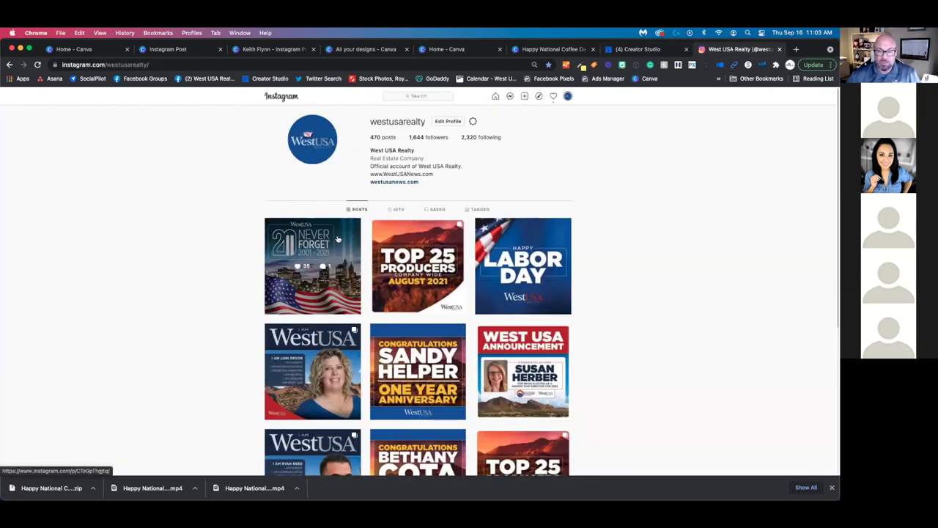
{"action": "left_click", "coordinate": [345, 270]}
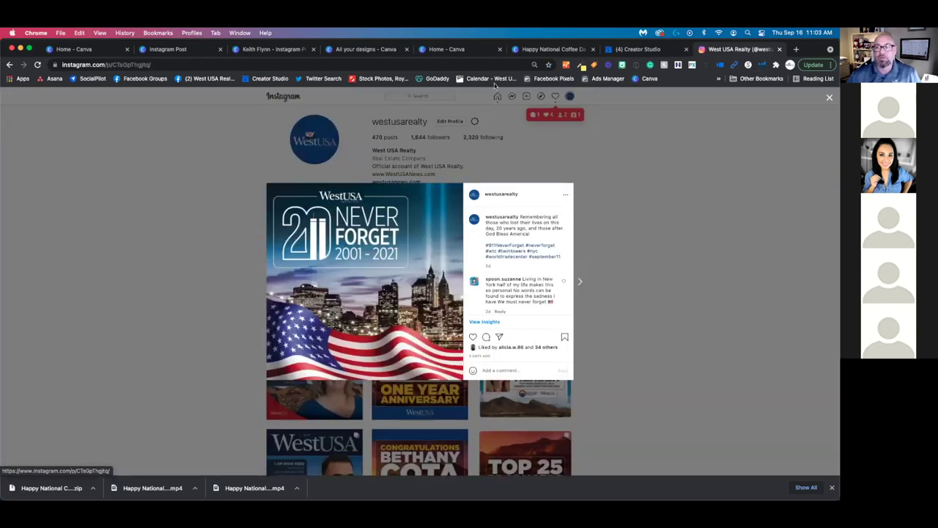
Start a new Instagram Feed post in Creator Studio.
{"action": "left_click", "coordinate": [623, 51]}
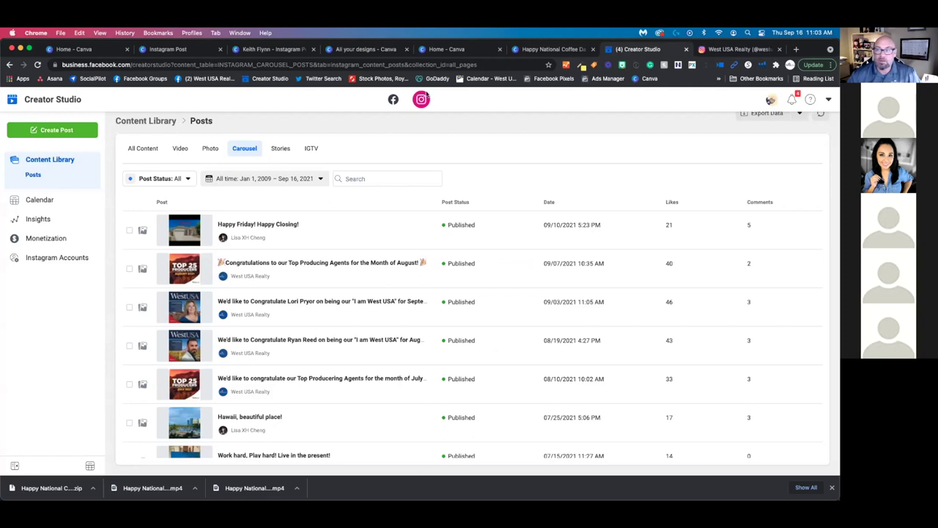
{"action": "left_click", "coordinate": [52, 129]}
{"action": "left_click", "coordinate": [46, 151]}
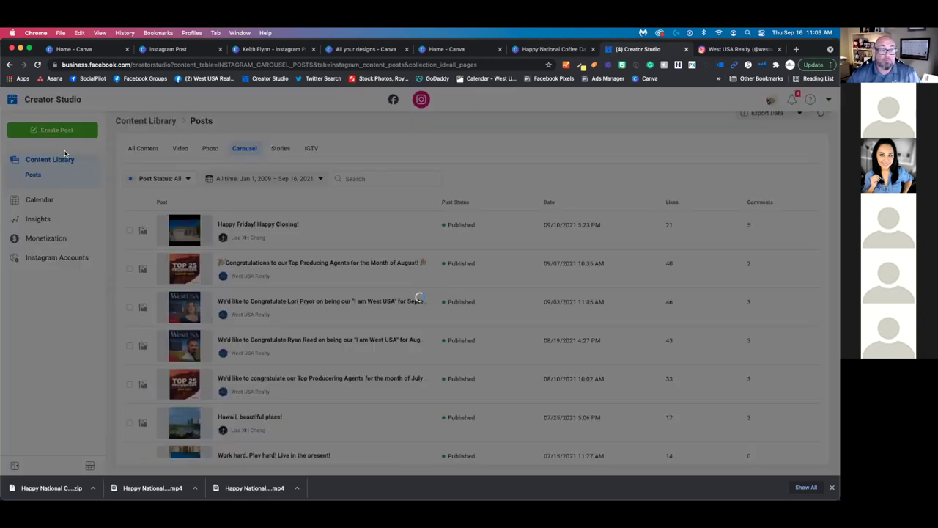
Choose the company account and add 1.png and 2.png to the post.
{"action": "left_click", "coordinate": [670, 223]}
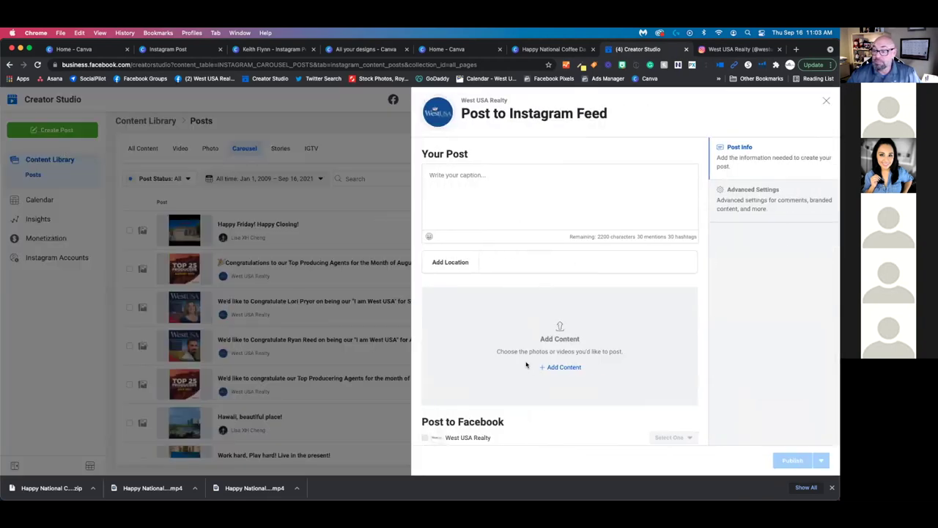
{"action": "left_click", "coordinate": [564, 368]}
{"action": "left_click", "coordinate": [569, 384]}
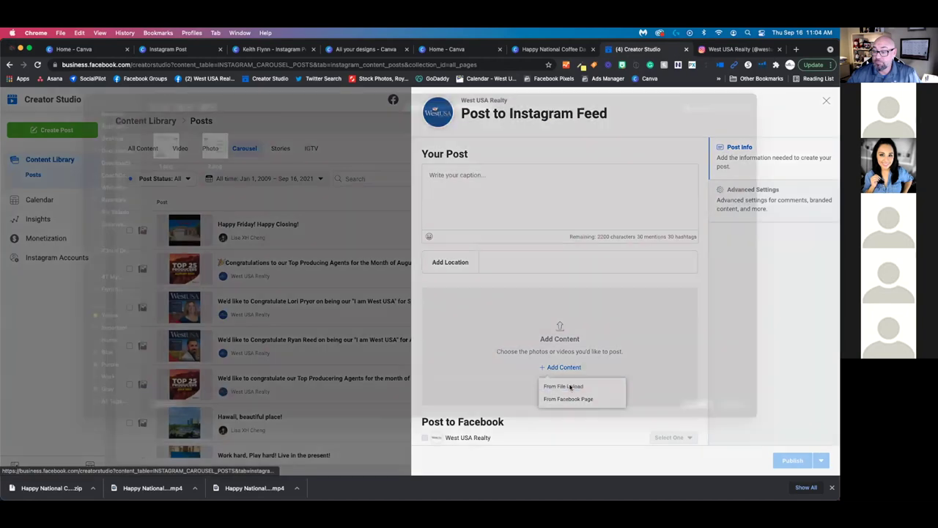
{"action": "left_click_drag", "start_coordinate": [148, 144], "coordinate": [239, 176]}
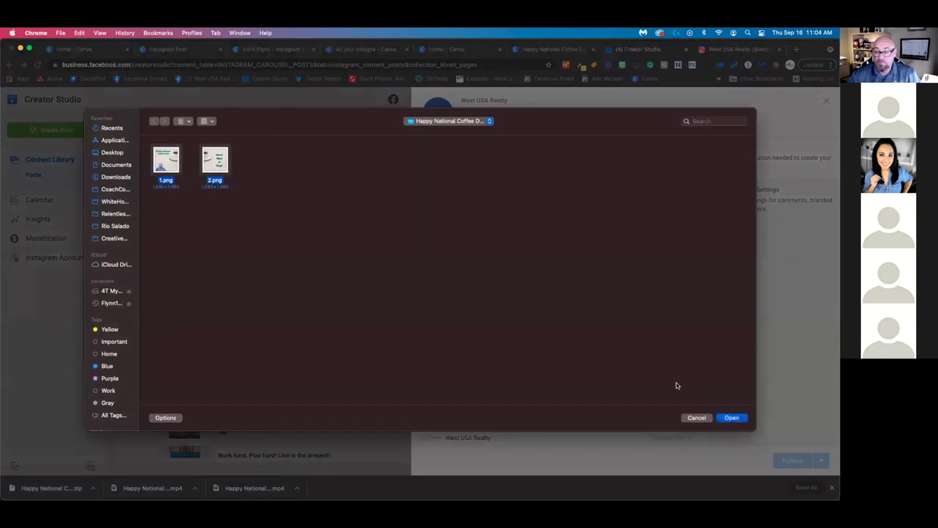
{"action": "left_click", "coordinate": [731, 418]}
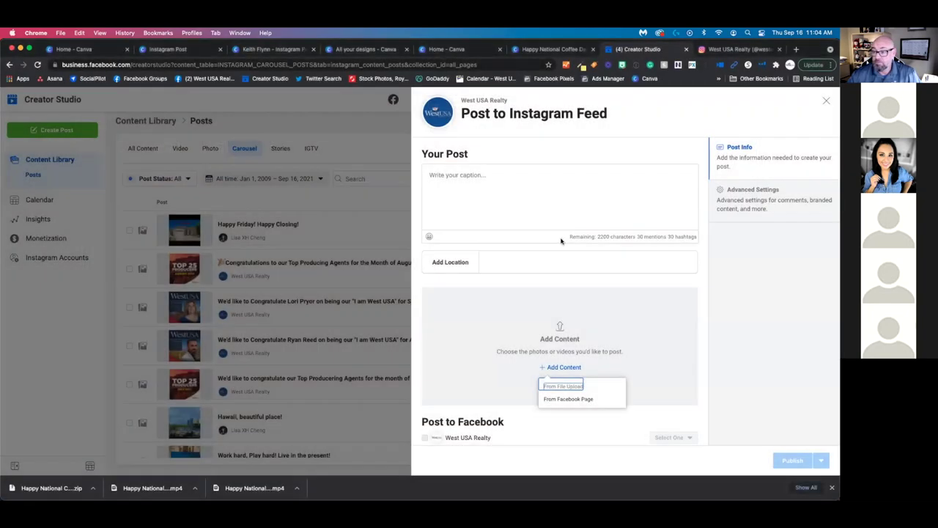
Caption the post 'Happy Coffee Day' and publish it.
{"action": "left_click", "coordinate": [511, 191]}
{"action": "type", "text": "Happy "}
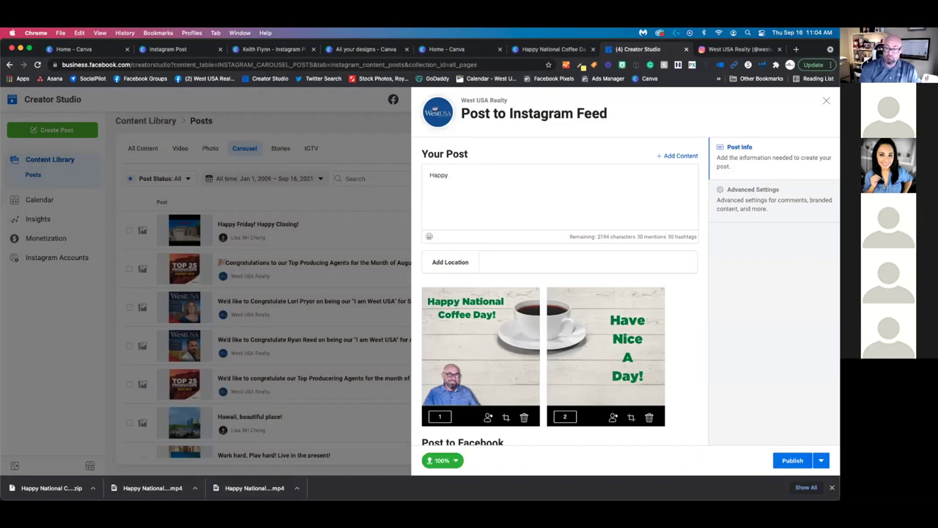
{"action": "type", "text": "Coffee Day"}
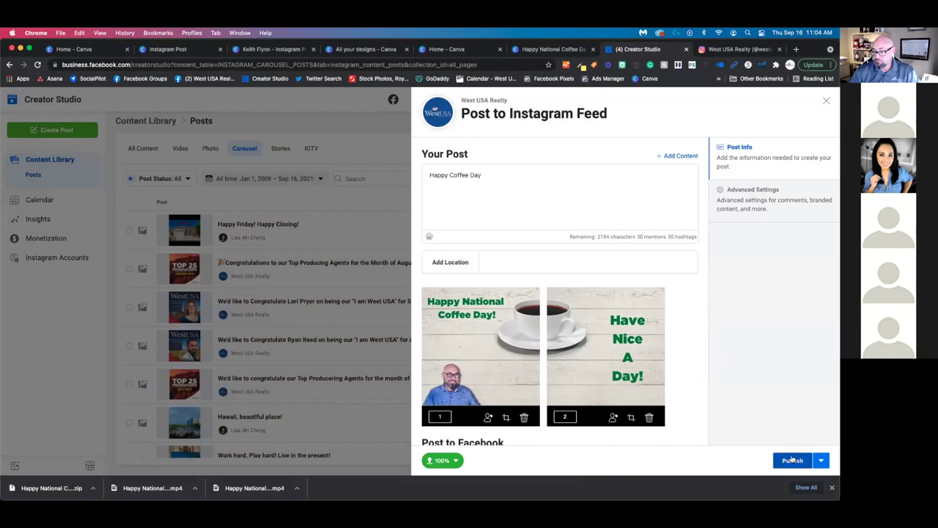
{"action": "left_click", "coordinate": [792, 460]}
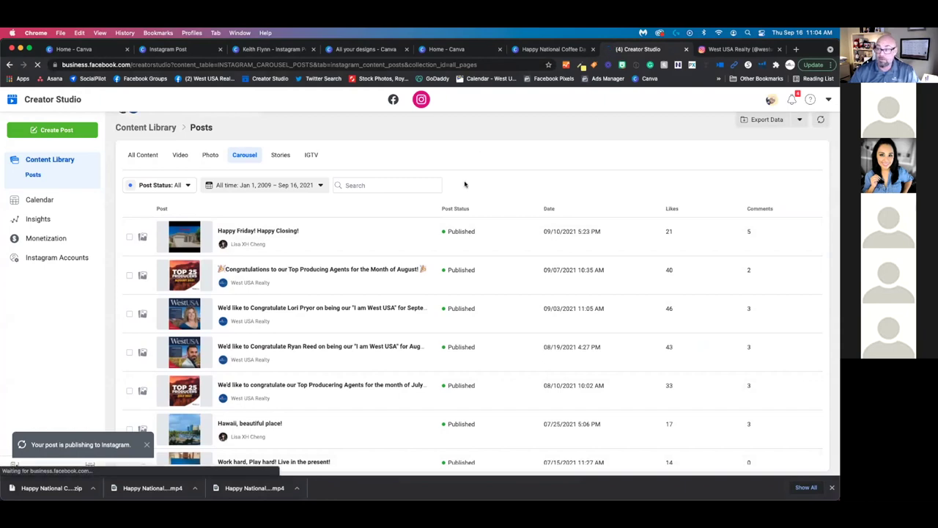
Reload Creator Studio and the Instagram profile grid to check for the new post.
{"action": "key", "text": "super+r"}
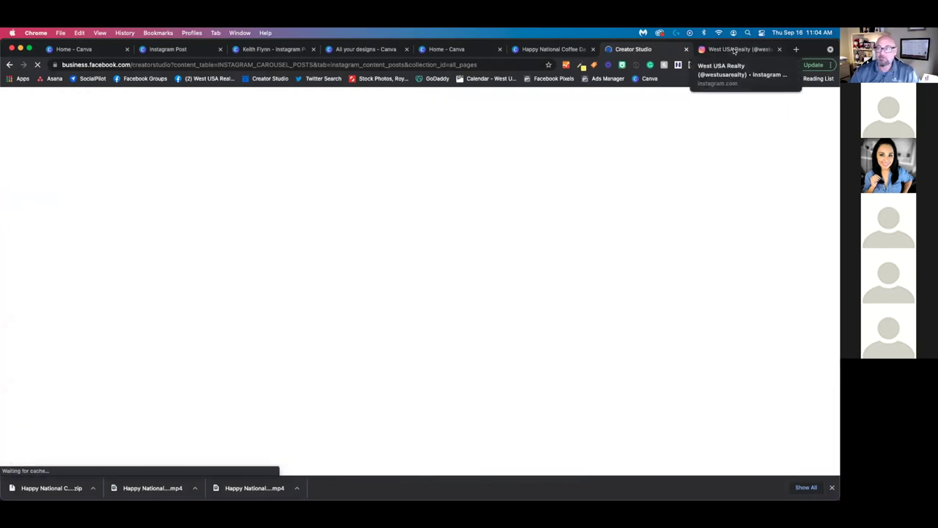
{"action": "left_click", "coordinate": [734, 50]}
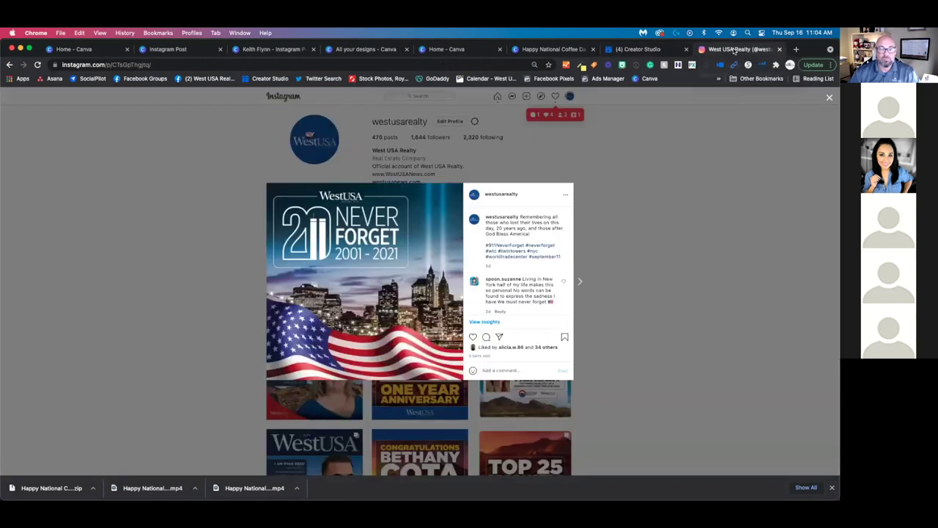
{"action": "left_click", "coordinate": [668, 167]}
{"action": "key", "text": "super+r"}
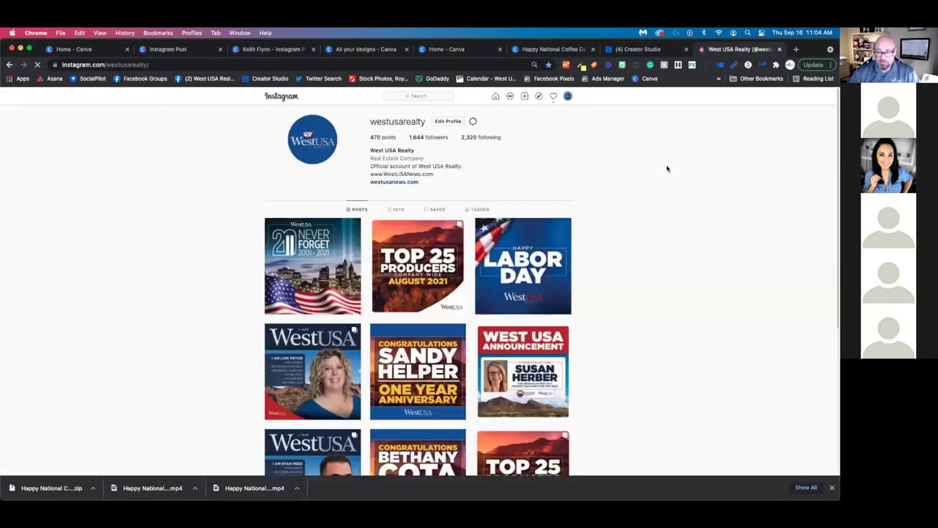
{"action": "left_click", "coordinate": [832, 487]}
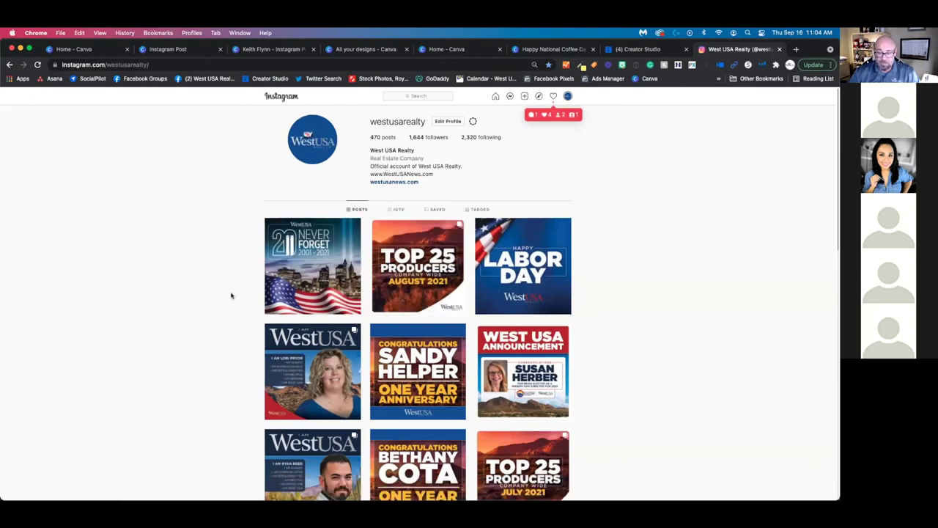
{"action": "scroll", "coordinate": [220, 254], "scroll_direction": "down", "scroll_amount": 2}
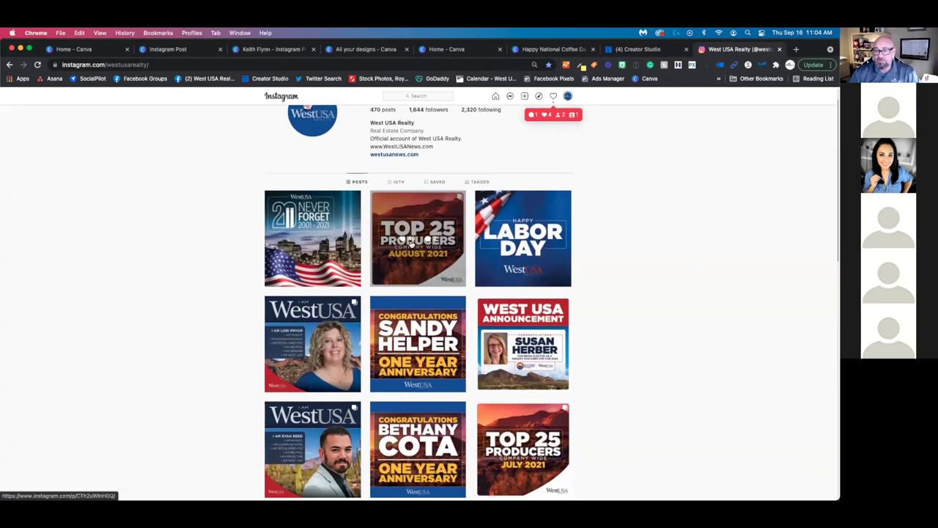
View both slides of the Top 25 Producers August 2021 post, then return to Creator Studio.
{"action": "left_click", "coordinate": [411, 216]}
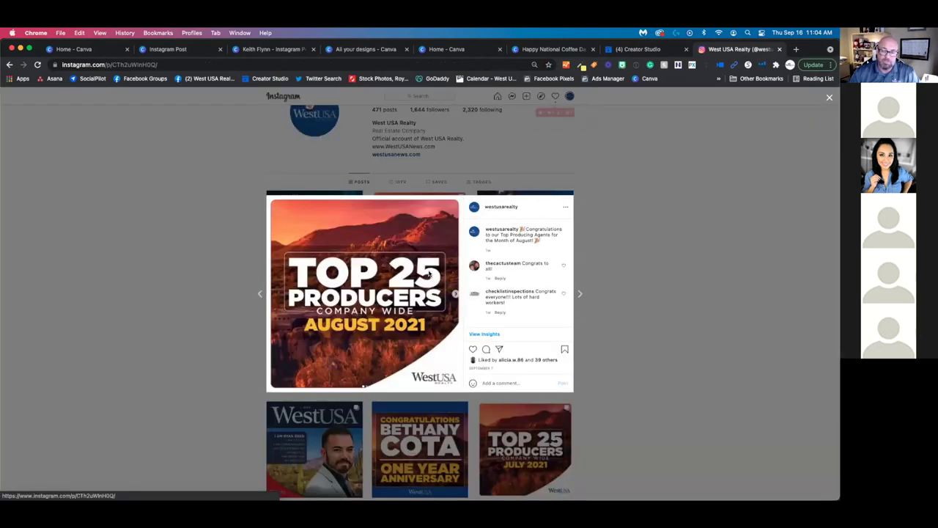
{"action": "left_click", "coordinate": [455, 295]}
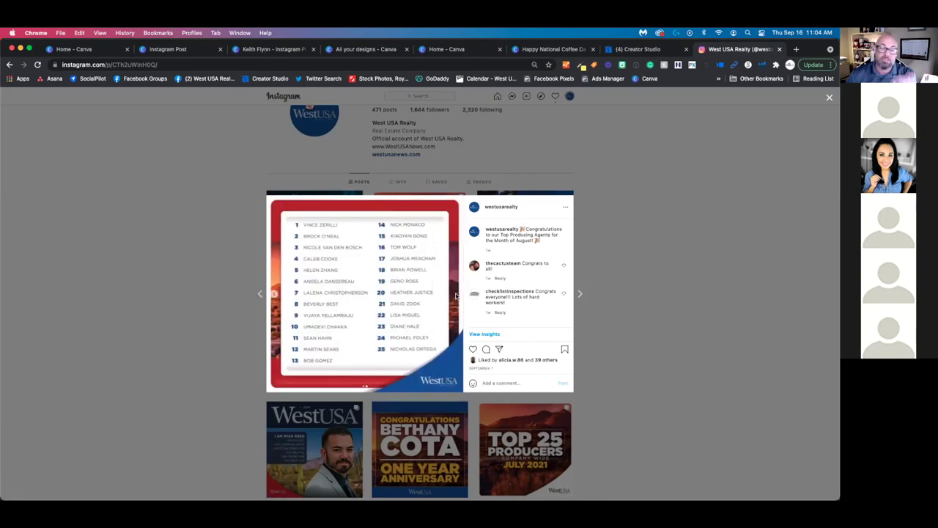
{"action": "left_click", "coordinate": [274, 294]}
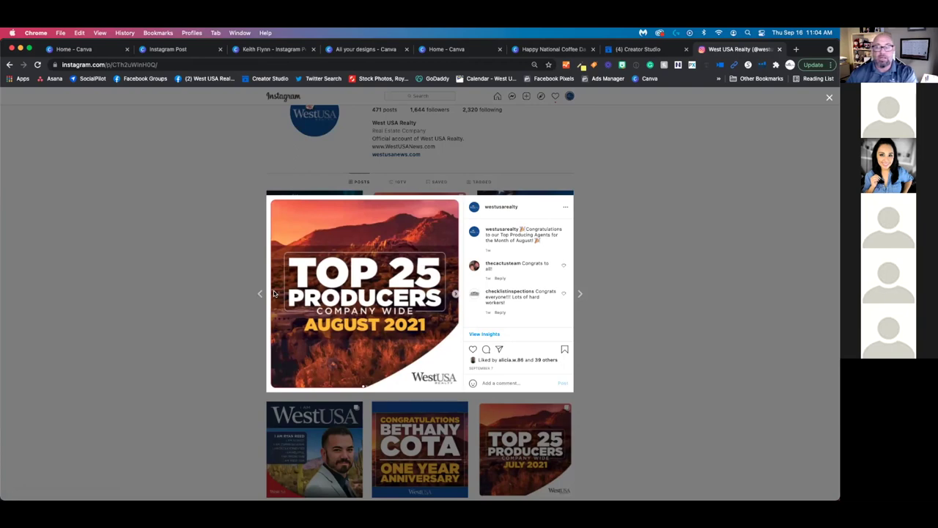
{"action": "left_click", "coordinate": [622, 224]}
{"action": "scroll", "coordinate": [365, 295], "scroll_direction": "down", "scroll_amount": 5}
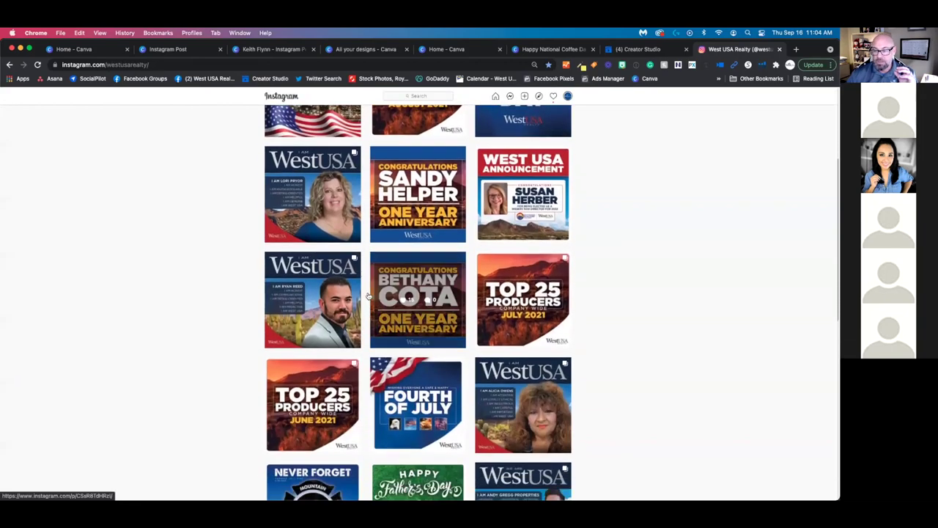
{"action": "key", "text": "ctrl+shift+Tab"}
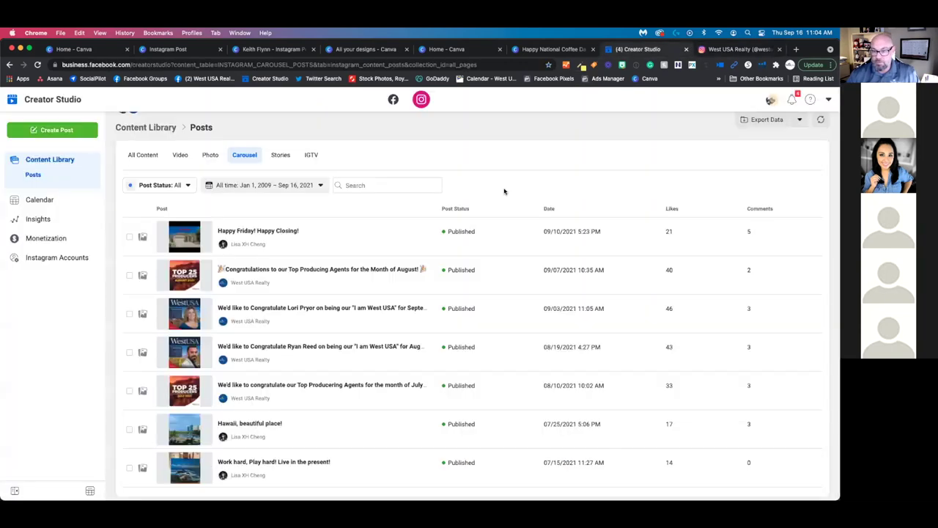
Scroll through the older carousel posts, then reopen the Canva coffee design and dismiss the saved message.
{"action": "scroll", "coordinate": [283, 314], "scroll_direction": "down", "scroll_amount": 3}
{"action": "scroll", "coordinate": [283, 313], "scroll_direction": "down", "scroll_amount": 3}
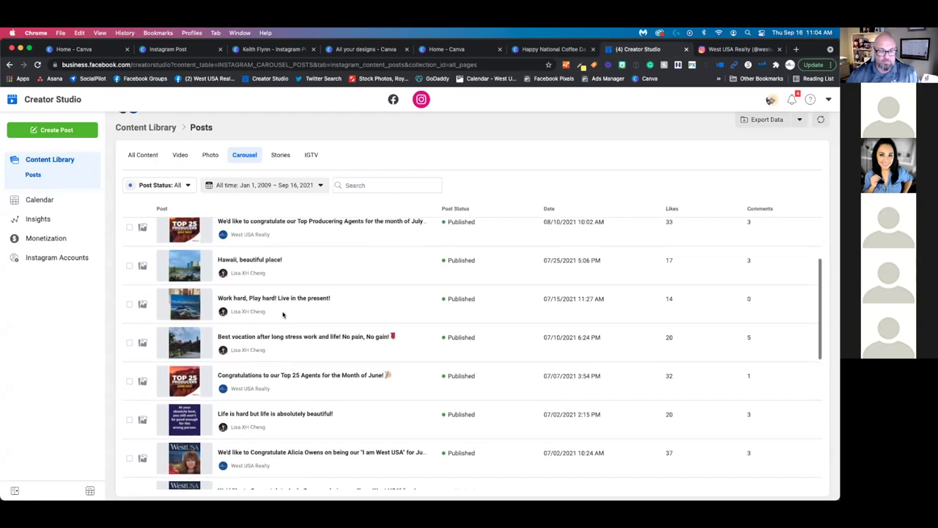
{"action": "scroll", "coordinate": [283, 314], "scroll_direction": "down", "scroll_amount": 5}
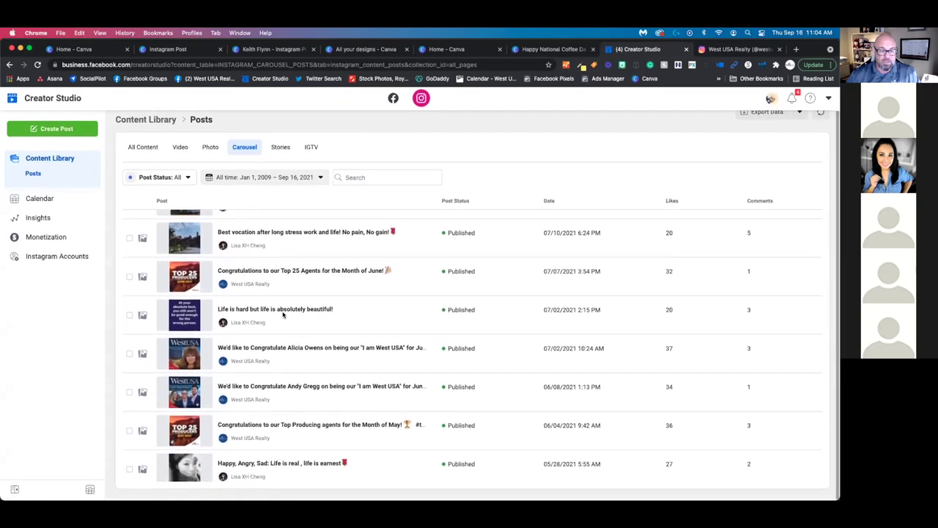
{"action": "scroll", "coordinate": [306, 317], "scroll_direction": "down", "scroll_amount": 4}
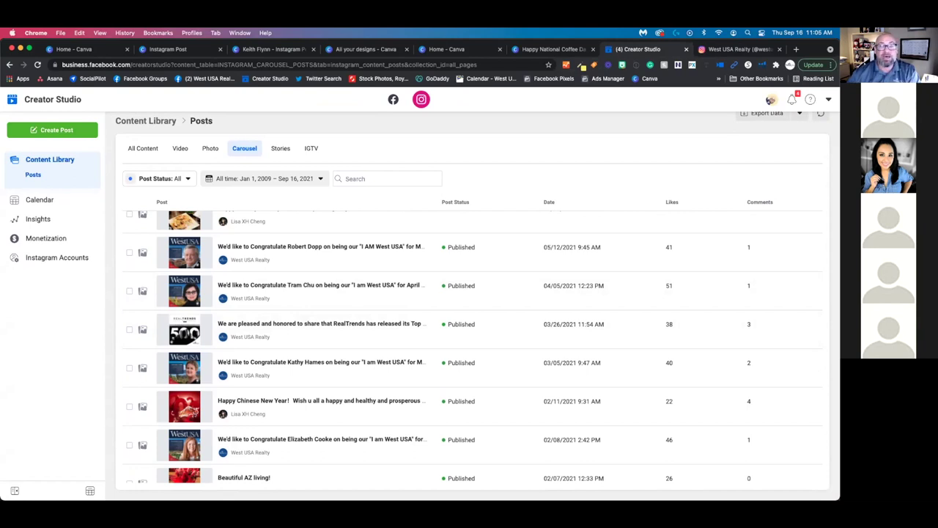
{"action": "left_click", "coordinate": [552, 50]}
{"action": "left_click", "coordinate": [553, 214]}
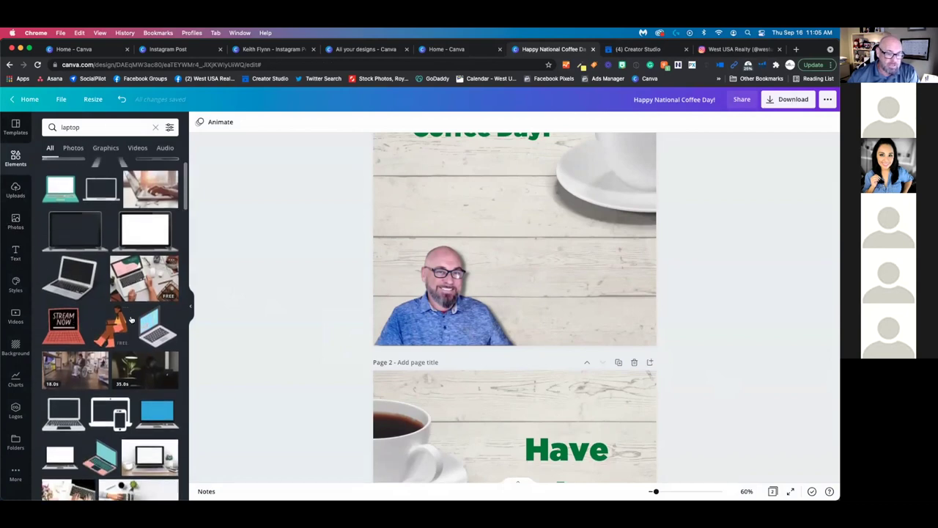
Clear the laptop search and place a phone-shaped frame on page 1's right side.
{"action": "left_click", "coordinate": [154, 127]}
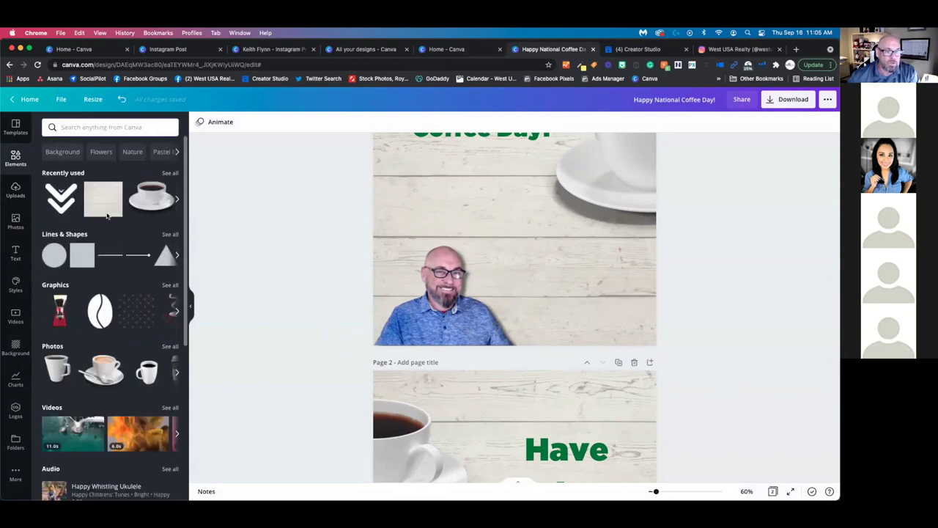
{"action": "scroll", "coordinate": [90, 435], "scroll_direction": "down", "scroll_amount": 4}
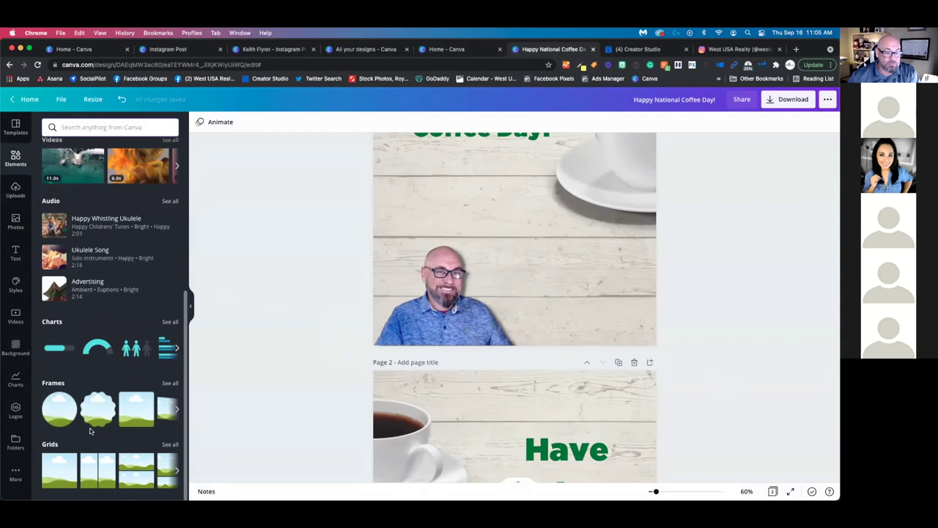
{"action": "left_click", "coordinate": [170, 383]}
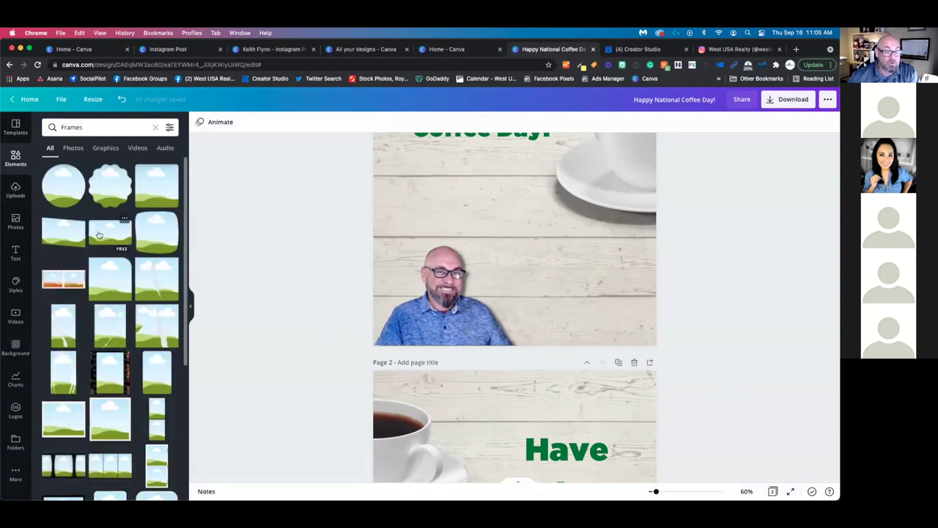
{"action": "scroll", "coordinate": [110, 257], "scroll_direction": "down", "scroll_amount": 8}
{"action": "left_click", "coordinate": [73, 227]}
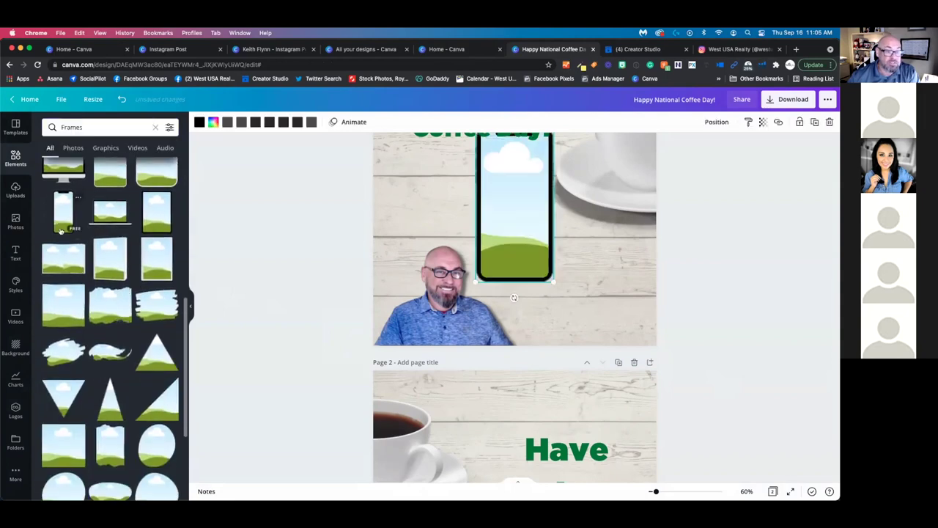
{"action": "left_click_drag", "start_coordinate": [486, 218], "coordinate": [583, 236]}
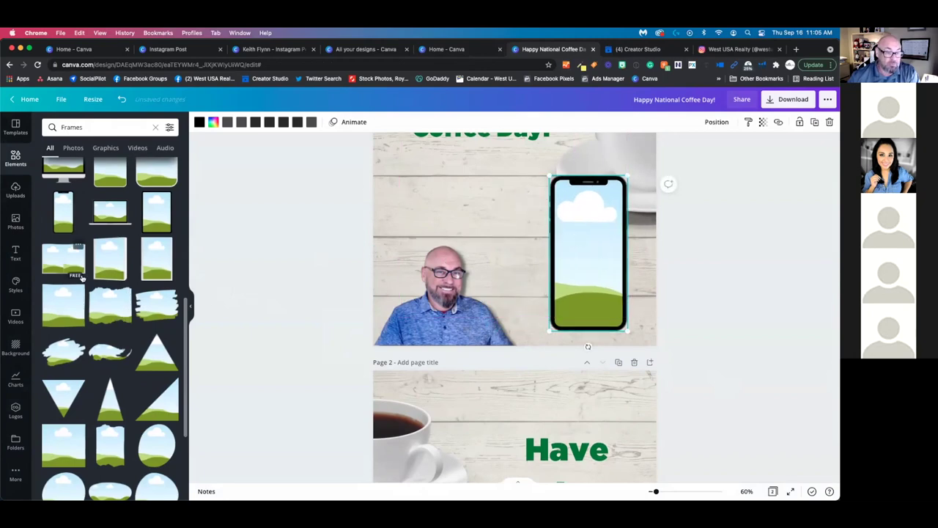
{"action": "scroll", "coordinate": [88, 289], "scroll_direction": "down", "scroll_amount": 10}
{"action": "scroll", "coordinate": [92, 286], "scroll_direction": "up", "scroll_amount": 6}
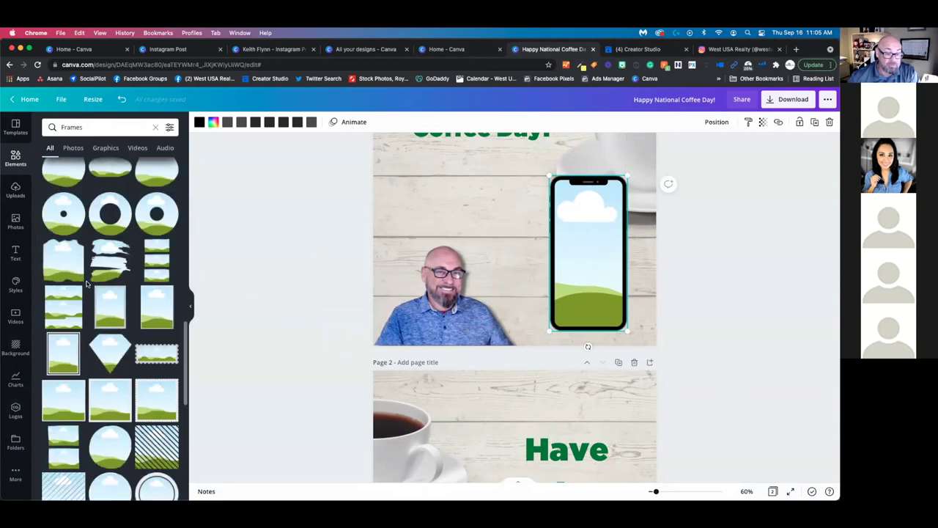
{"action": "scroll", "coordinate": [447, 293], "scroll_direction": "up", "scroll_amount": 3}
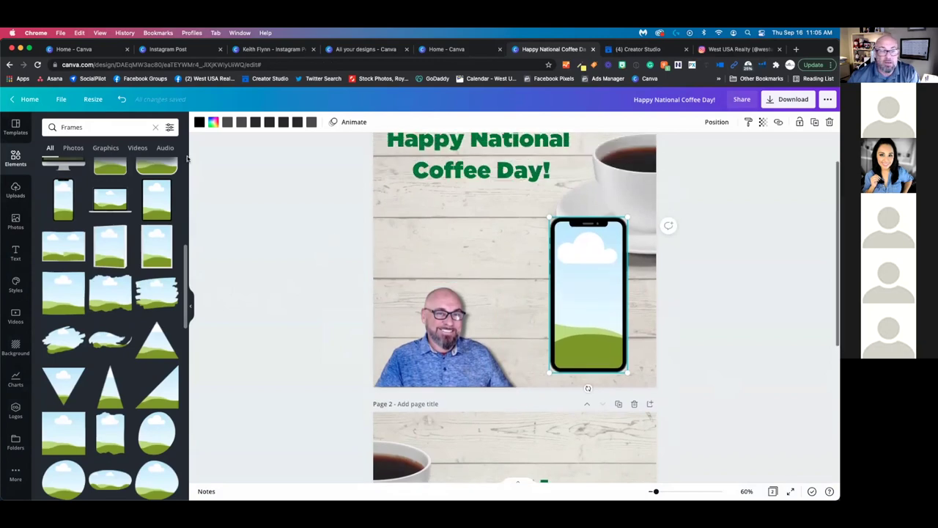
{"action": "left_click", "coordinate": [16, 191]}
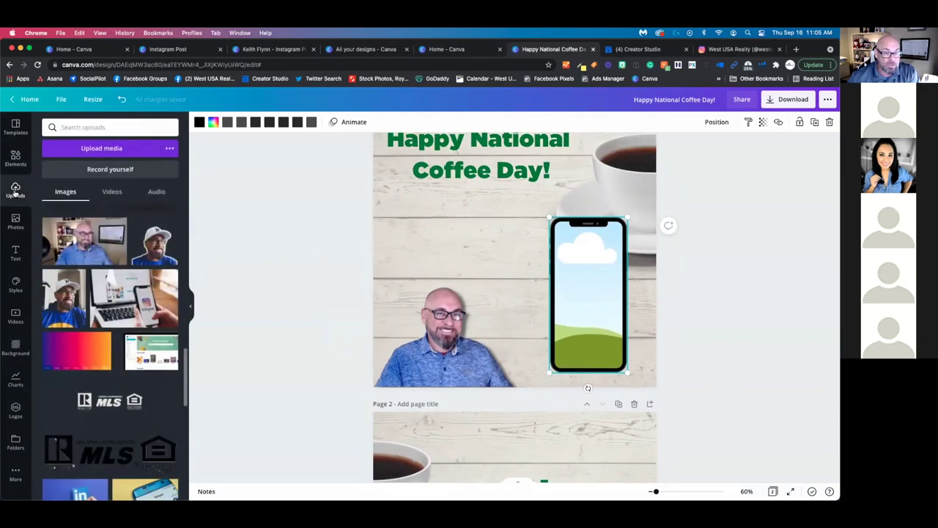
Drop the photo of the man in the white cap into the phone frame, then open a new tab.
{"action": "left_click_drag", "start_coordinate": [67, 299], "coordinate": [579, 292]}
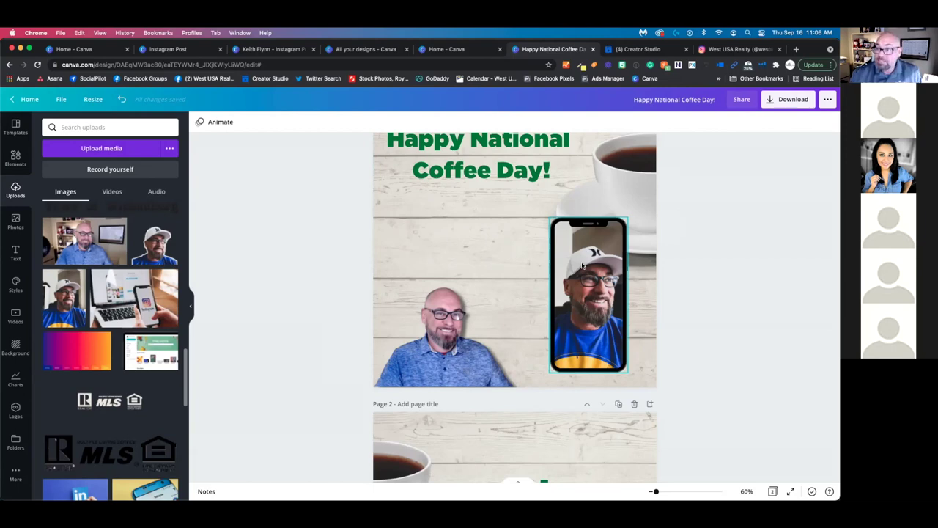
{"action": "key", "text": "super+t"}
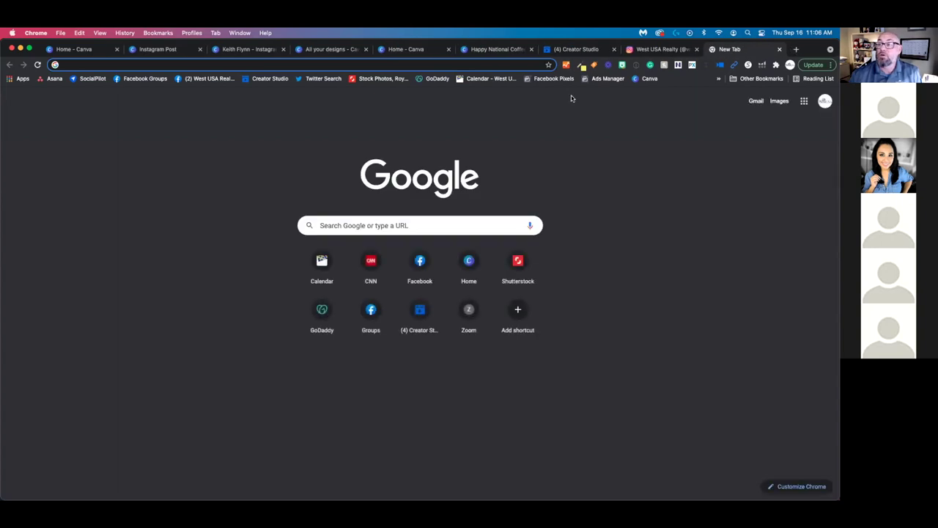
Load CalendarWiz's September 2021 calendar and review the Sep 23 Facebook LIVE Virtual Home Tours webinar details.
{"action": "type", "text": "calendarwiz"}
{"action": "key", "text": "Return"}
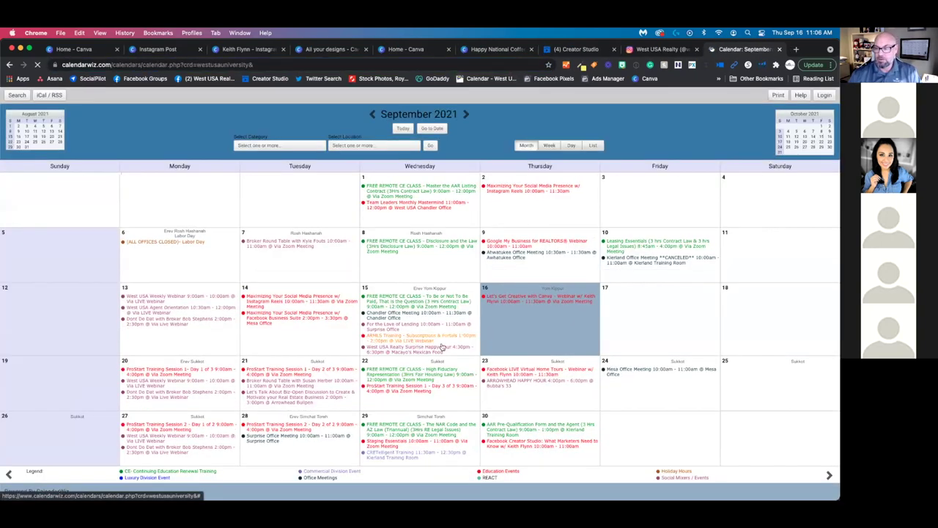
{"action": "left_click", "coordinate": [530, 373]}
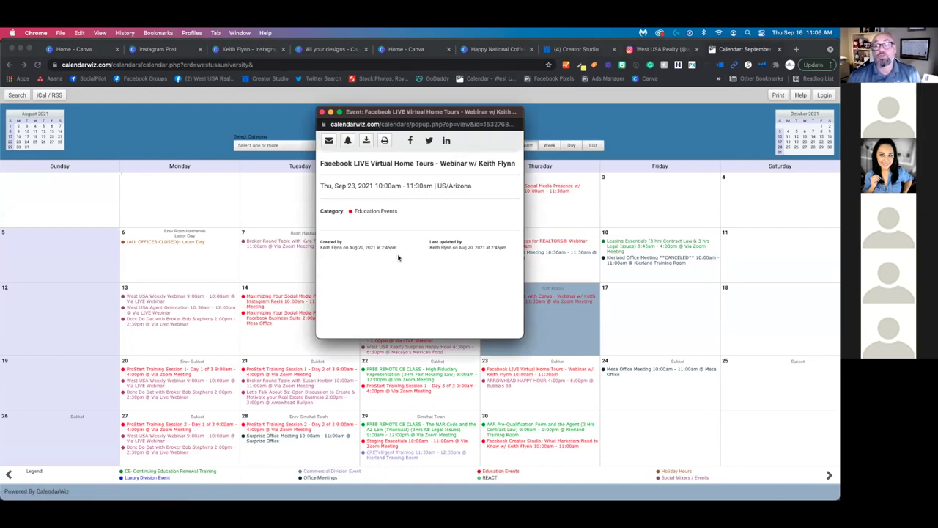
{"action": "left_click", "coordinate": [323, 112]}
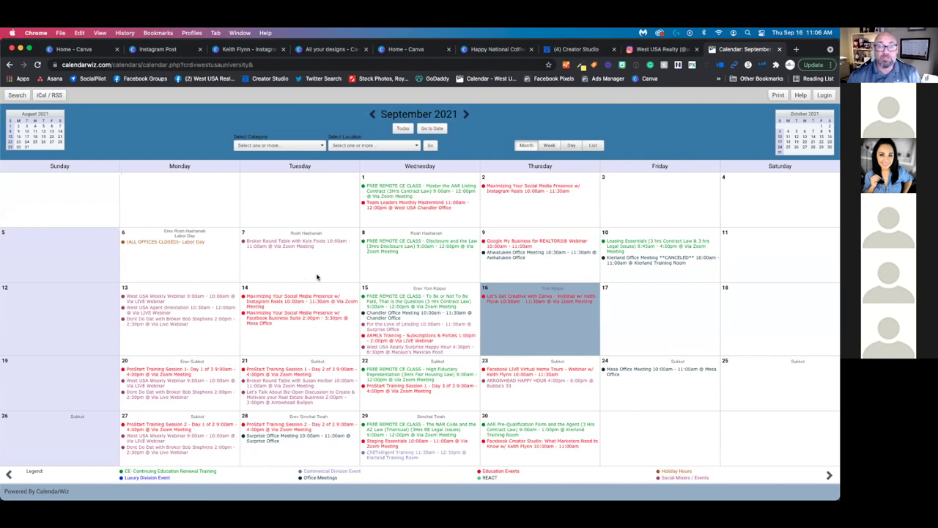